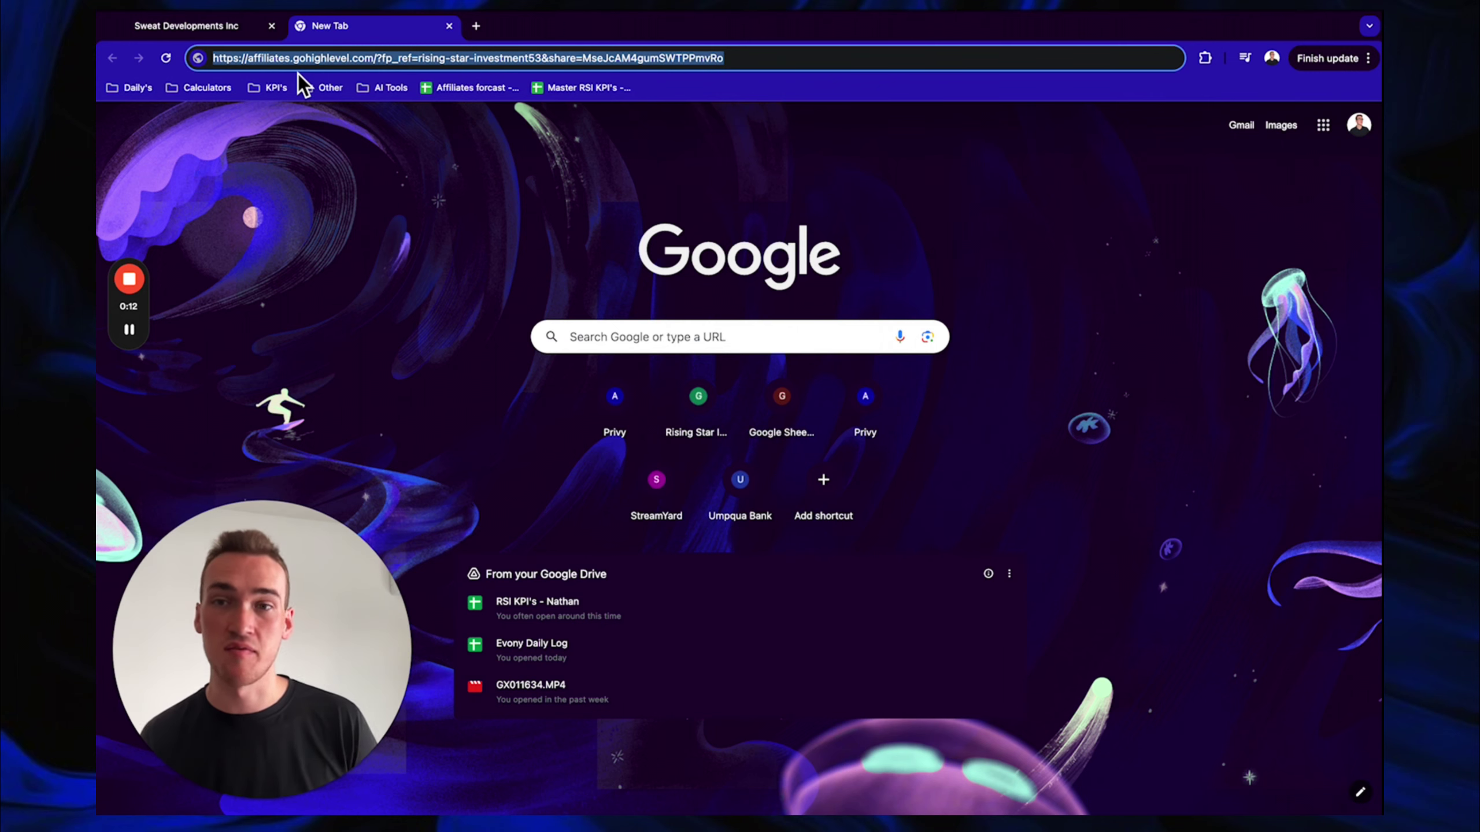
Open the snapshot share link, import the snapshot into the agency account and refresh the imported snapshots list
{"action": "key", "text": "Return"}
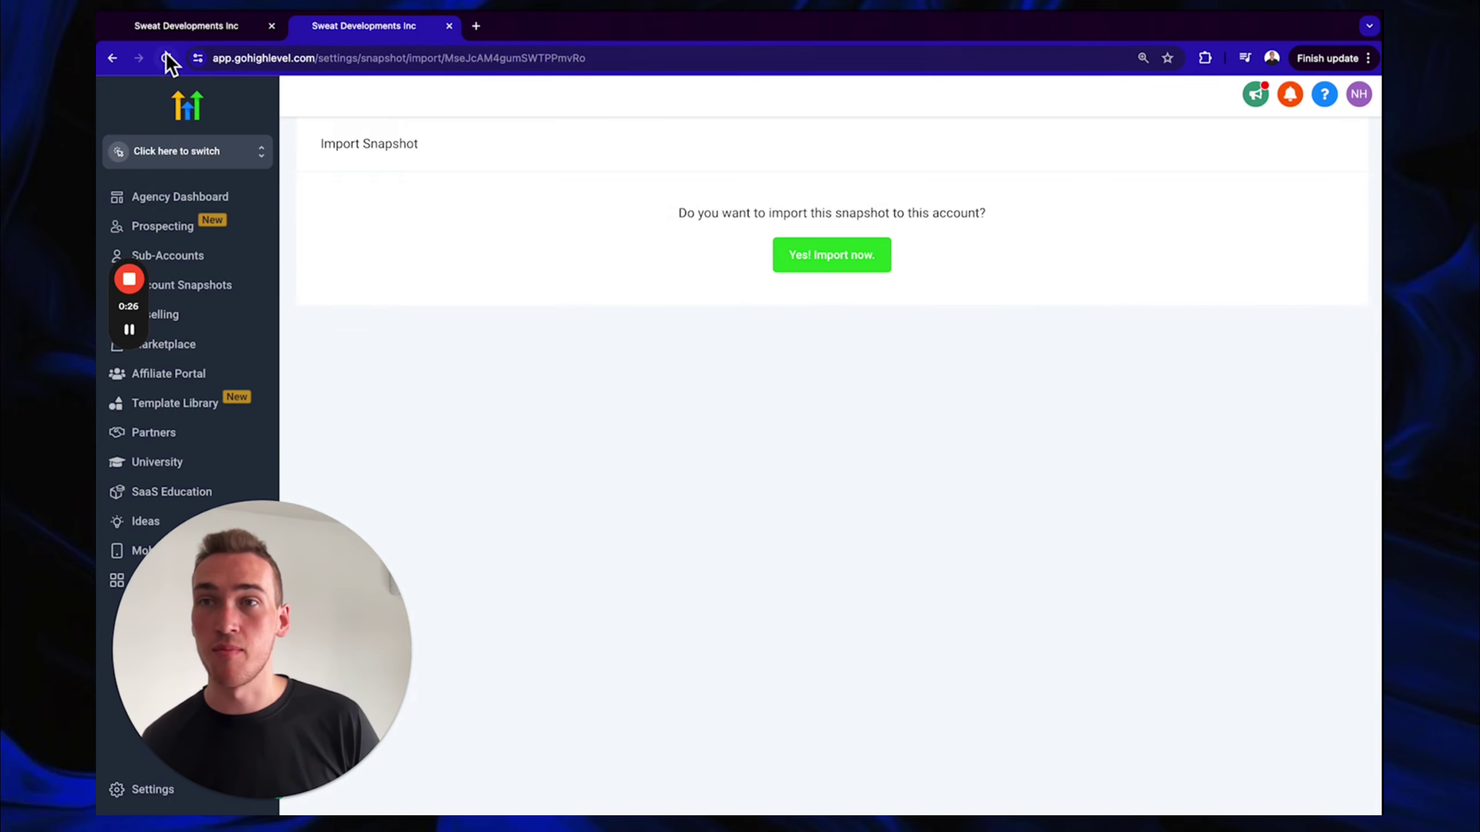
{"action": "left_click", "coordinate": [171, 28]}
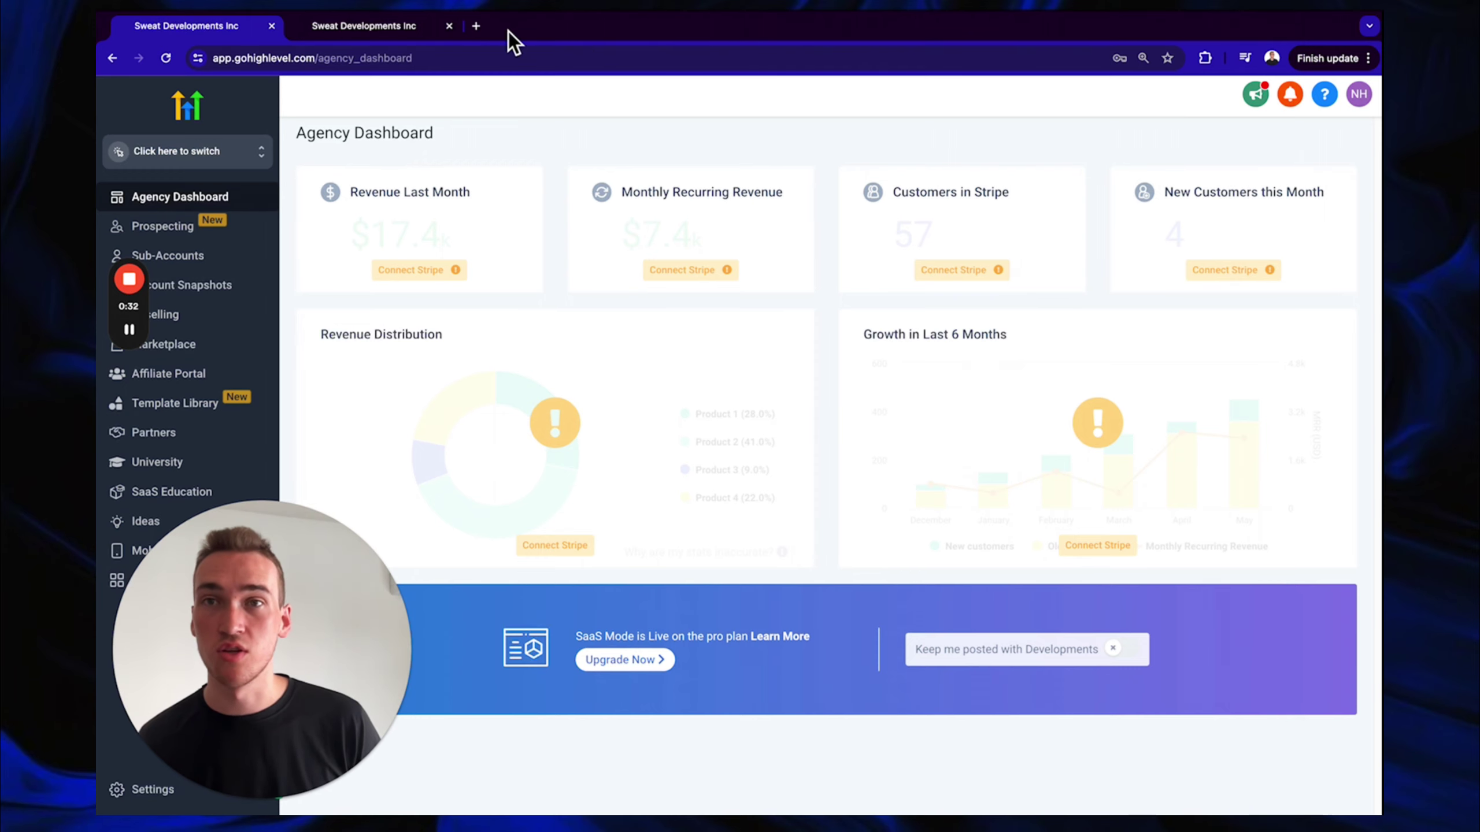
{"action": "left_click", "coordinate": [398, 28]}
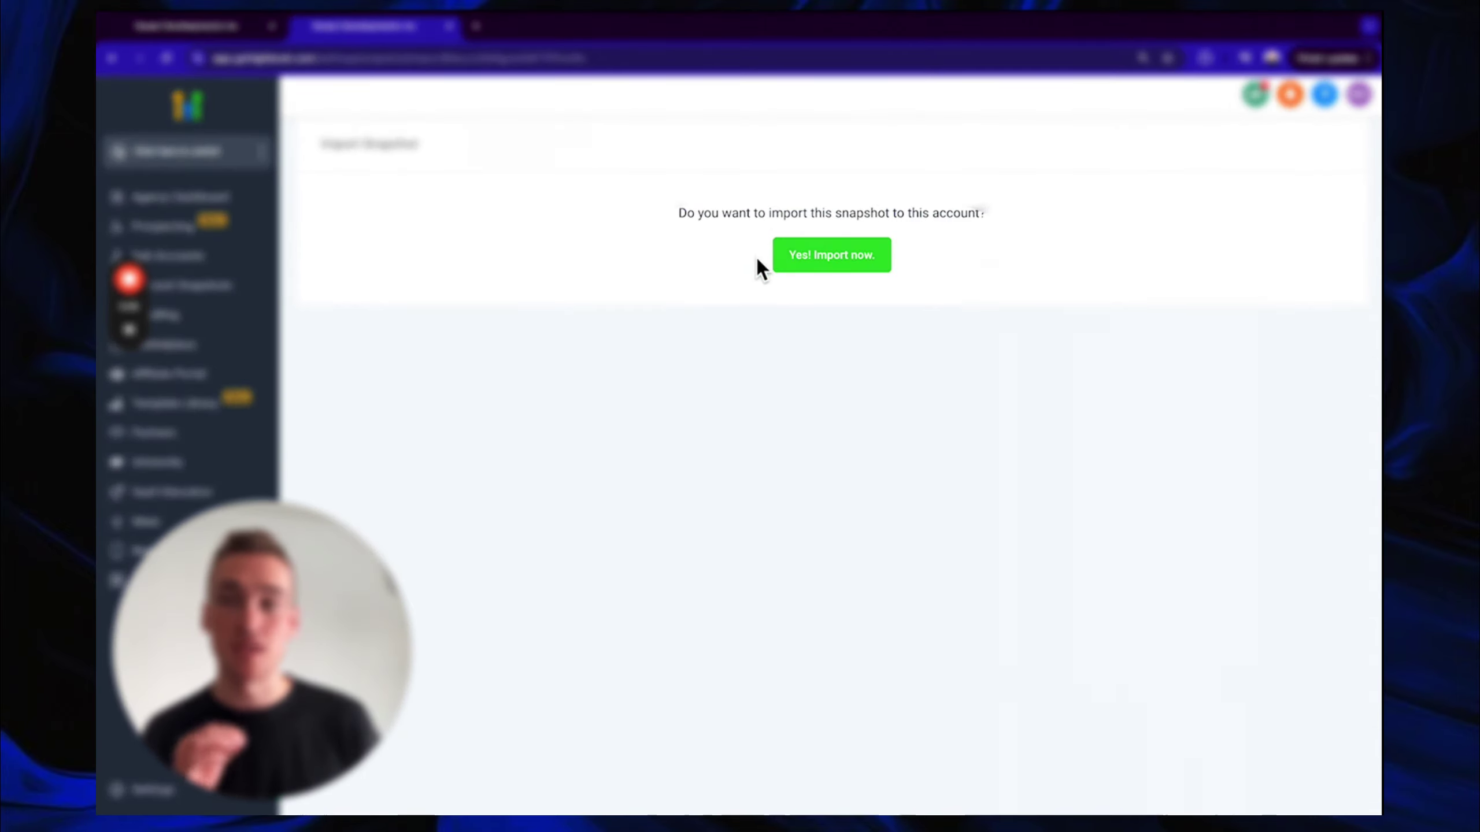
{"action": "left_click", "coordinate": [808, 258]}
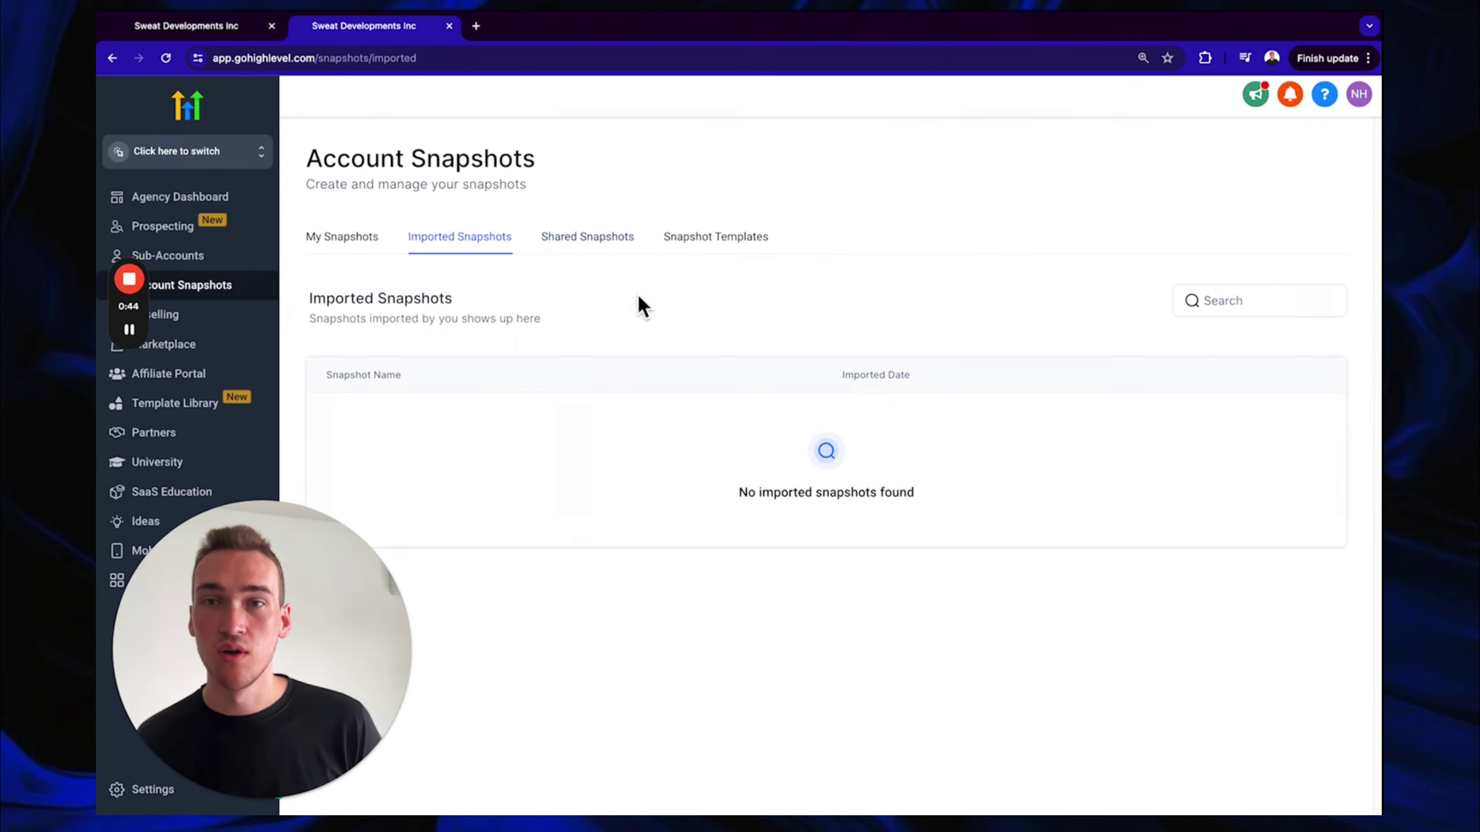
{"action": "left_click", "coordinate": [344, 237]}
{"action": "left_click", "coordinate": [449, 240]}
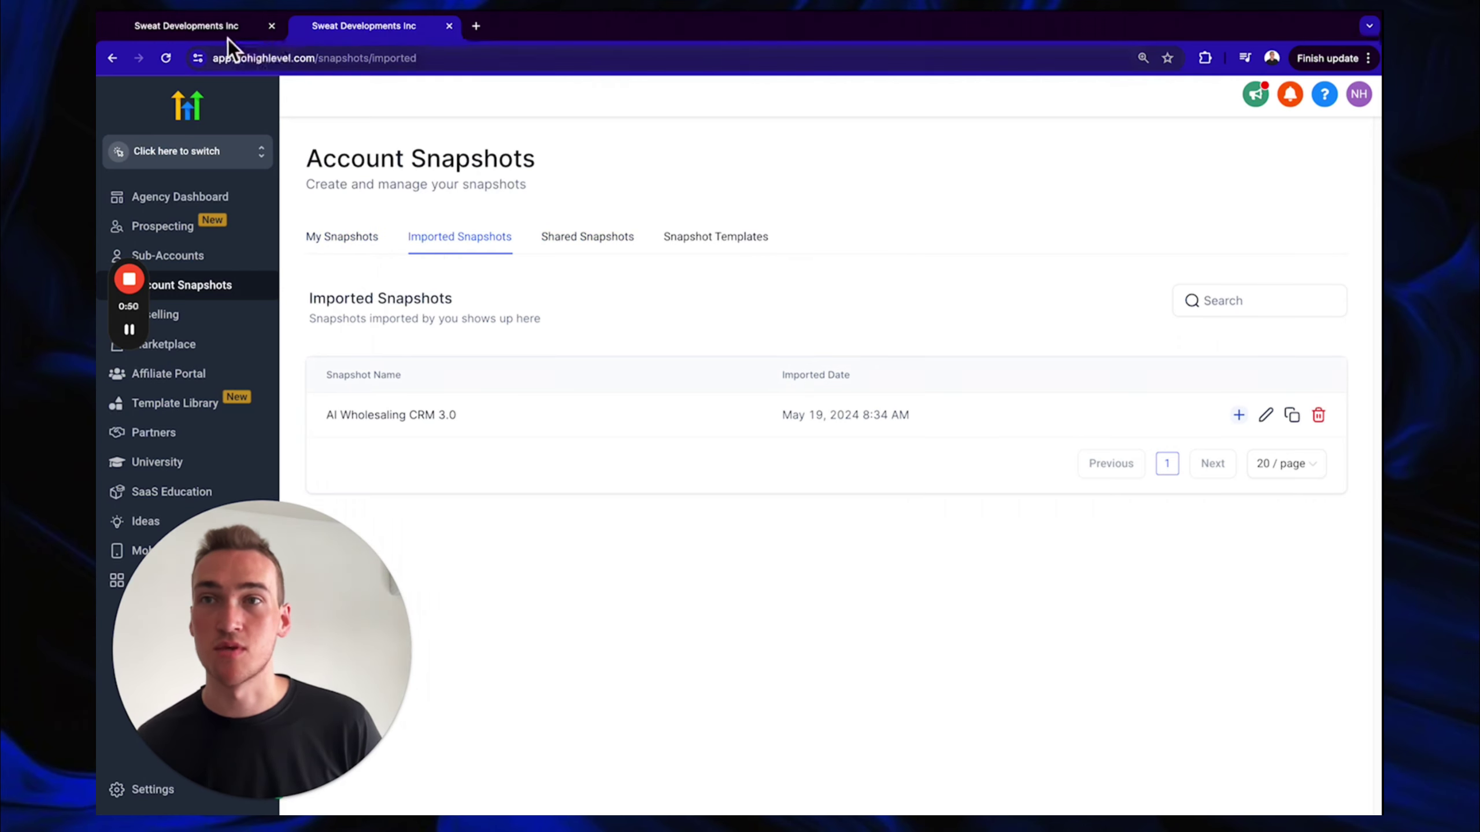
Start manually adding a new sub-account from the imported AI Wholesaling CRM 3.0 snapshot
{"action": "left_click", "coordinate": [198, 29]}
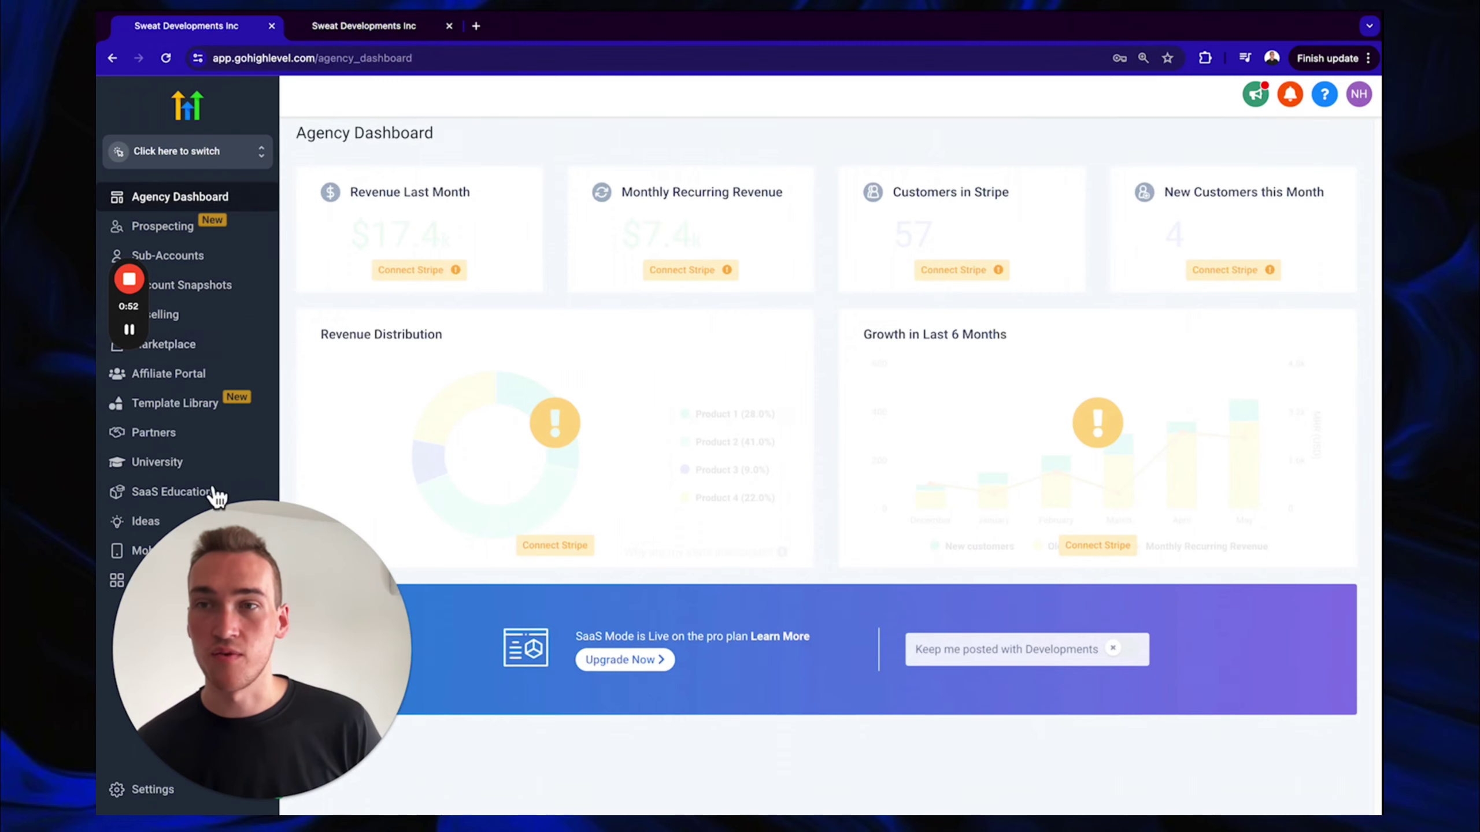
{"action": "left_click", "coordinate": [209, 294]}
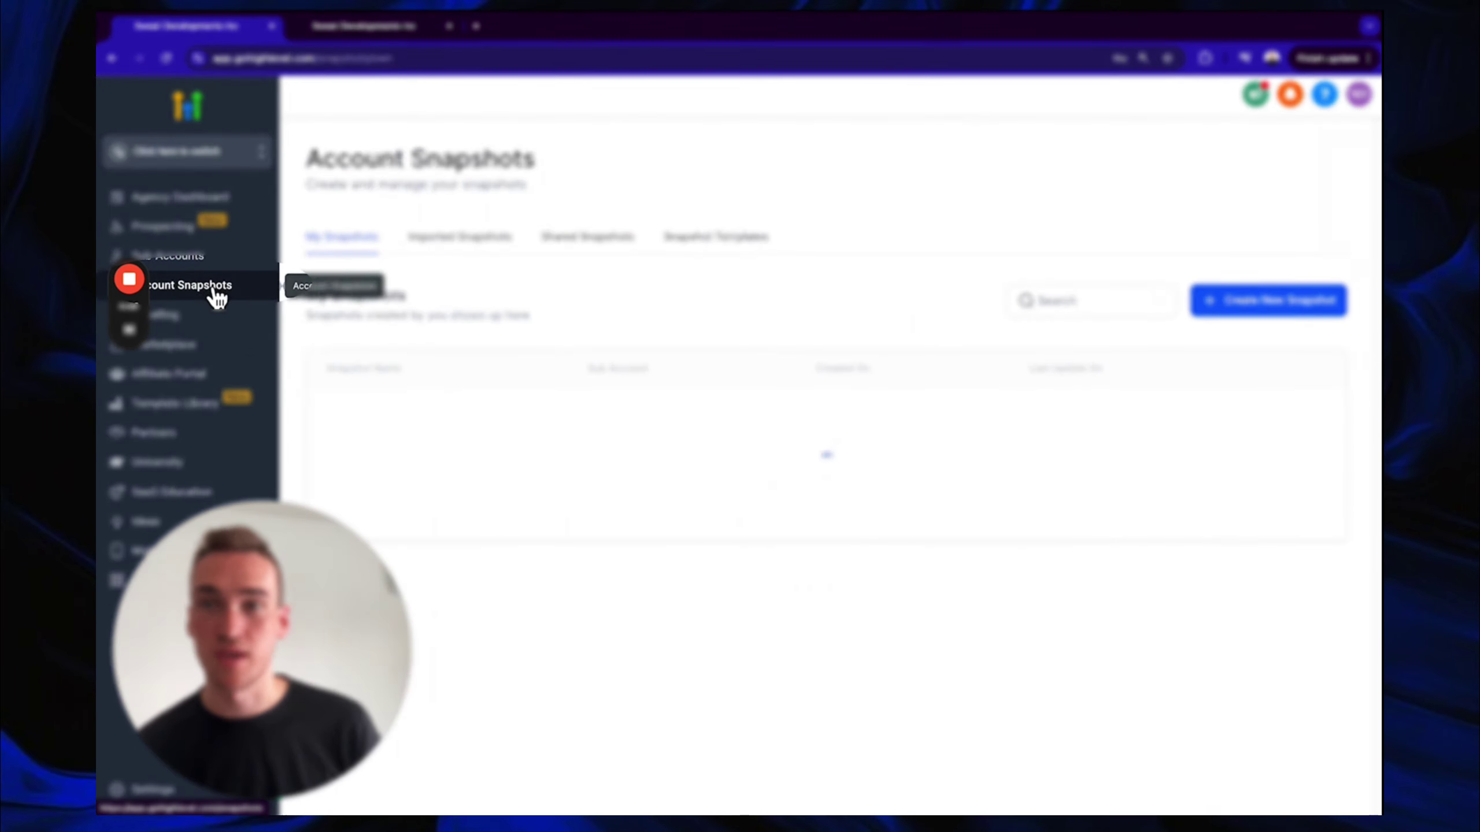
{"action": "left_click", "coordinate": [438, 252]}
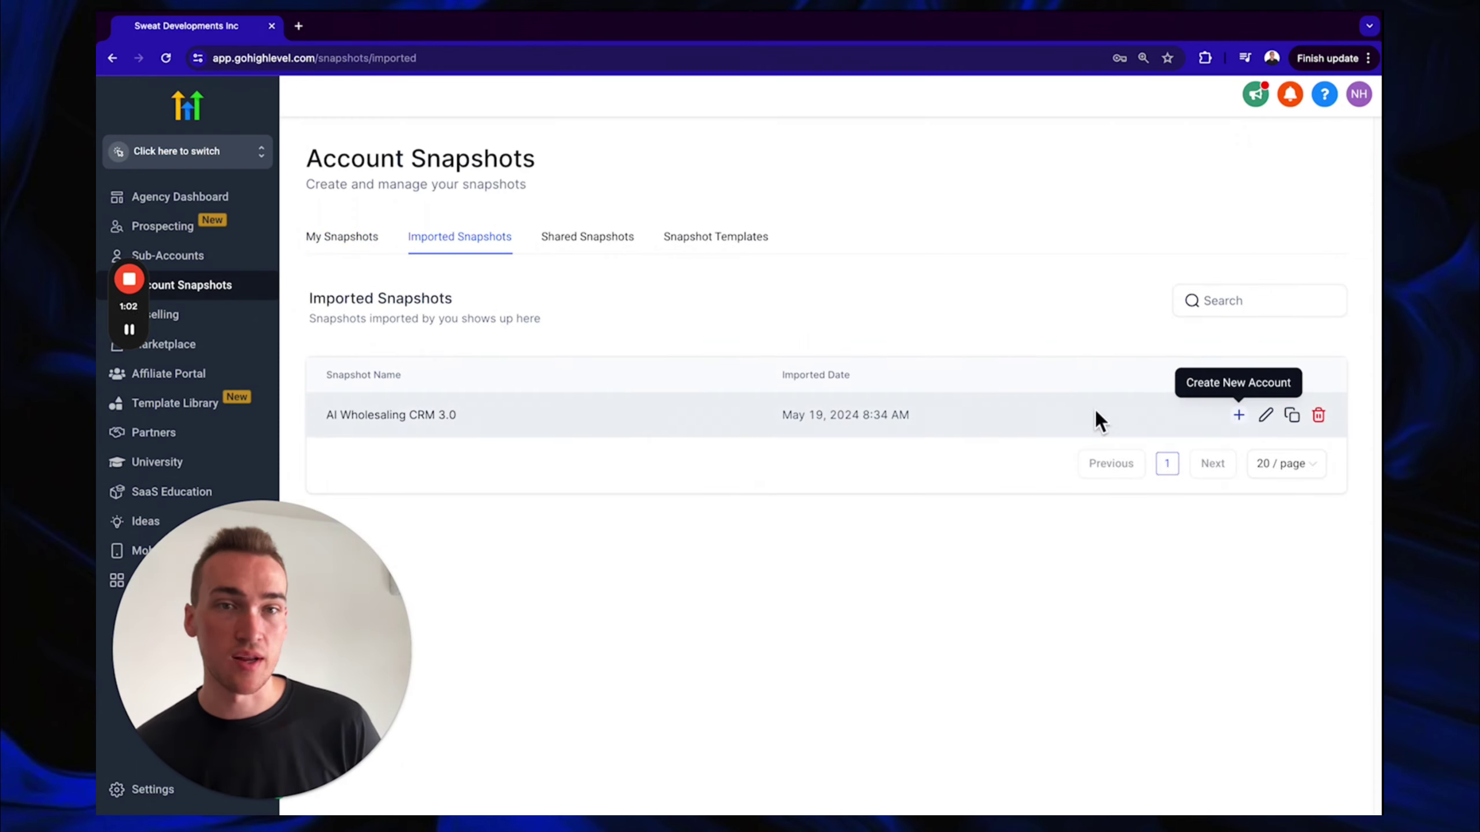
{"action": "left_click", "coordinate": [1238, 415]}
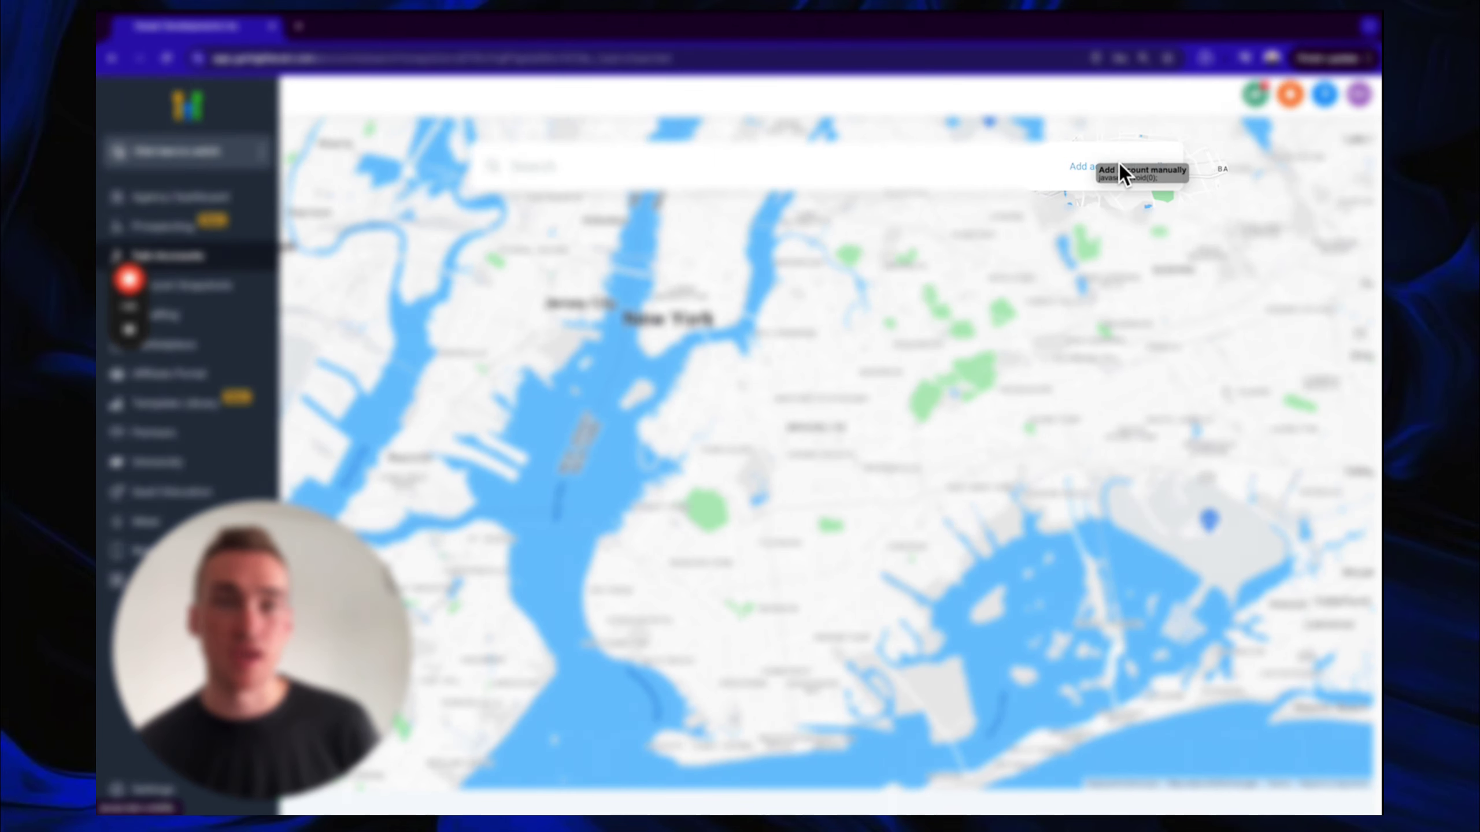
{"action": "left_click", "coordinate": [1099, 169]}
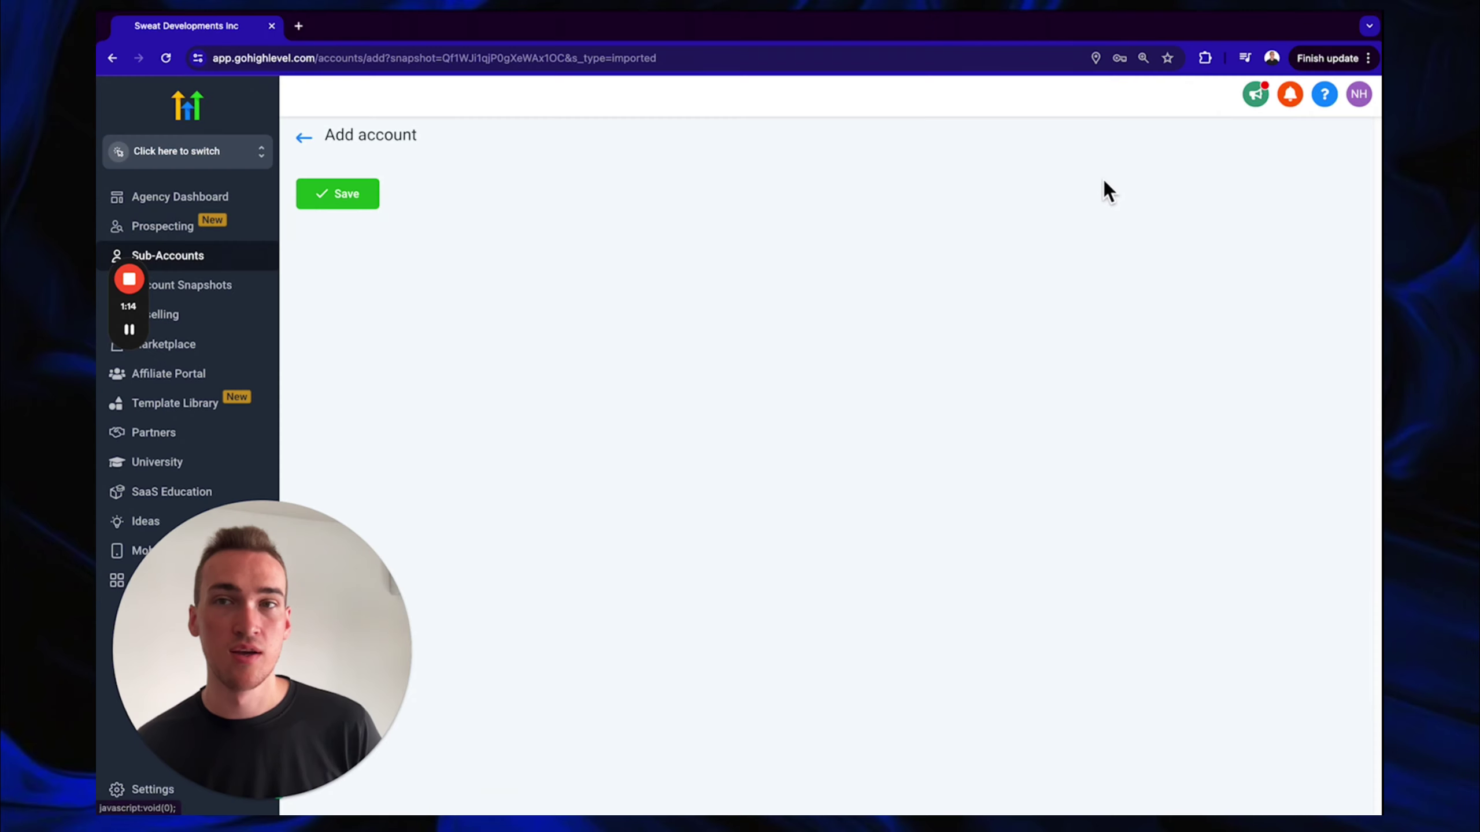
{"action": "left_click", "coordinate": [344, 206]}
{"action": "left_click", "coordinate": [488, 273]}
Review the account info and general info fields required by the new account form, down to the time zone
{"action": "scroll", "coordinate": [542, 446], "scroll_direction": "down", "scroll_amount": 10}
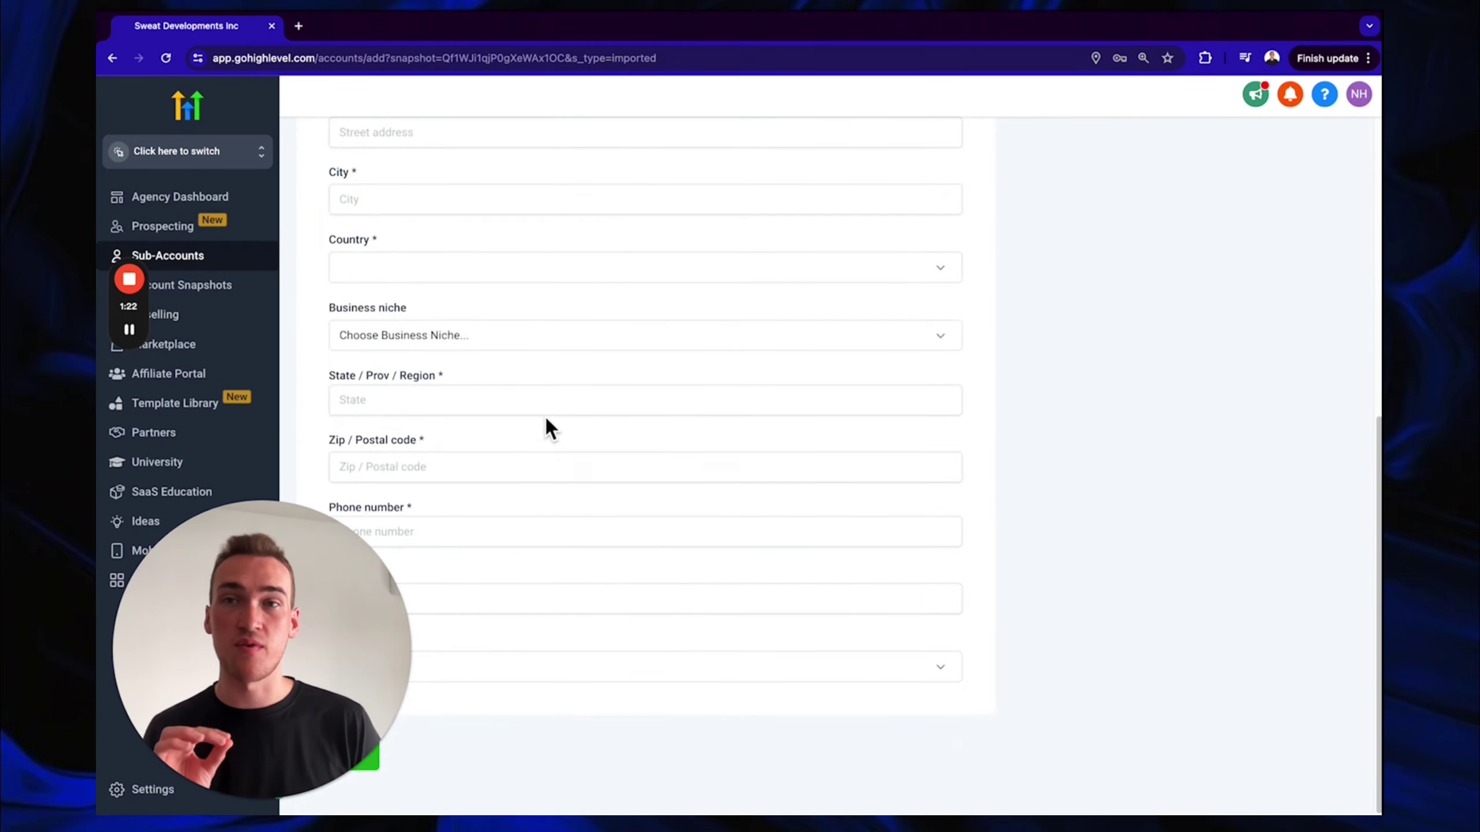
{"action": "scroll", "coordinate": [543, 420], "scroll_direction": "up", "scroll_amount": 10}
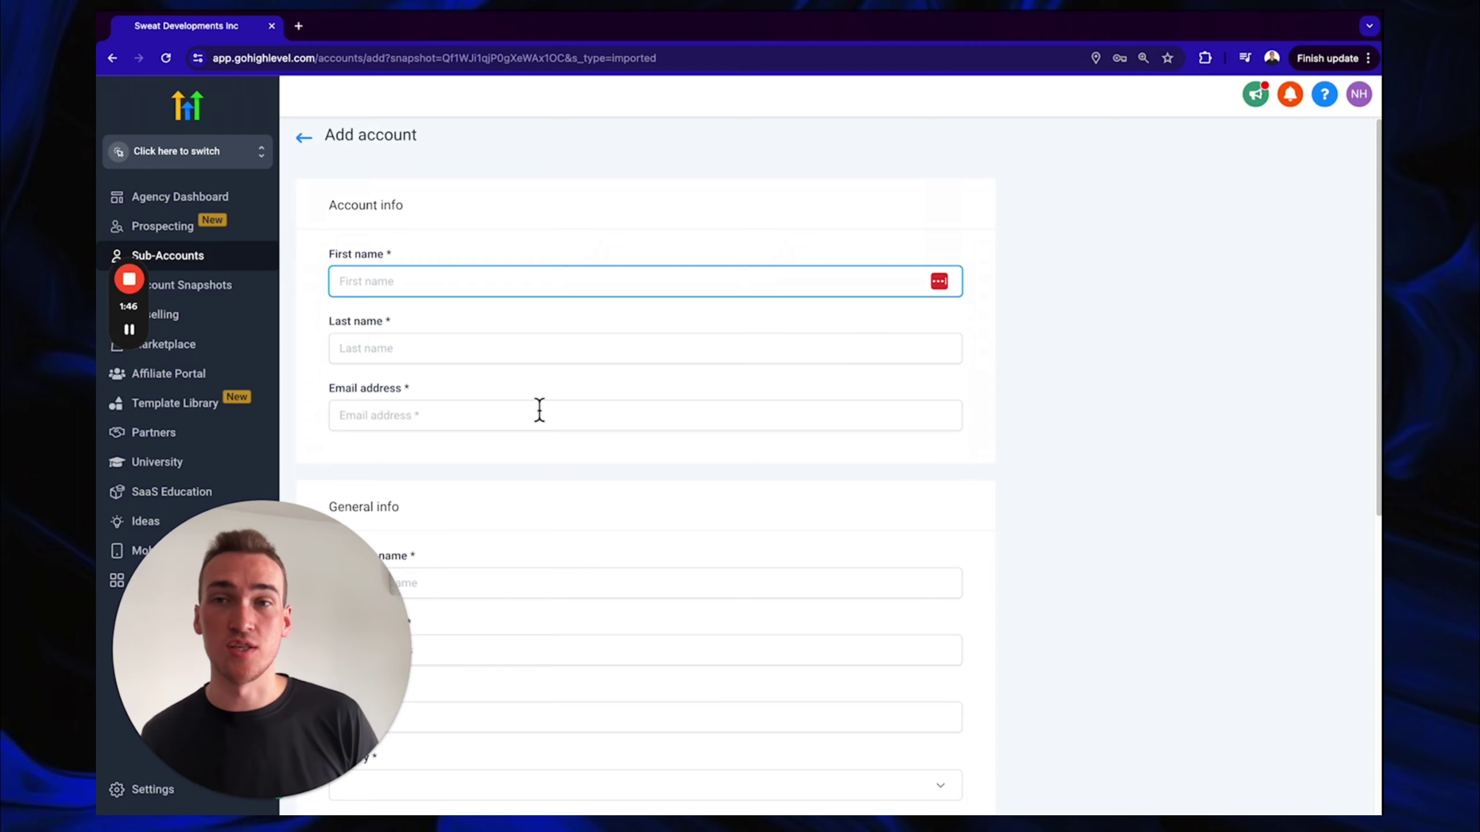
{"action": "scroll", "coordinate": [542, 409], "scroll_direction": "down", "scroll_amount": 2}
{"action": "scroll", "coordinate": [542, 408], "scroll_direction": "down", "scroll_amount": 5}
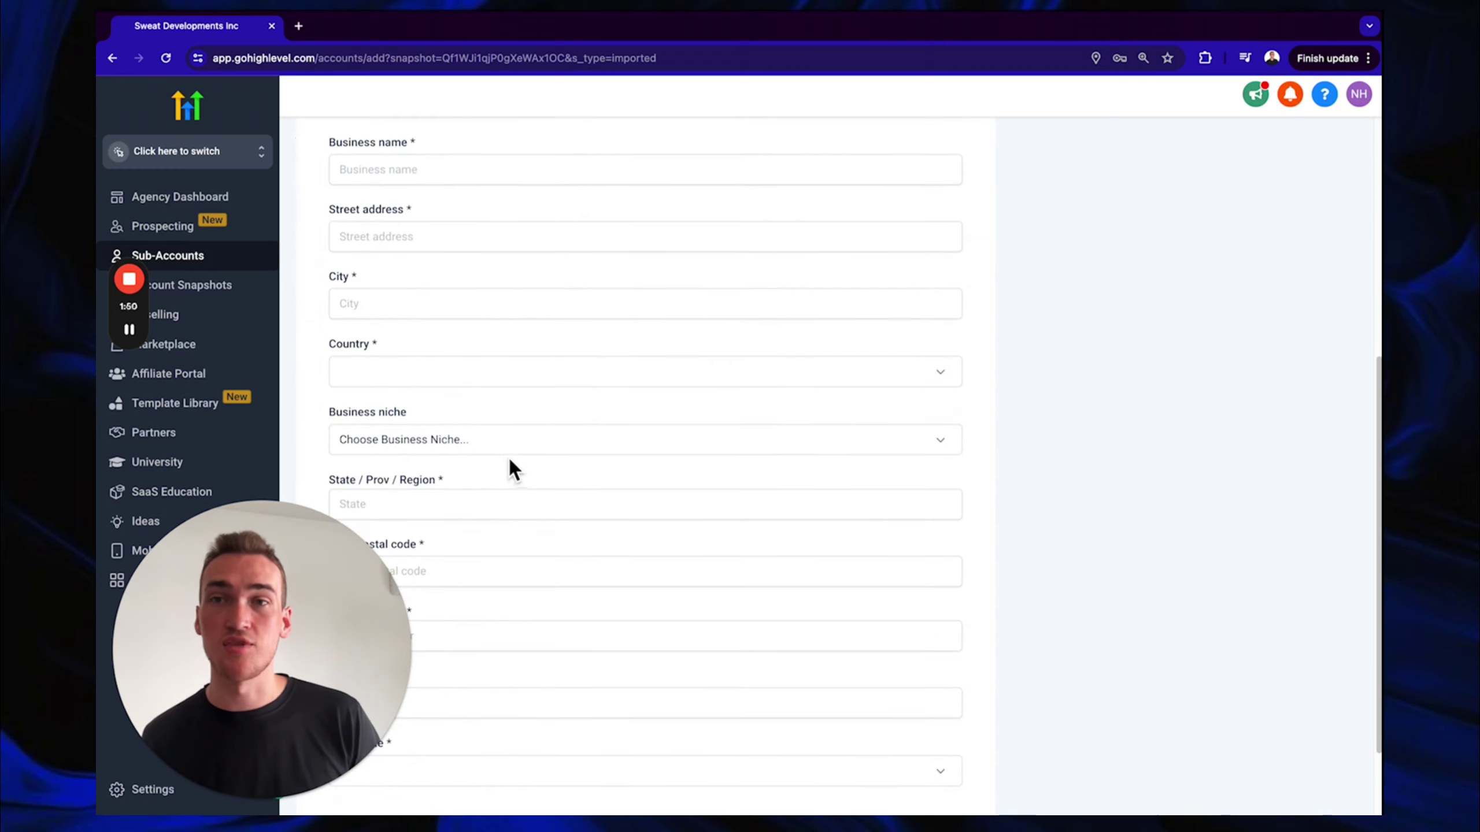
{"action": "scroll", "coordinate": [509, 463], "scroll_direction": "down", "scroll_amount": 2}
{"action": "scroll", "coordinate": [510, 461], "scroll_direction": "down", "scroll_amount": 1}
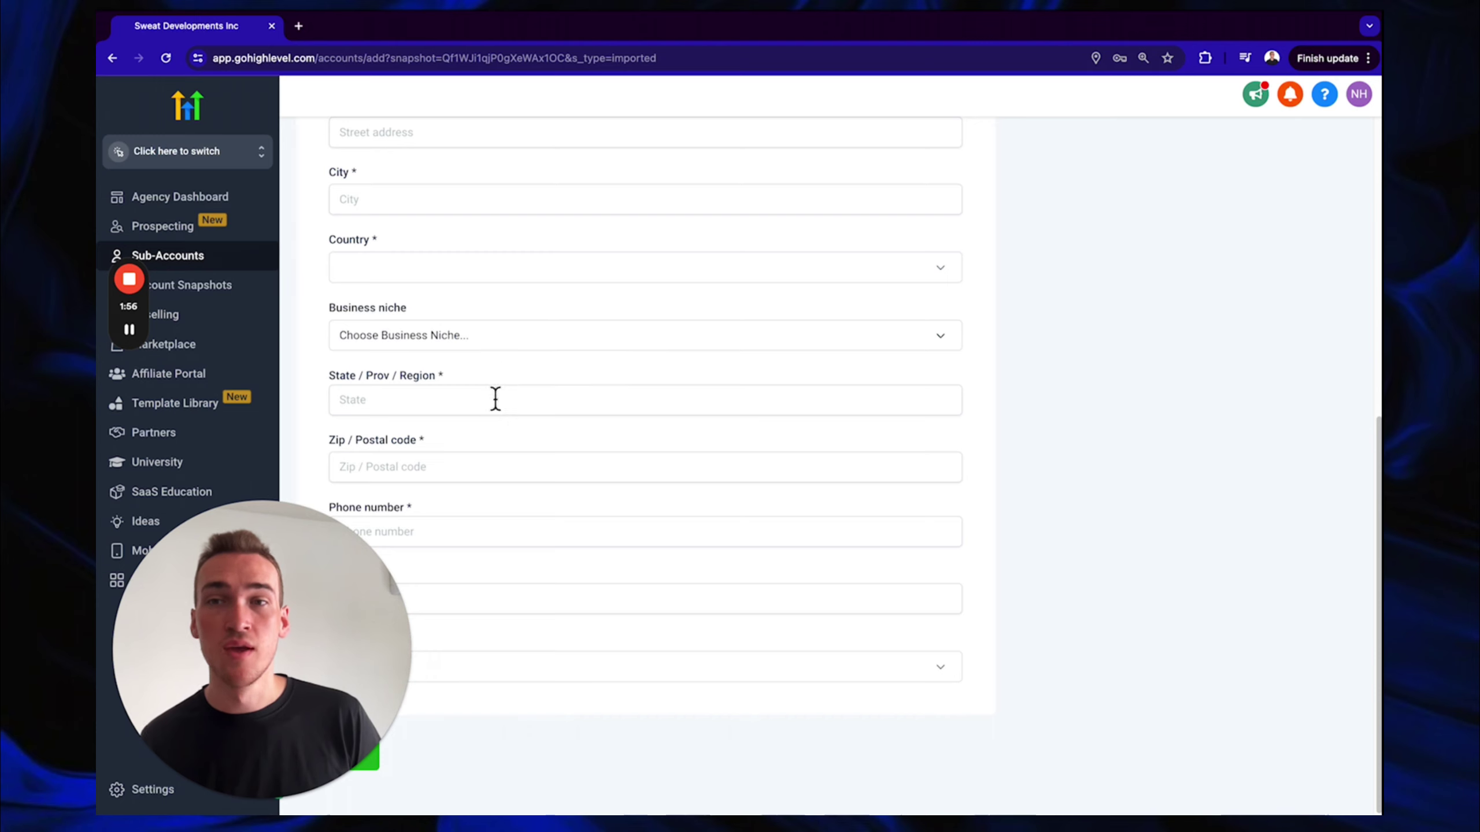
{"action": "left_click_drag", "start_coordinate": [250, 653], "coordinate": [1171, 614]}
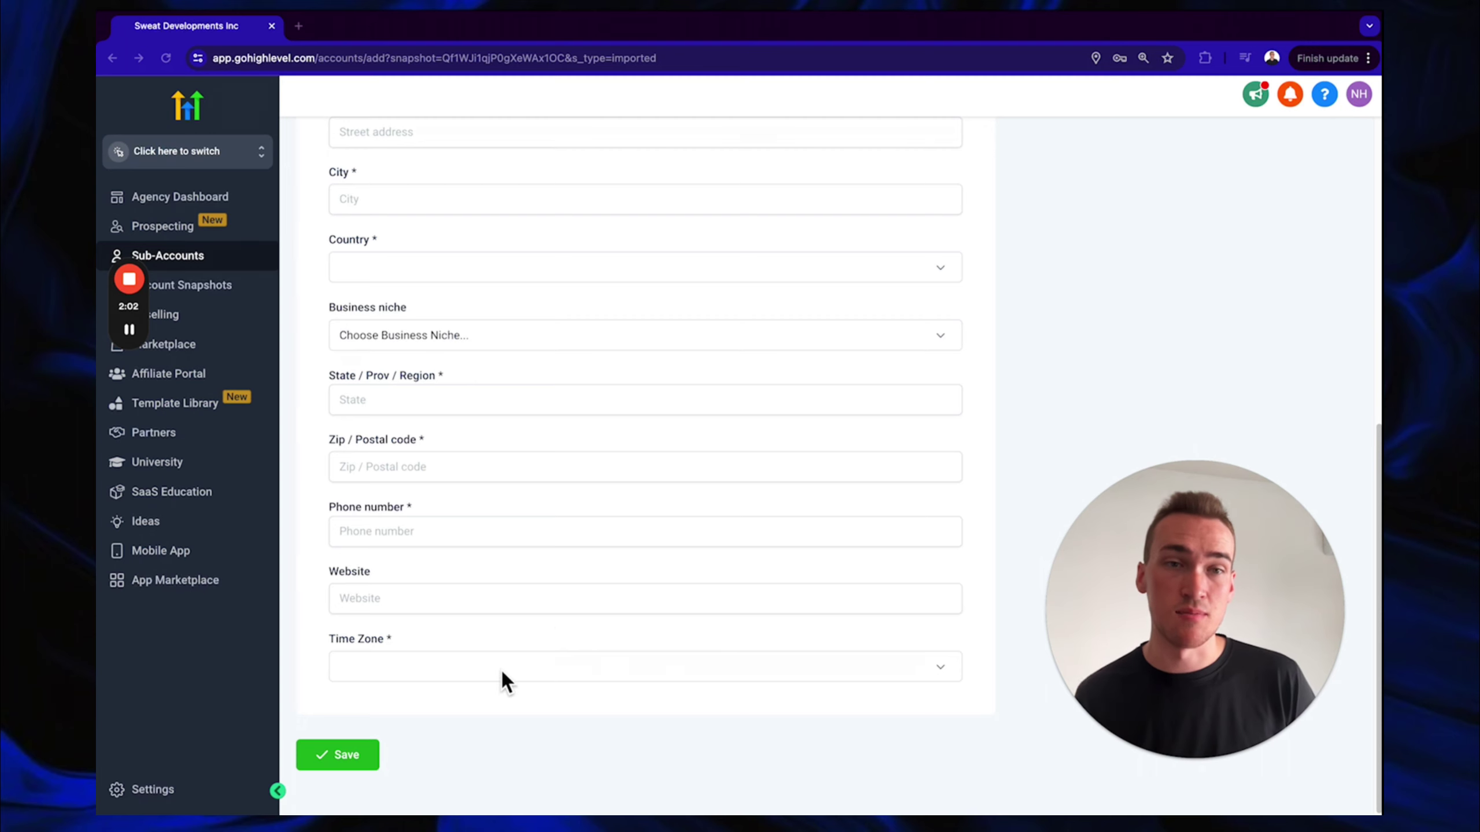
{"action": "left_click_drag", "start_coordinate": [1160, 609], "coordinate": [1195, 652]}
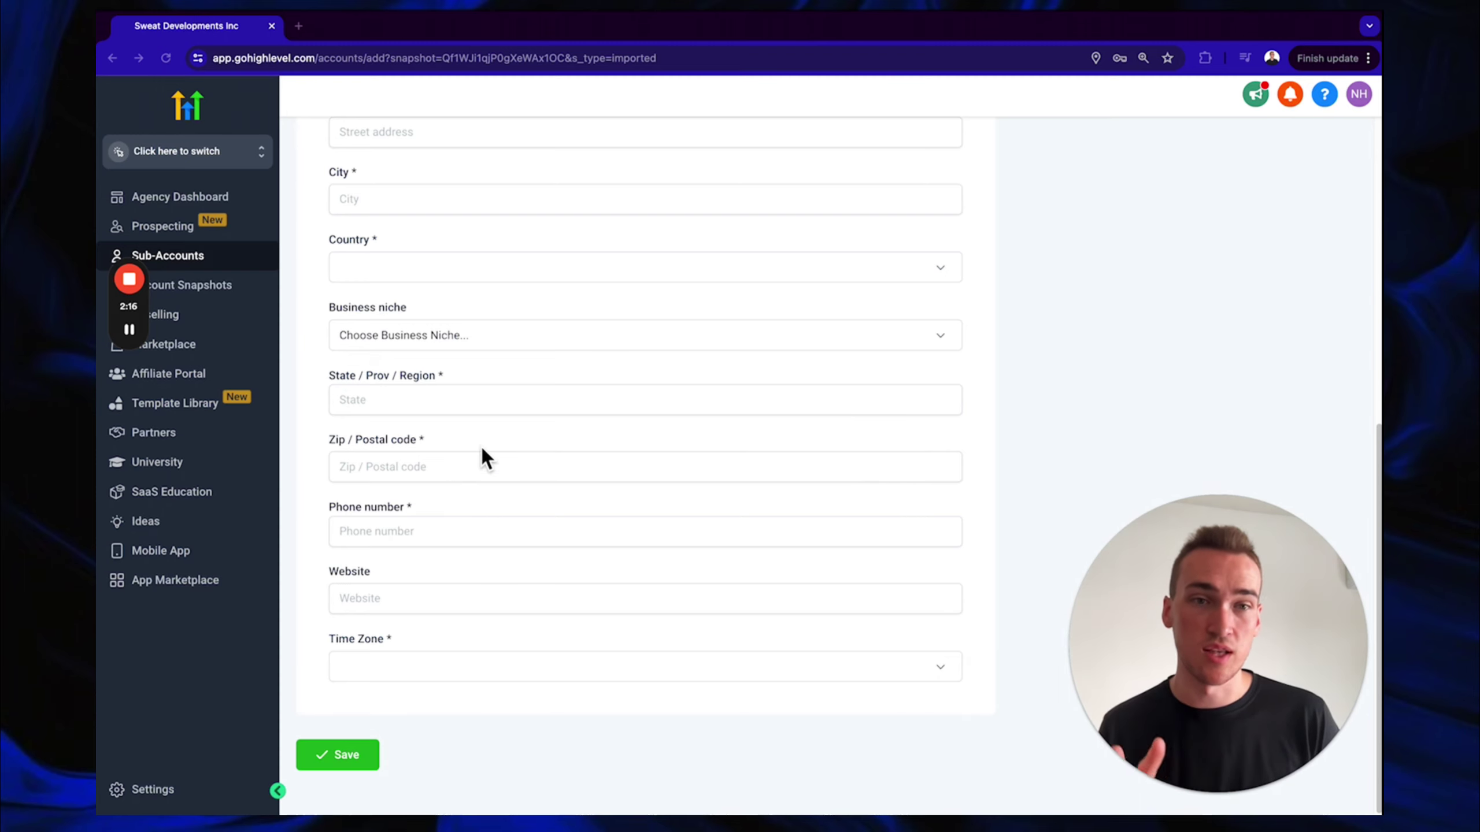
{"action": "mouse_move", "coordinate": [132, 328]}
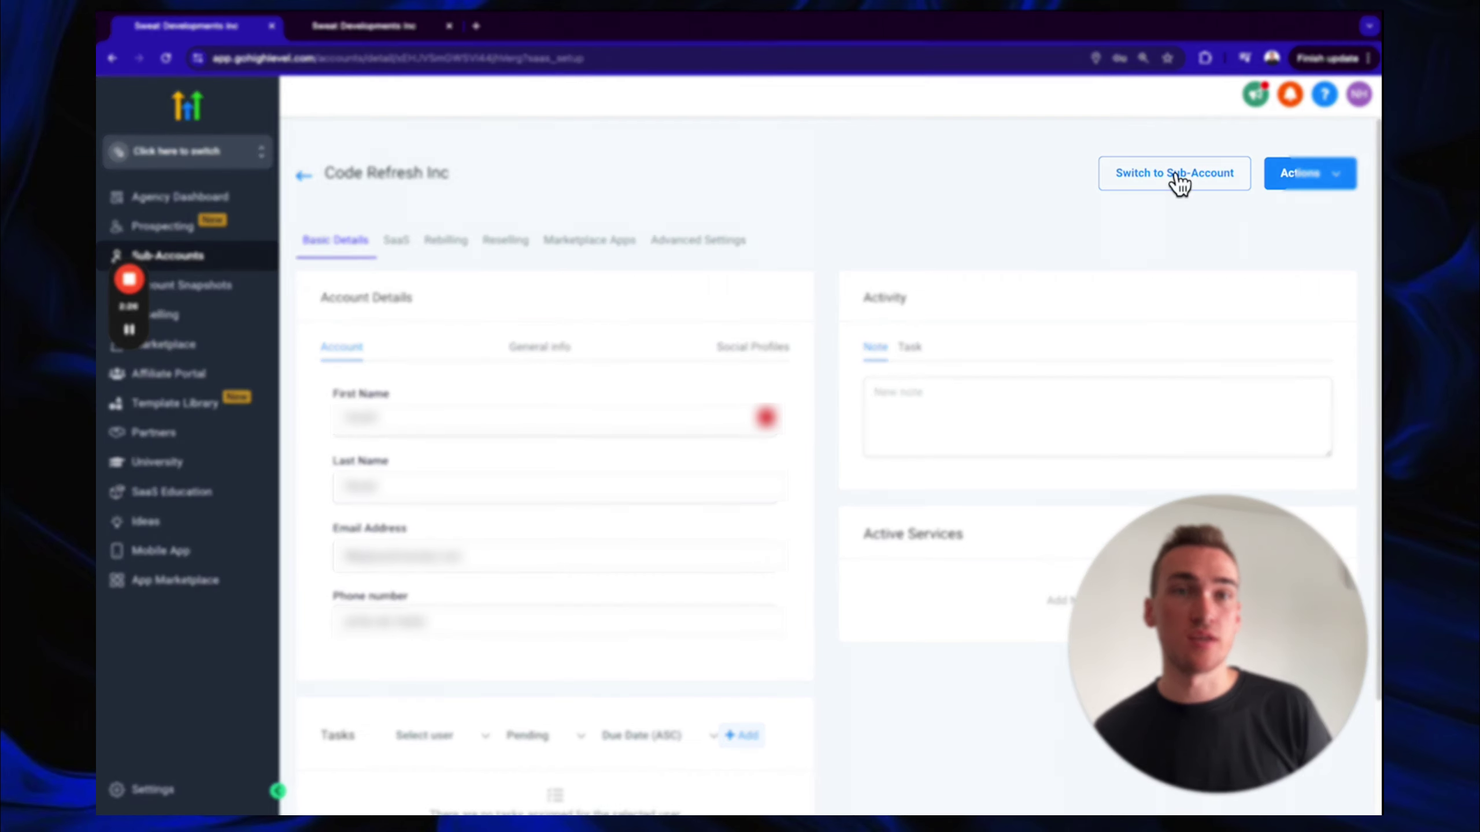
Switch to the Code Refresh Inc sub-account and view the pipelines available for the dashboard's Funnel chart
{"action": "left_click", "coordinate": [1176, 175]}
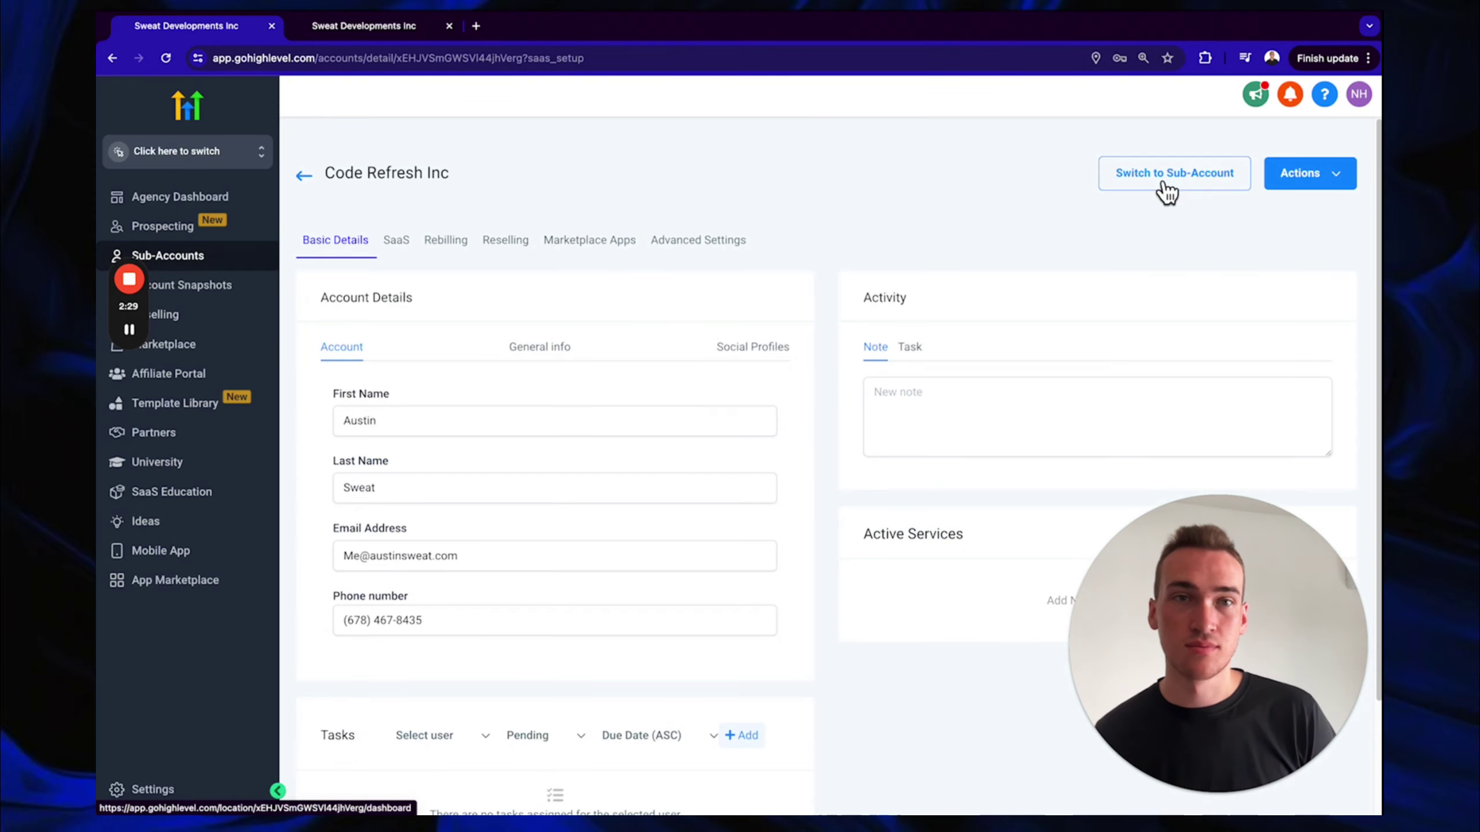
{"action": "left_click", "coordinate": [1166, 190]}
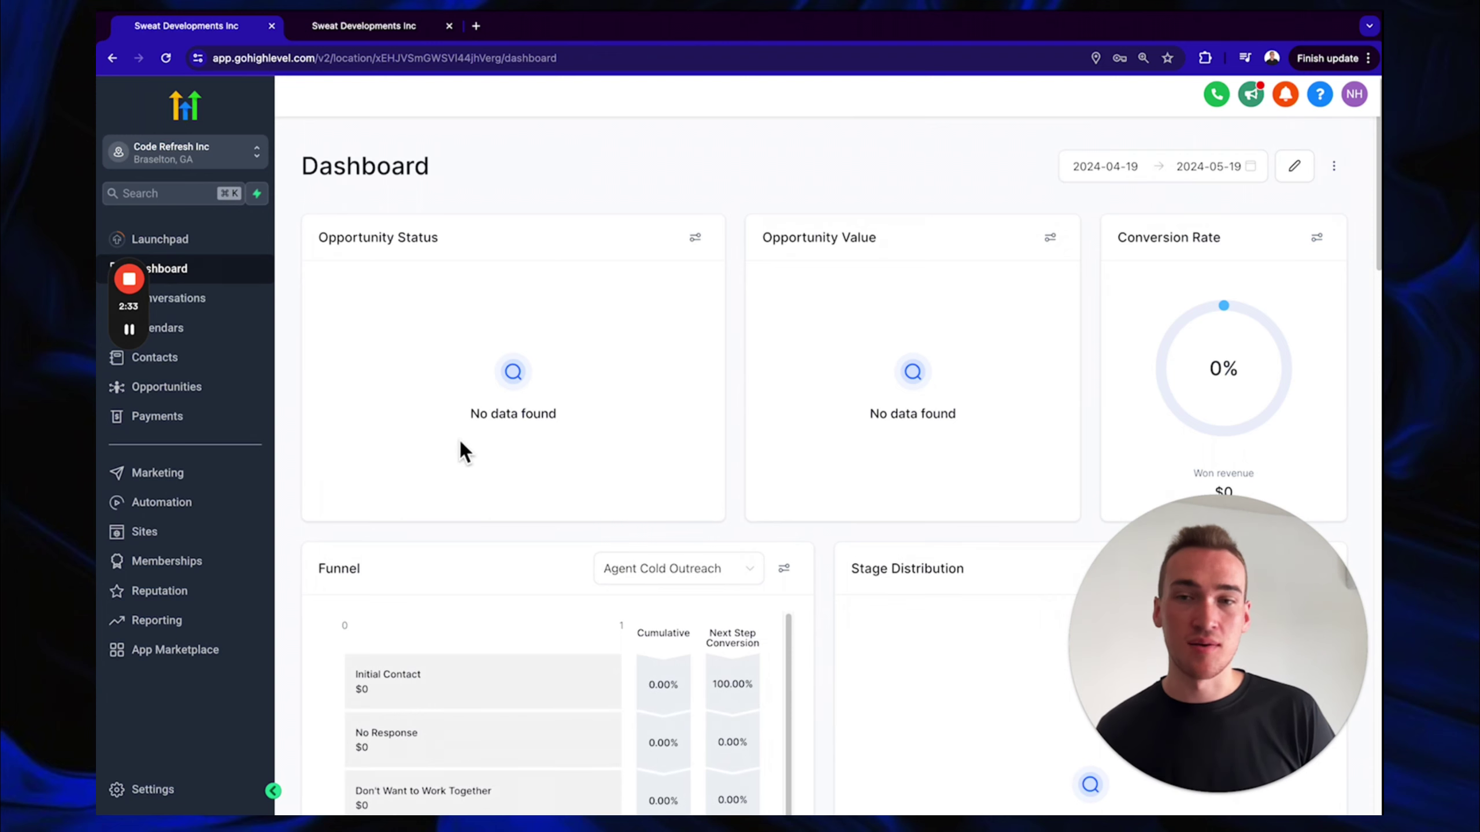
{"action": "scroll", "coordinate": [606, 443], "scroll_direction": "down", "scroll_amount": 7}
{"action": "scroll", "coordinate": [611, 376], "scroll_direction": "up", "scroll_amount": 2}
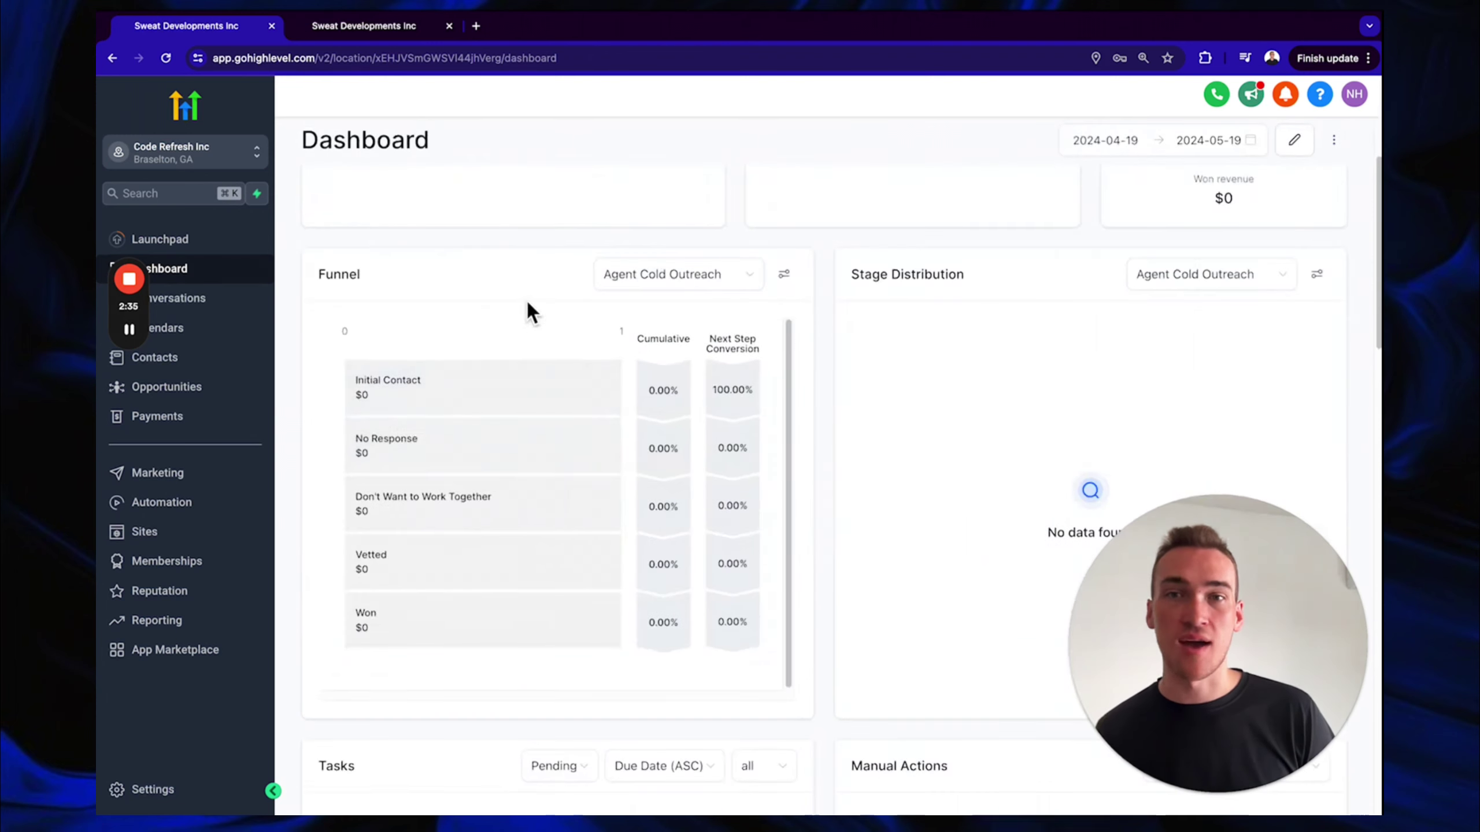
{"action": "left_click", "coordinate": [688, 284]}
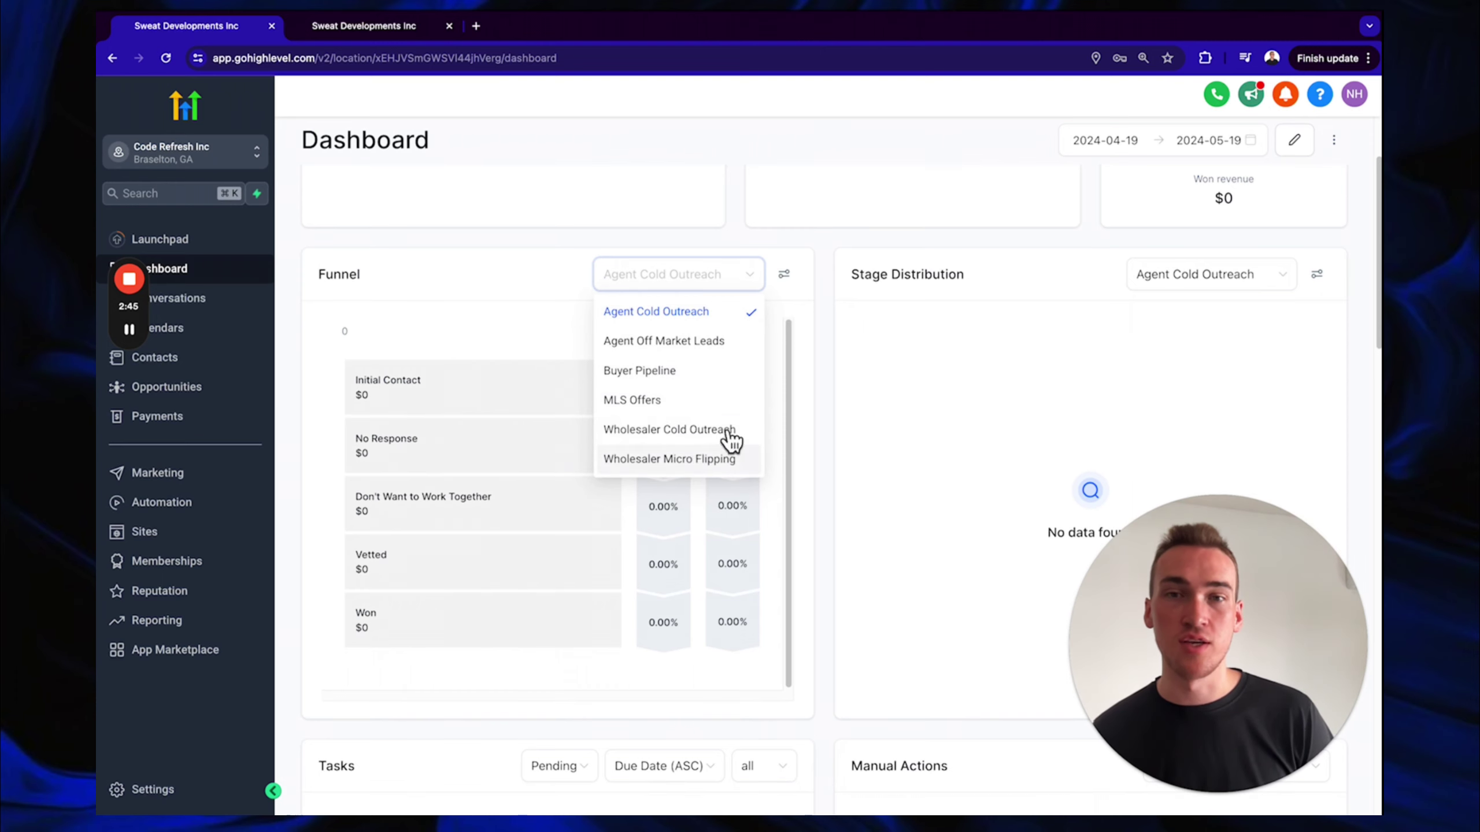
{"action": "left_click", "coordinate": [565, 287]}
{"action": "scroll", "coordinate": [578, 297], "scroll_direction": "up", "scroll_amount": 5}
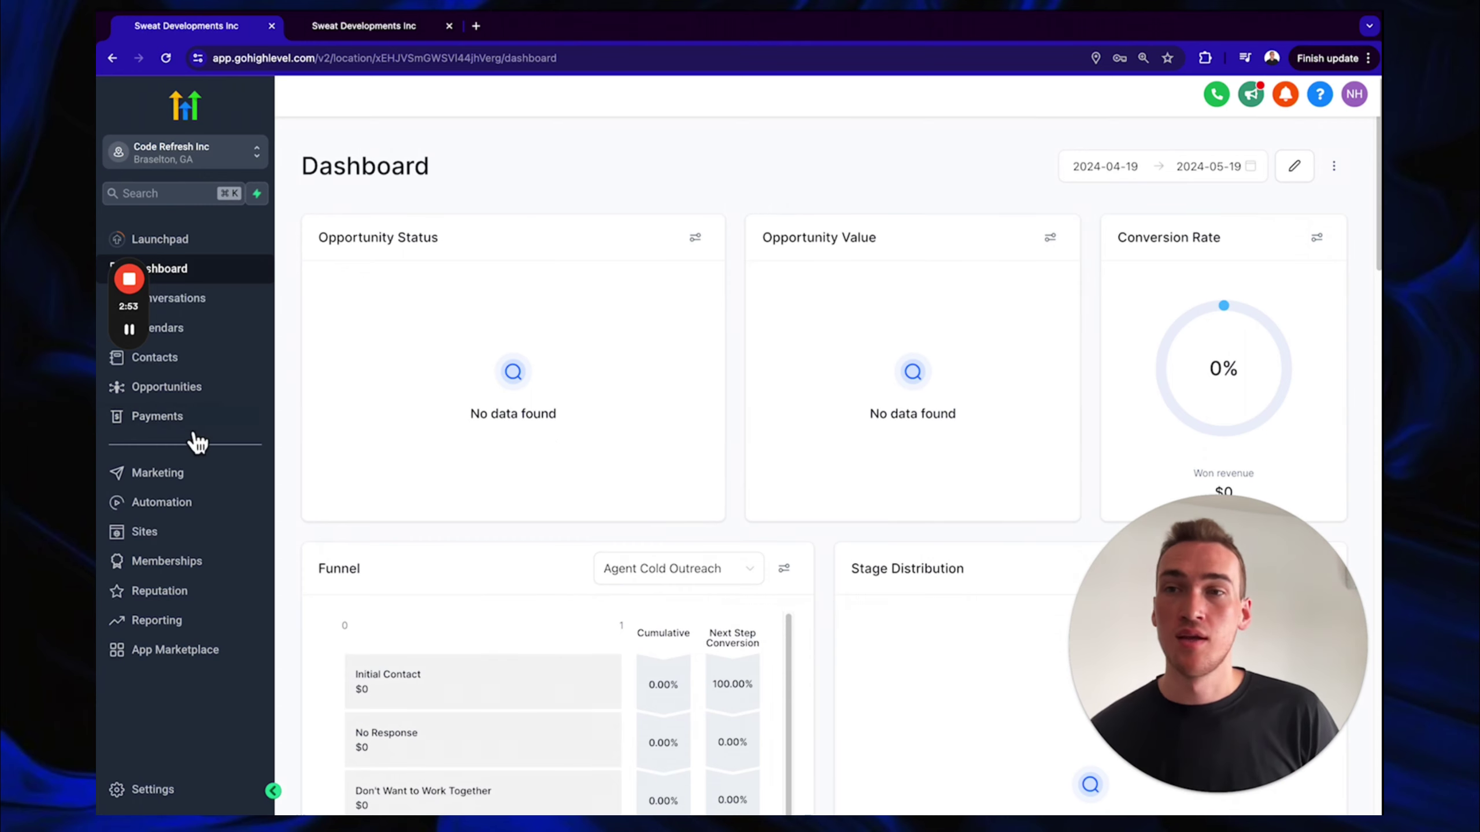
Open the A2P Approval Website from the sub-account's websites to view its pages
{"action": "left_click", "coordinate": [187, 531]}
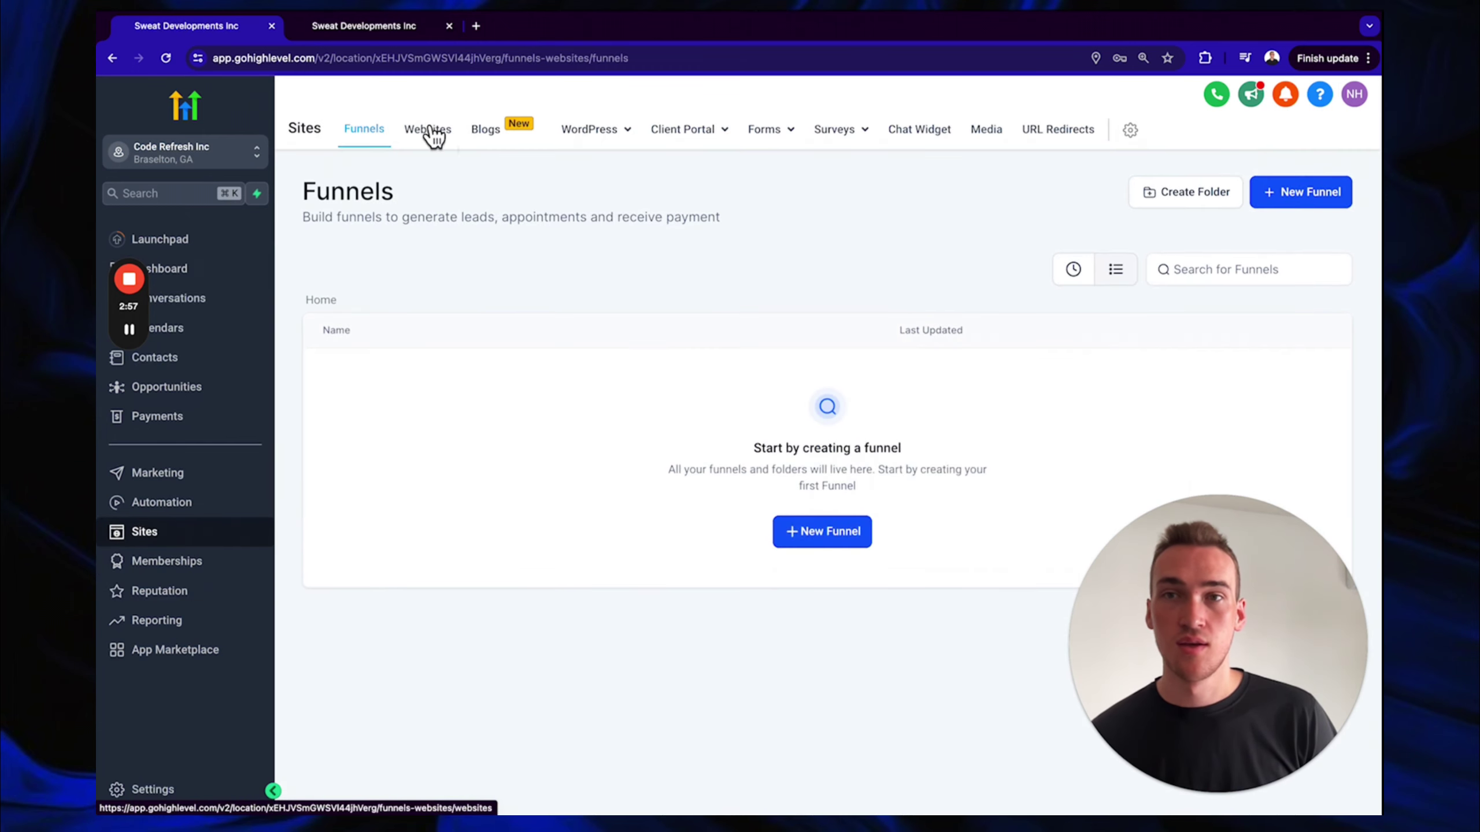
{"action": "left_click", "coordinate": [430, 131]}
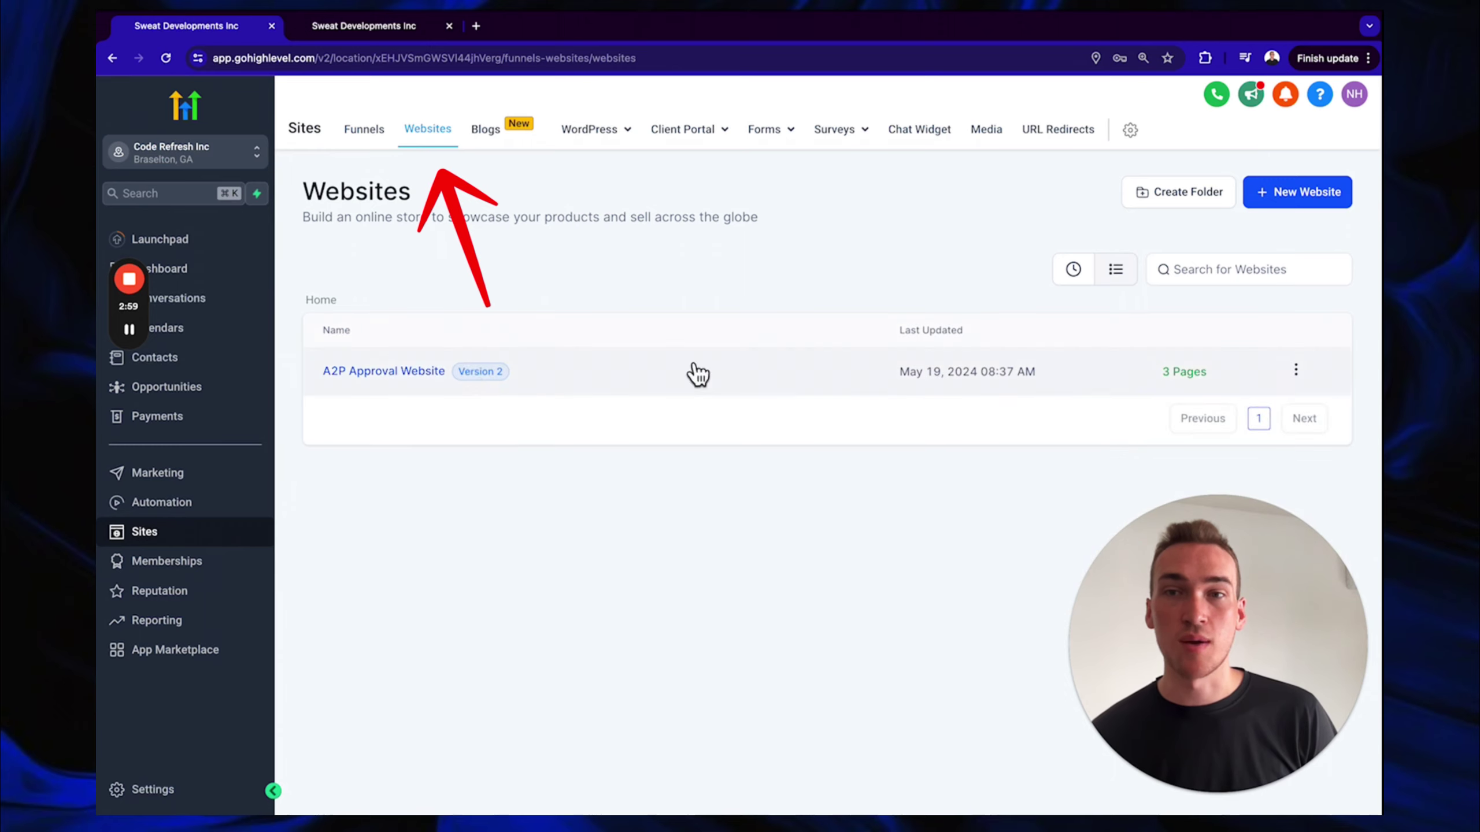
{"action": "left_click", "coordinate": [375, 372]}
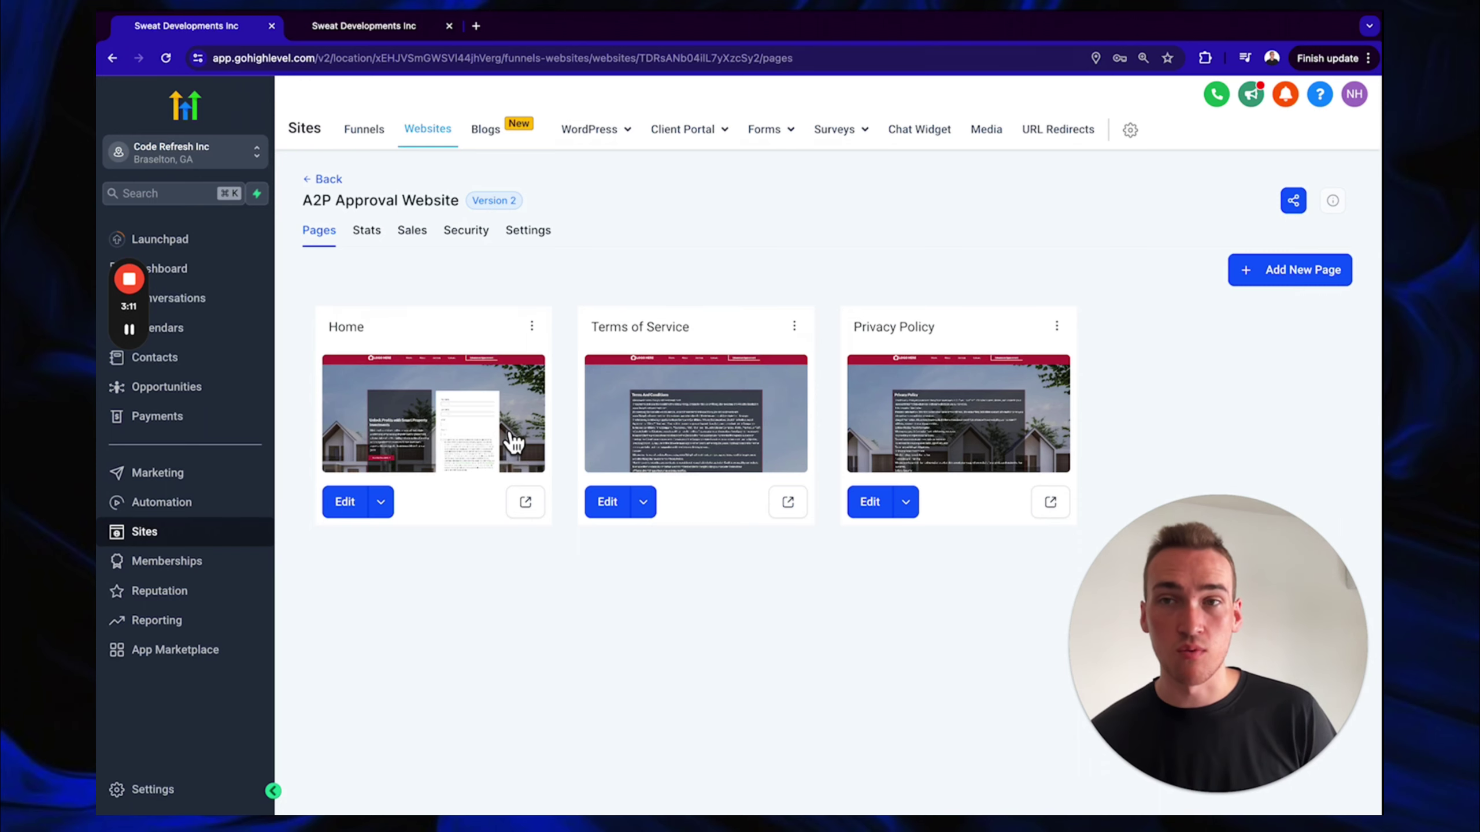
Open the sub-account's domain settings and start connecting a new domain, ready to enter its URL
{"action": "left_click", "coordinate": [233, 788]}
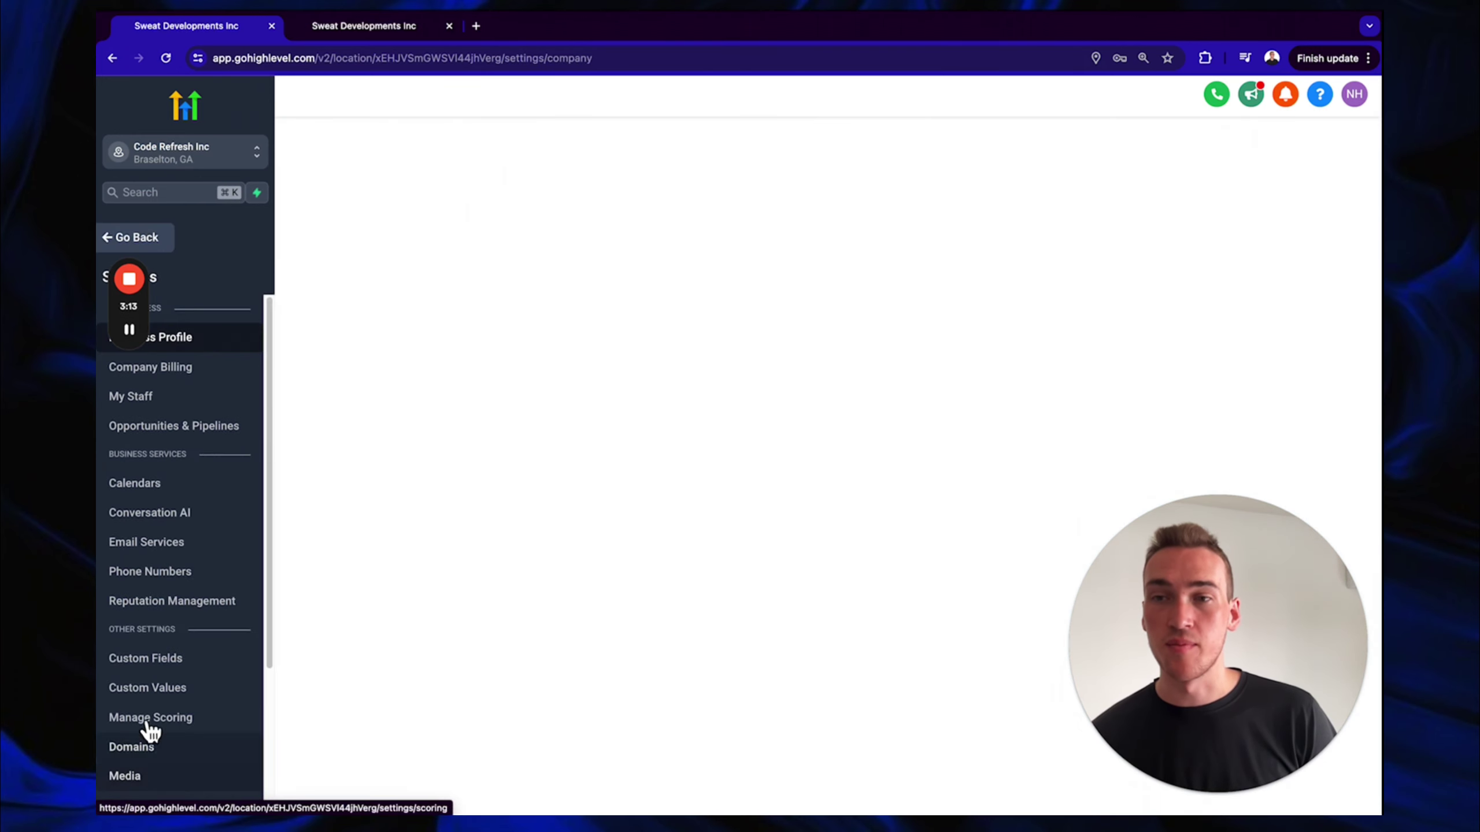
{"action": "scroll", "coordinate": [163, 671], "scroll_direction": "down", "scroll_amount": 2}
{"action": "scroll", "coordinate": [168, 661], "scroll_direction": "down", "scroll_amount": 2}
{"action": "left_click", "coordinate": [166, 561]}
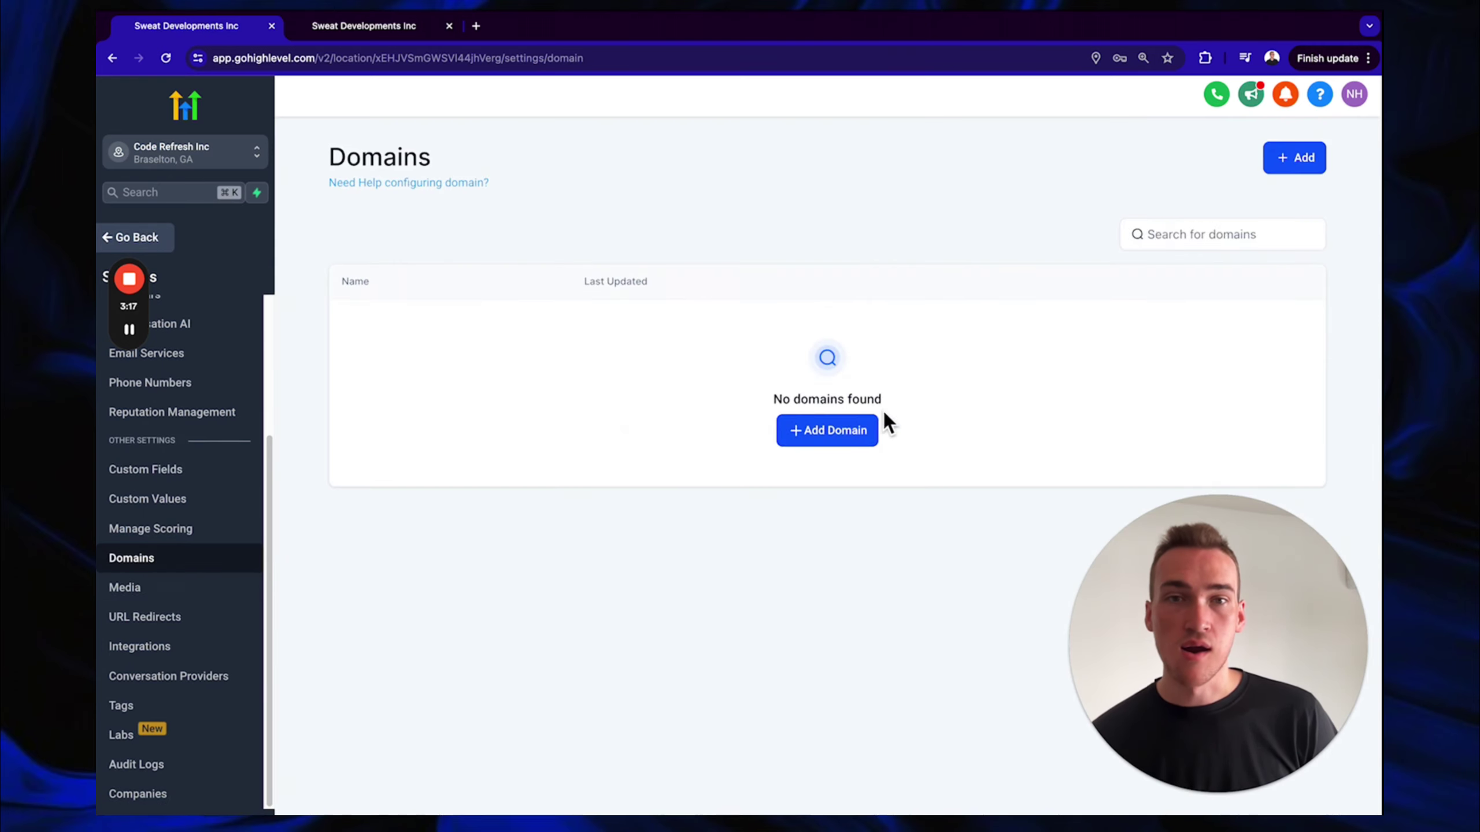
{"action": "left_click", "coordinate": [868, 428]}
{"action": "left_click", "coordinate": [687, 467]}
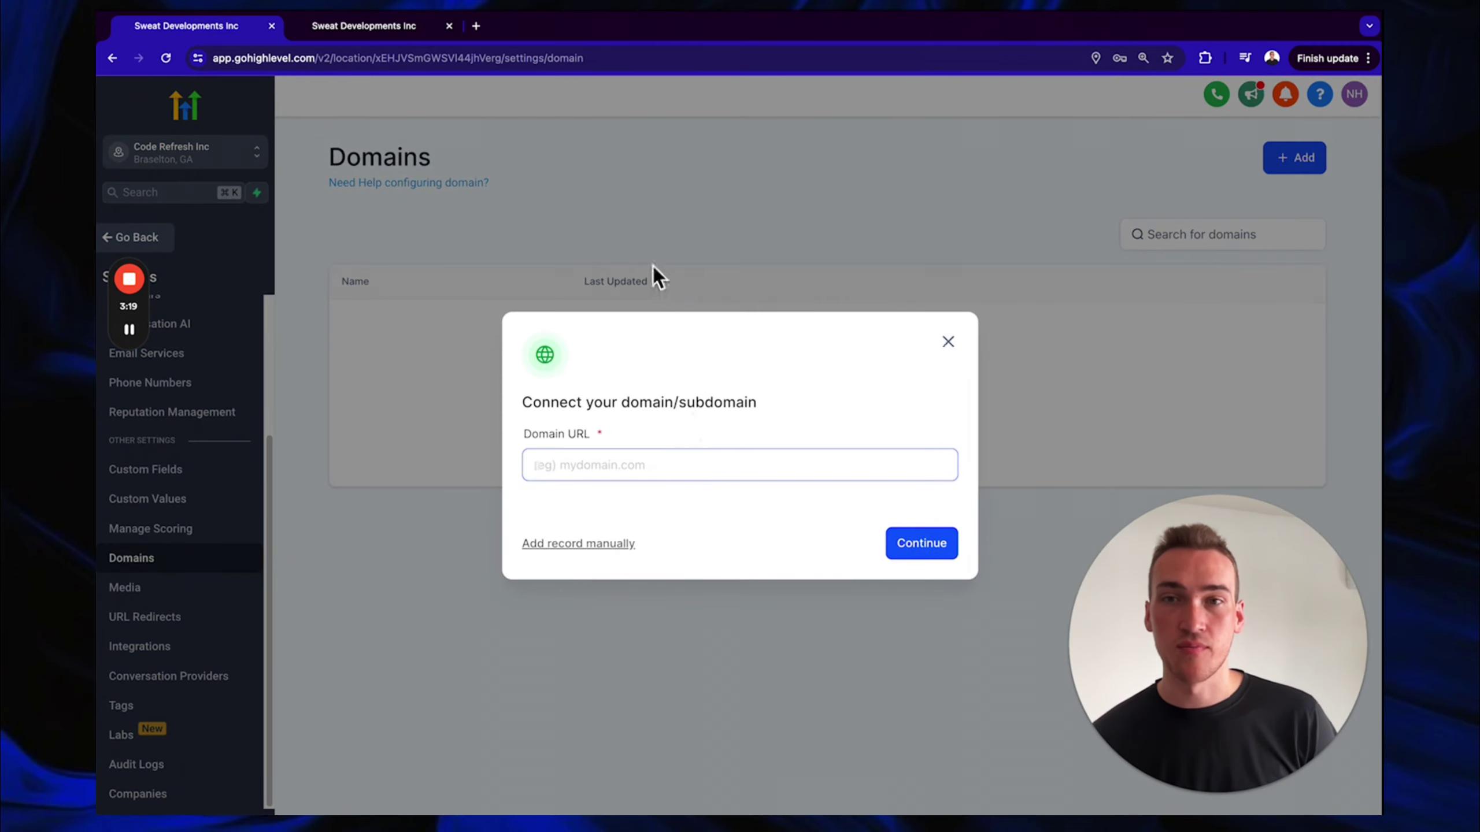
In a new browser tab, go through Google Domains to Squarespace and view the custom DNS records of risingstarinvestment.com
{"action": "left_click", "coordinate": [476, 26]}
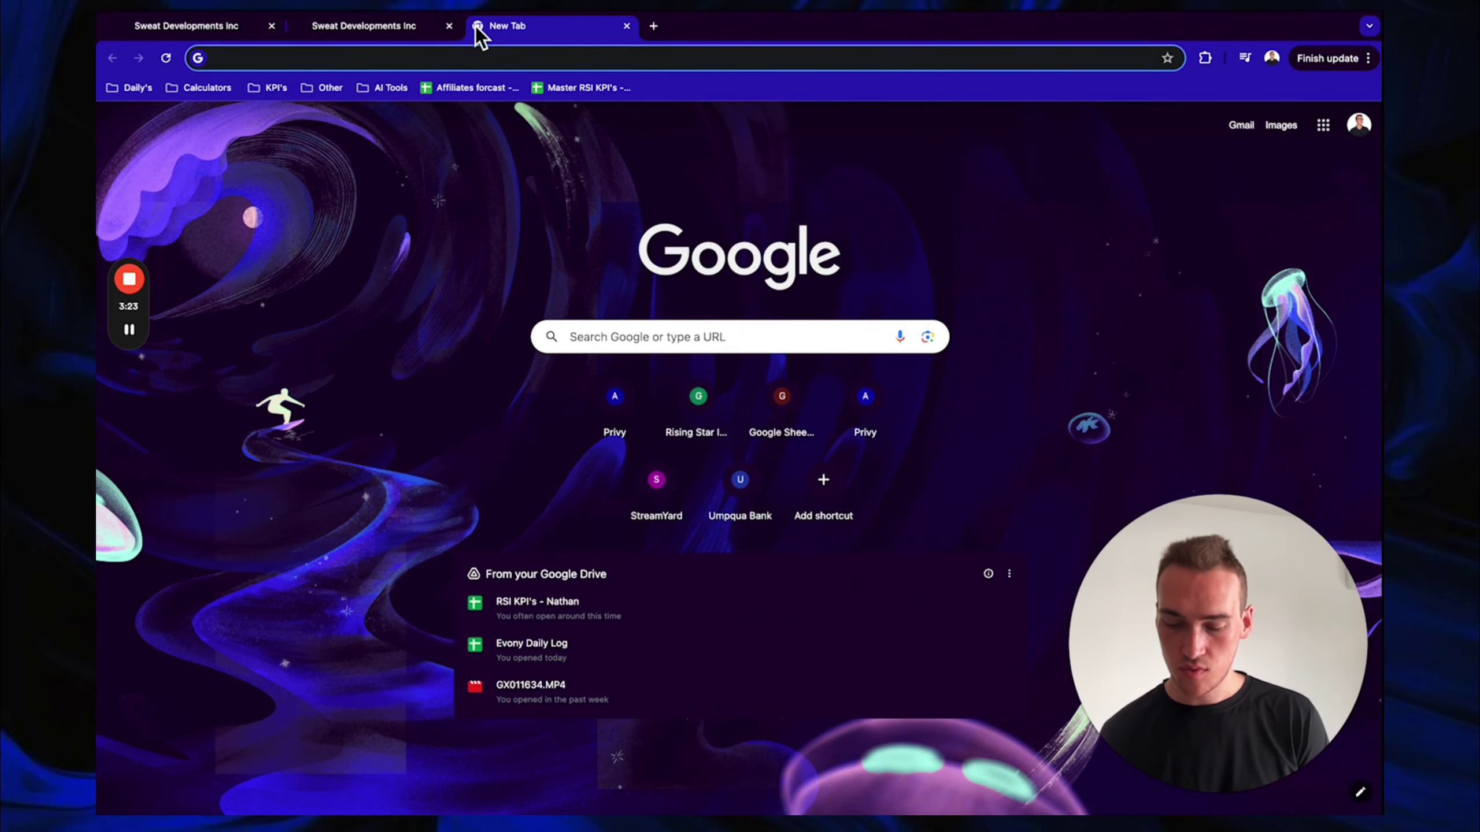
{"action": "type", "text": "google"}
{"action": "key", "text": "Return"}
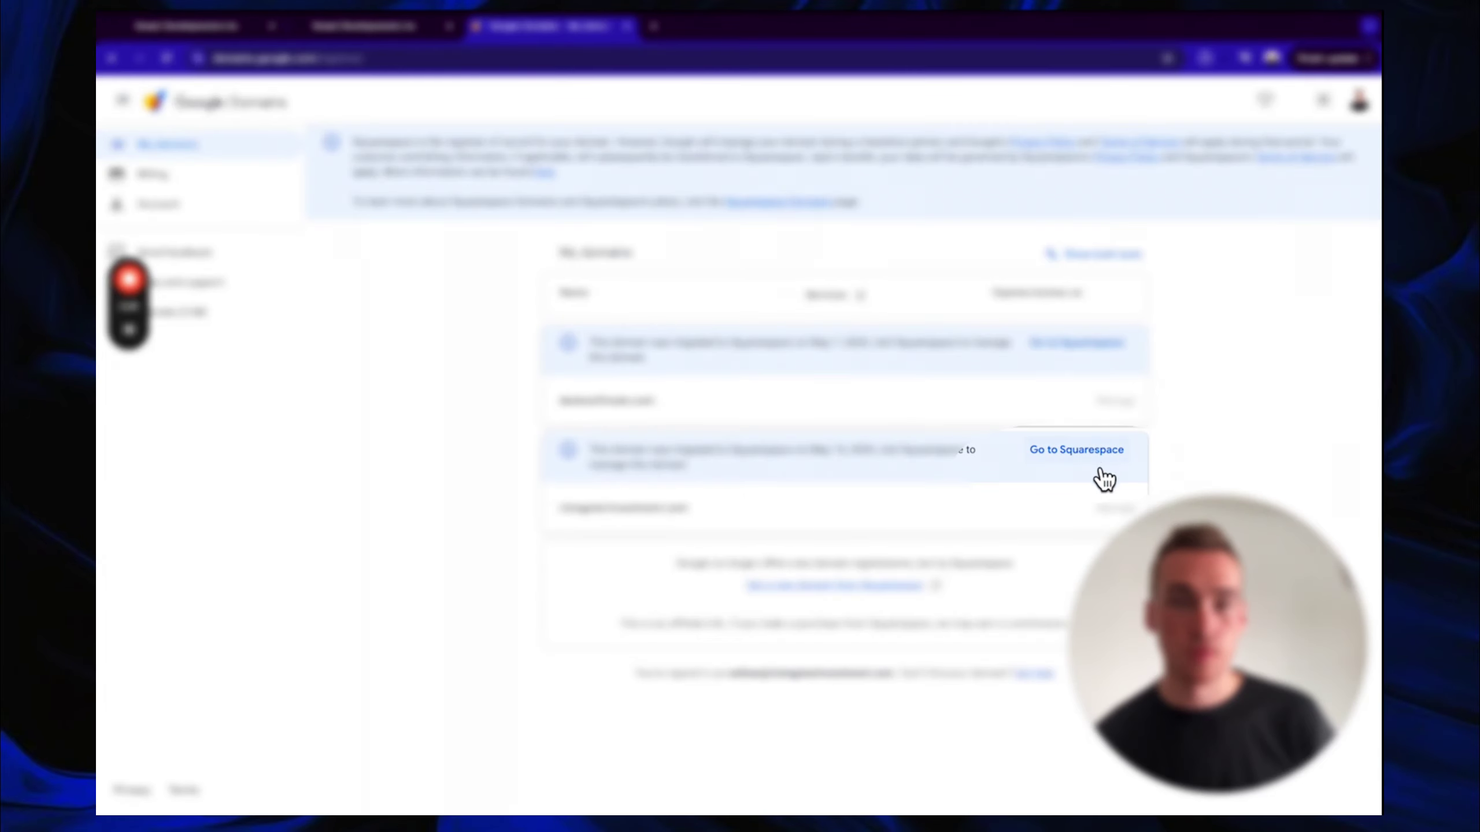
{"action": "left_click", "coordinate": [1048, 453]}
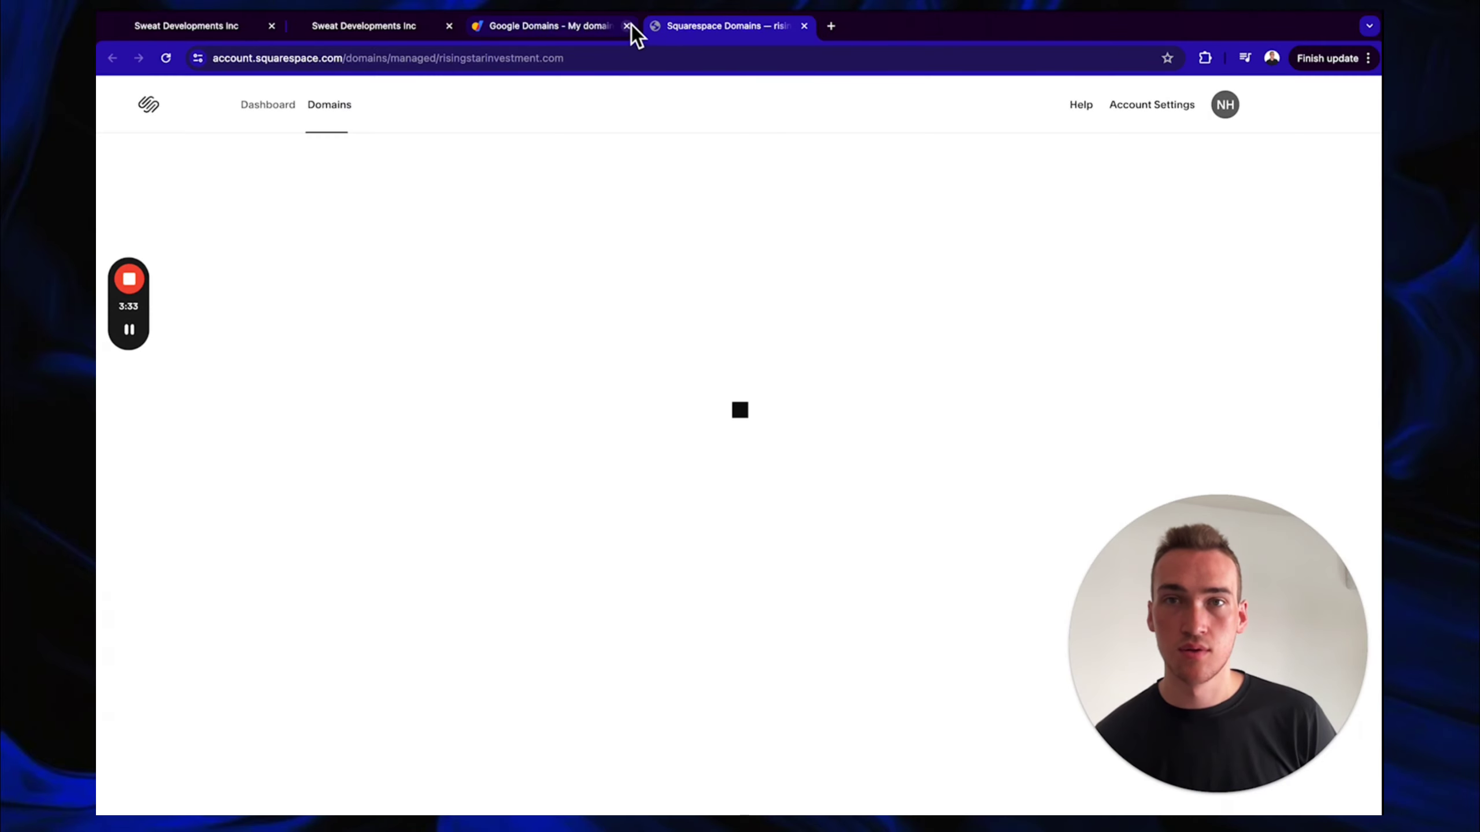
{"action": "left_click", "coordinate": [626, 26]}
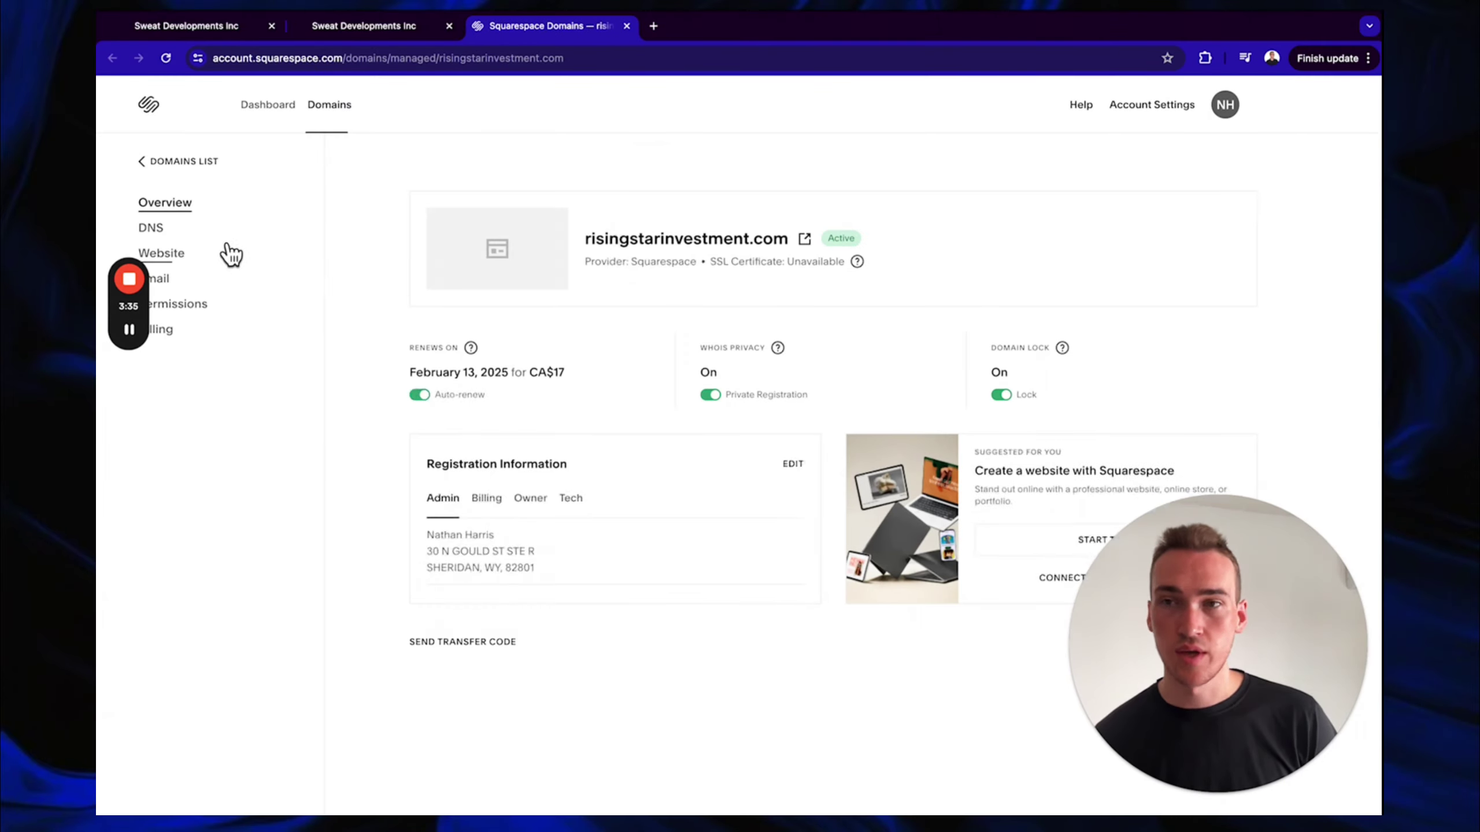
{"action": "left_click", "coordinate": [153, 229]}
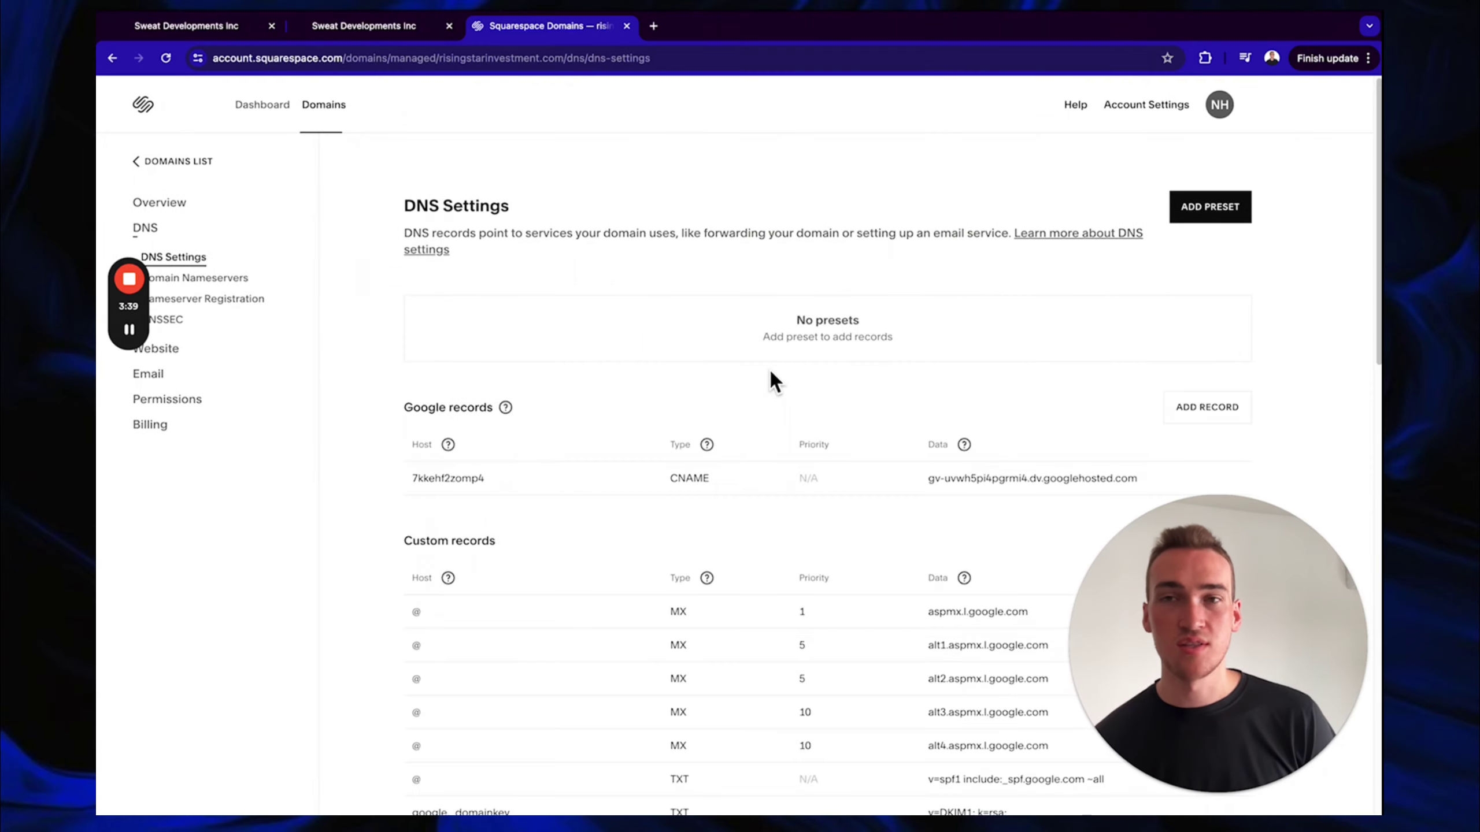
{"action": "scroll", "coordinate": [903, 418], "scroll_direction": "down", "scroll_amount": 10}
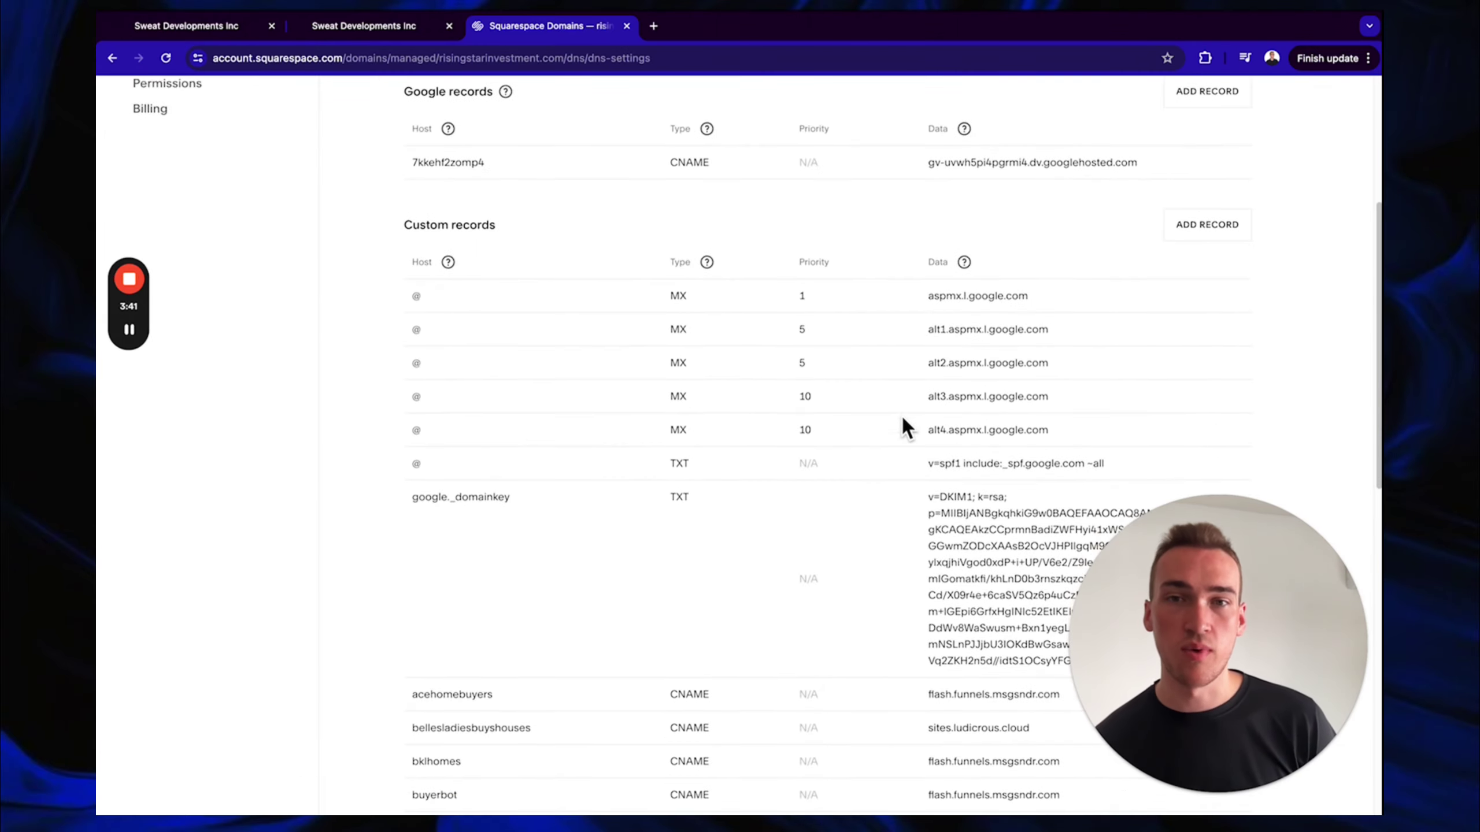
{"action": "scroll", "coordinate": [906, 407], "scroll_direction": "down", "scroll_amount": 8}
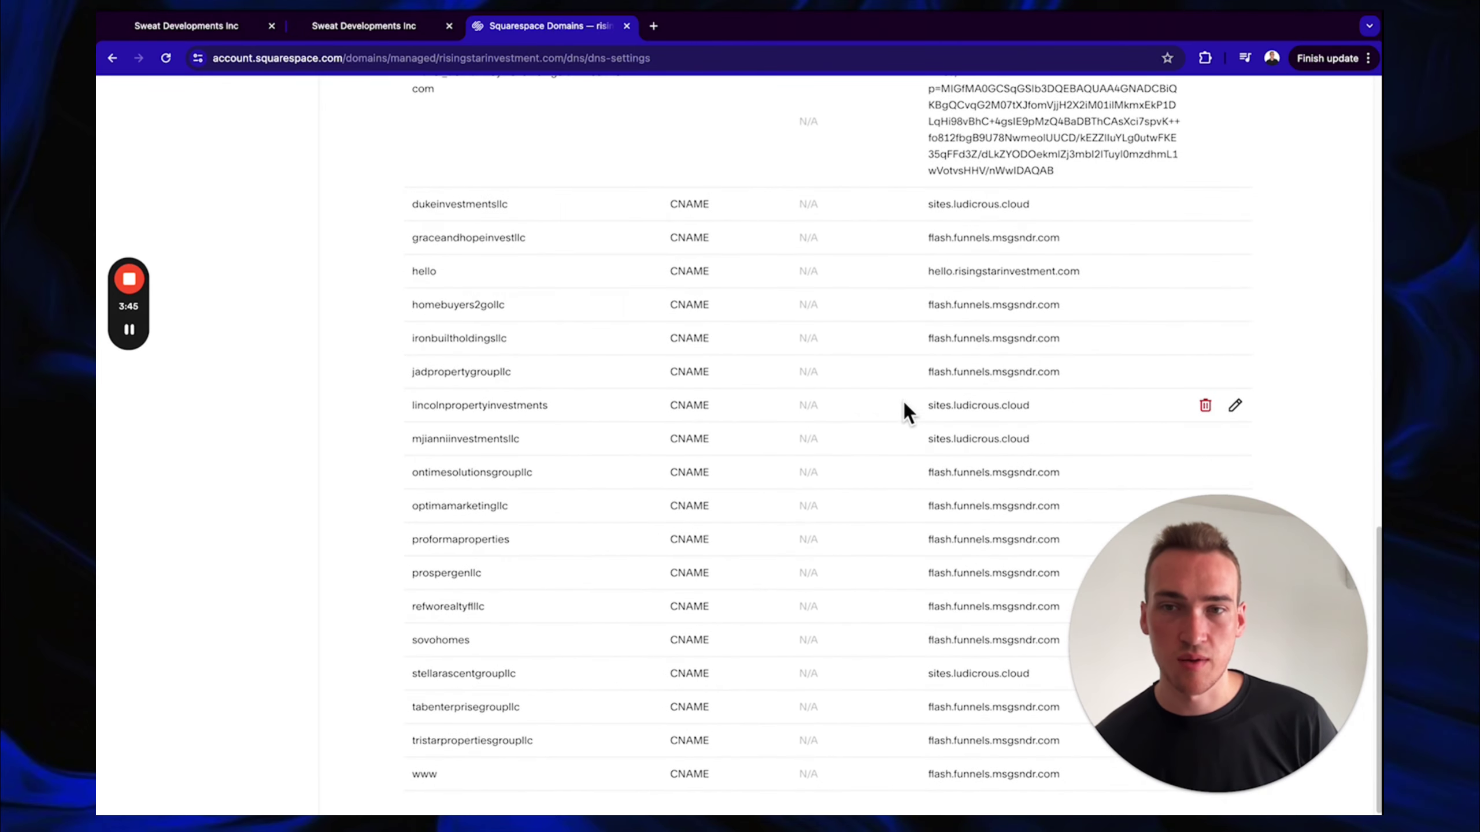
Start a new custom DNS record for risingstarinvestment.com and enter Sweatdevelopmentsinc.Risingstarinvestment.com as its host
{"action": "scroll", "coordinate": [903, 411], "scroll_direction": "up", "scroll_amount": 20}
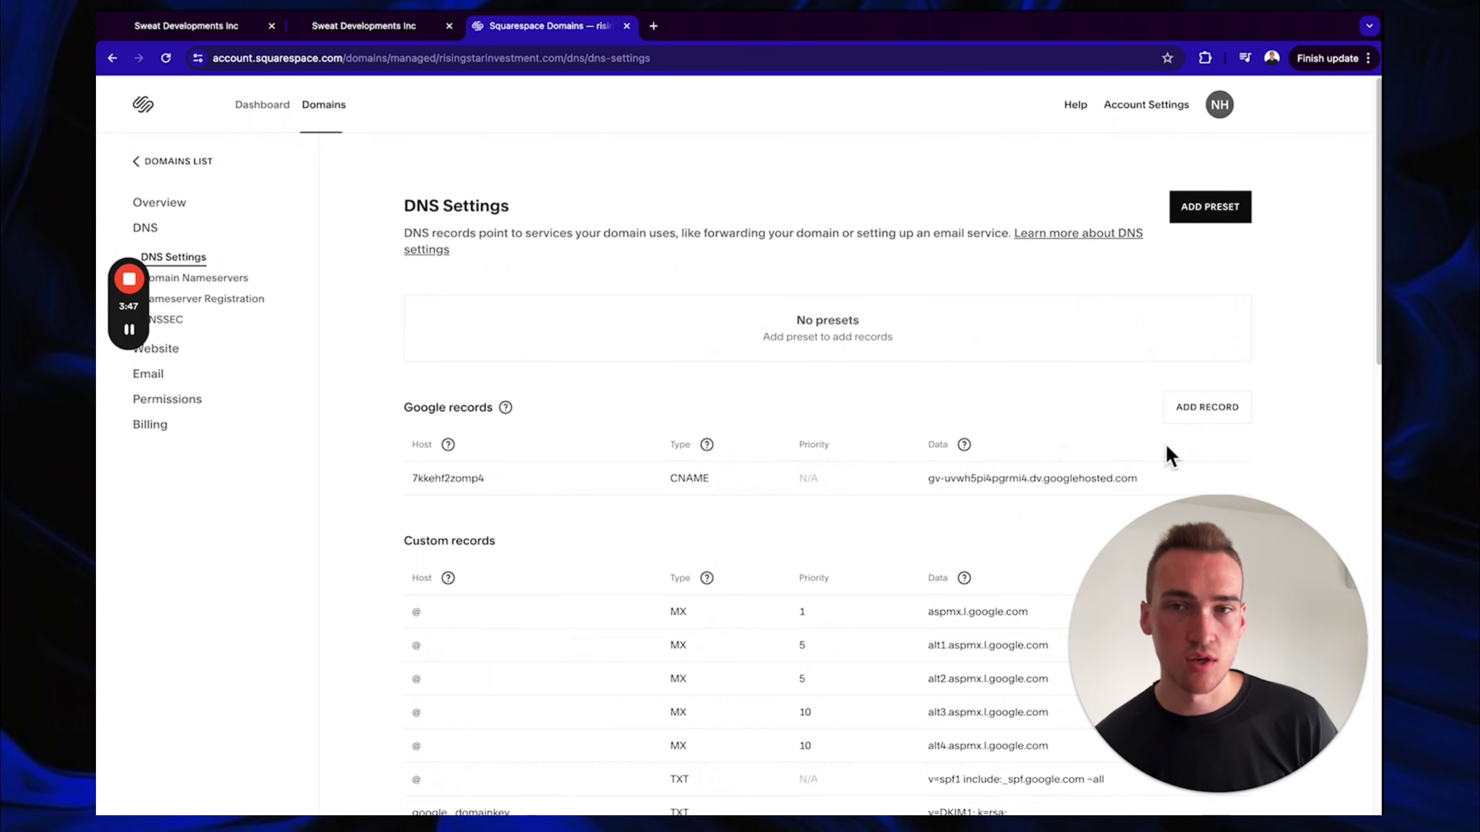
{"action": "left_click_drag", "start_coordinate": [1286, 608], "coordinate": [379, 644]}
{"action": "scroll", "coordinate": [839, 611], "scroll_direction": "down", "scroll_amount": 5}
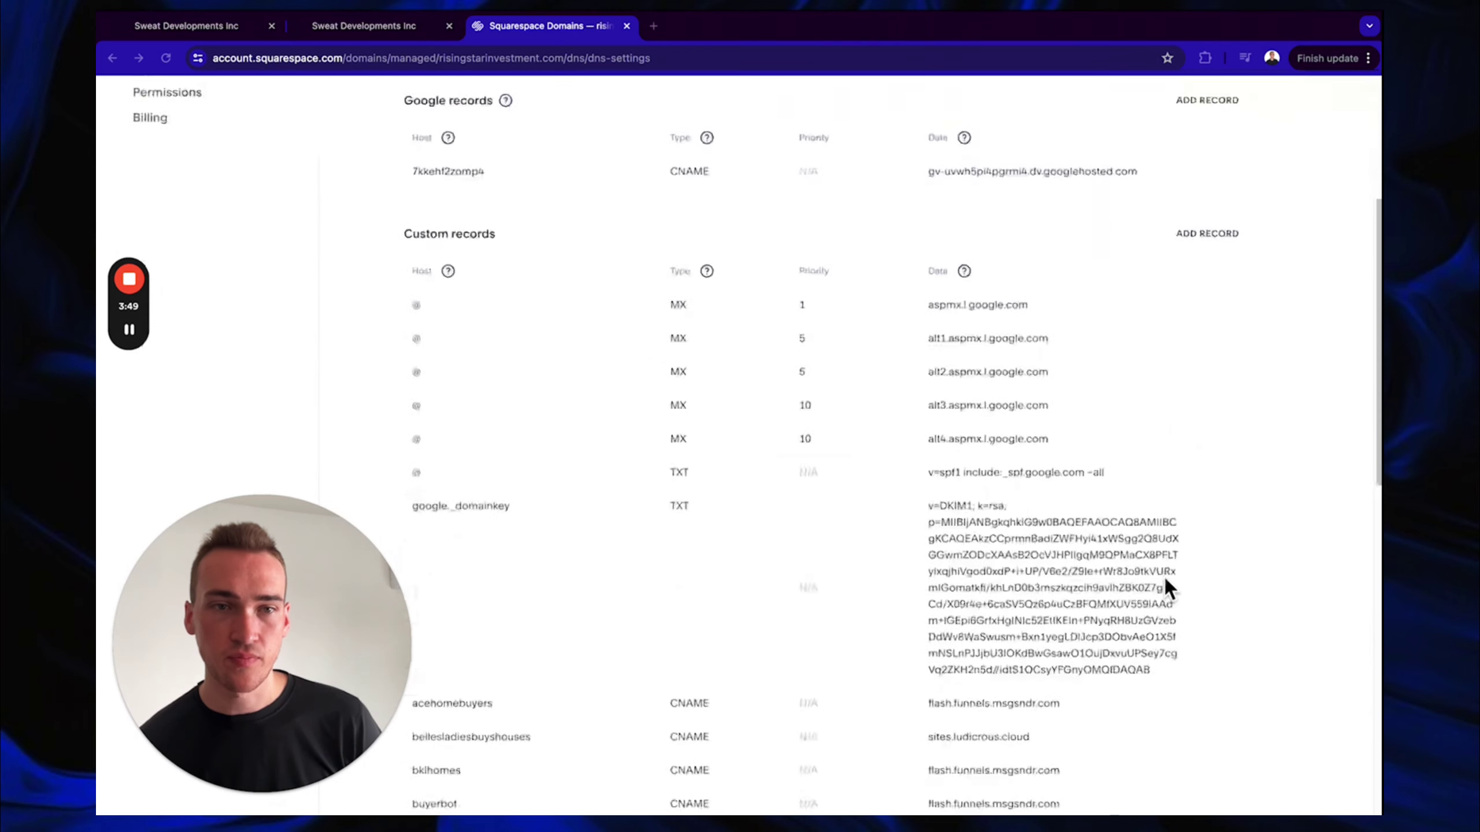
{"action": "left_click", "coordinate": [1205, 233]}
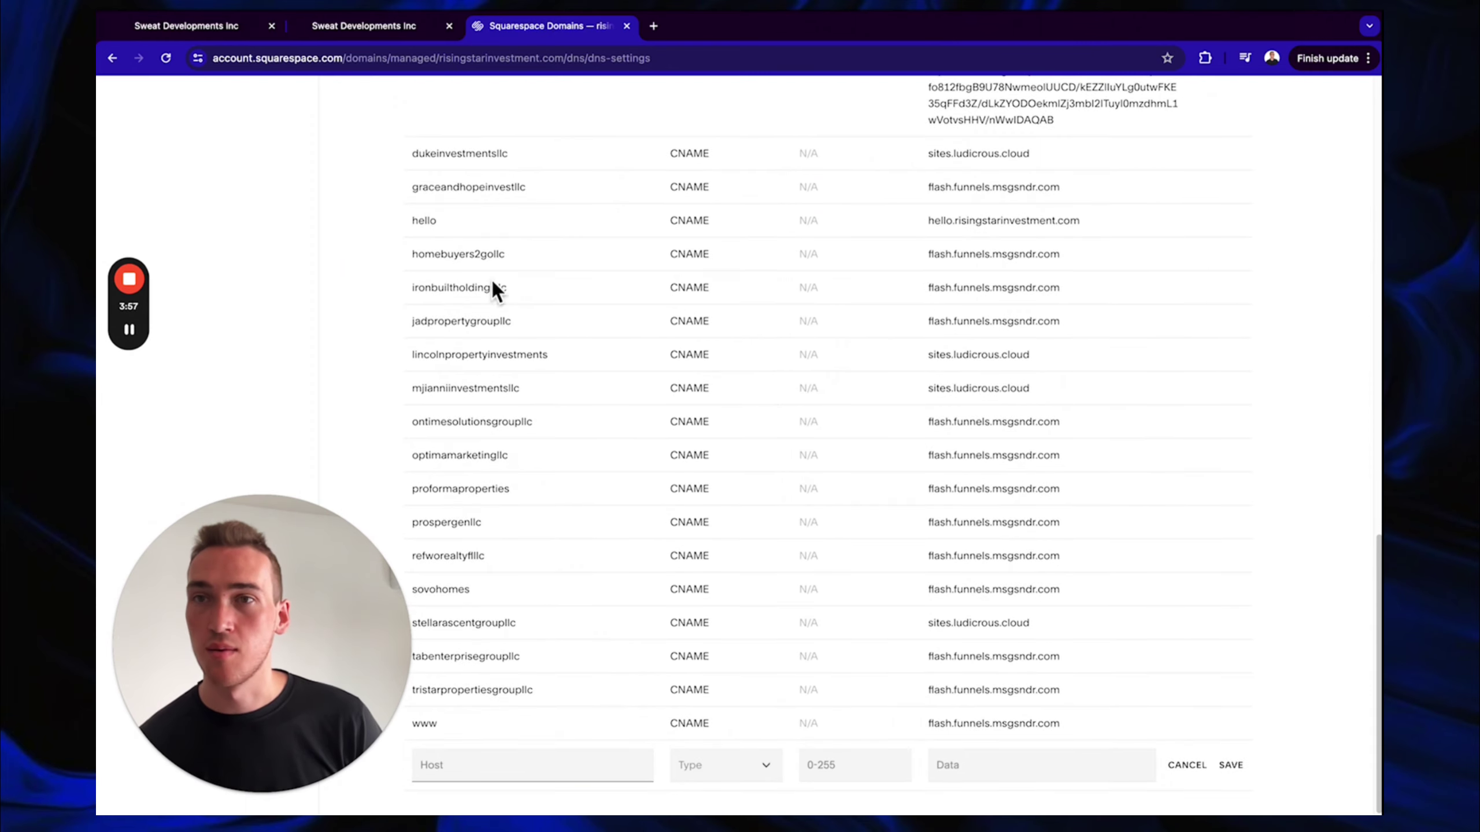
{"action": "left_click", "coordinate": [351, 27]}
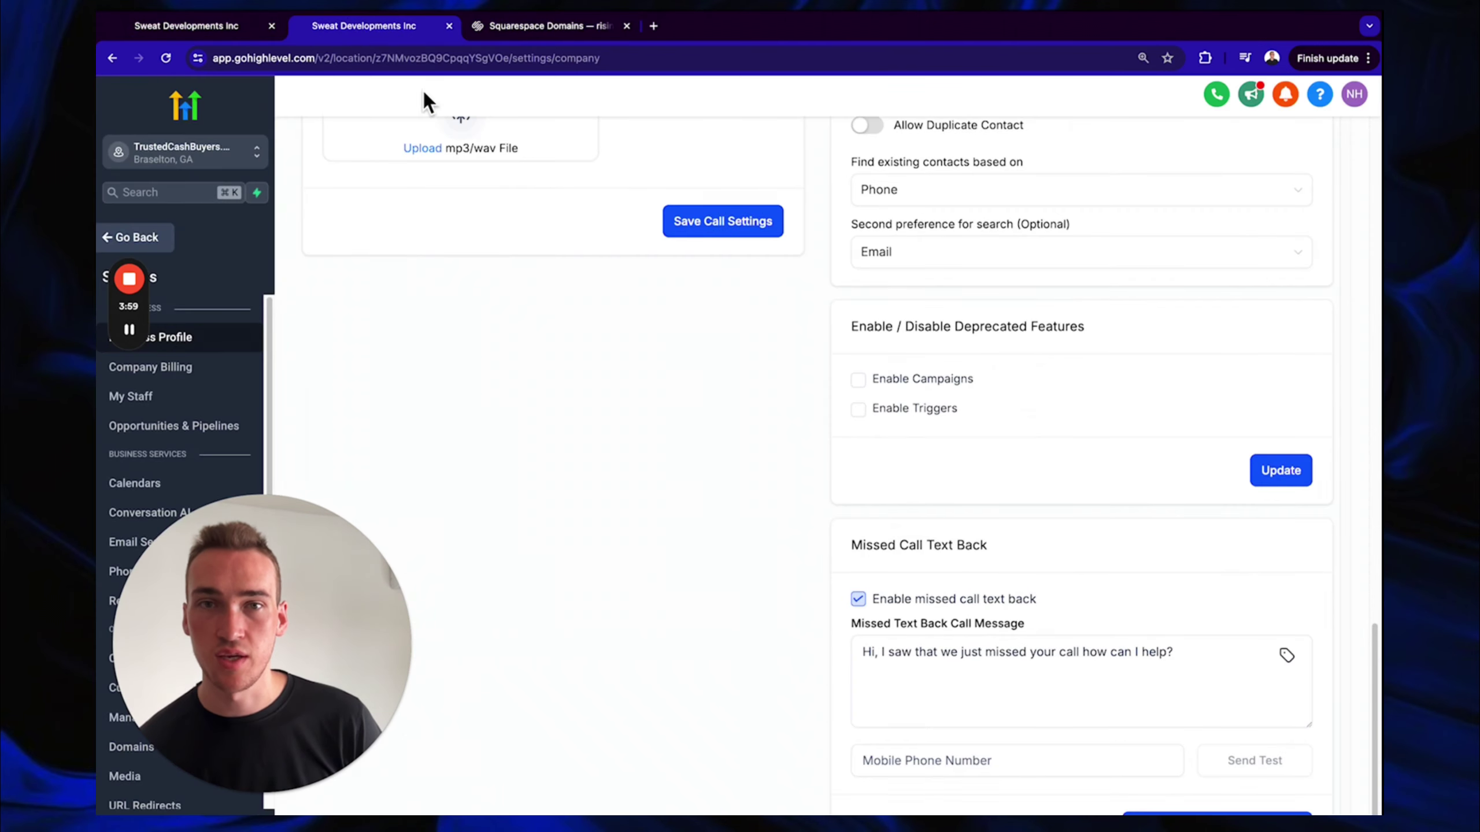
{"action": "left_click", "coordinate": [205, 24]}
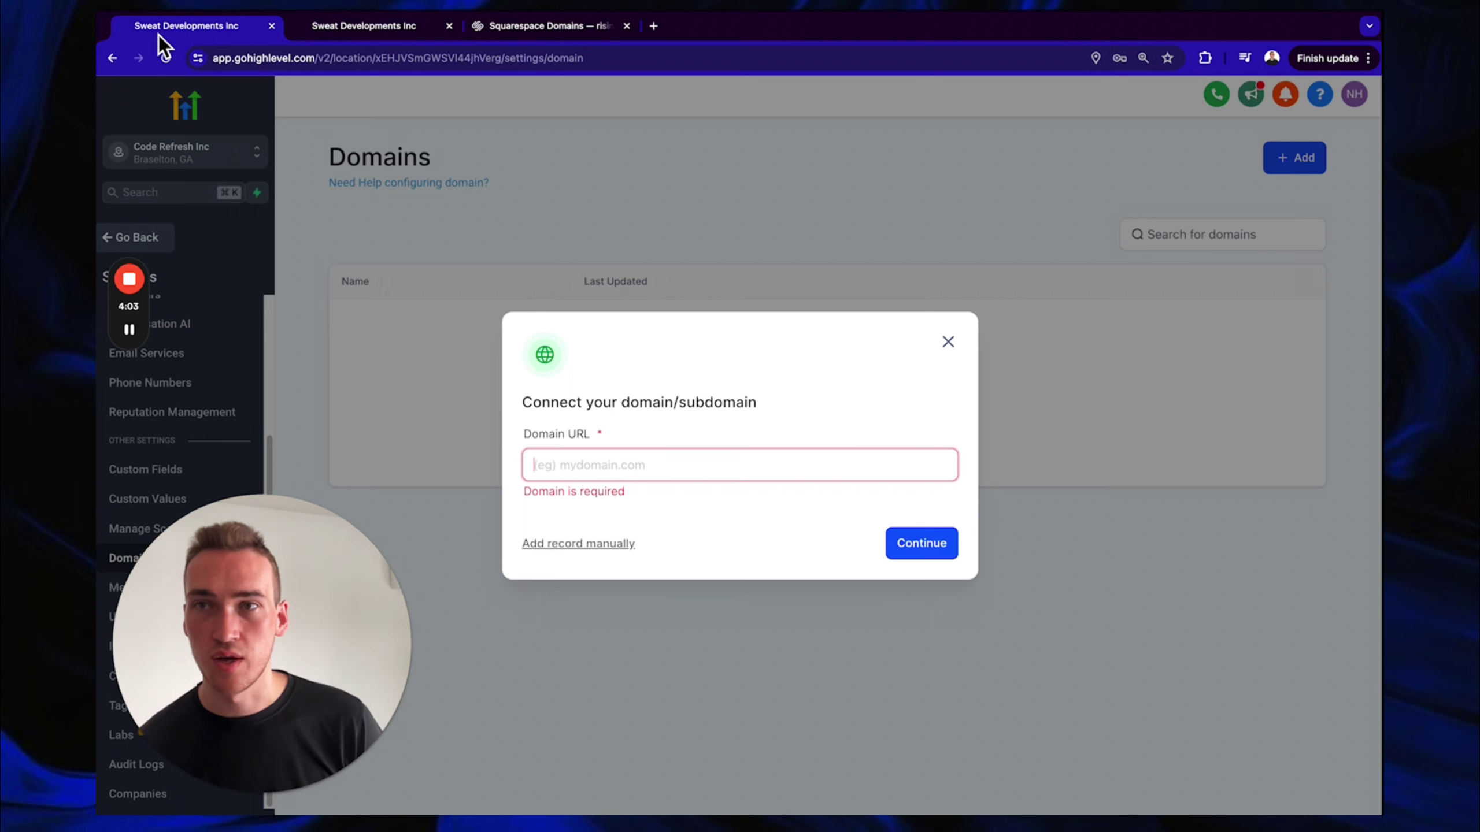
{"action": "left_click", "coordinate": [573, 28]}
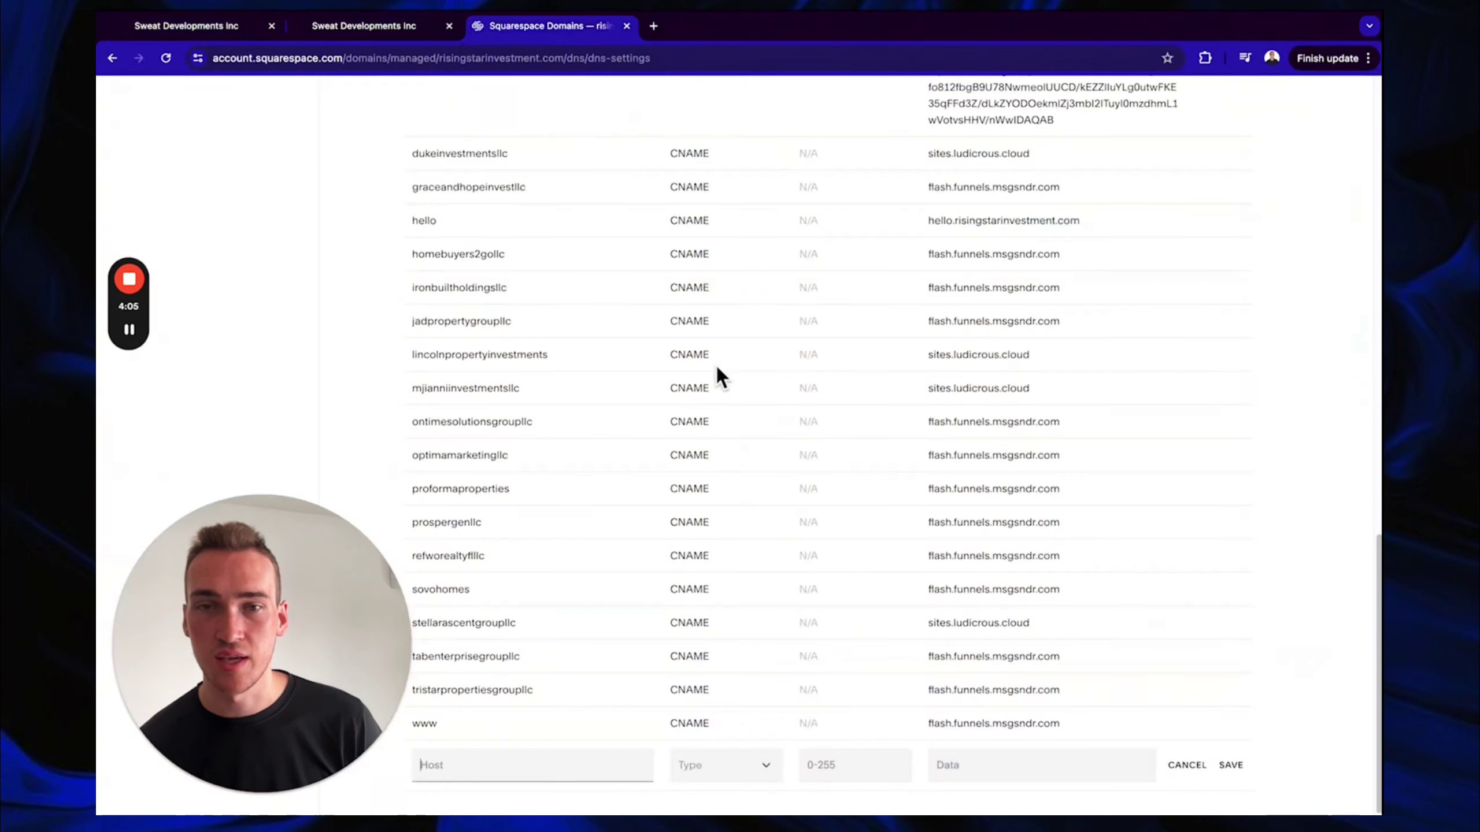
{"action": "type", "text": "Sweatdevelo"}
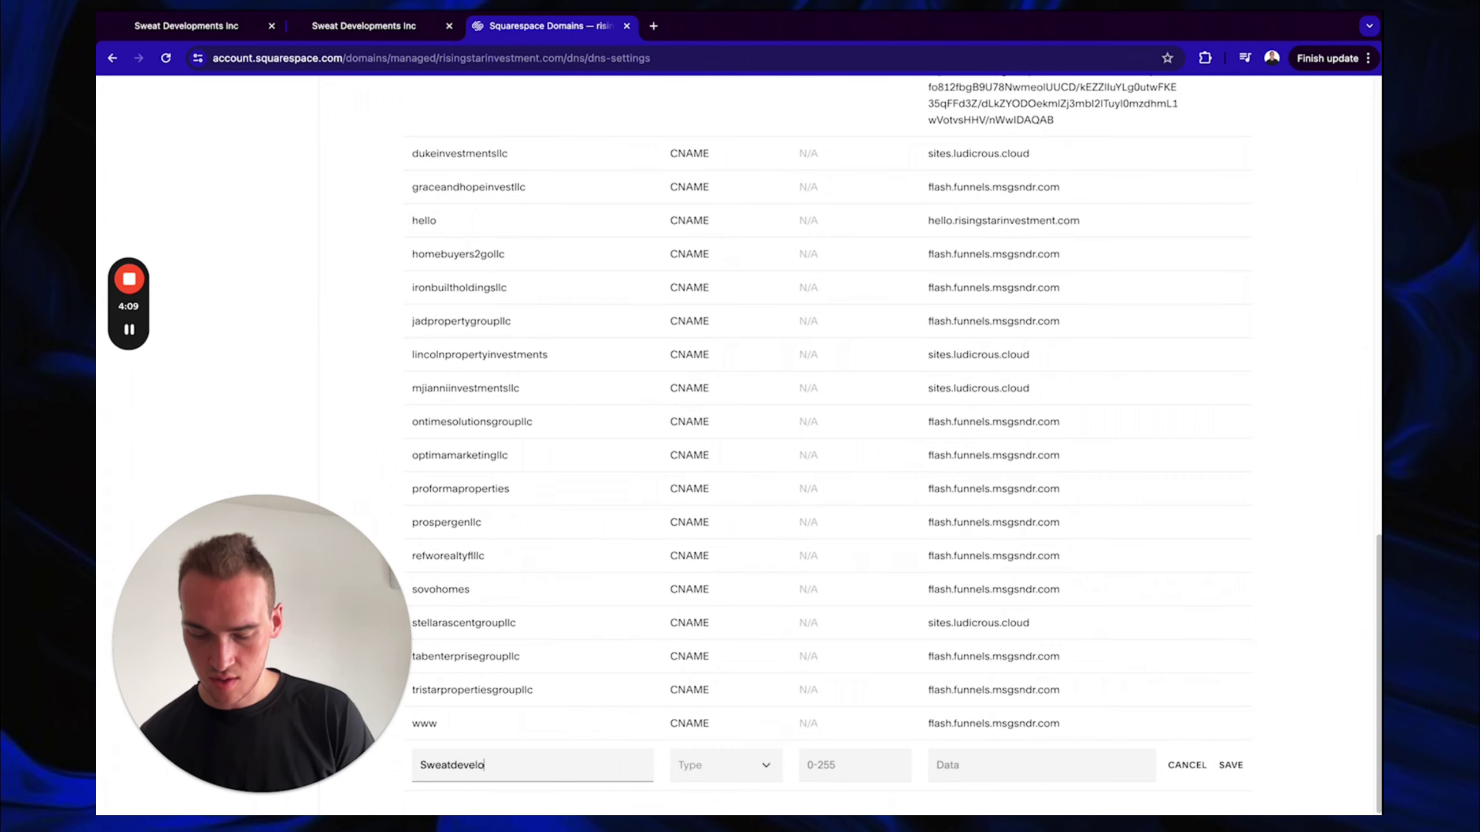
{"action": "type", "text": "pmentsinc.Risingstarinv"}
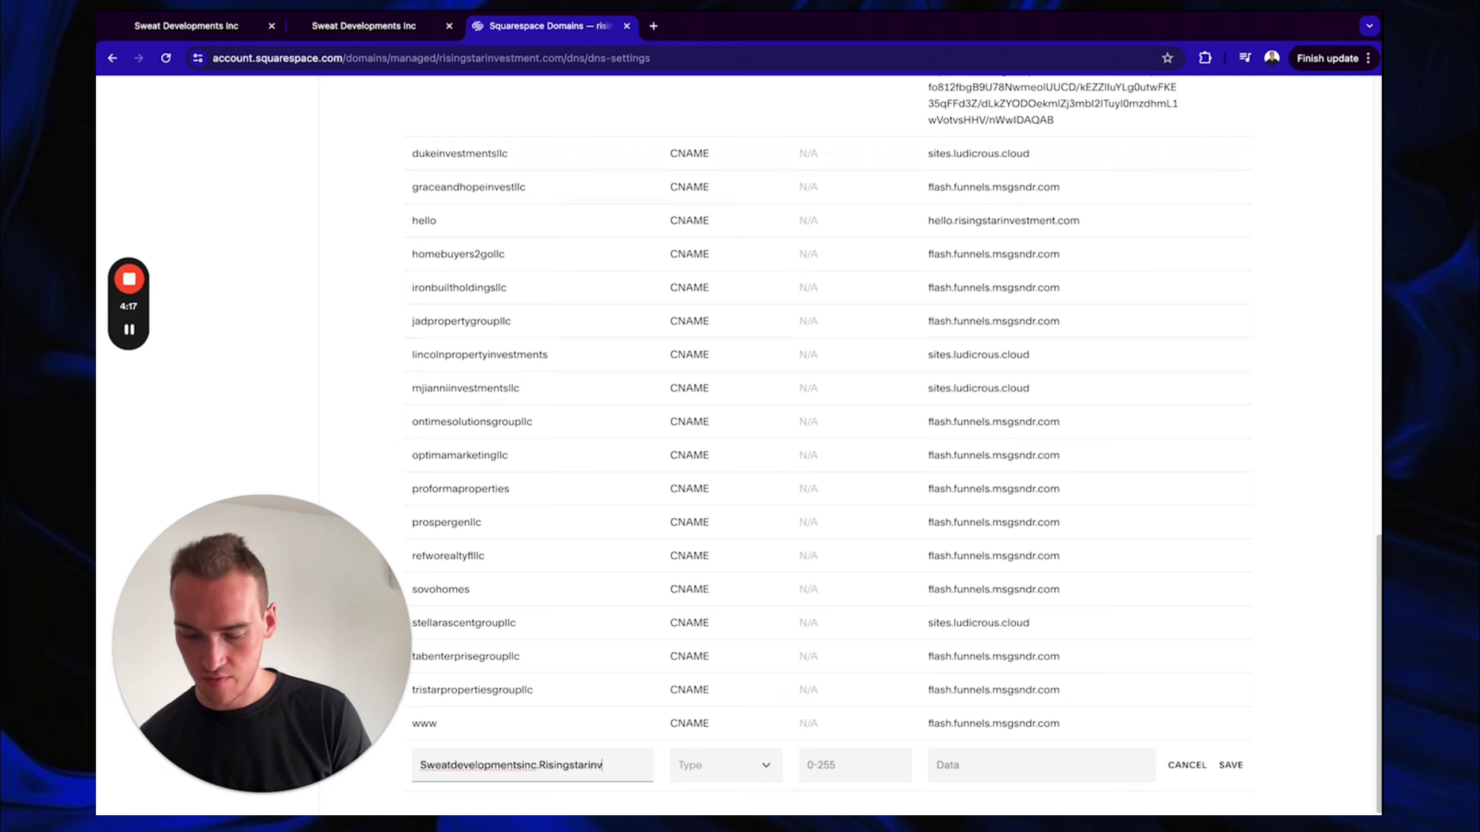
{"action": "type", "text": "estment."}
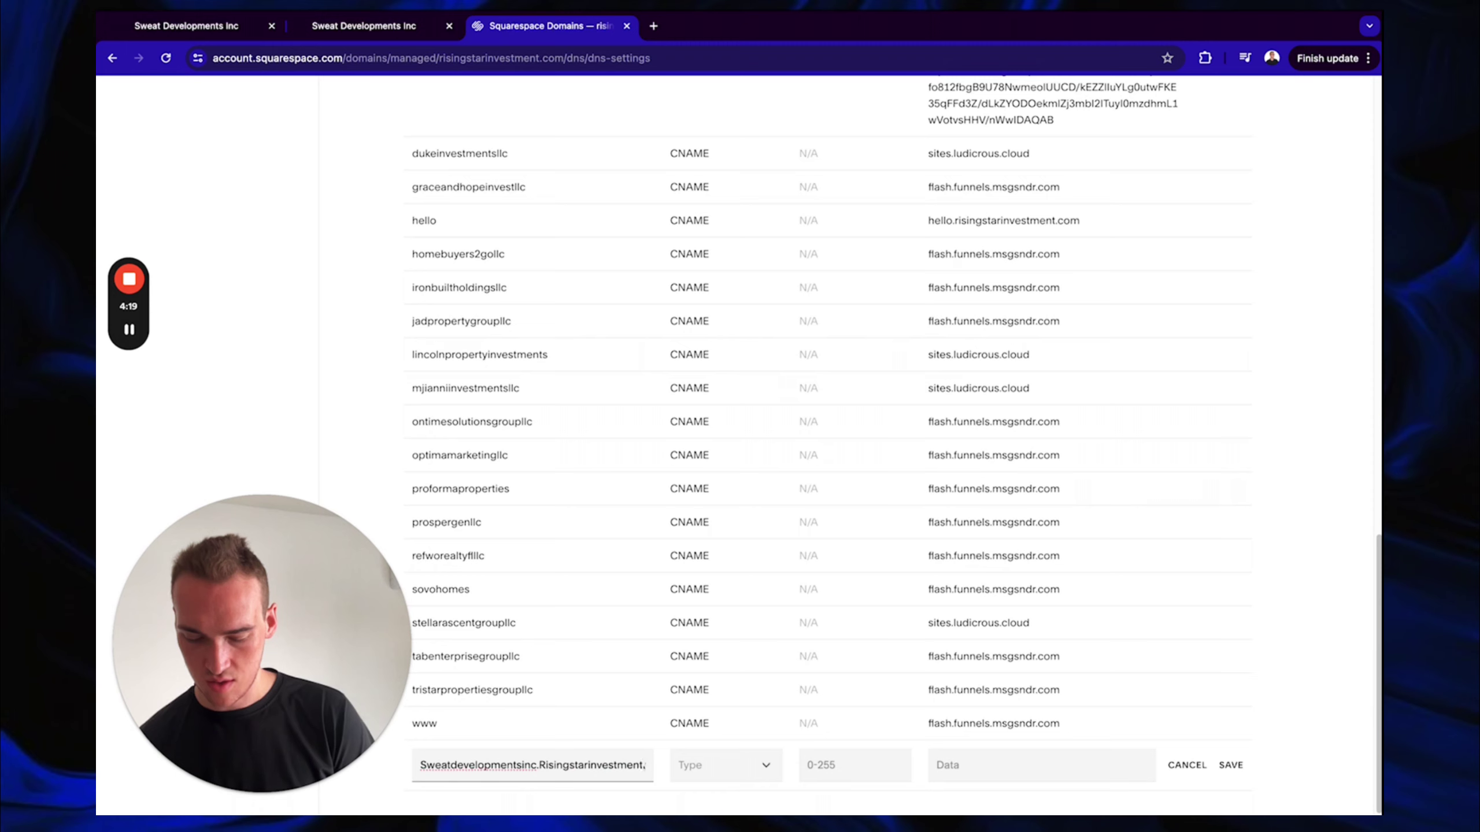
{"action": "type", "text": "com"}
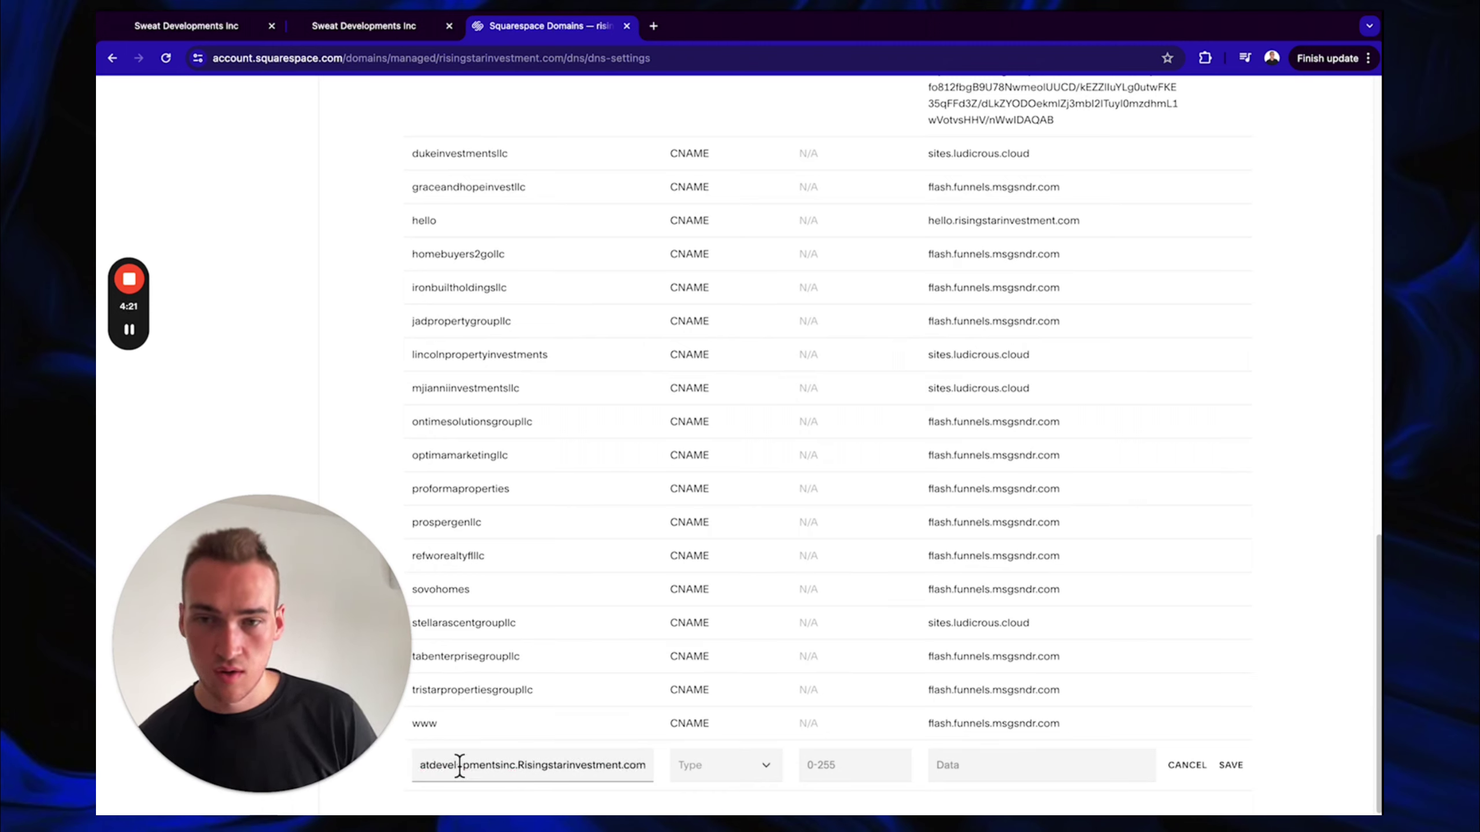
Set the new record's type to CNAME and copy the full host address into its alias data
{"action": "left_click", "coordinate": [423, 764]}
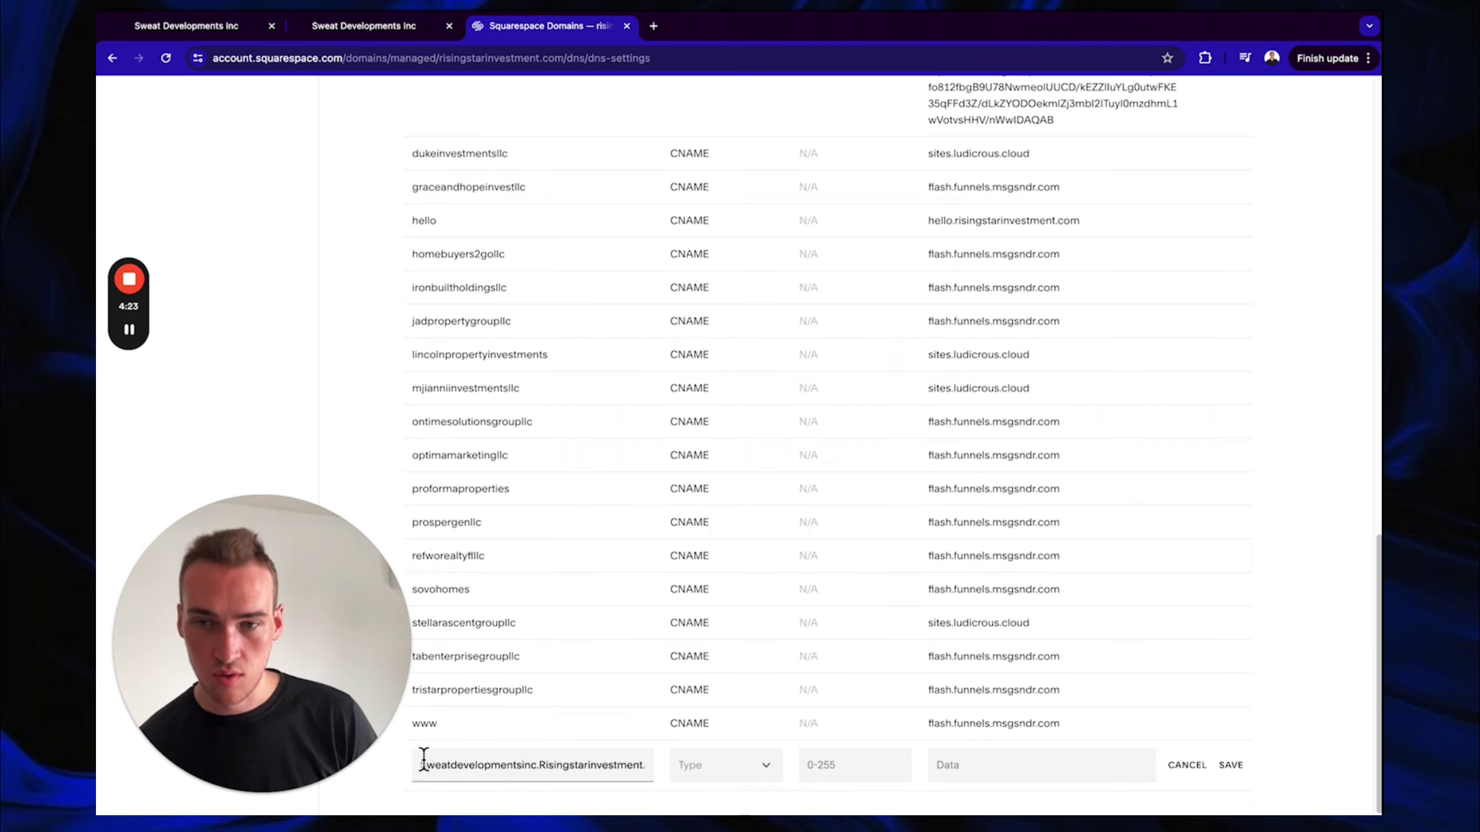
{"action": "left_click_drag", "start_coordinate": [421, 762], "coordinate": [650, 775]}
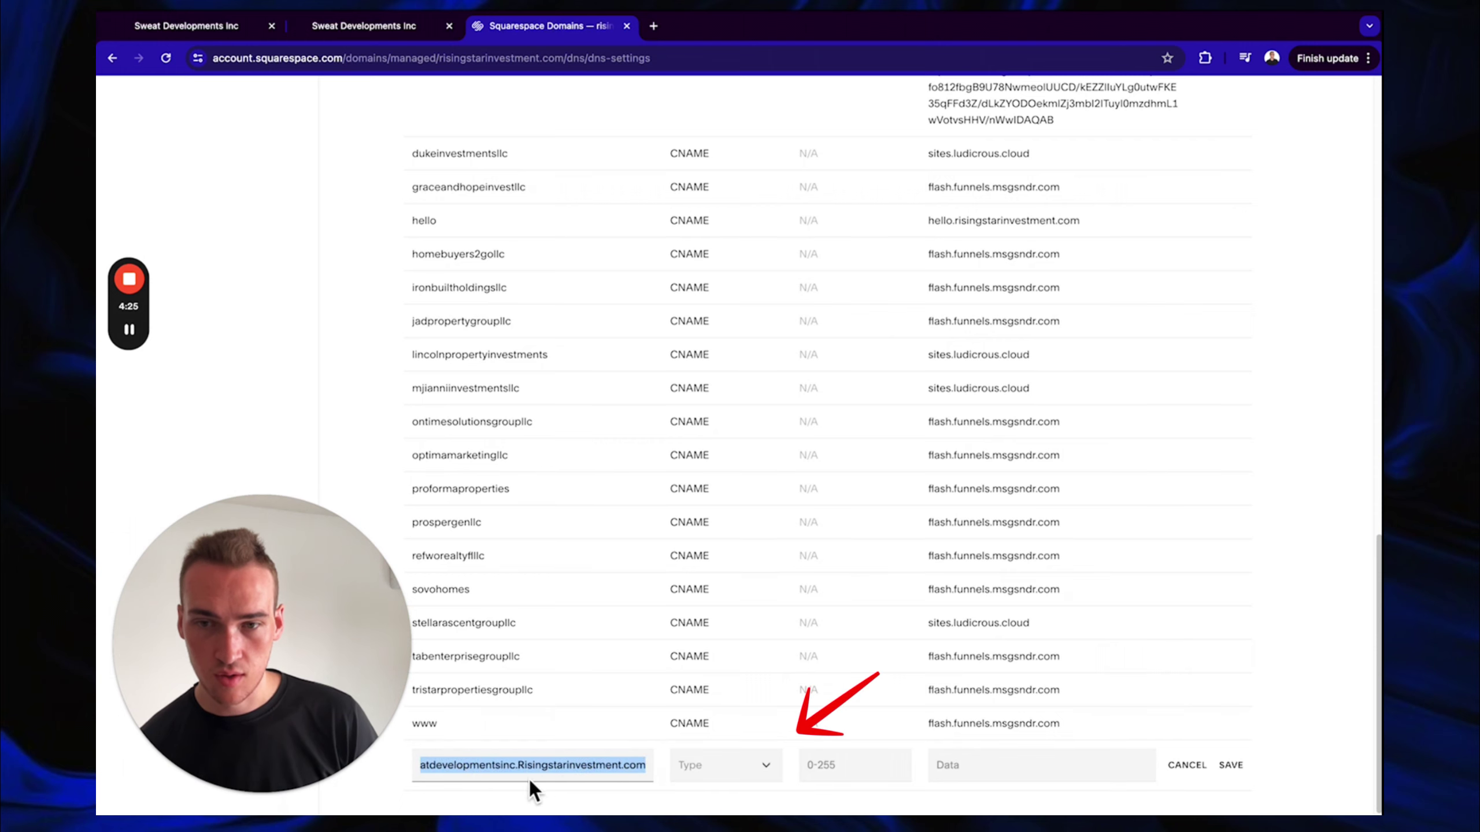
{"action": "left_click", "coordinate": [745, 767]}
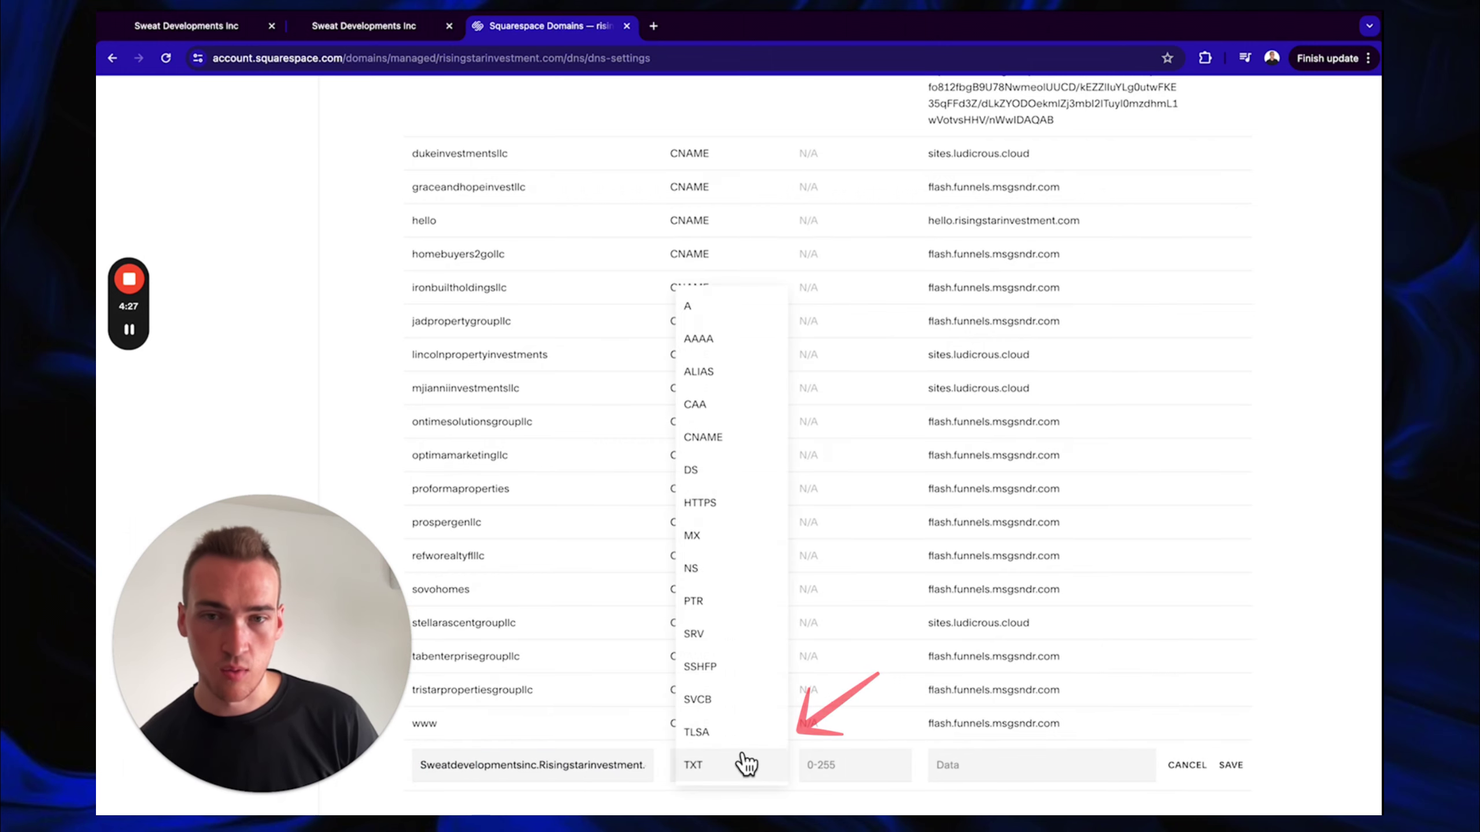
{"action": "left_click", "coordinate": [703, 439]}
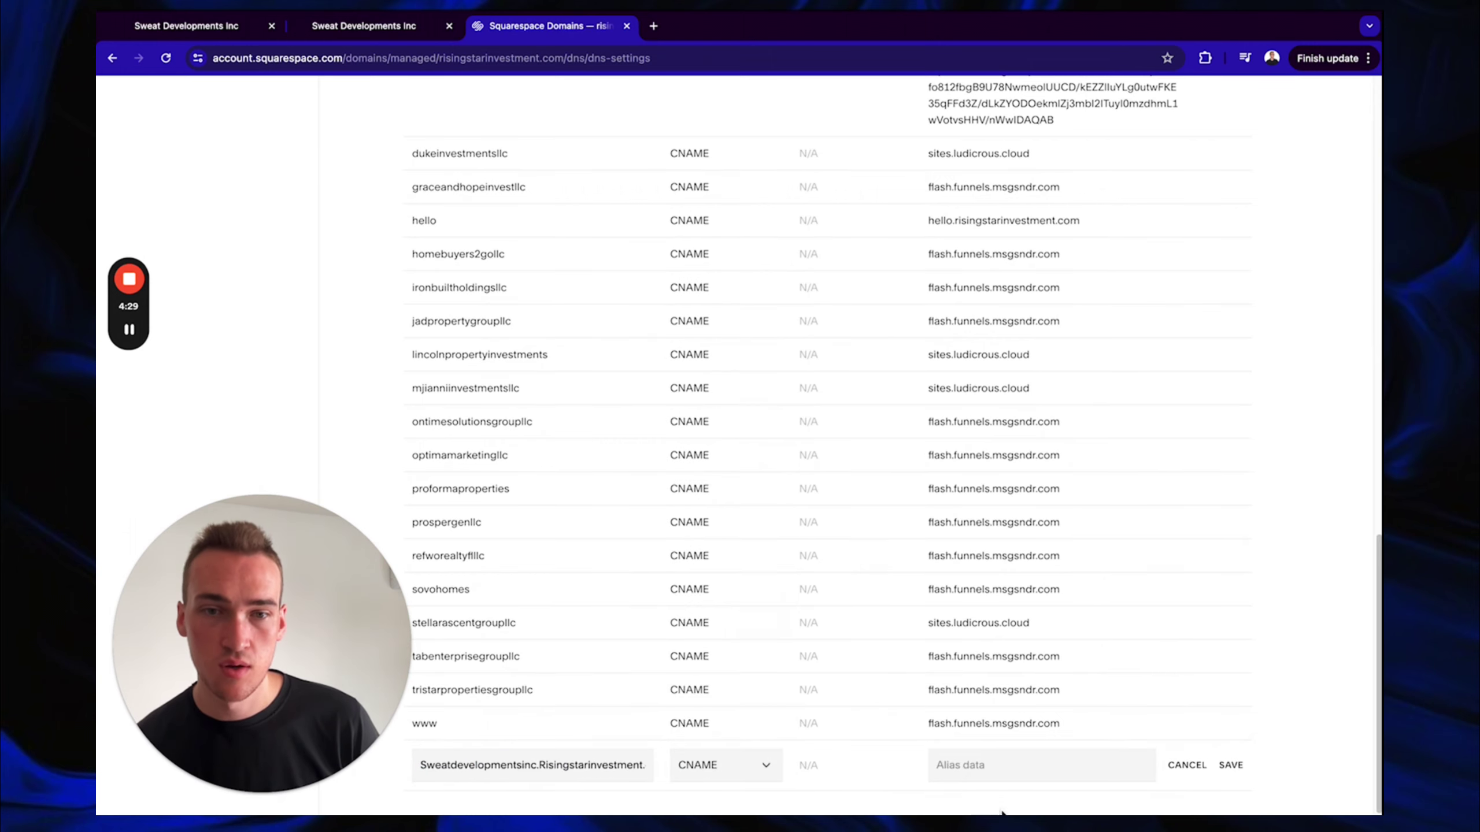
{"action": "left_click", "coordinate": [986, 765]}
{"action": "type", "text": "Sweatdevelopmentsinc.Risingstarinvestment.com"}
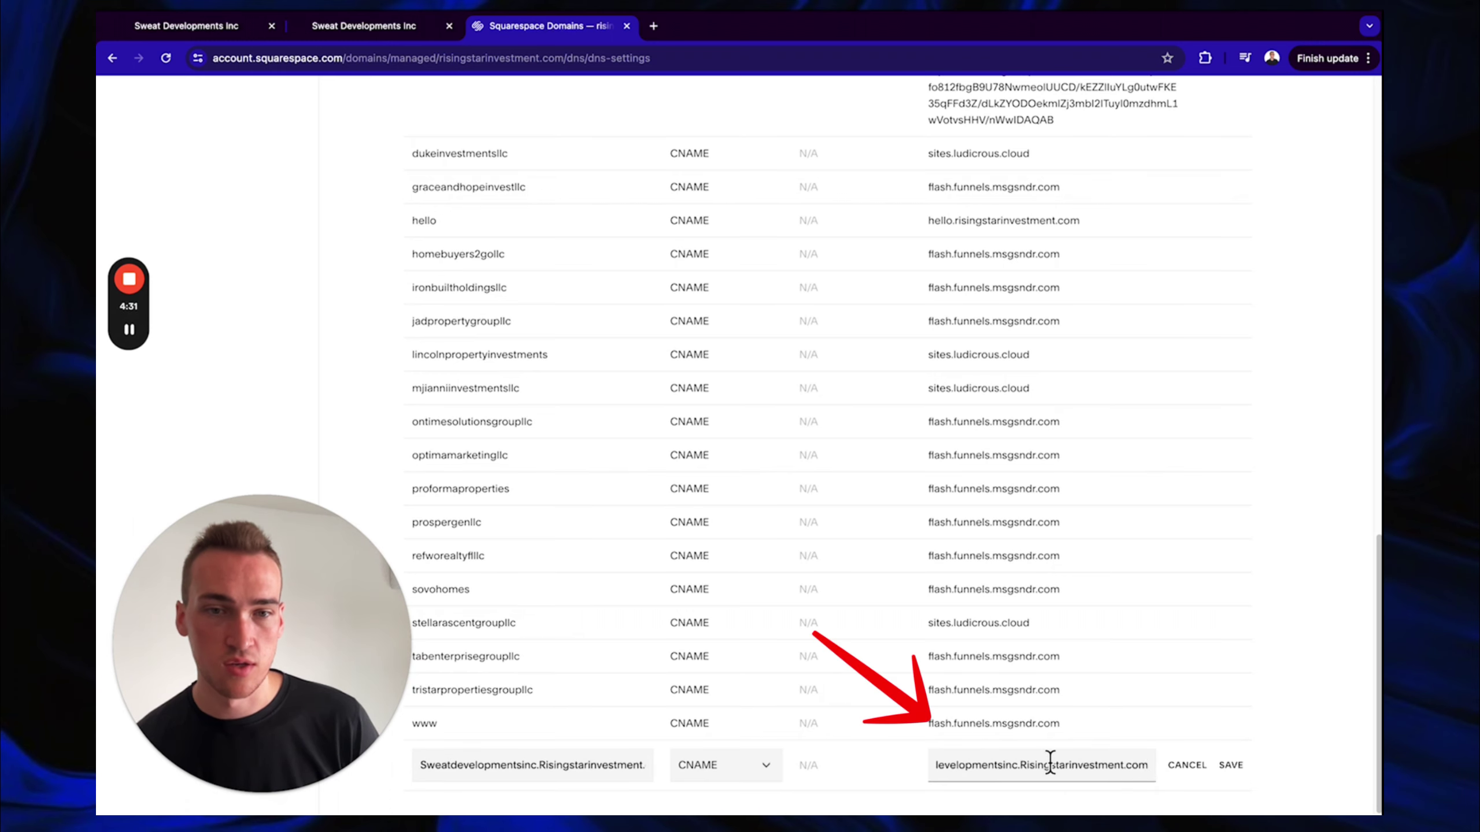
{"action": "key", "text": "super+Left"}
{"action": "scroll", "coordinate": [934, 769], "scroll_direction": "right", "scroll_amount": 1}
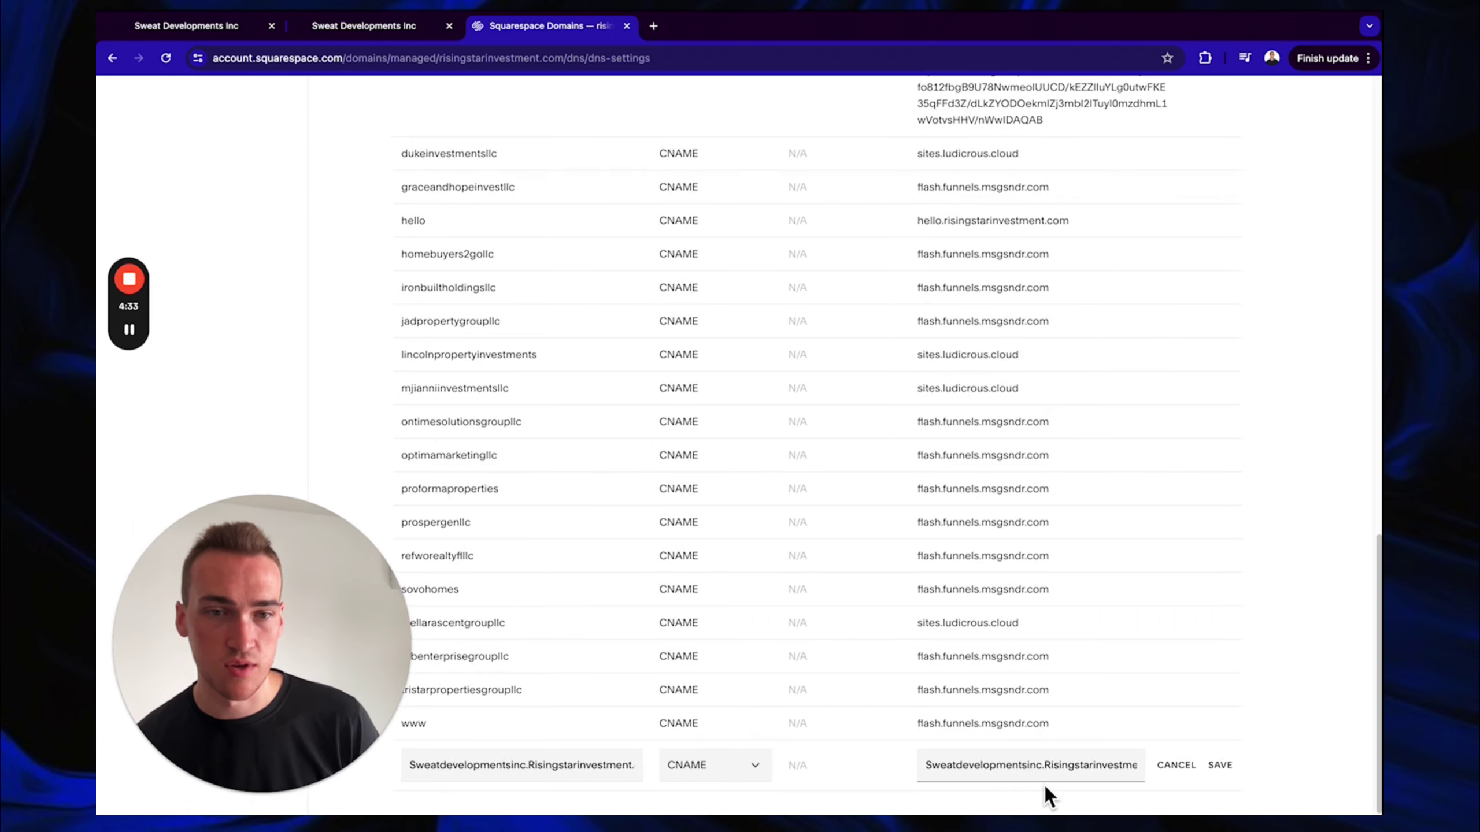
{"action": "scroll", "coordinate": [1045, 775], "scroll_direction": "left", "scroll_amount": 1}
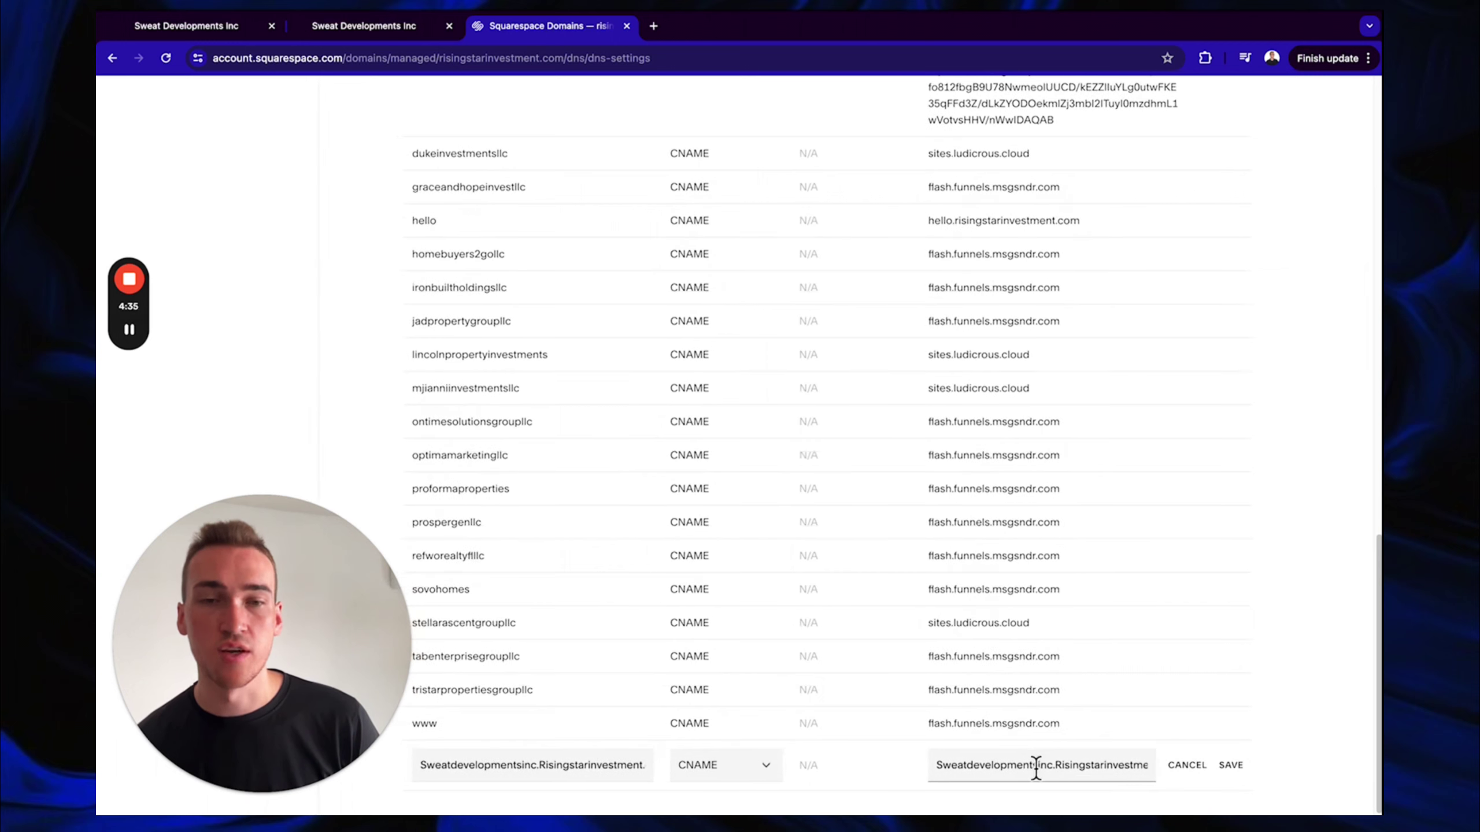
Shorten the new record's host to Sweatdevelopmentsinc and save the record
{"action": "left_click_drag", "start_coordinate": [539, 767], "coordinate": [741, 787]}
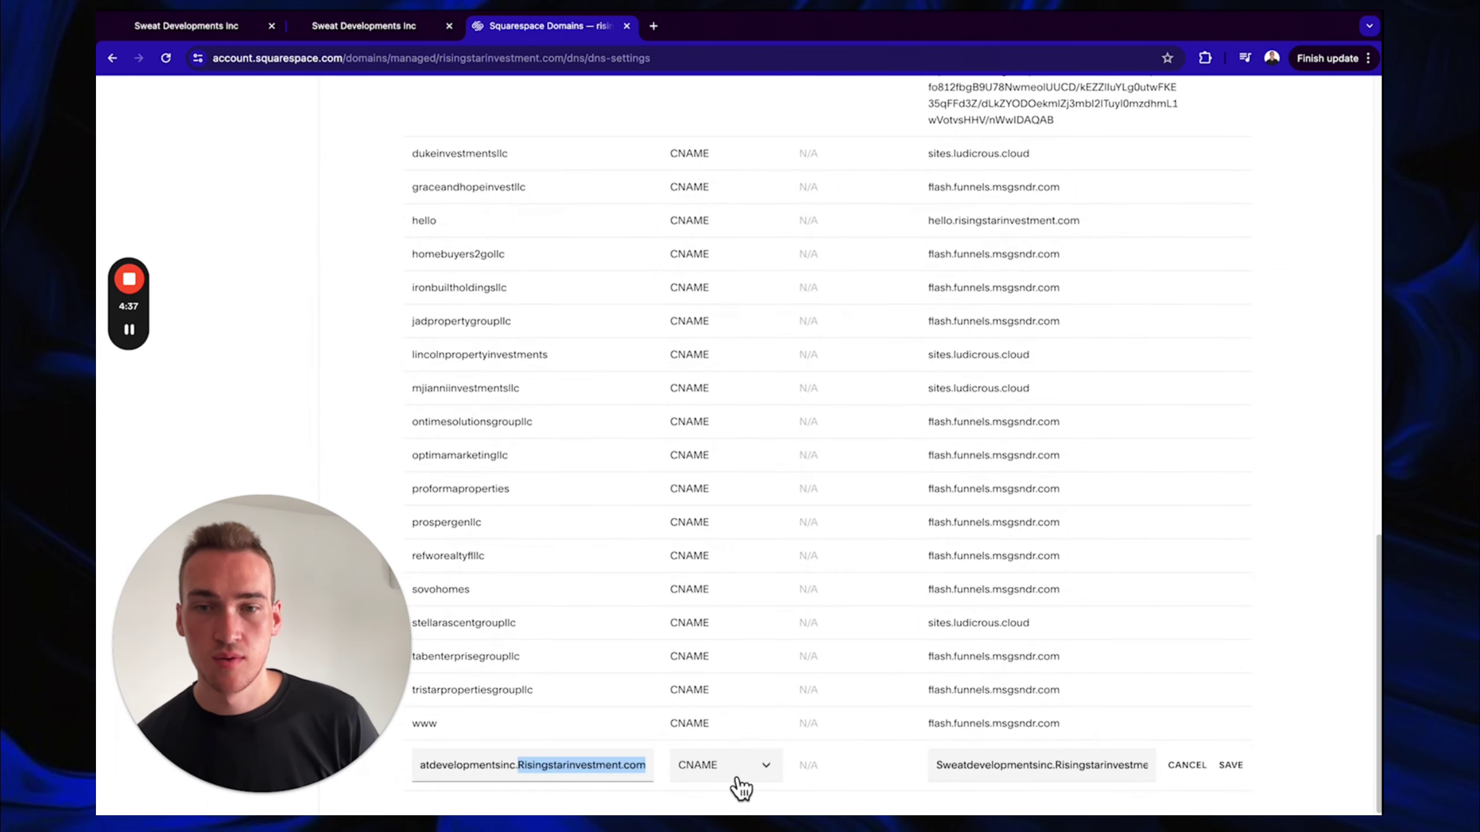
{"action": "key", "text": "BackSpace"}
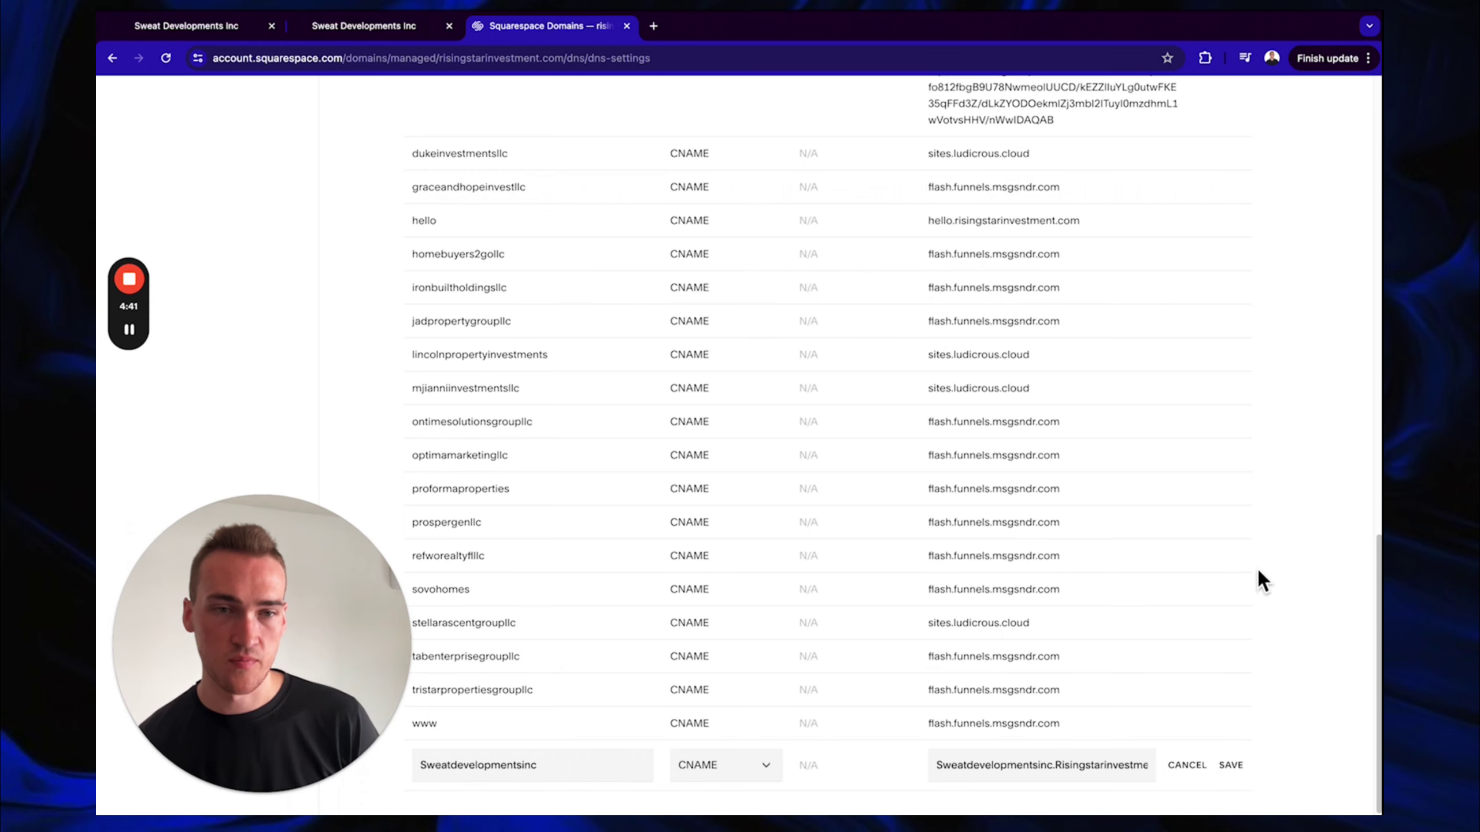
{"action": "left_click", "coordinate": [1231, 766]}
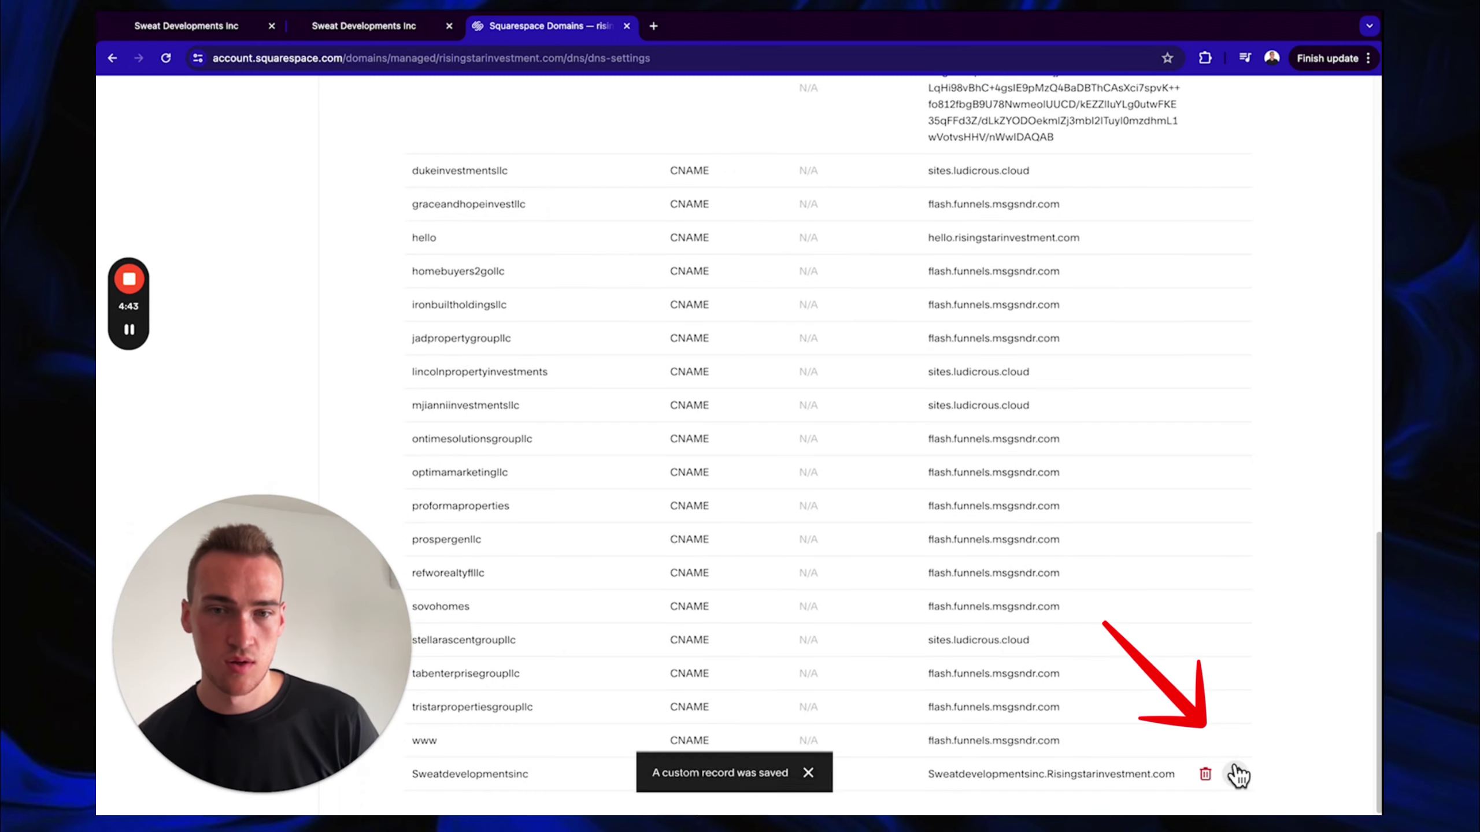
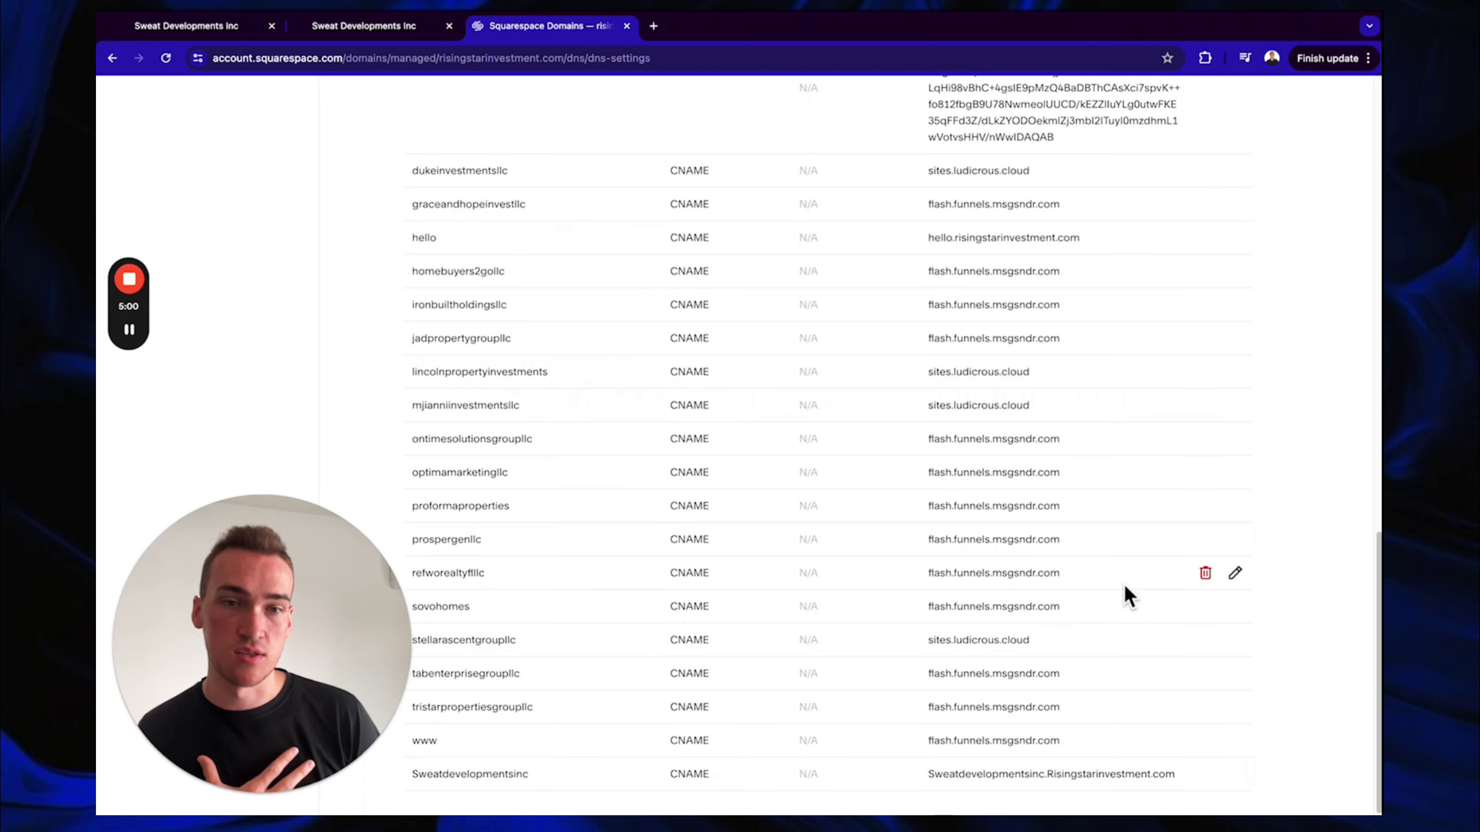
Switch to GoHighLevel's domain connection dialog, enter Sweatdevelopmentsinc.Risingstarinvestment.com as the domain URL and continue to the required DNS record
{"action": "scroll", "coordinate": [1053, 463], "scroll_direction": "up", "scroll_amount": 20}
{"action": "scroll", "coordinate": [1049, 454], "scroll_direction": "down", "scroll_amount": 20}
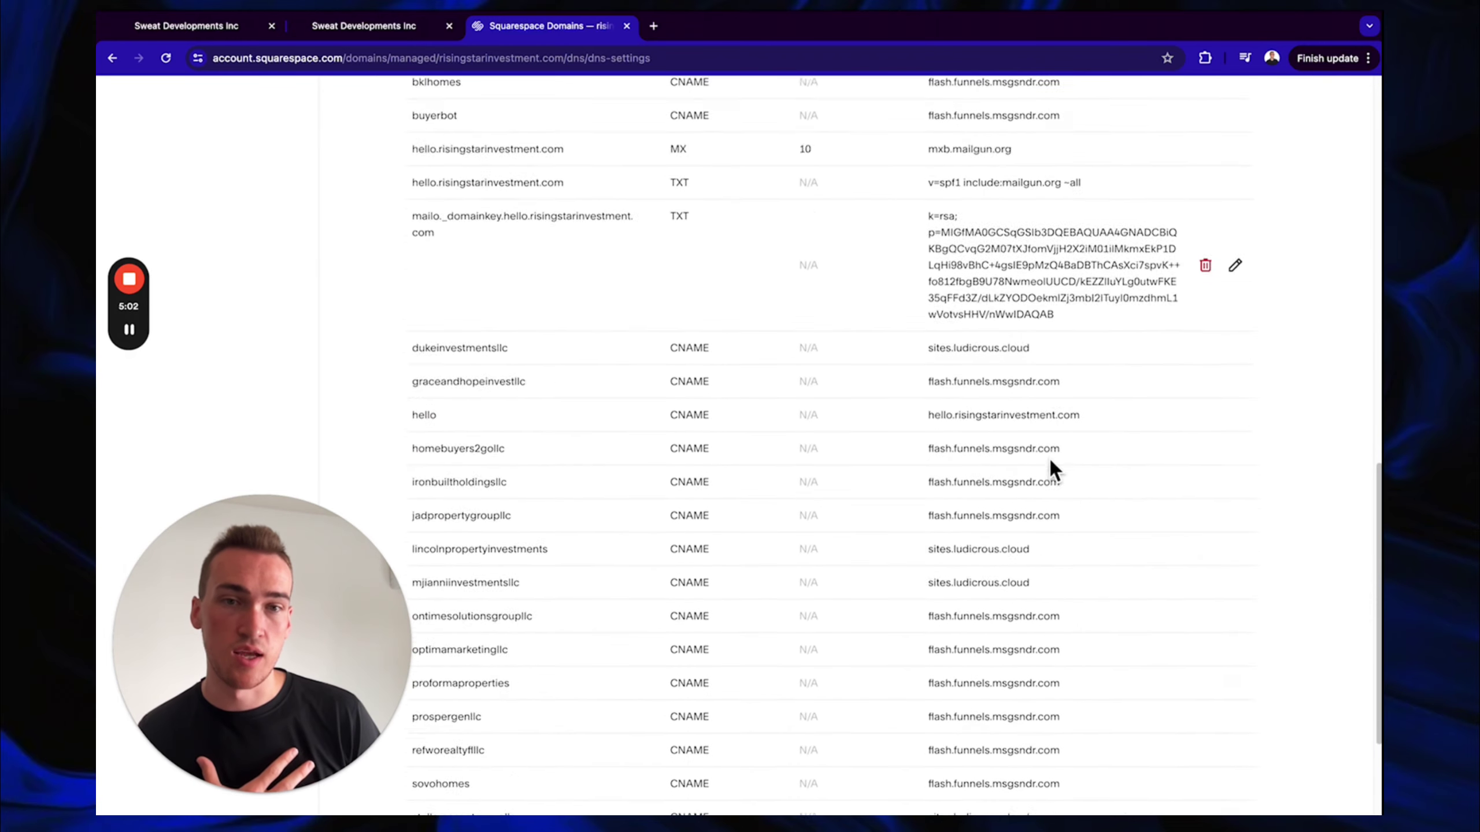
{"action": "left_click", "coordinate": [323, 27]}
{"action": "left_click", "coordinate": [244, 31]}
{"action": "type", "text": "Sweatdevelopmentsinc.Risingstarinvestment.com"}
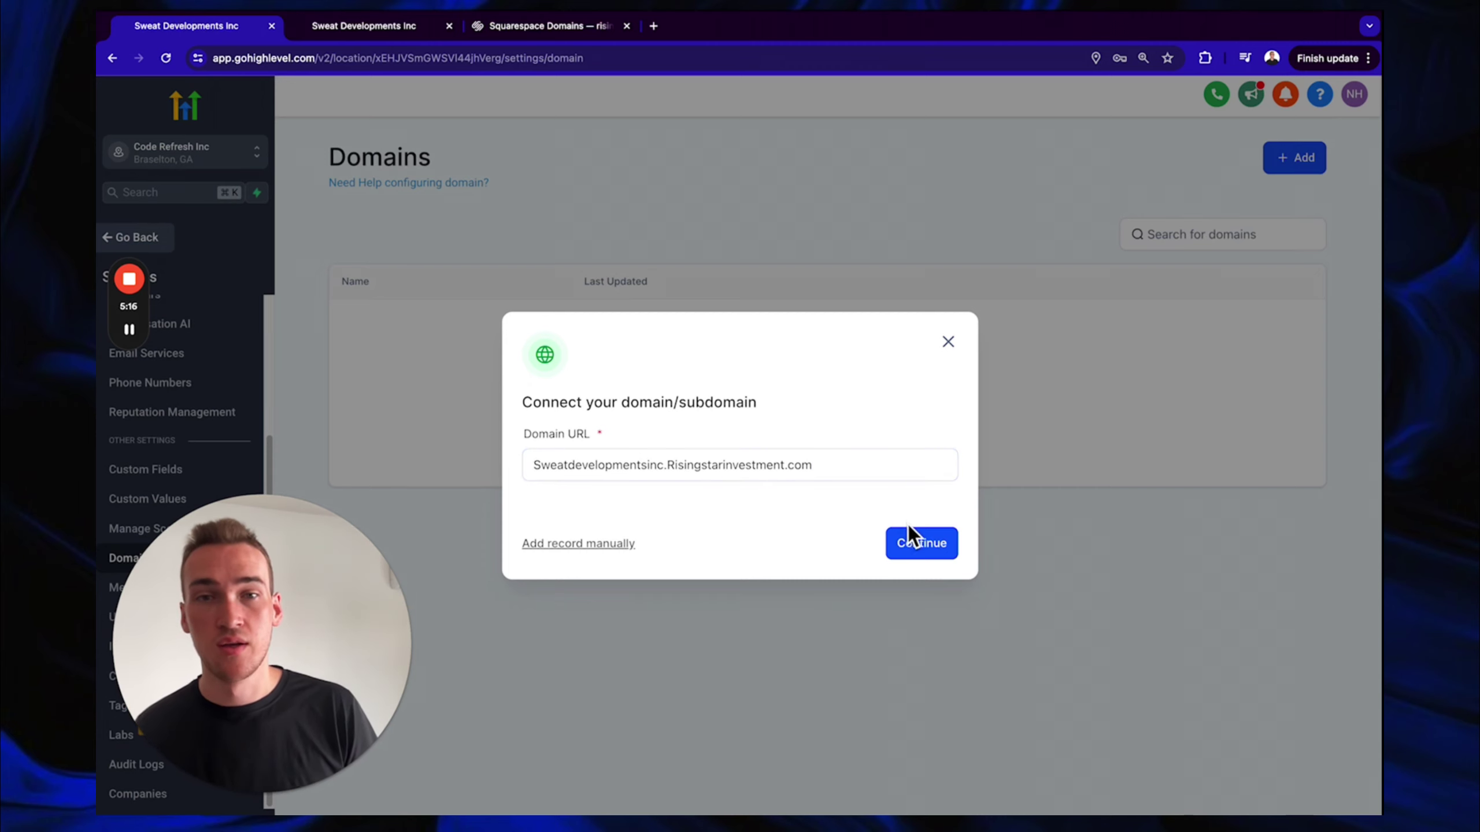
{"action": "left_click", "coordinate": [909, 542]}
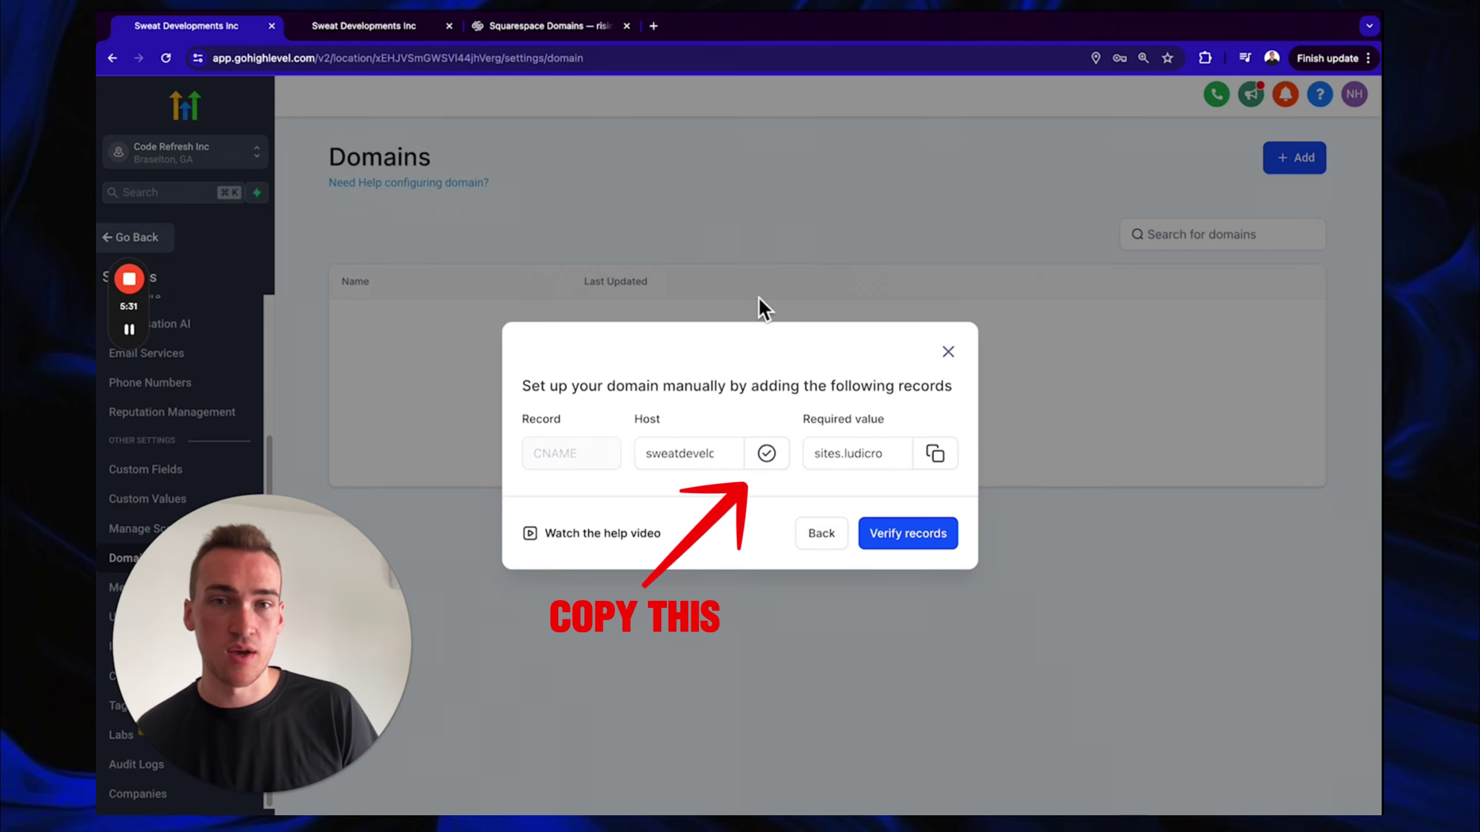
Switch to Squarespace and start another custom record of type CNAME with the host copied from GoHighLevel, sweatdevelopmentsinc
{"action": "left_click", "coordinate": [524, 24]}
{"action": "scroll", "coordinate": [621, 415], "scroll_direction": "up", "scroll_amount": 15}
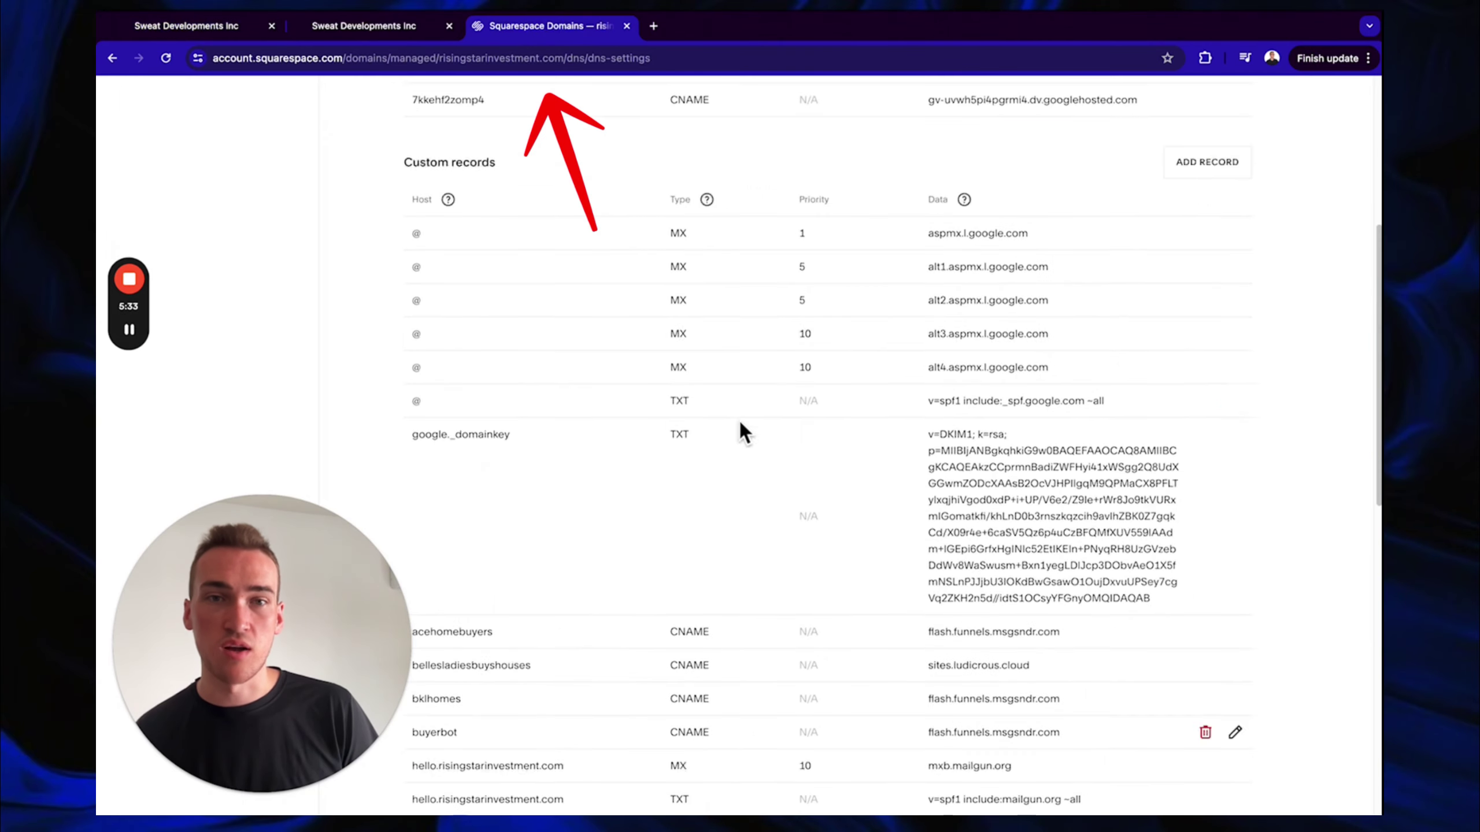
{"action": "left_click", "coordinate": [1208, 459]}
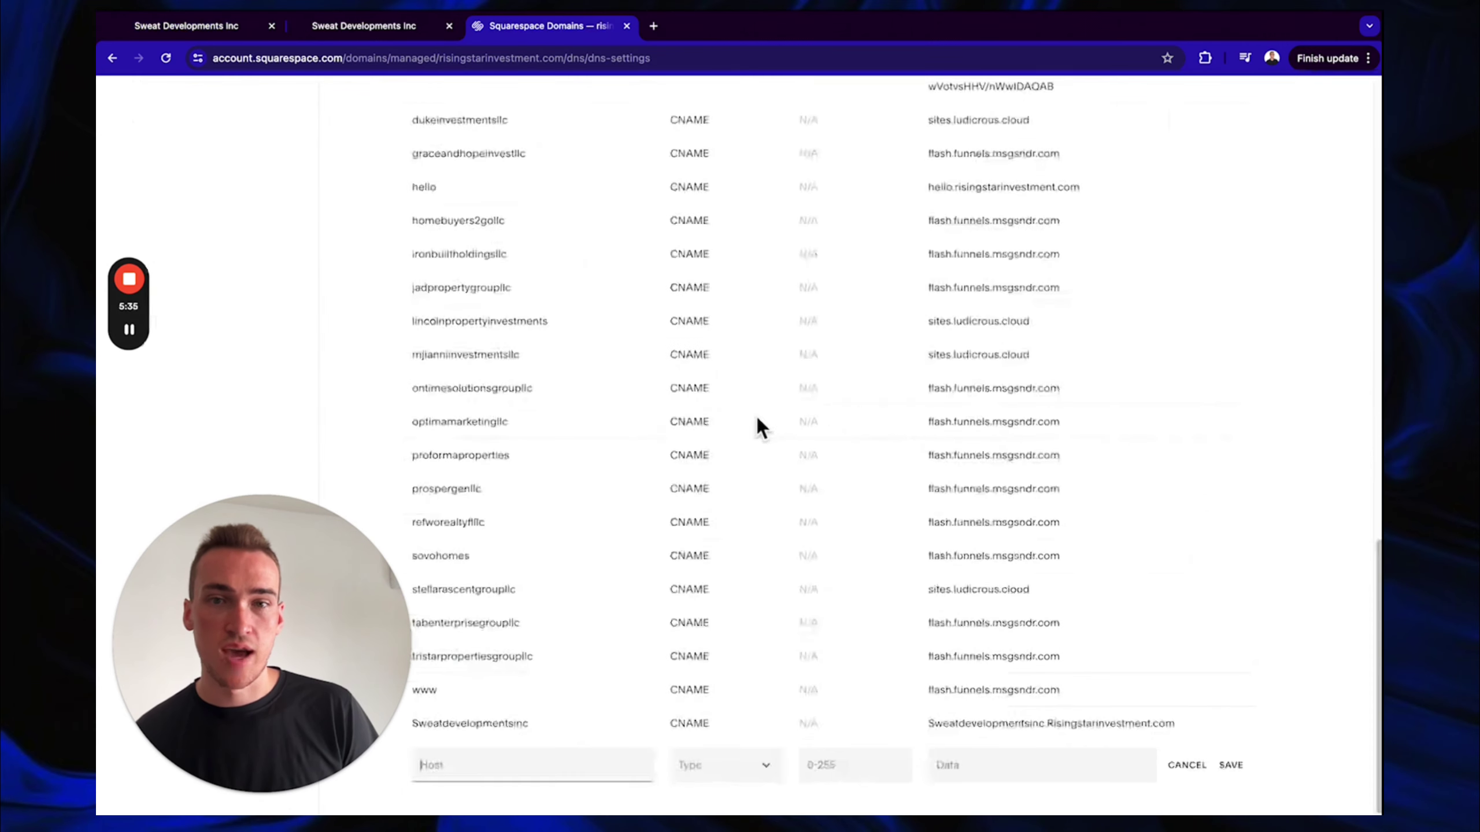
{"action": "left_click", "coordinate": [737, 765]}
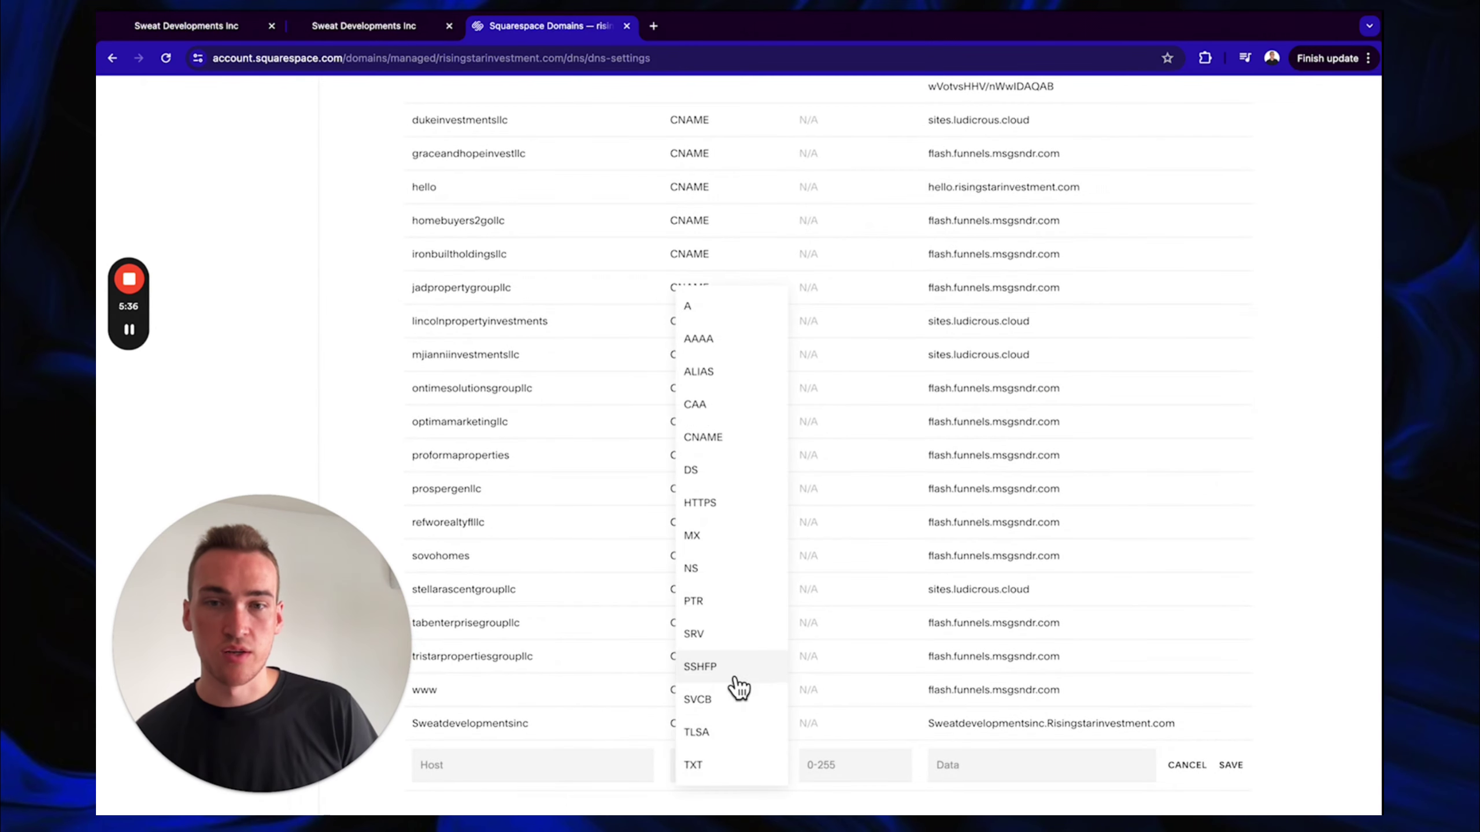
{"action": "left_click", "coordinate": [708, 436]}
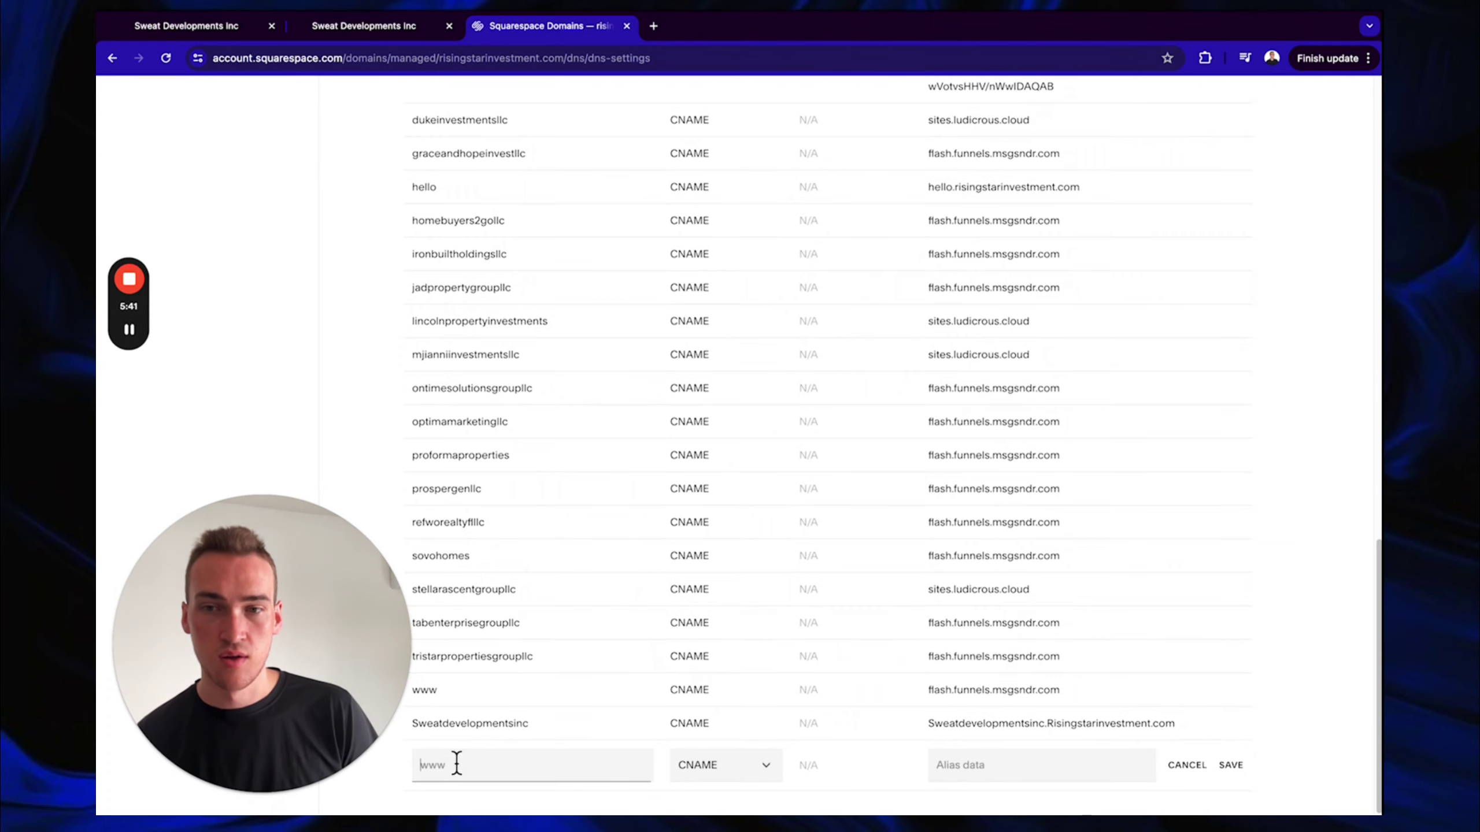
Copy the required value from GoHighLevel, enter sites.ludicrous.cloud as the Squarespace record's alias data and save the record
{"action": "left_click", "coordinate": [362, 28]}
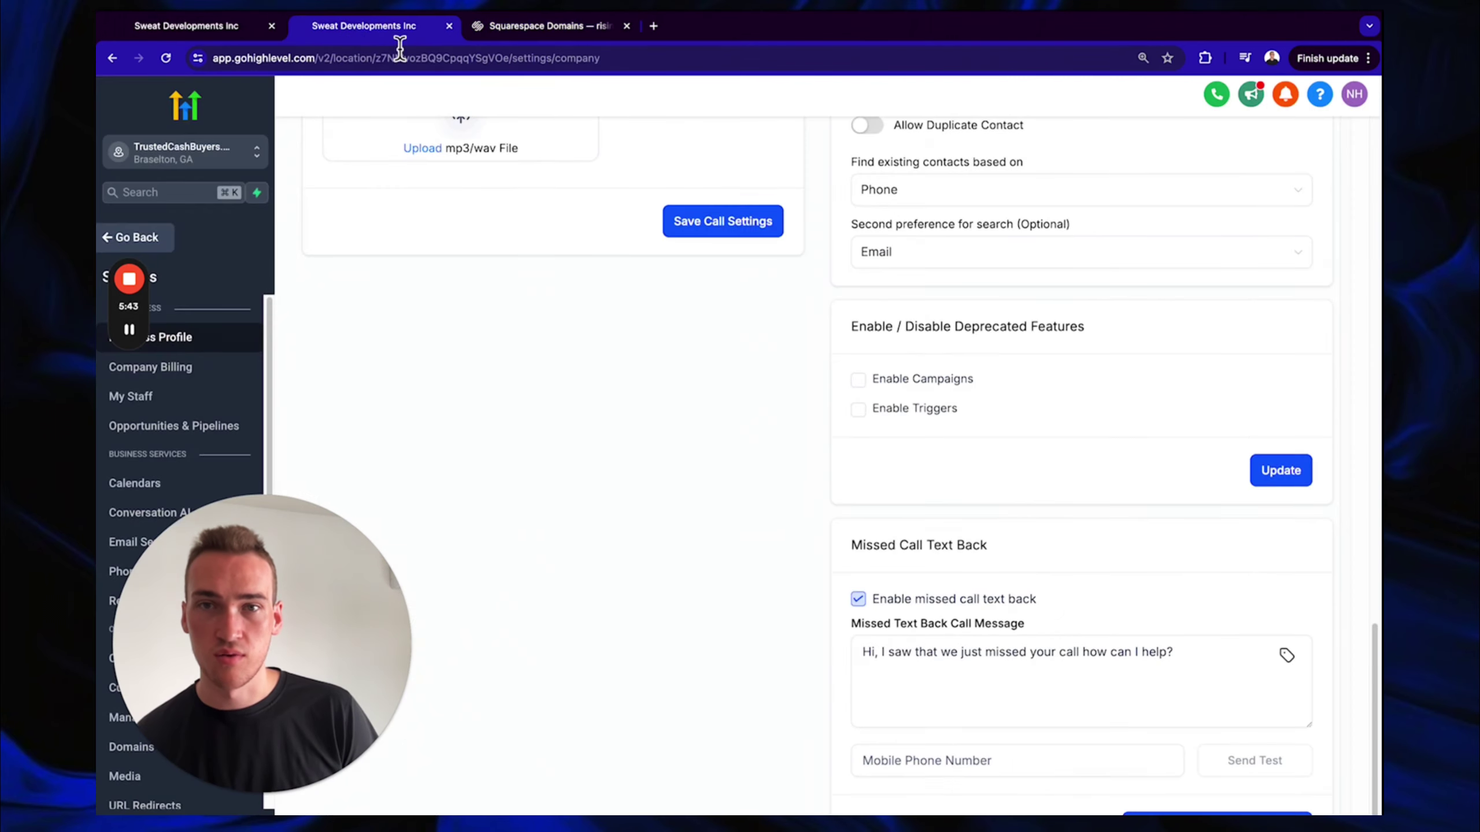
{"action": "left_click", "coordinate": [187, 25]}
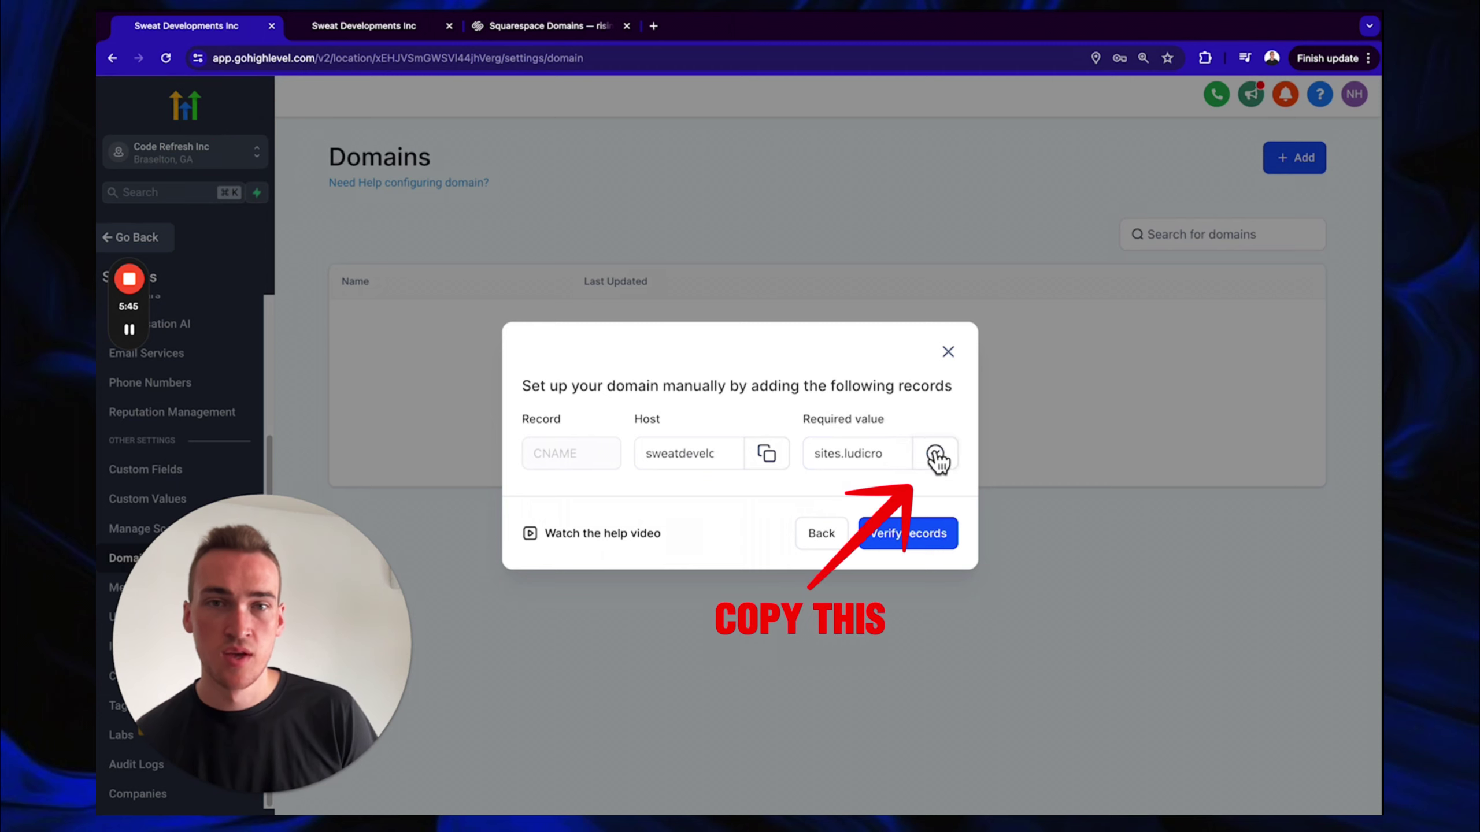
{"action": "left_click", "coordinate": [527, 25]}
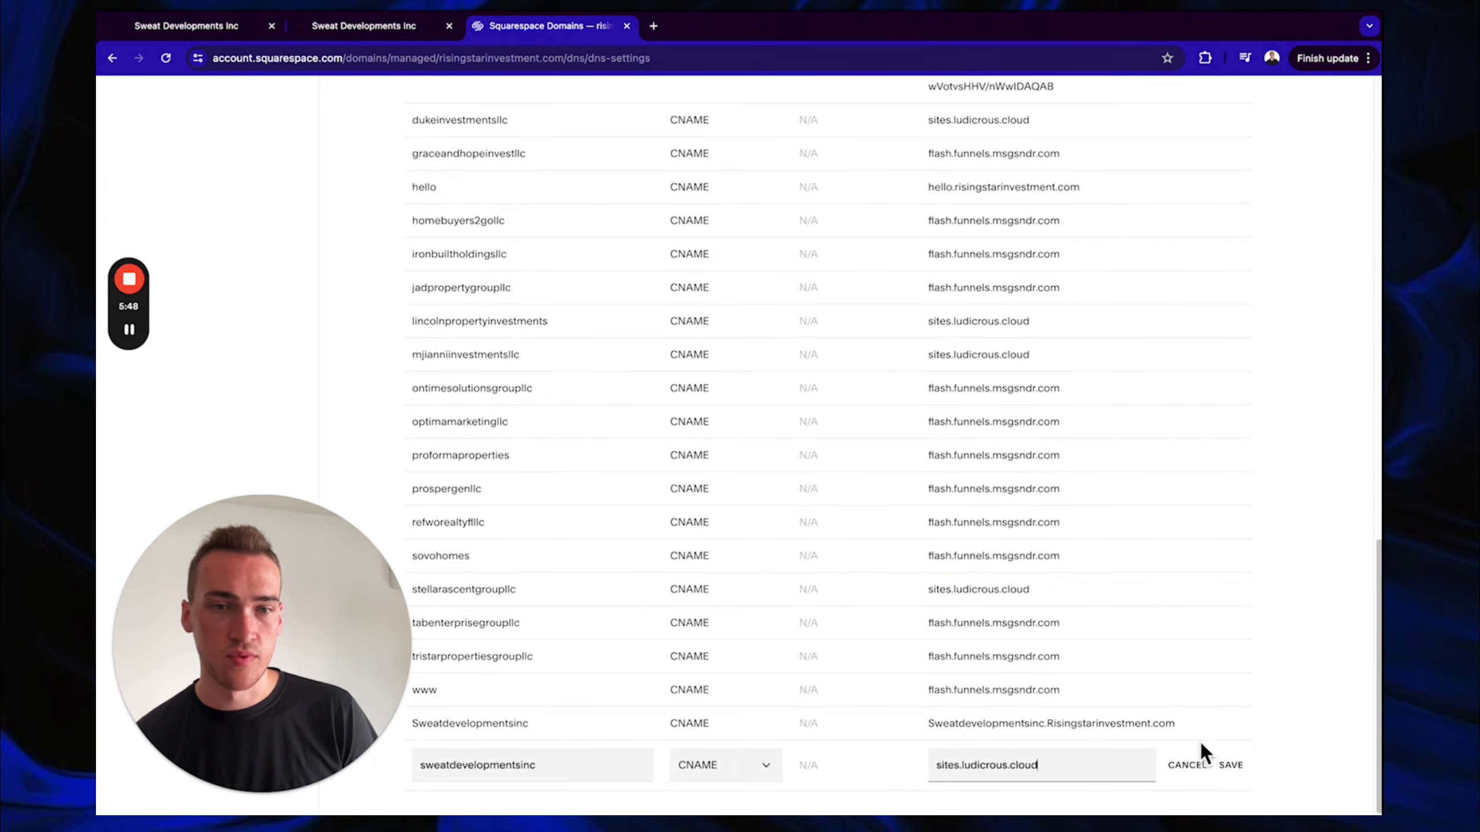
{"action": "left_click", "coordinate": [1232, 767]}
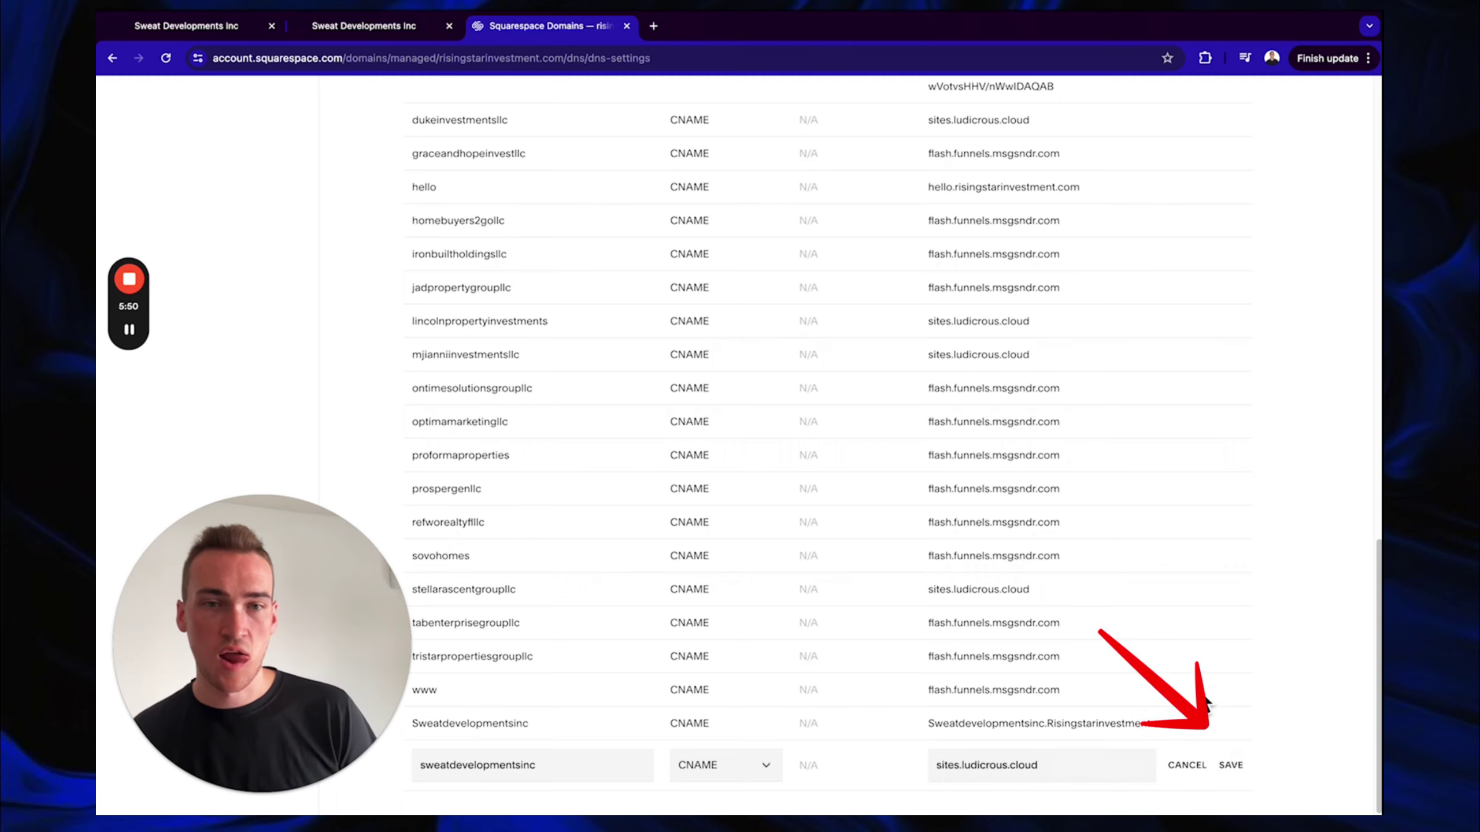
{"action": "left_click", "coordinate": [1233, 765]}
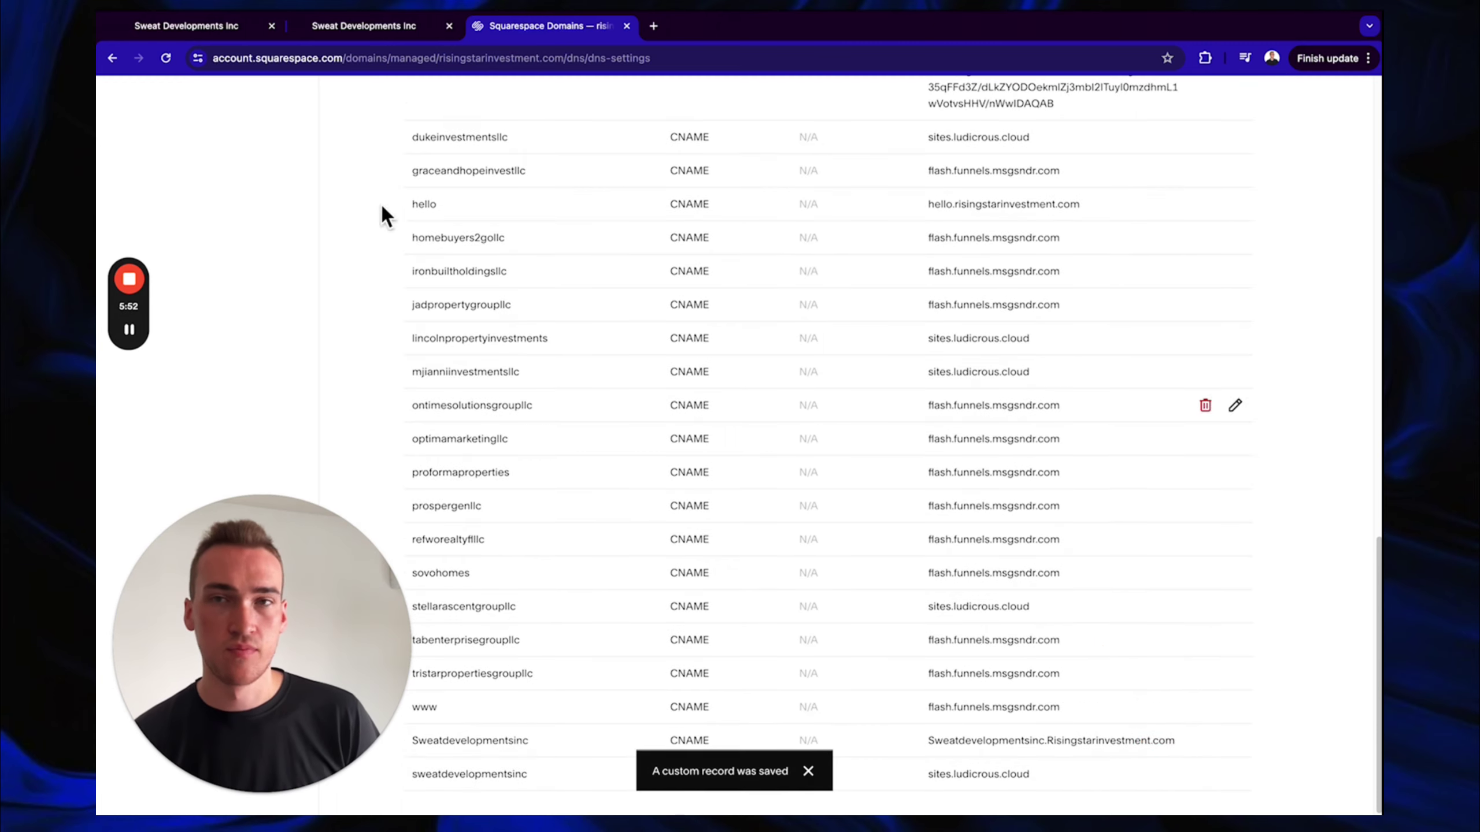
Switch to GoHighLevel and verify the DNS records for the sweatdevelopmentsinc subdomain to add it to the sub-account
{"action": "left_click", "coordinate": [201, 28]}
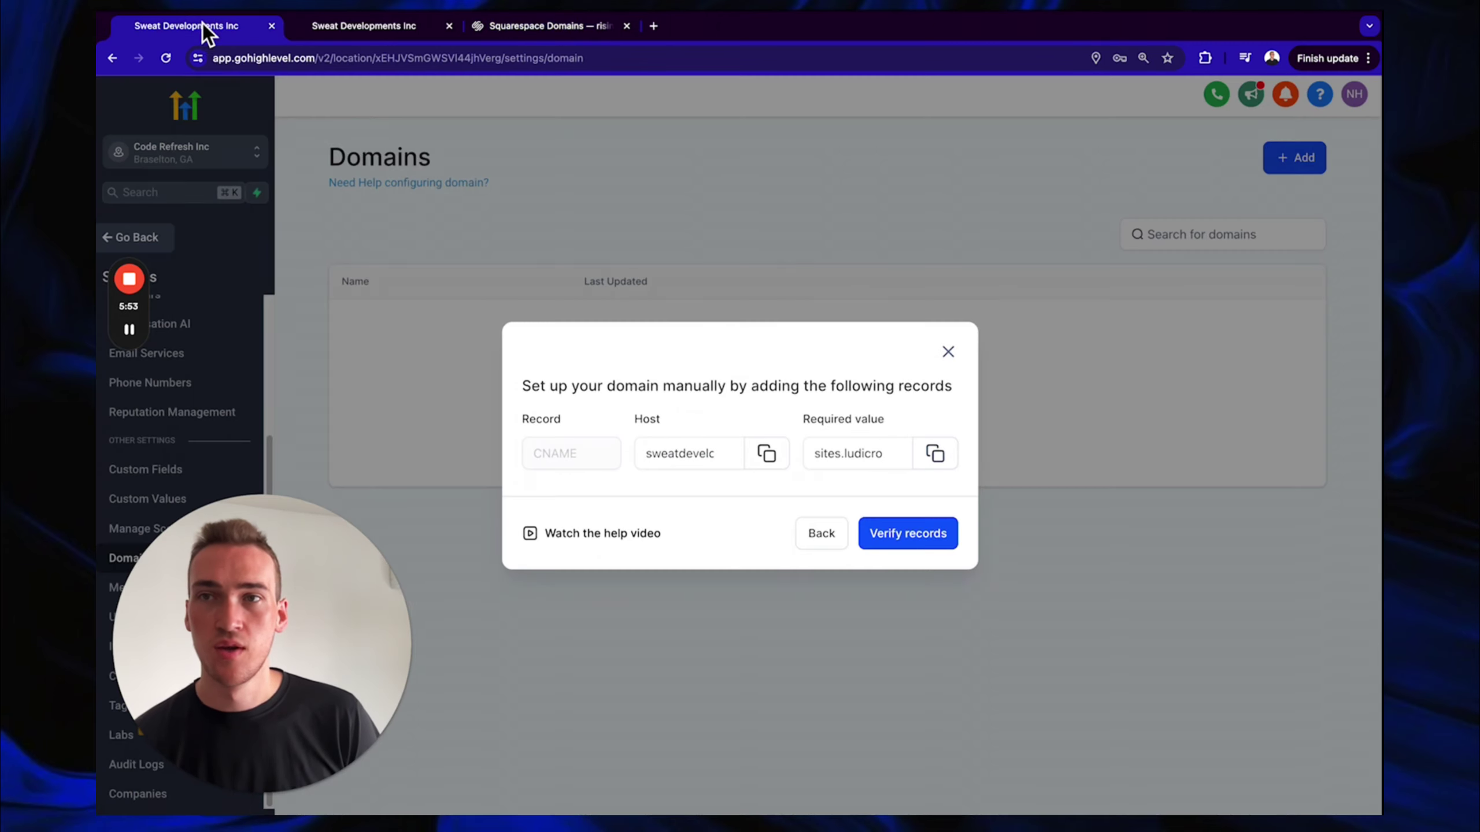
{"action": "left_click", "coordinate": [915, 532]}
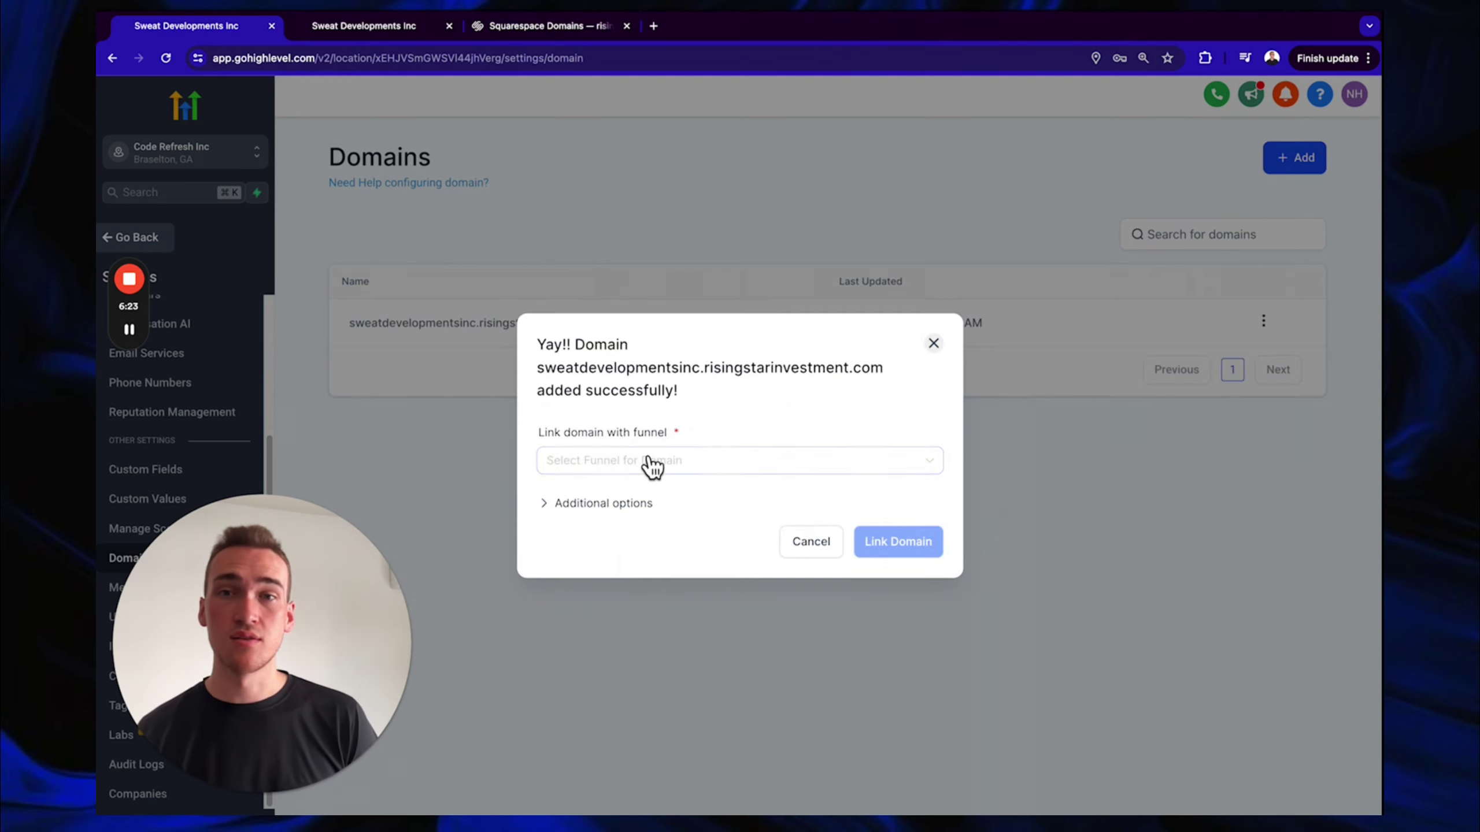
Link the newly added domain to the A2P Approval Website, choose a default funnel step for it and finish the linking
{"action": "left_click", "coordinate": [696, 463]}
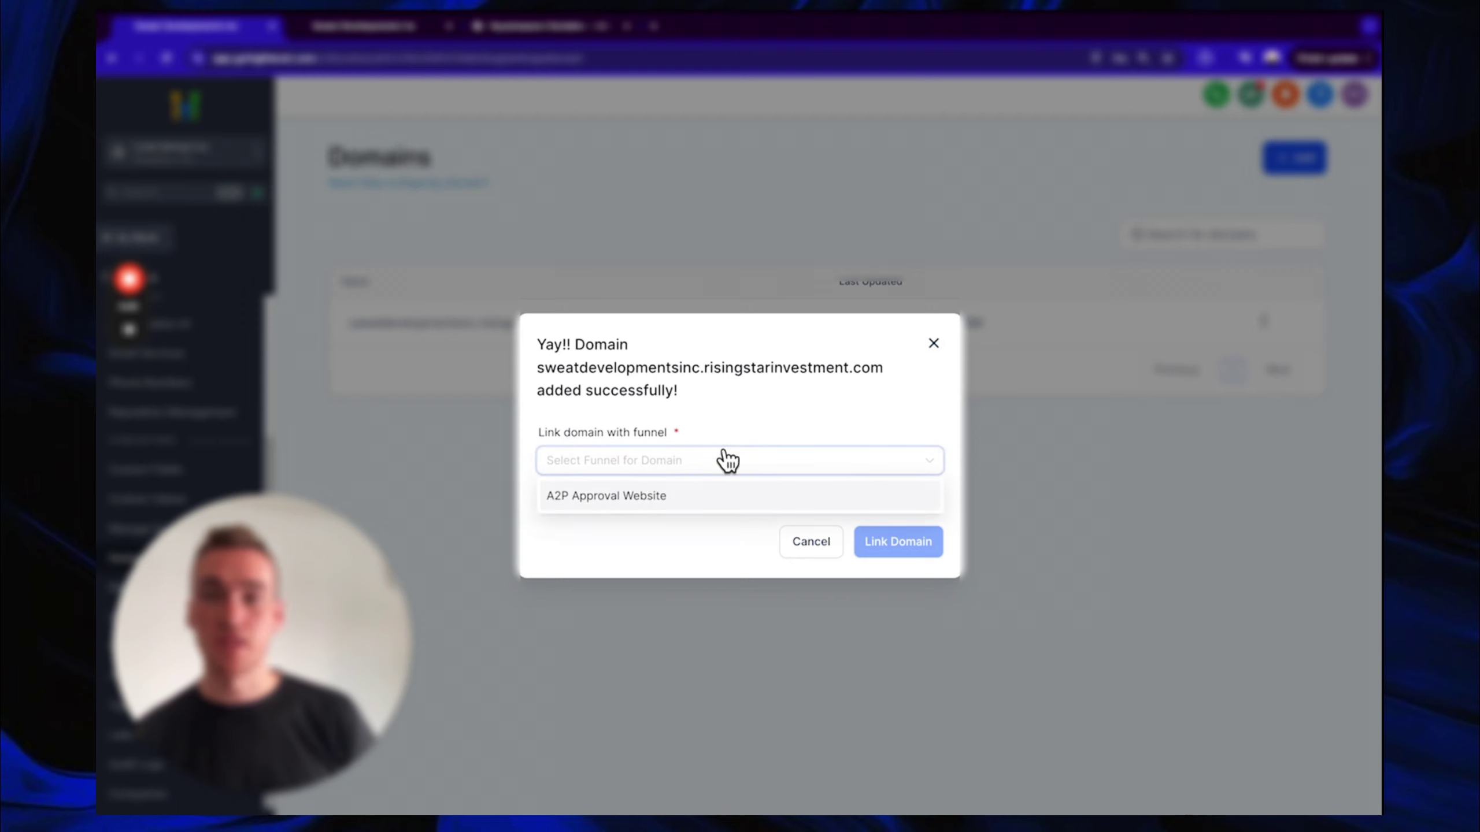
{"action": "left_click", "coordinate": [670, 502]}
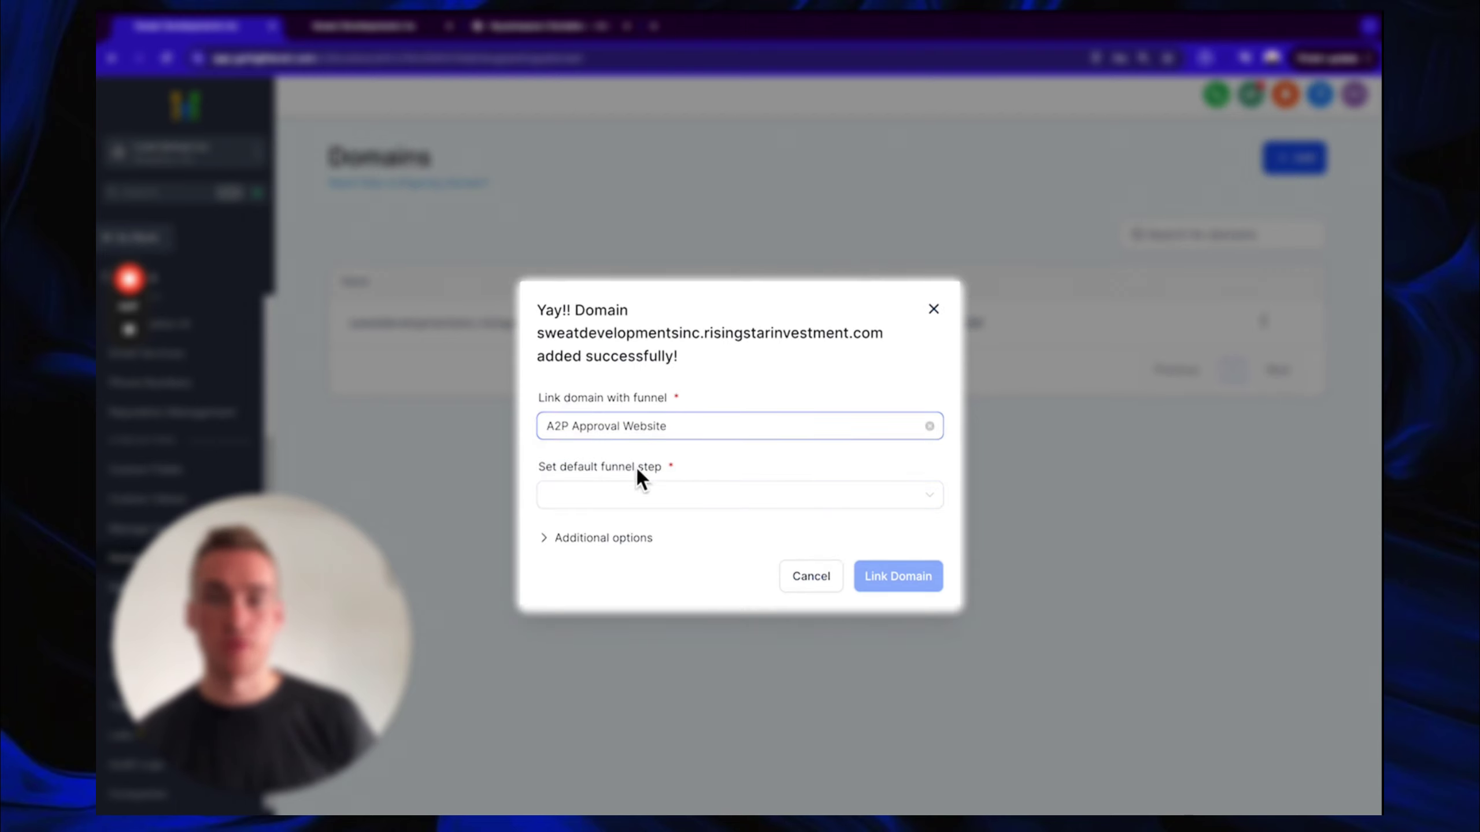
{"action": "left_click", "coordinate": [643, 502]}
{"action": "left_click", "coordinate": [606, 532]}
{"action": "left_click", "coordinate": [874, 588]}
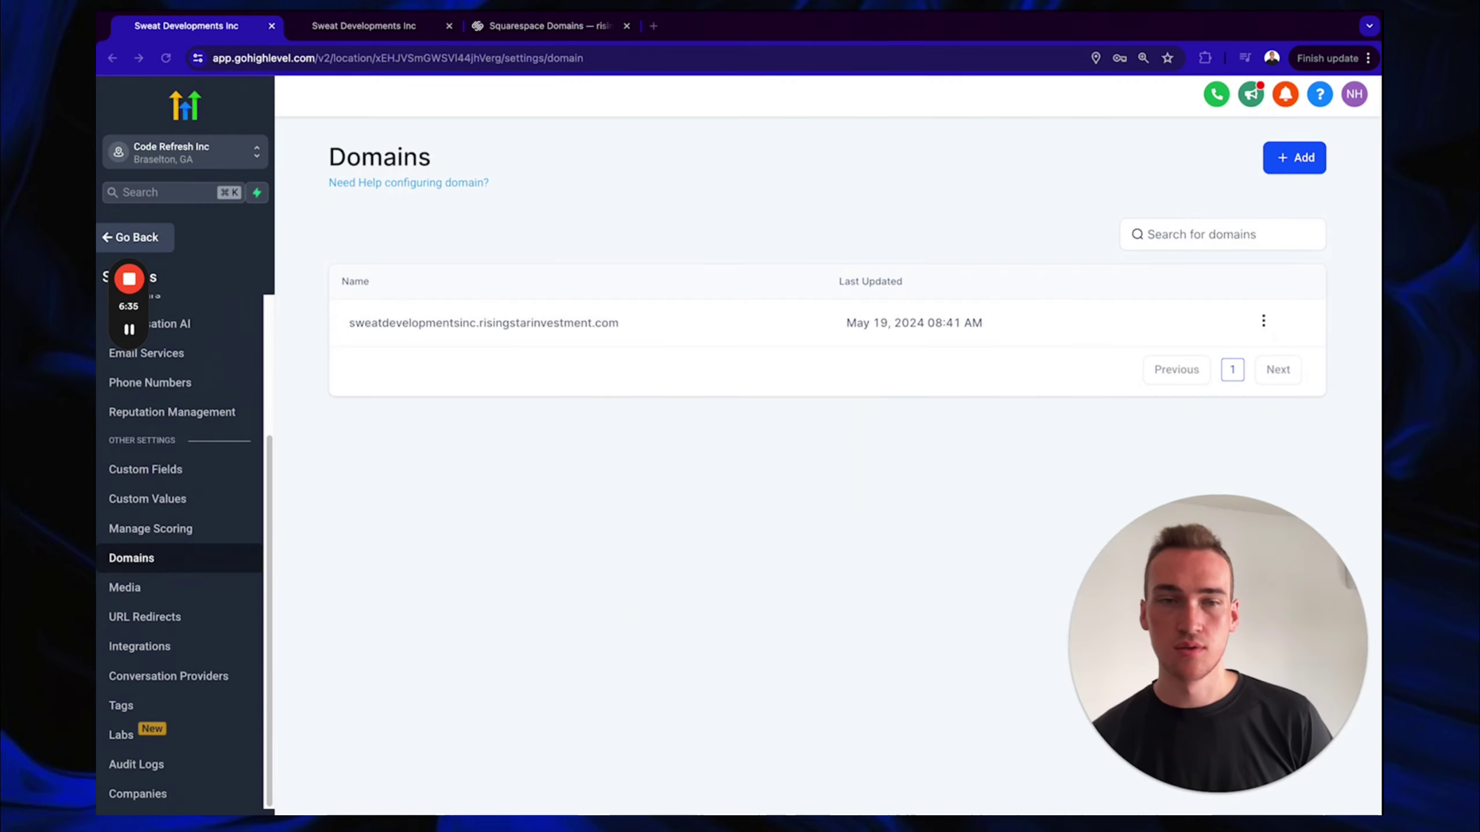
Search the sub-account's custom values for dom and open the Website Domain value for editing
{"action": "left_click", "coordinate": [127, 244]}
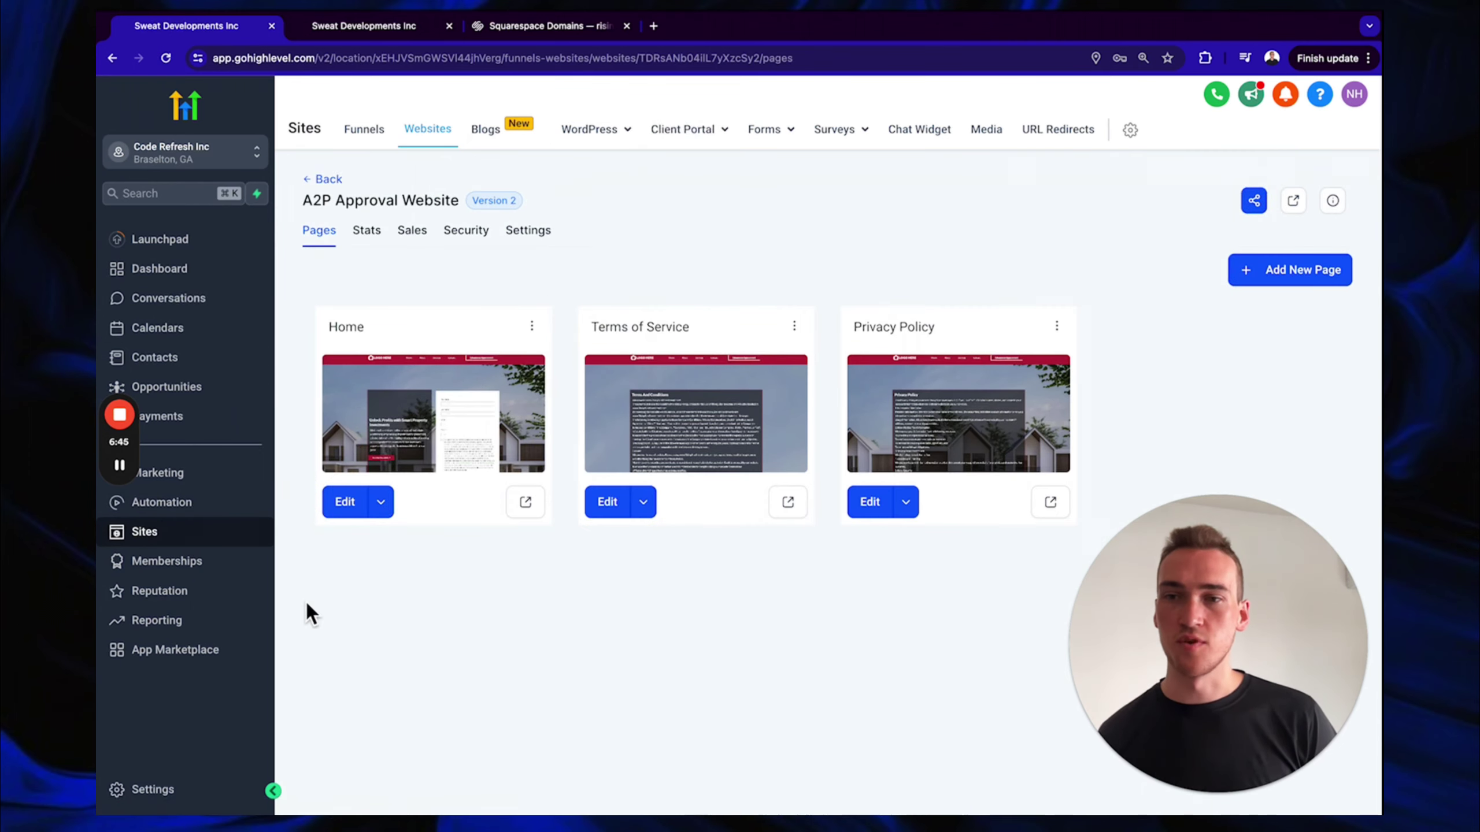
{"action": "left_click", "coordinate": [146, 791]}
{"action": "left_click", "coordinate": [169, 690]}
{"action": "left_click", "coordinate": [1229, 272]}
{"action": "type", "text": "dom"}
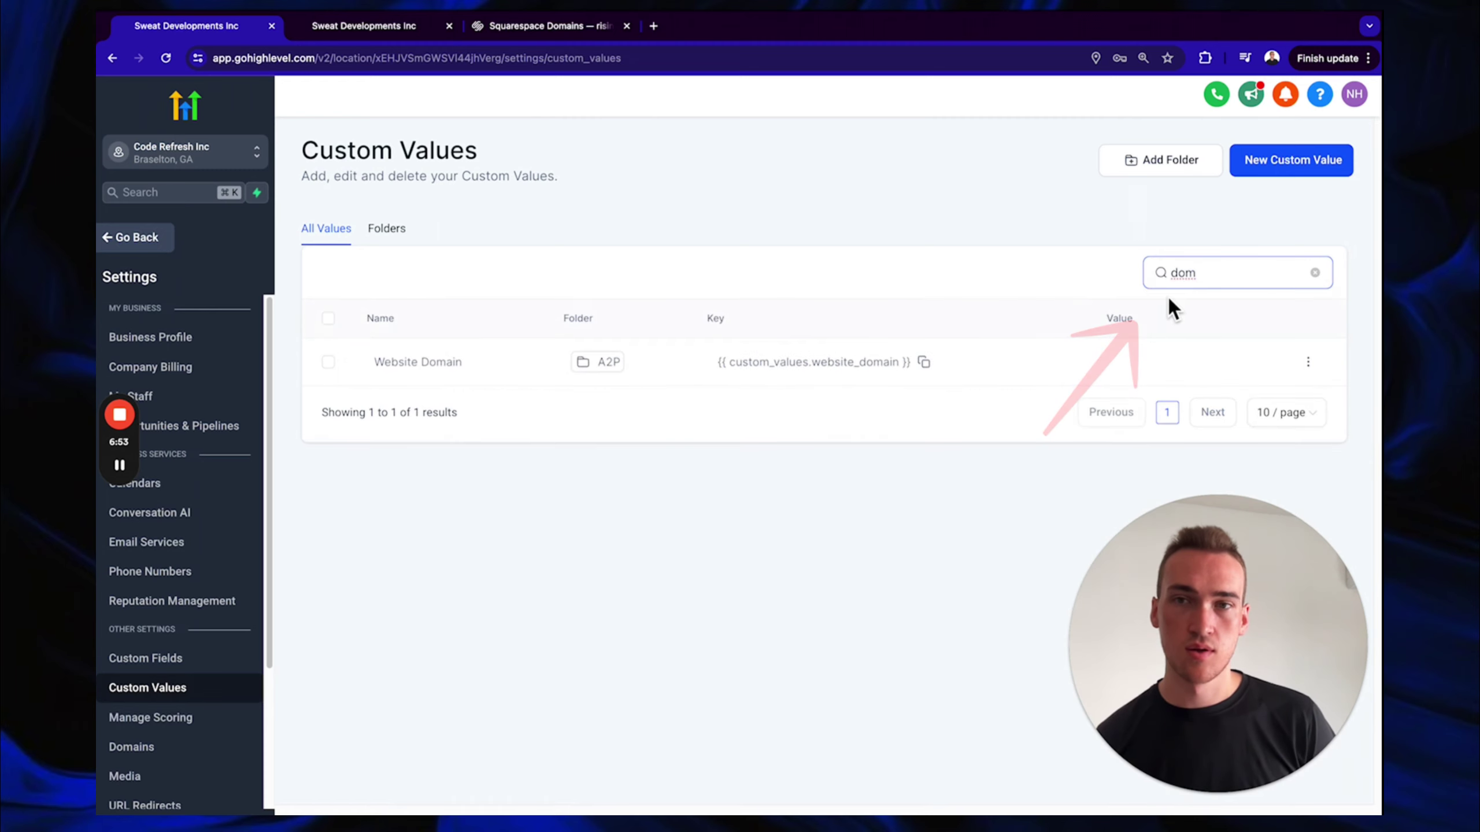
{"action": "left_click", "coordinate": [1309, 364]}
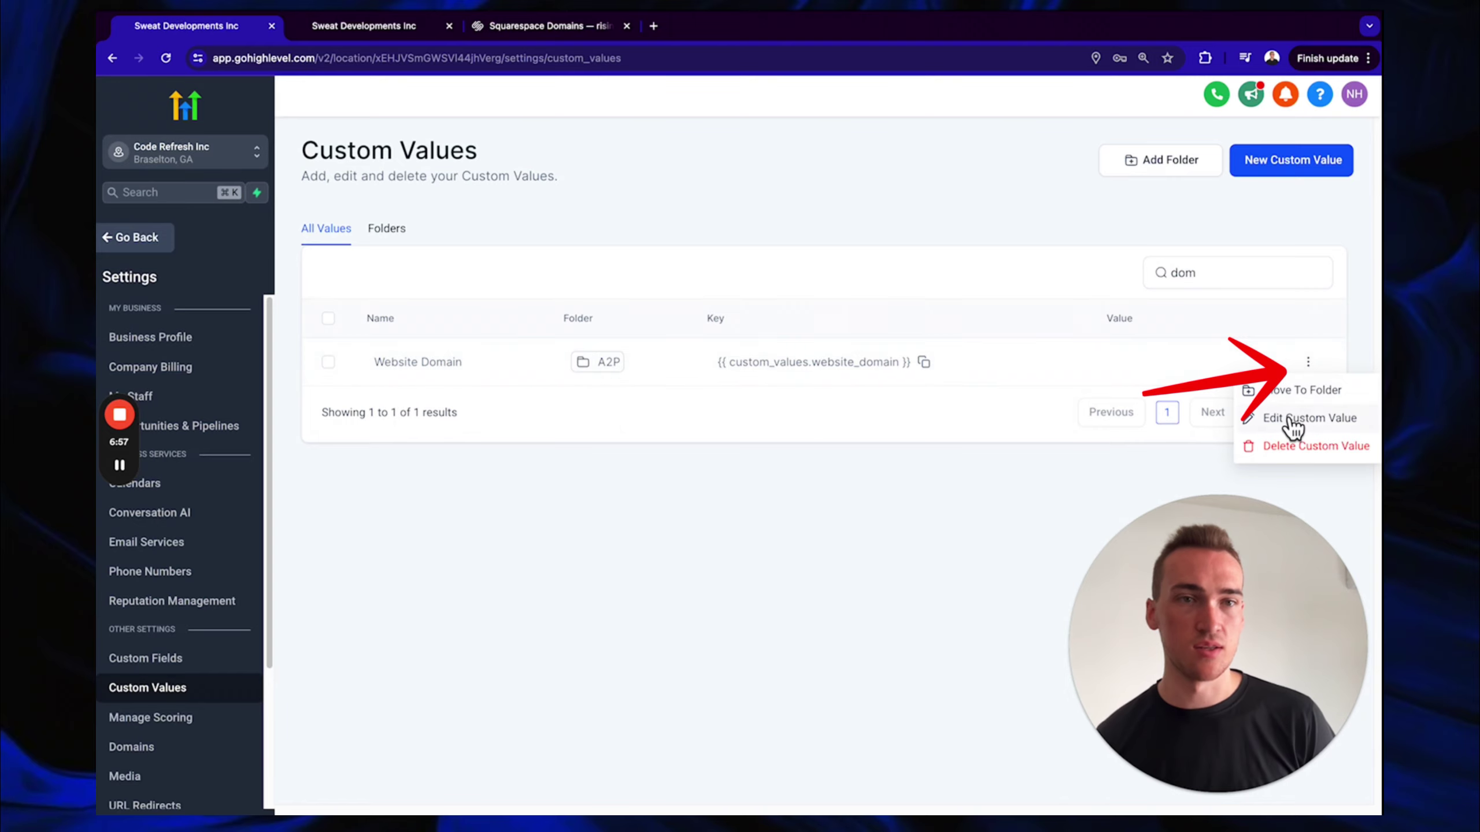
{"action": "left_click", "coordinate": [1258, 415]}
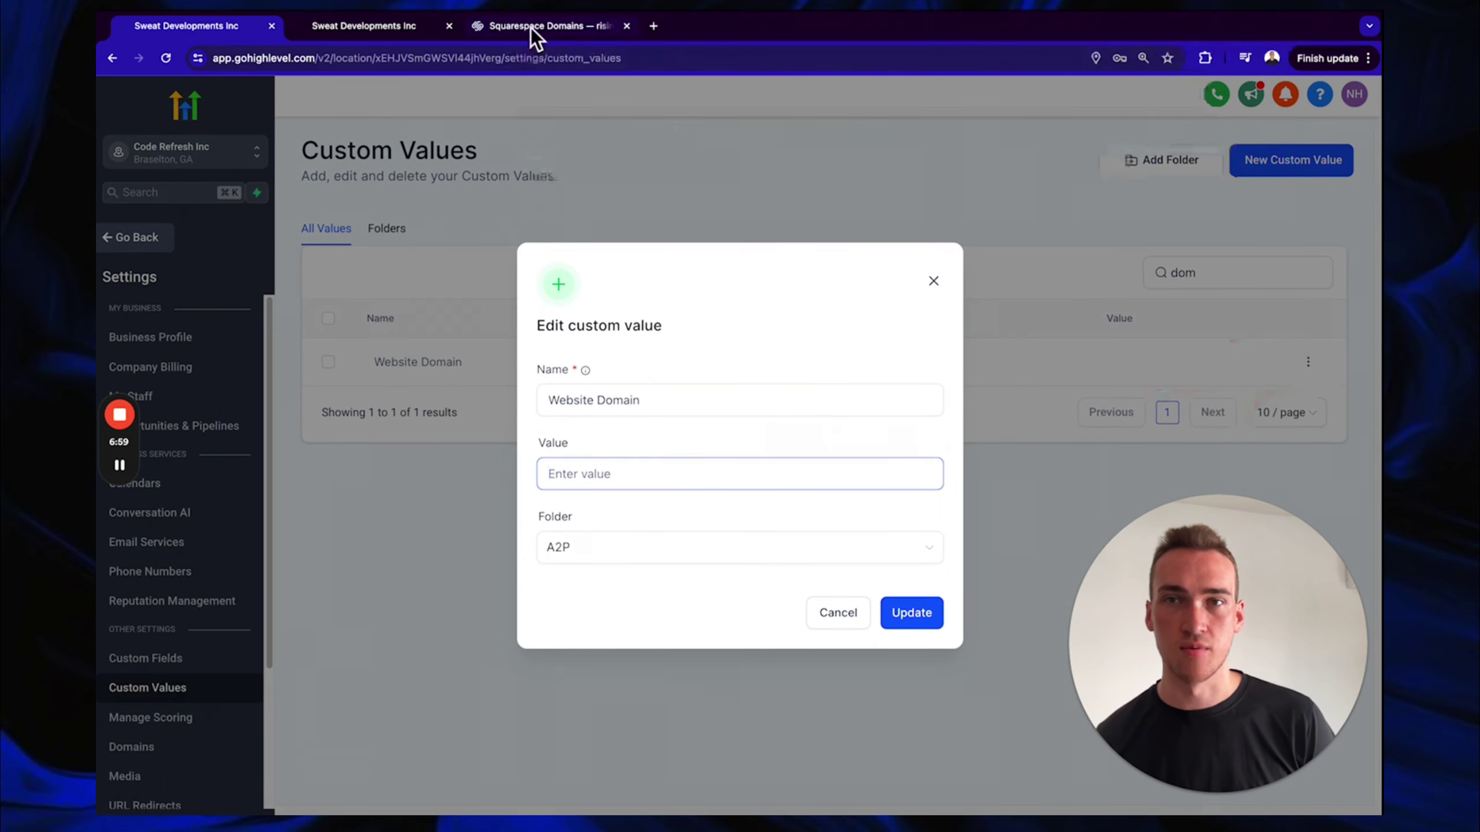
Copy Sweatdevelopmentsinc.Risingstarinvestment.com from the Squarespace DNS records, then return to GoHighLevel and save it as the Website Domain custom value
{"action": "left_click", "coordinate": [527, 29]}
{"action": "left_click_drag", "start_coordinate": [1261, 619], "coordinate": [1262, 371]}
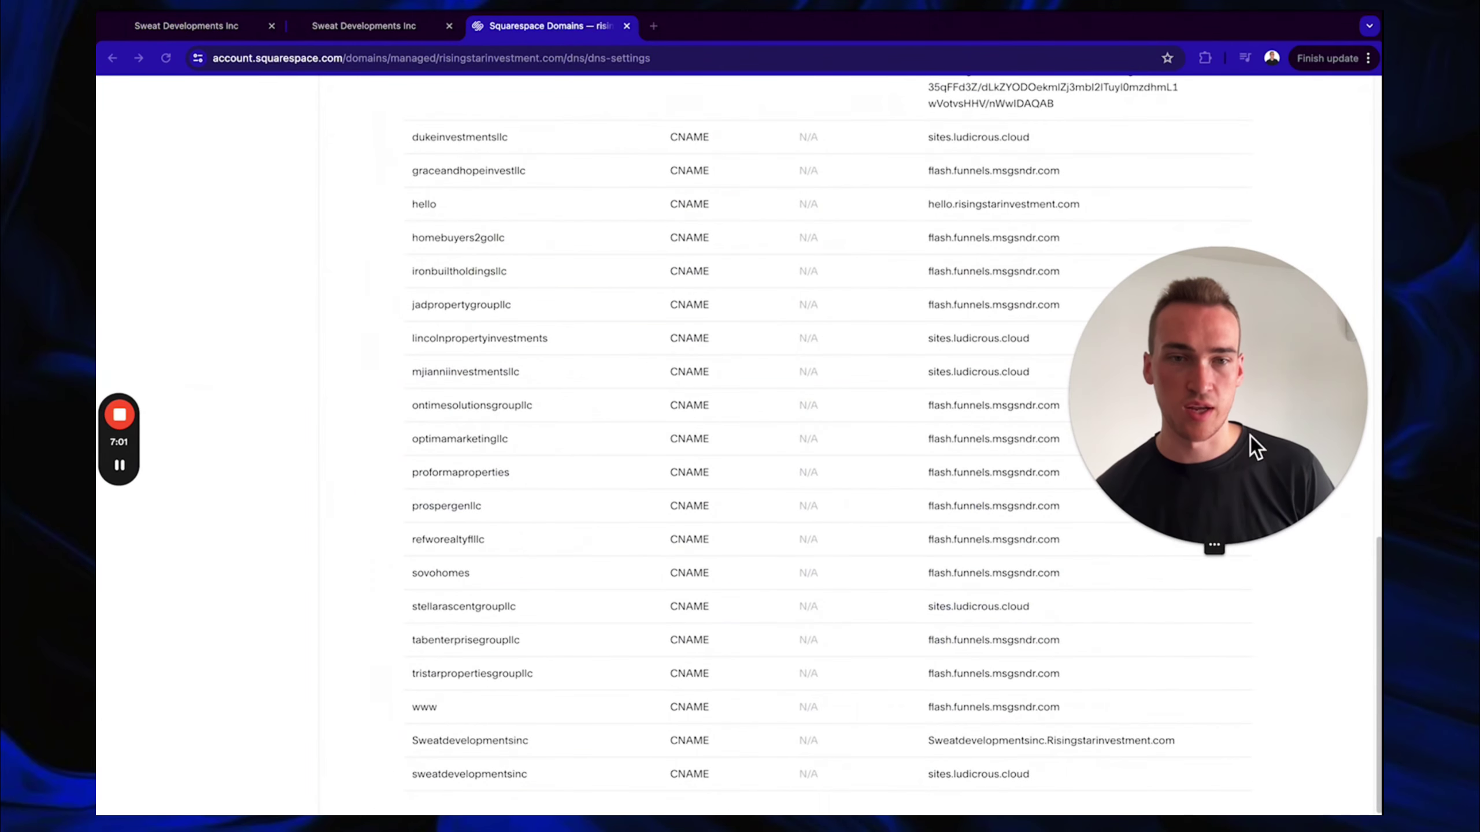
{"action": "mouse_move", "coordinate": [1133, 745]}
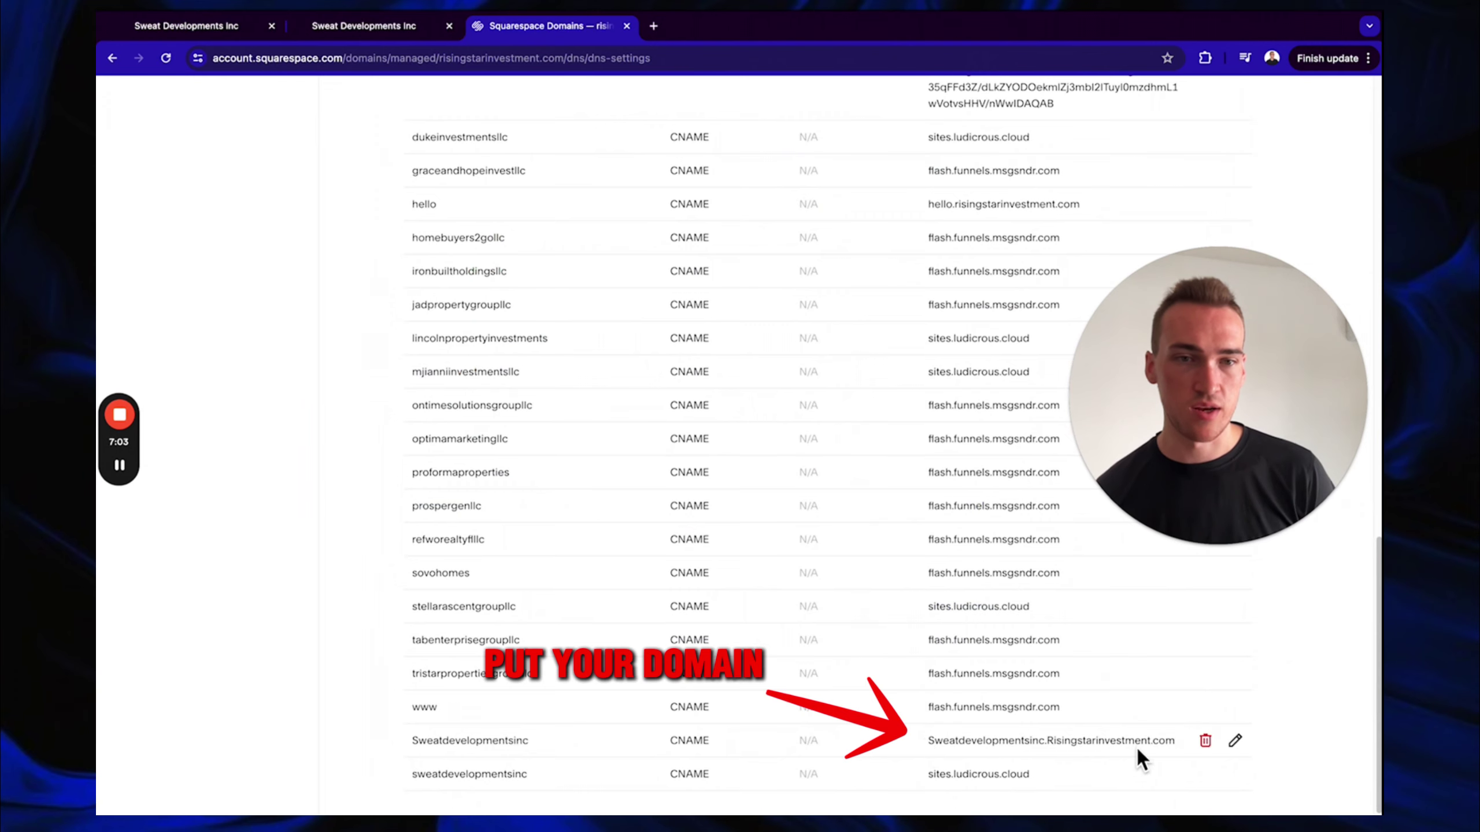
{"action": "left_click_drag", "start_coordinate": [1174, 742], "coordinate": [926, 743]}
{"action": "key", "text": "ctrl+c"}
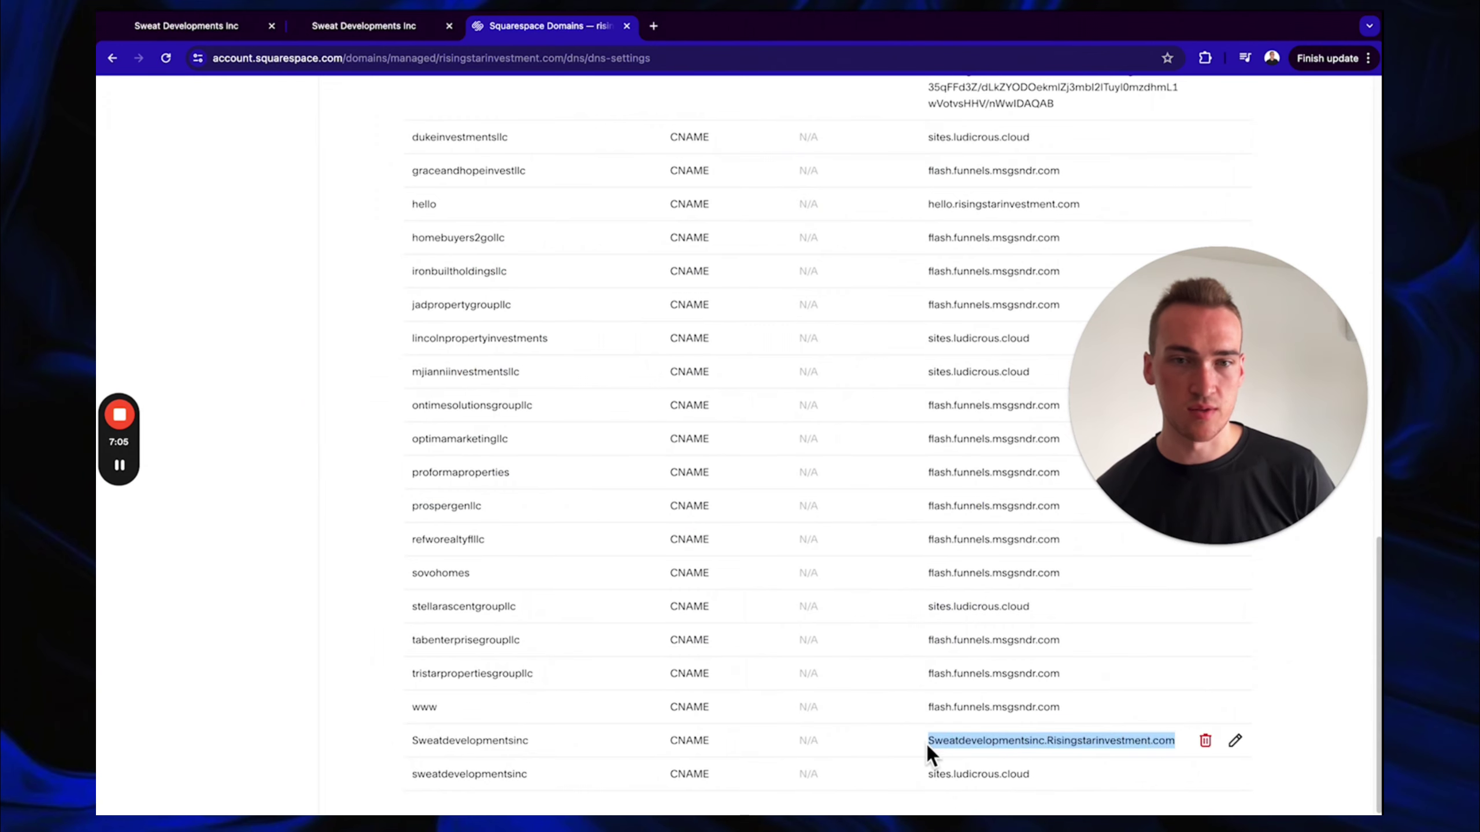
{"action": "left_click", "coordinate": [200, 25]}
{"action": "left_click", "coordinate": [690, 474]}
{"action": "key", "text": "ctrl+v"}
{"action": "left_click", "coordinate": [890, 615]}
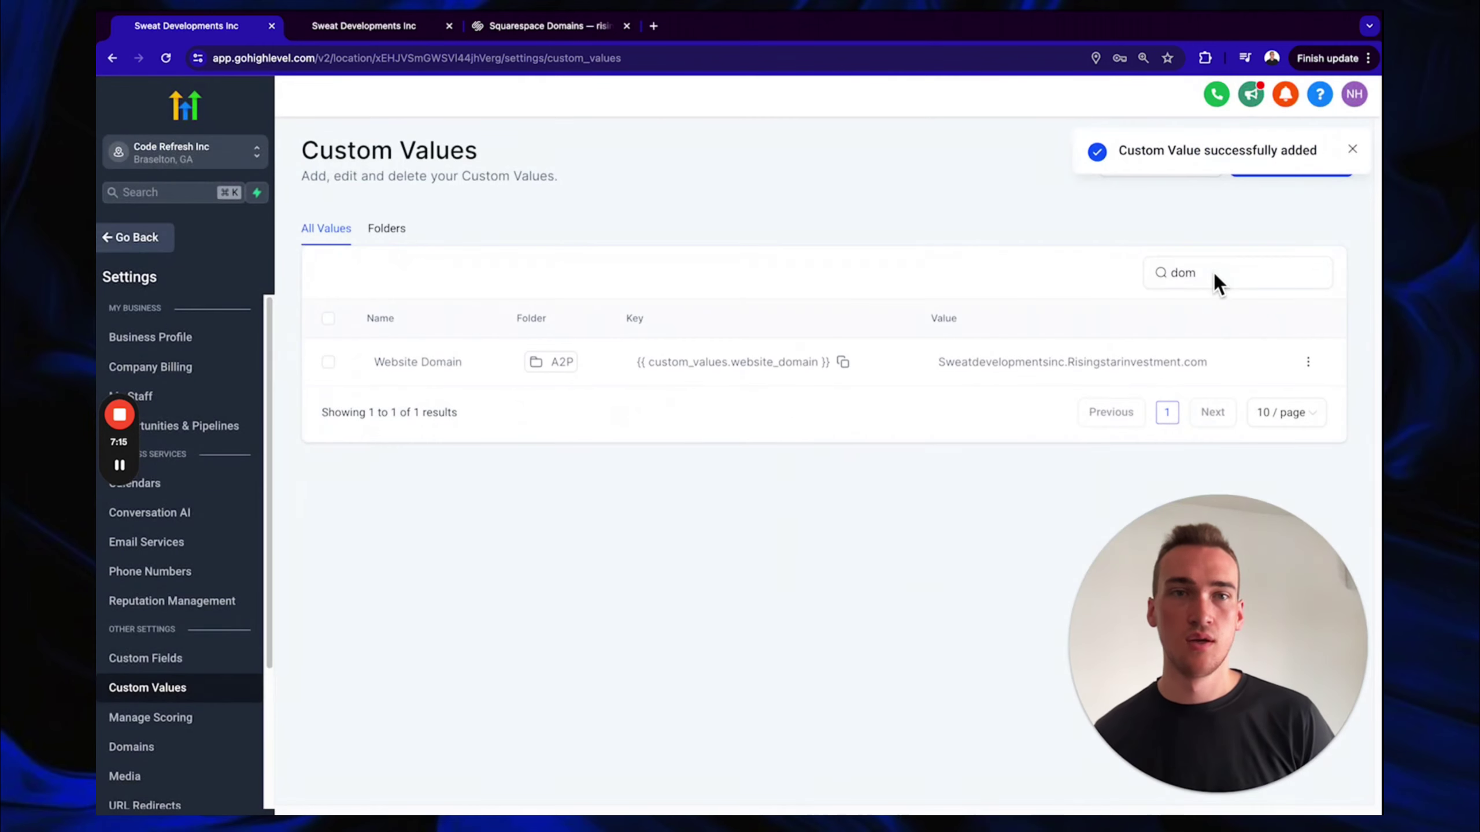
Search the custom values for comp and set the Company Name value in the A2P folder to Code Refresh Inc
{"action": "double_click", "coordinate": [1212, 273]}
{"action": "key", "text": "BackSpace"}
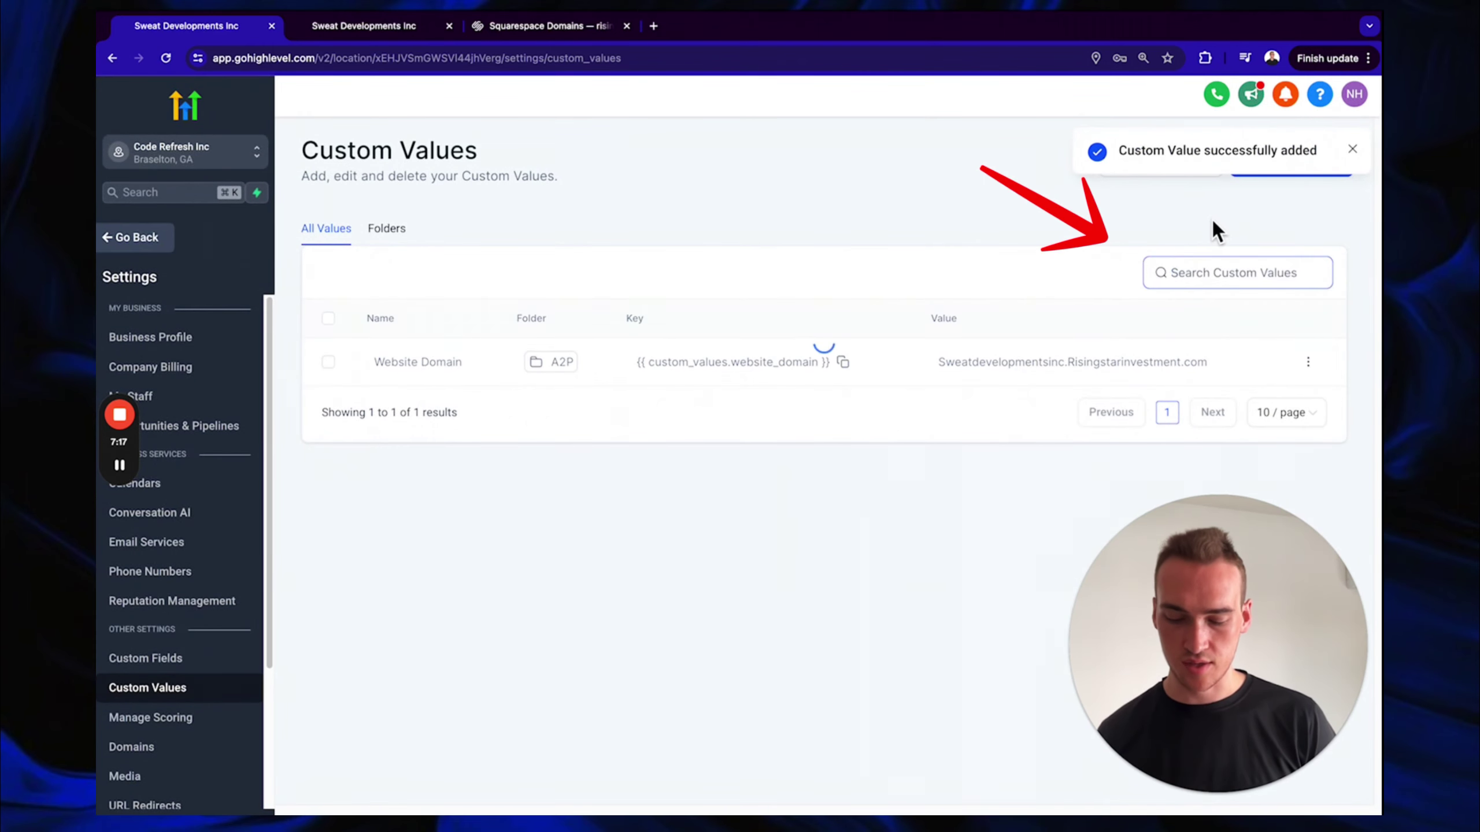
{"action": "type", "text": "comp"}
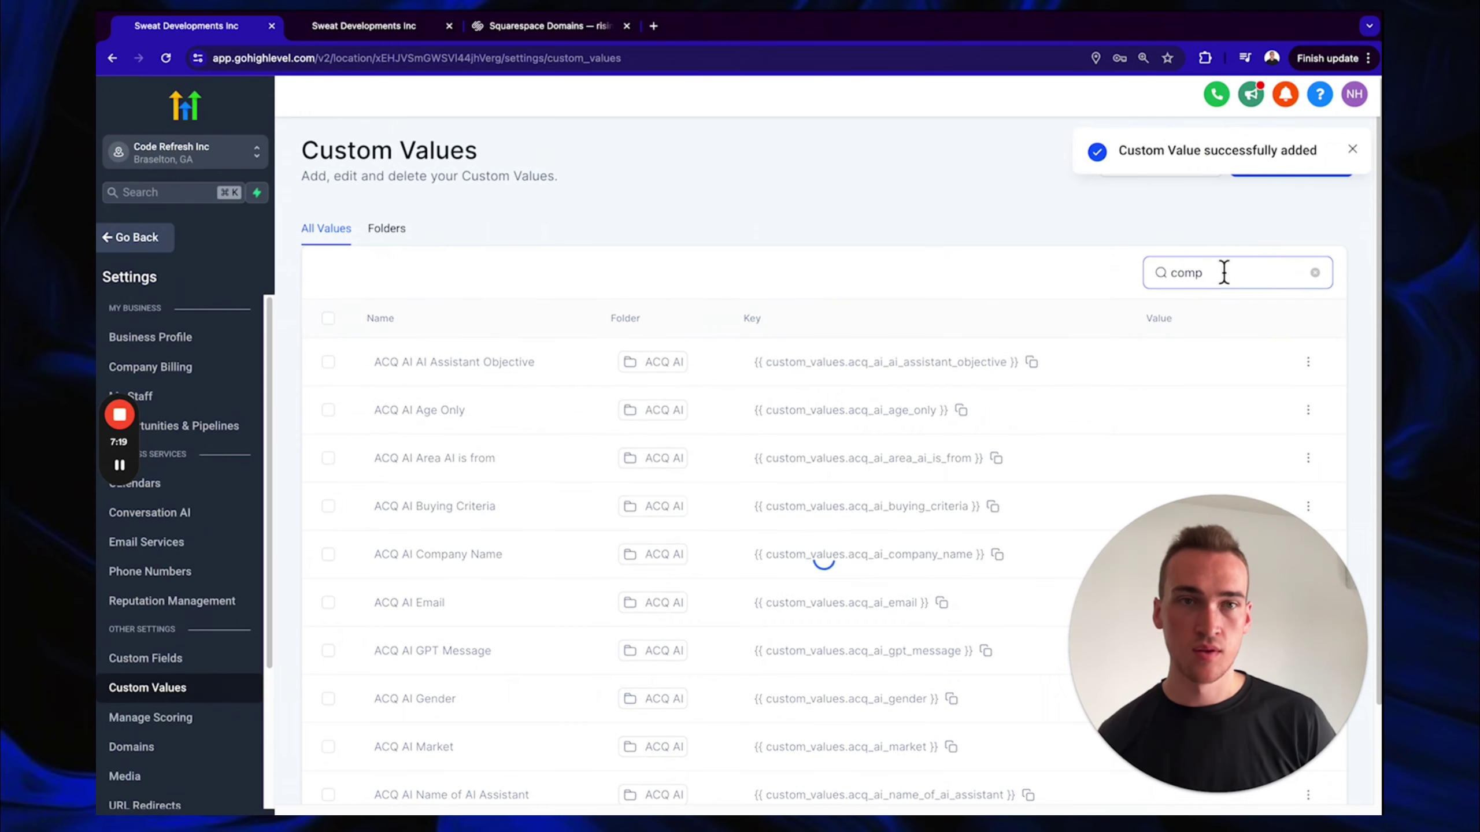
{"action": "left_click", "coordinate": [1308, 458]}
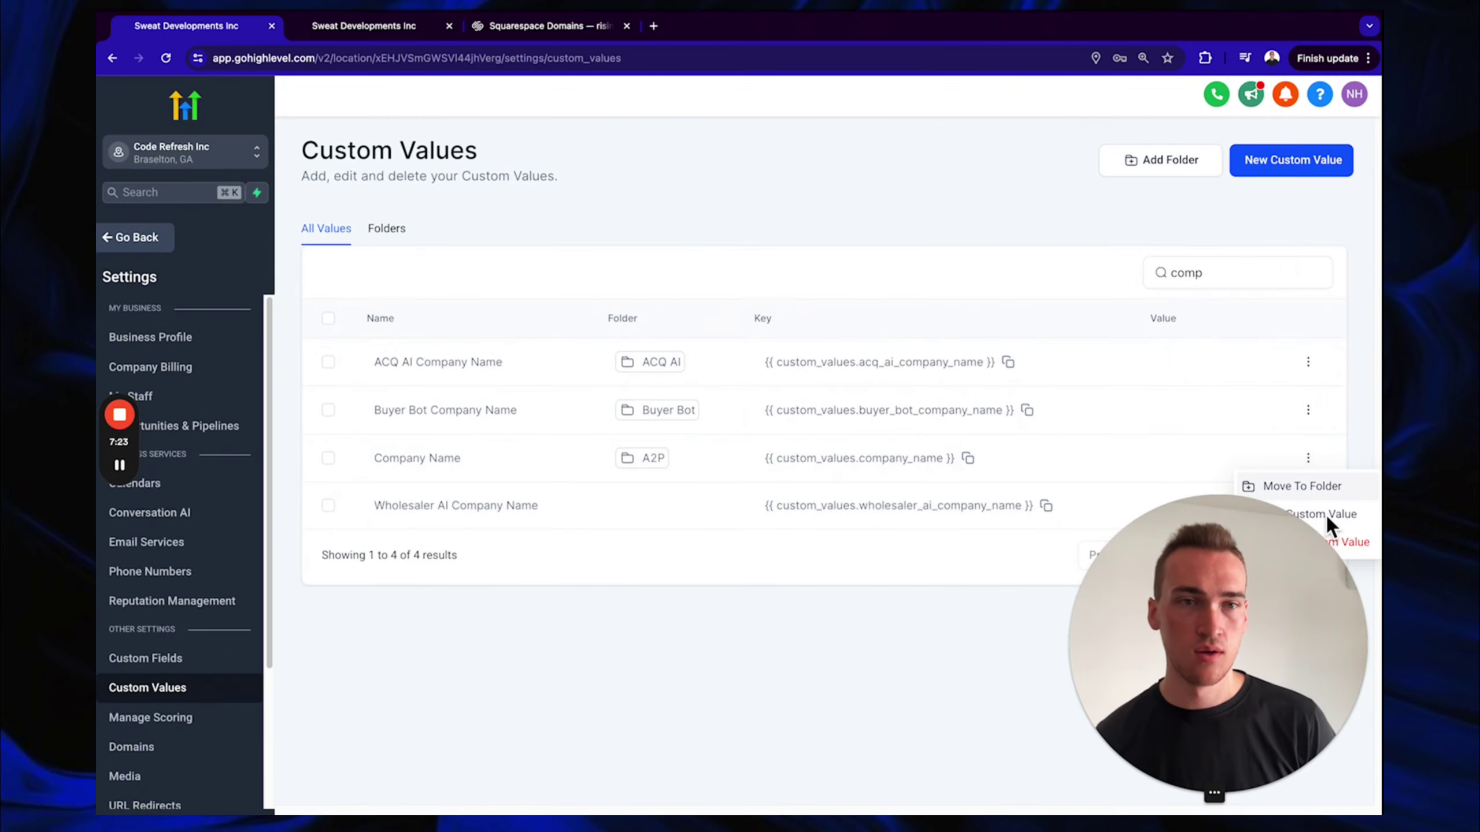
{"action": "left_click", "coordinate": [1288, 512]}
{"action": "left_click", "coordinate": [699, 461]}
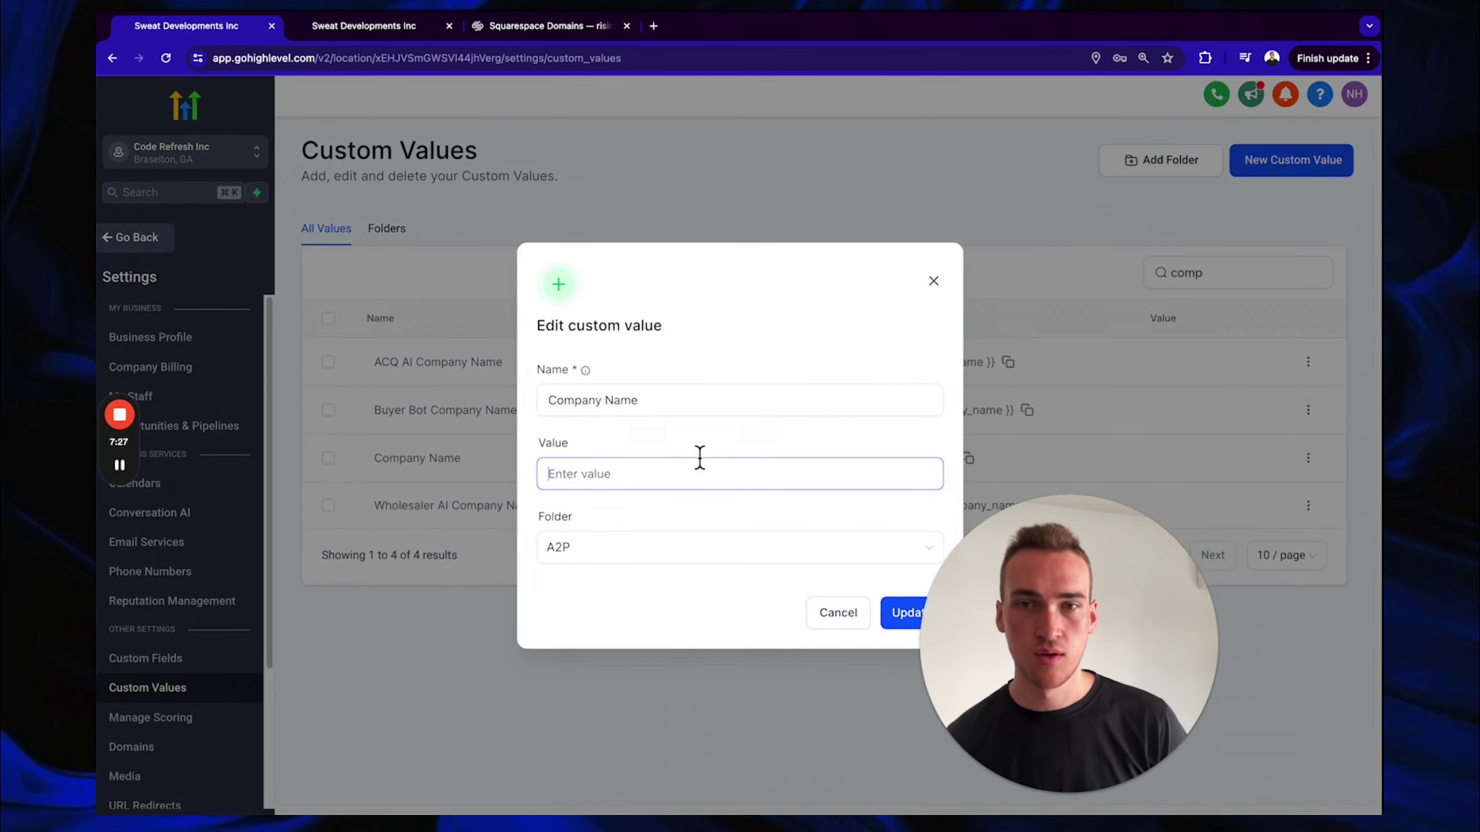
{"action": "left_click", "coordinate": [675, 474]}
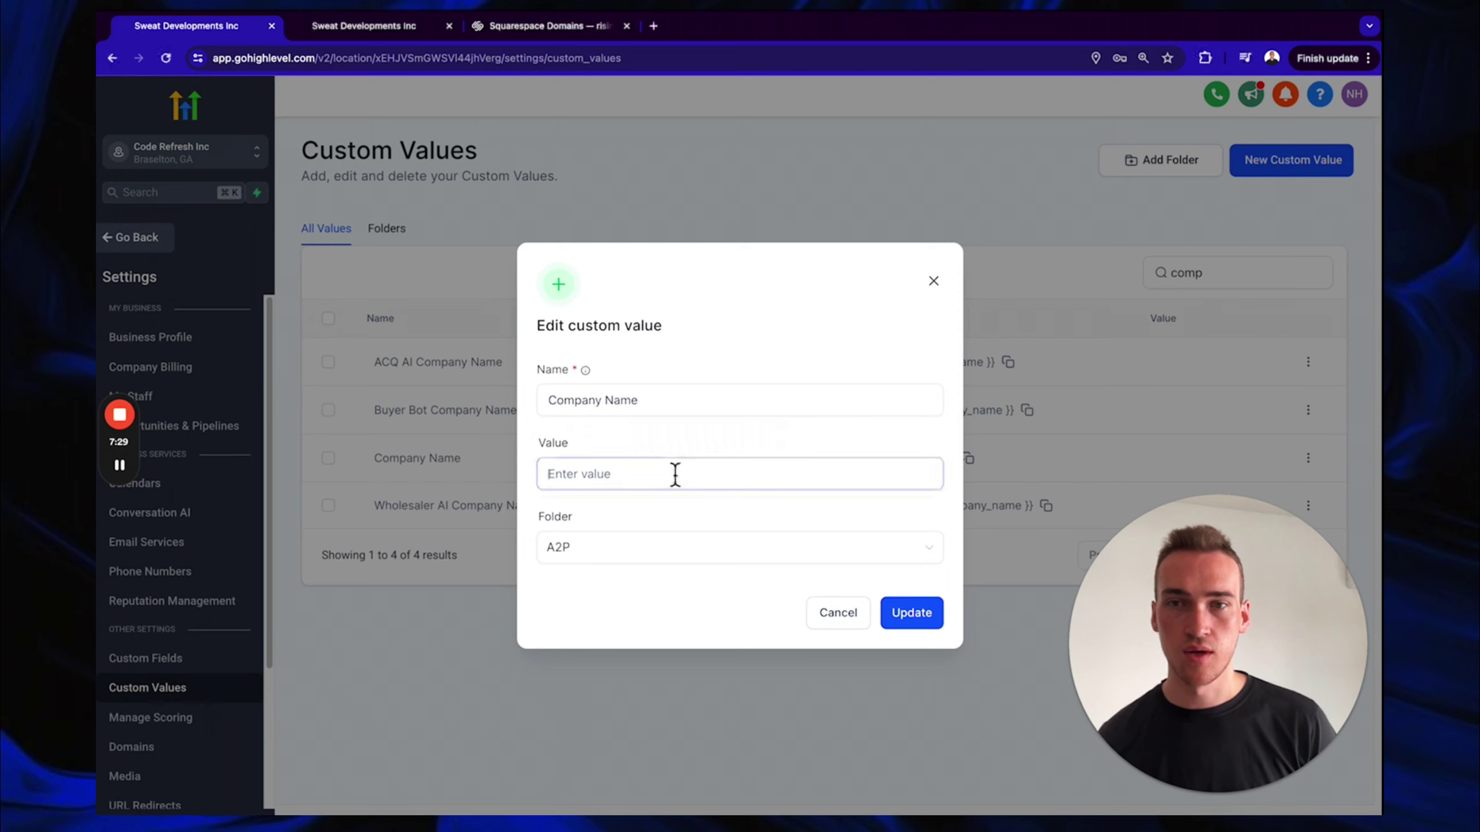
{"action": "type", "text": "Sweat Developments"}
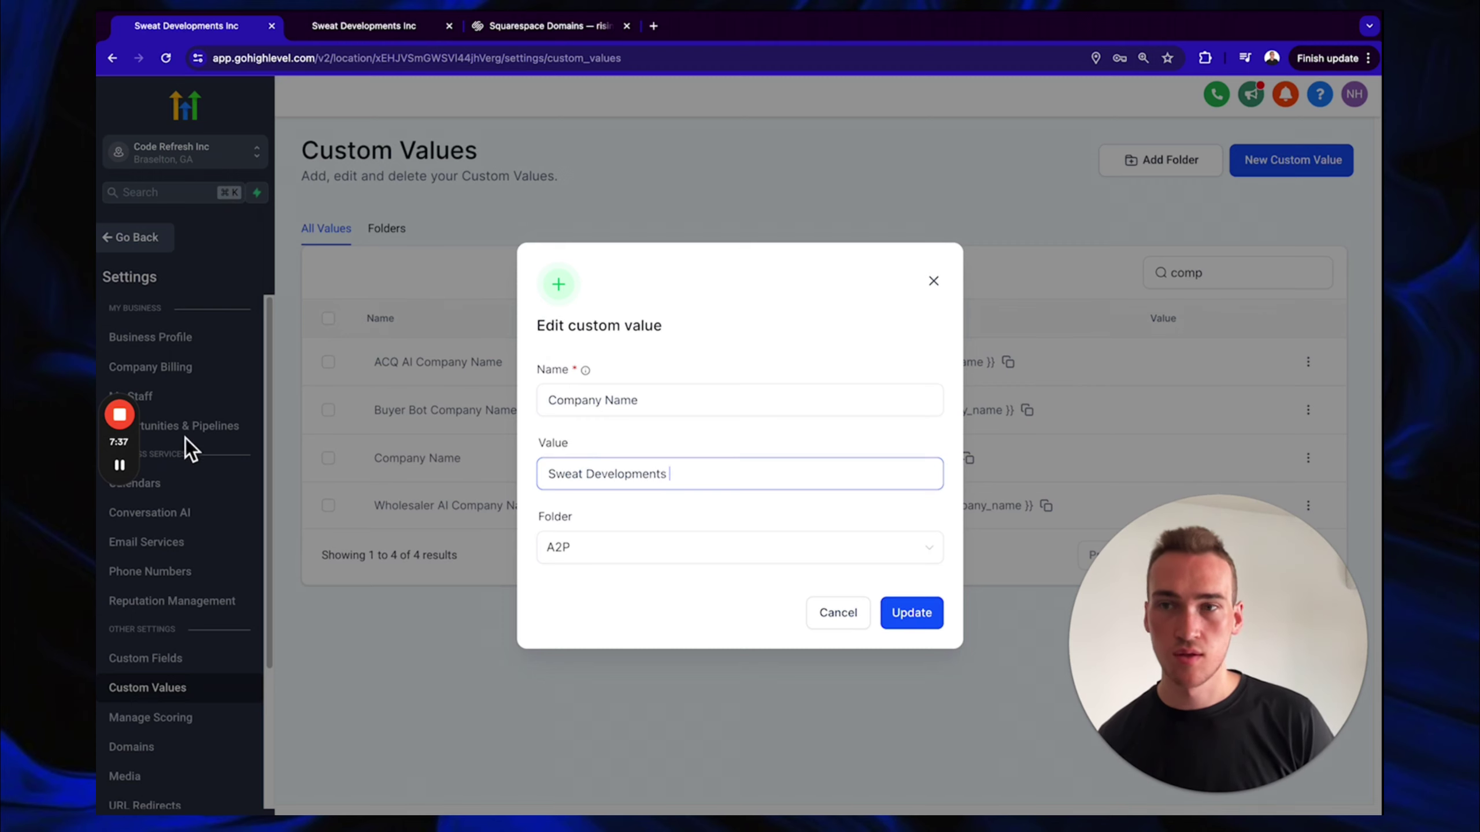
{"action": "left_click", "coordinate": [120, 465]}
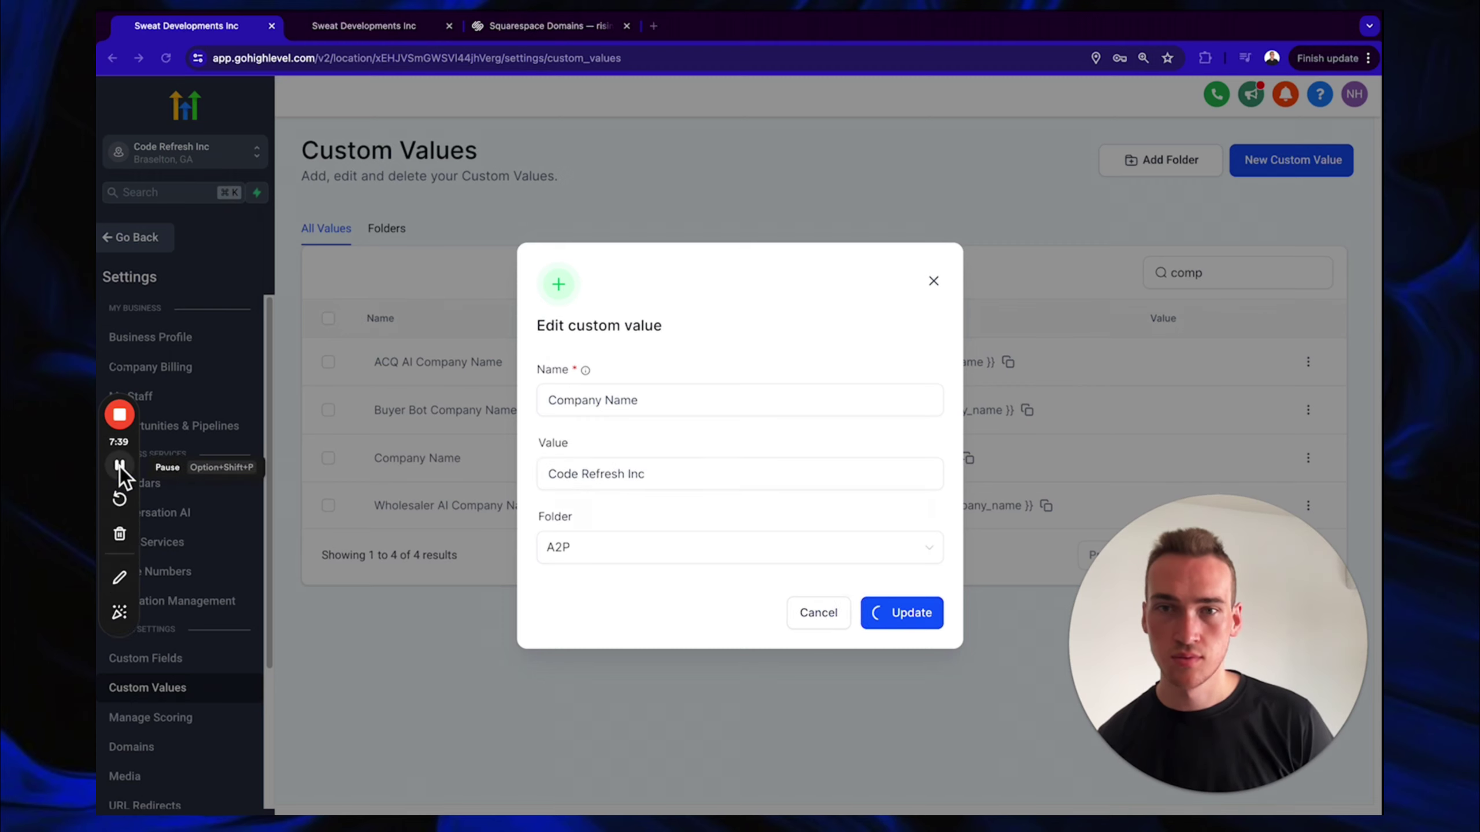
{"action": "key", "text": "Return"}
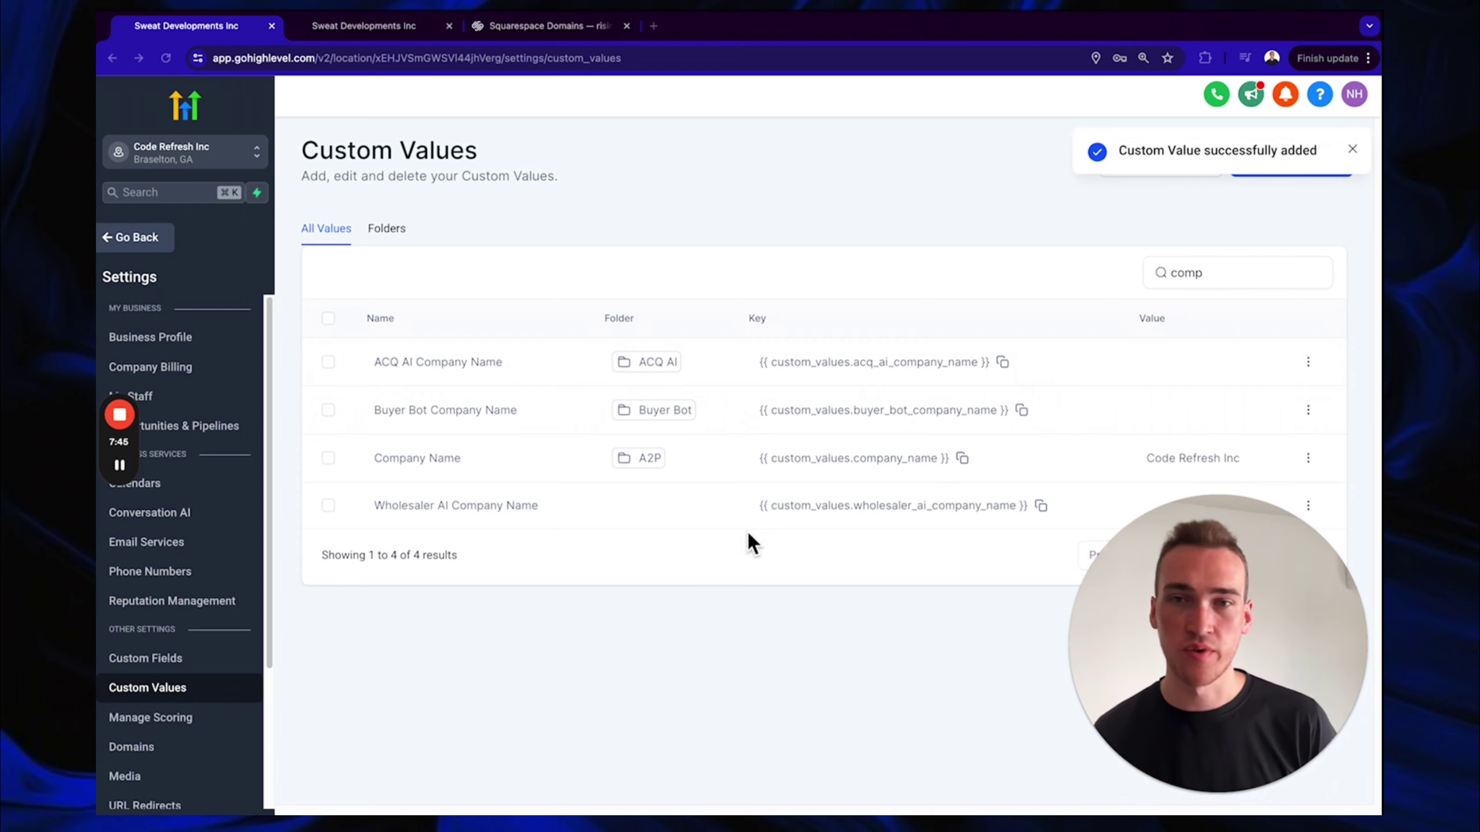
Return to the A2P Approval Website's pages, preview the Terms of Service page and check its company name and domain down to the footer
{"action": "left_click", "coordinate": [150, 240]}
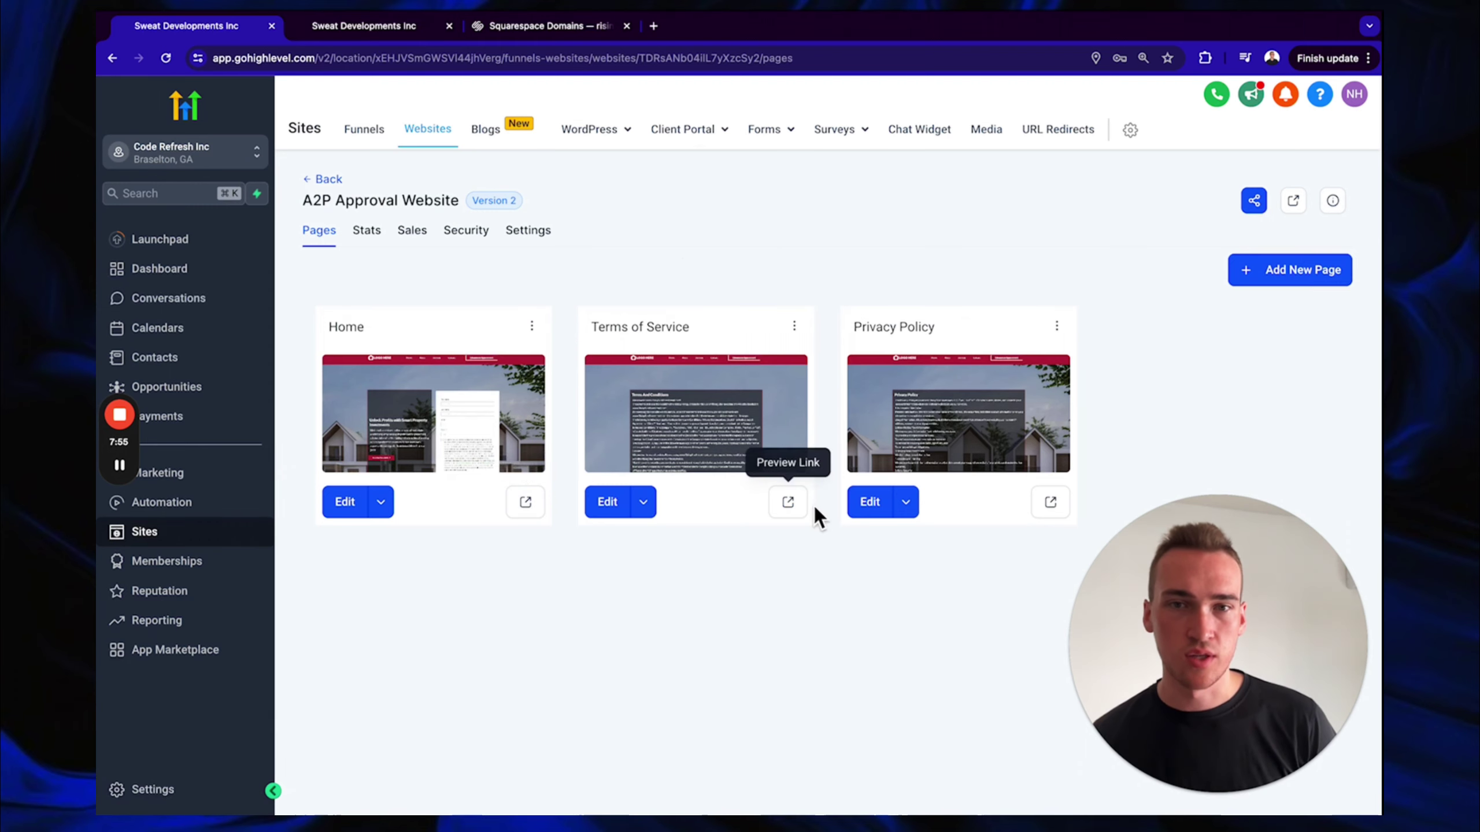
{"action": "left_click", "coordinate": [788, 502]}
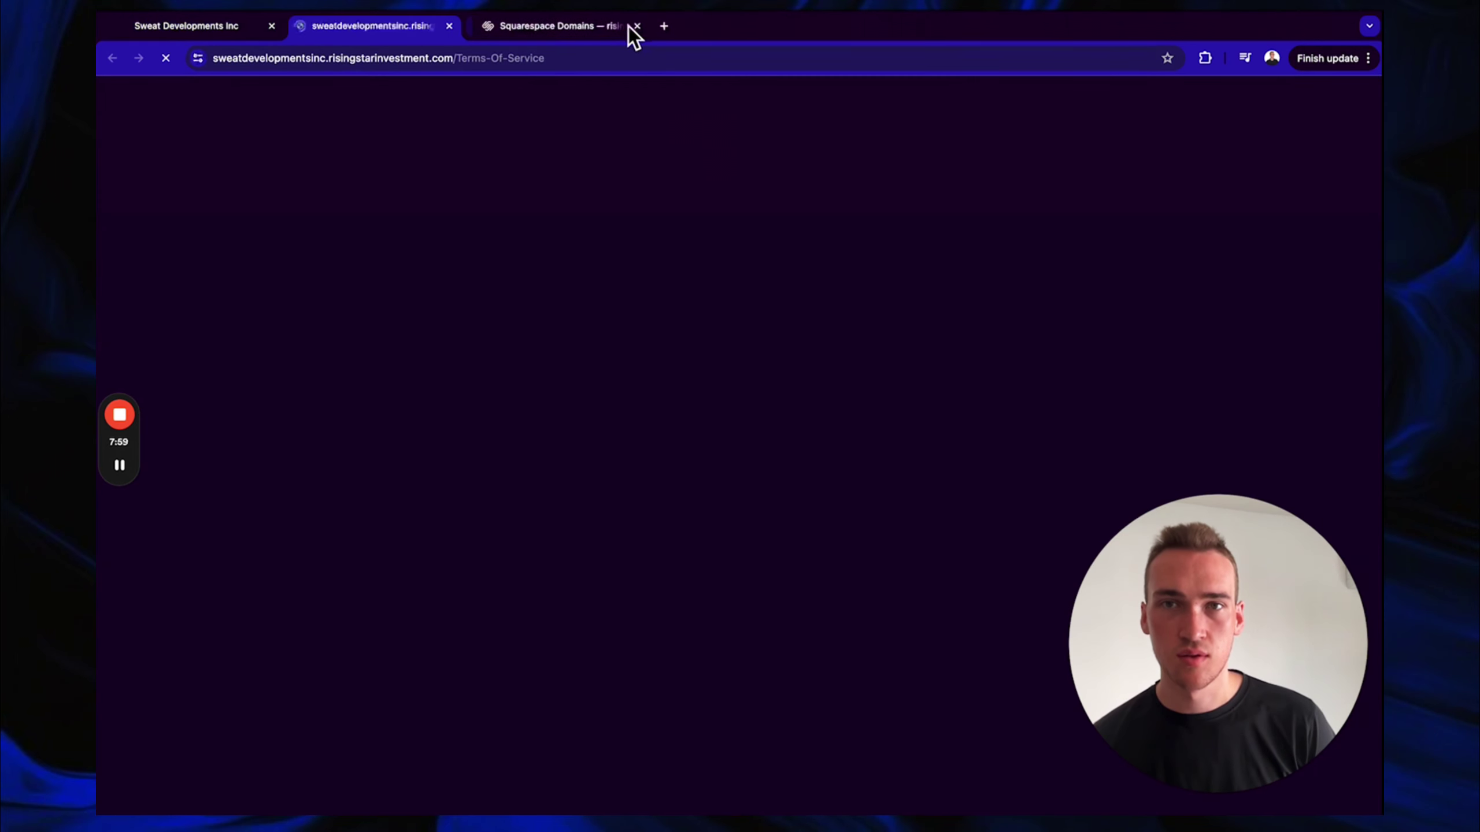
{"action": "scroll", "coordinate": [663, 405], "scroll_direction": "down", "scroll_amount": 6}
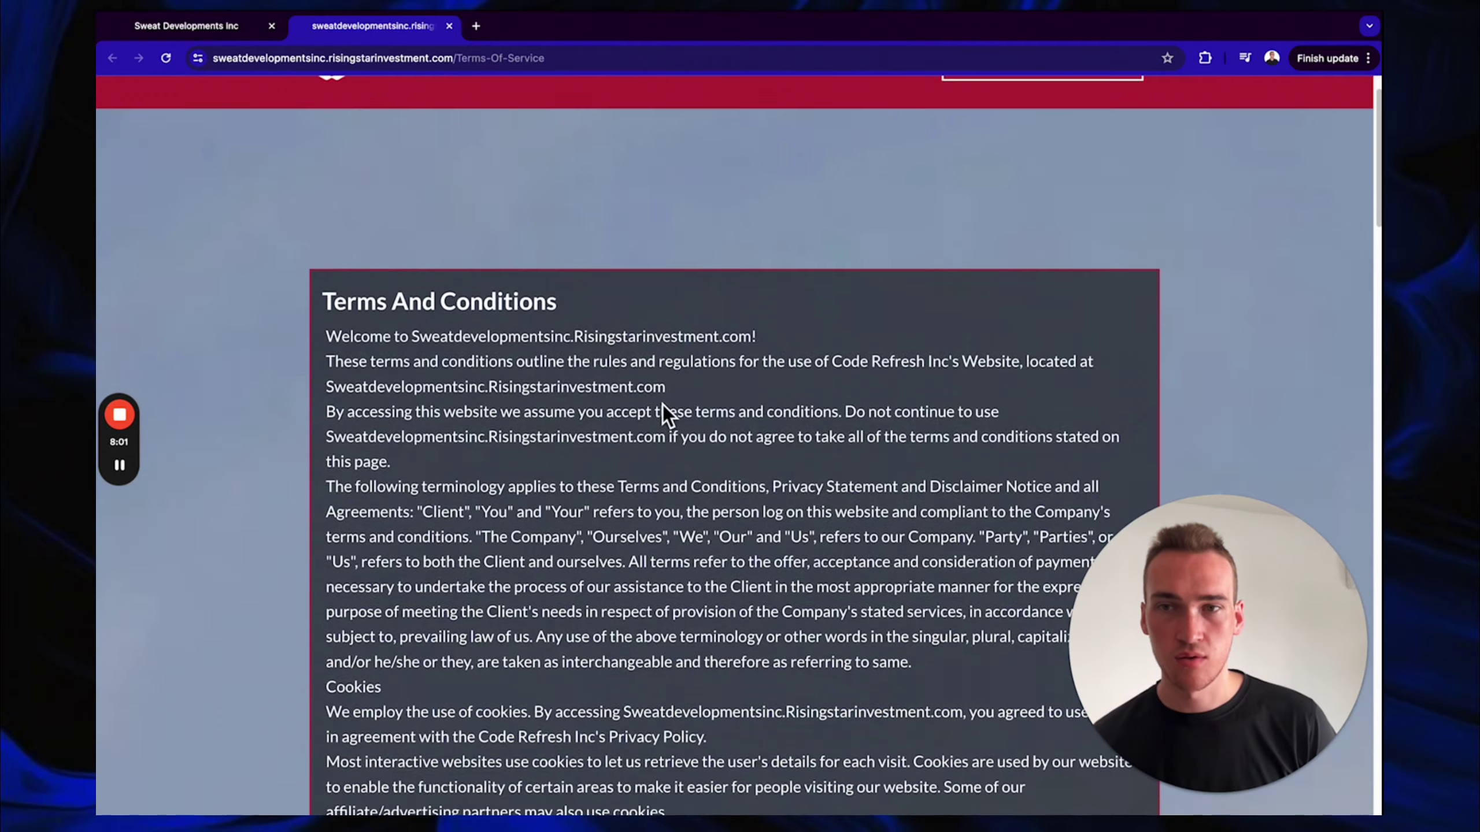
{"action": "scroll", "coordinate": [659, 405], "scroll_direction": "down", "scroll_amount": 20}
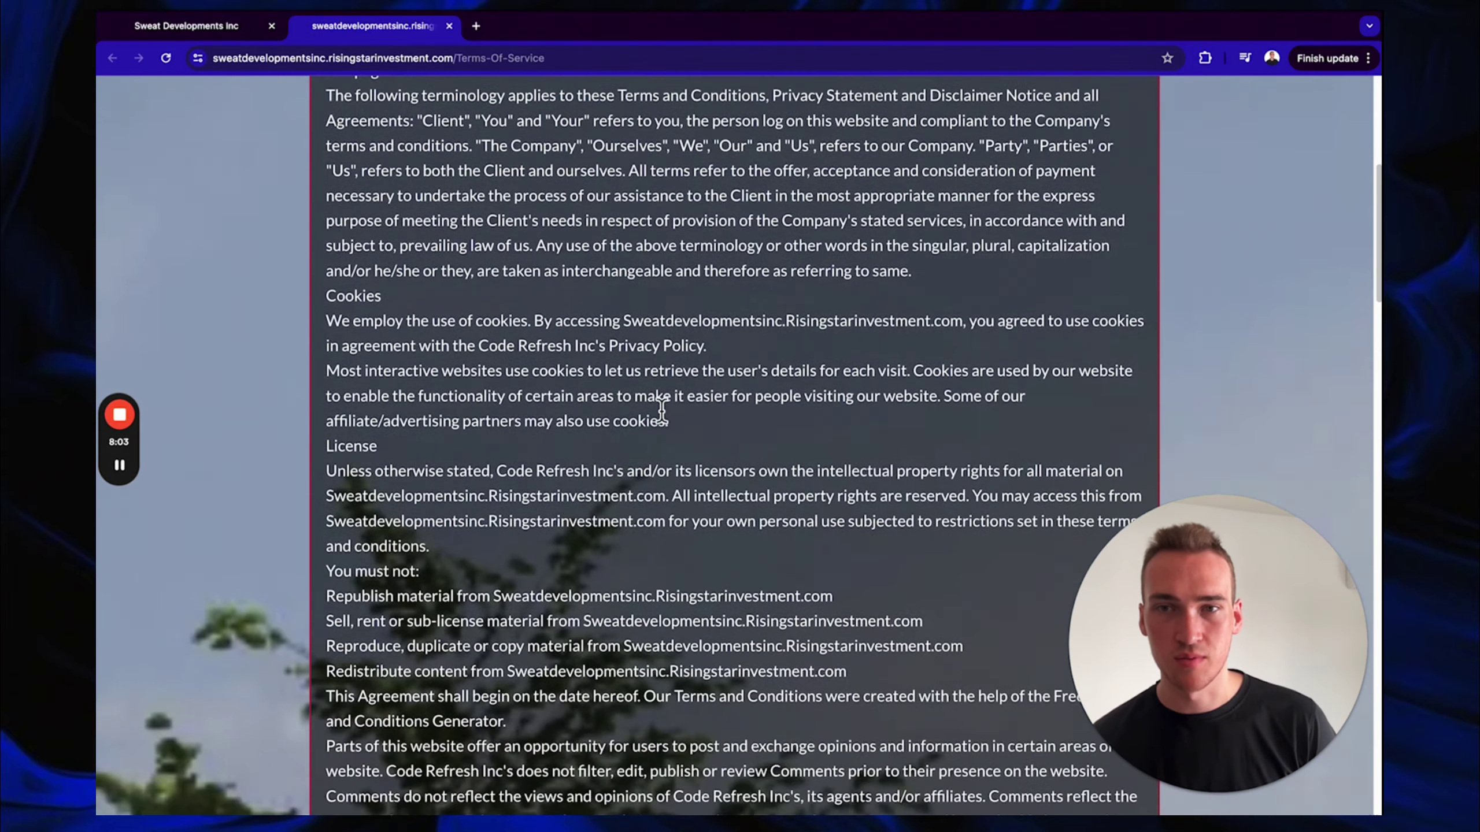
{"action": "scroll", "coordinate": [661, 410], "scroll_direction": "down", "scroll_amount": 20}
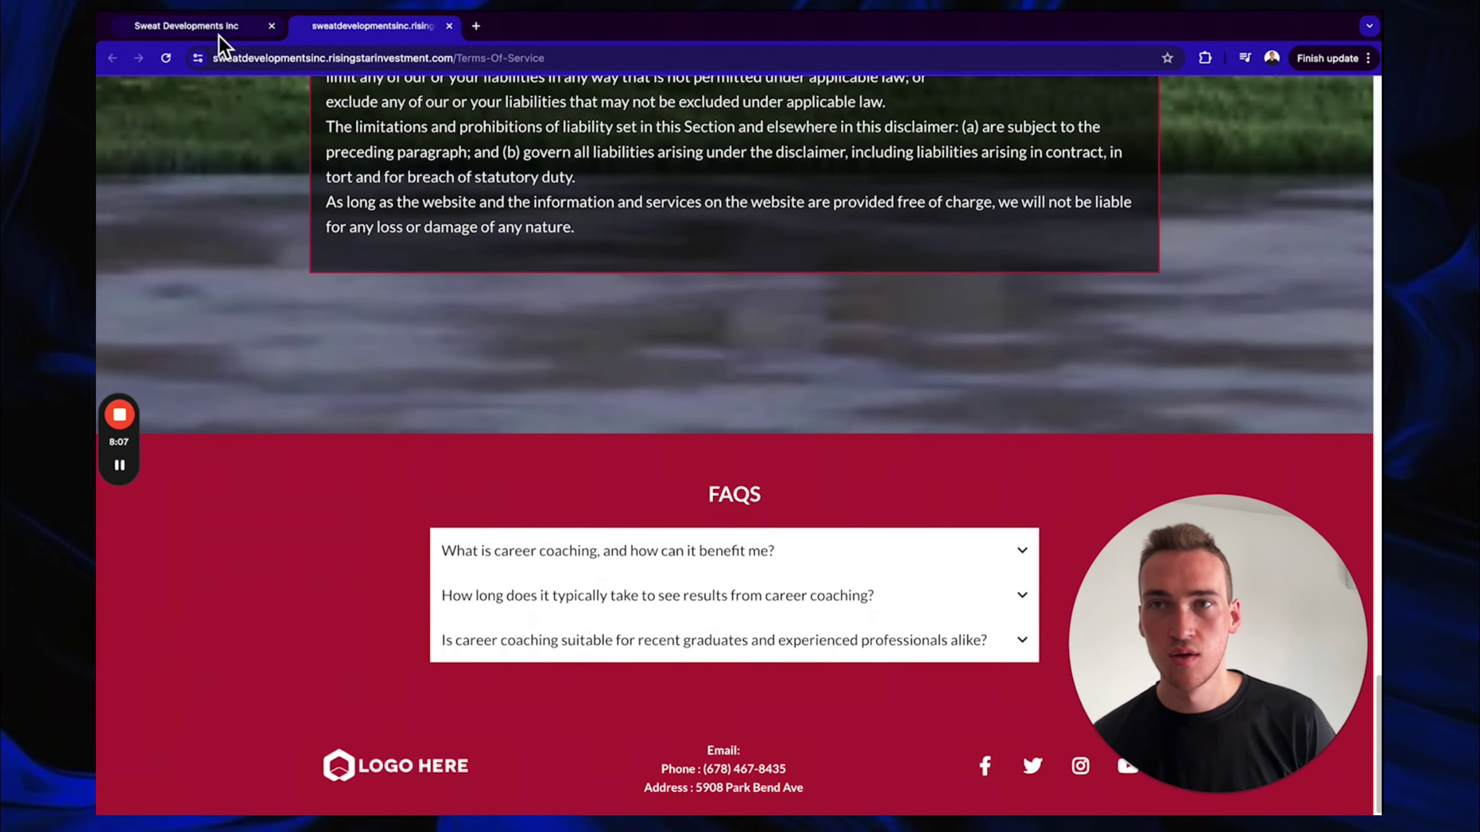
Go back to the website's page list in GoHighLevel, preview the Privacy Policy page and look through its text
{"action": "left_click", "coordinate": [219, 34]}
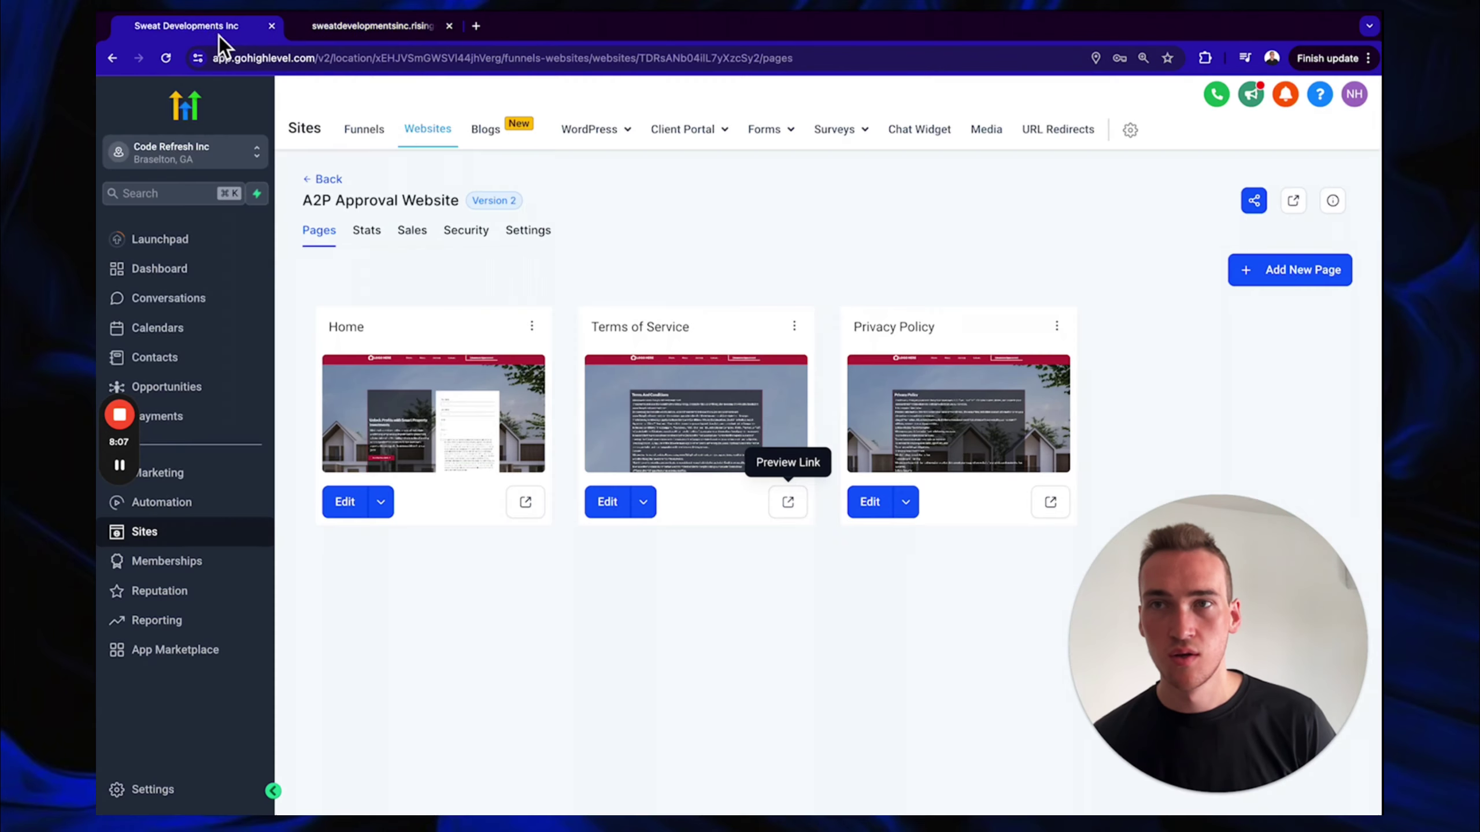
{"action": "left_click", "coordinate": [1044, 497]}
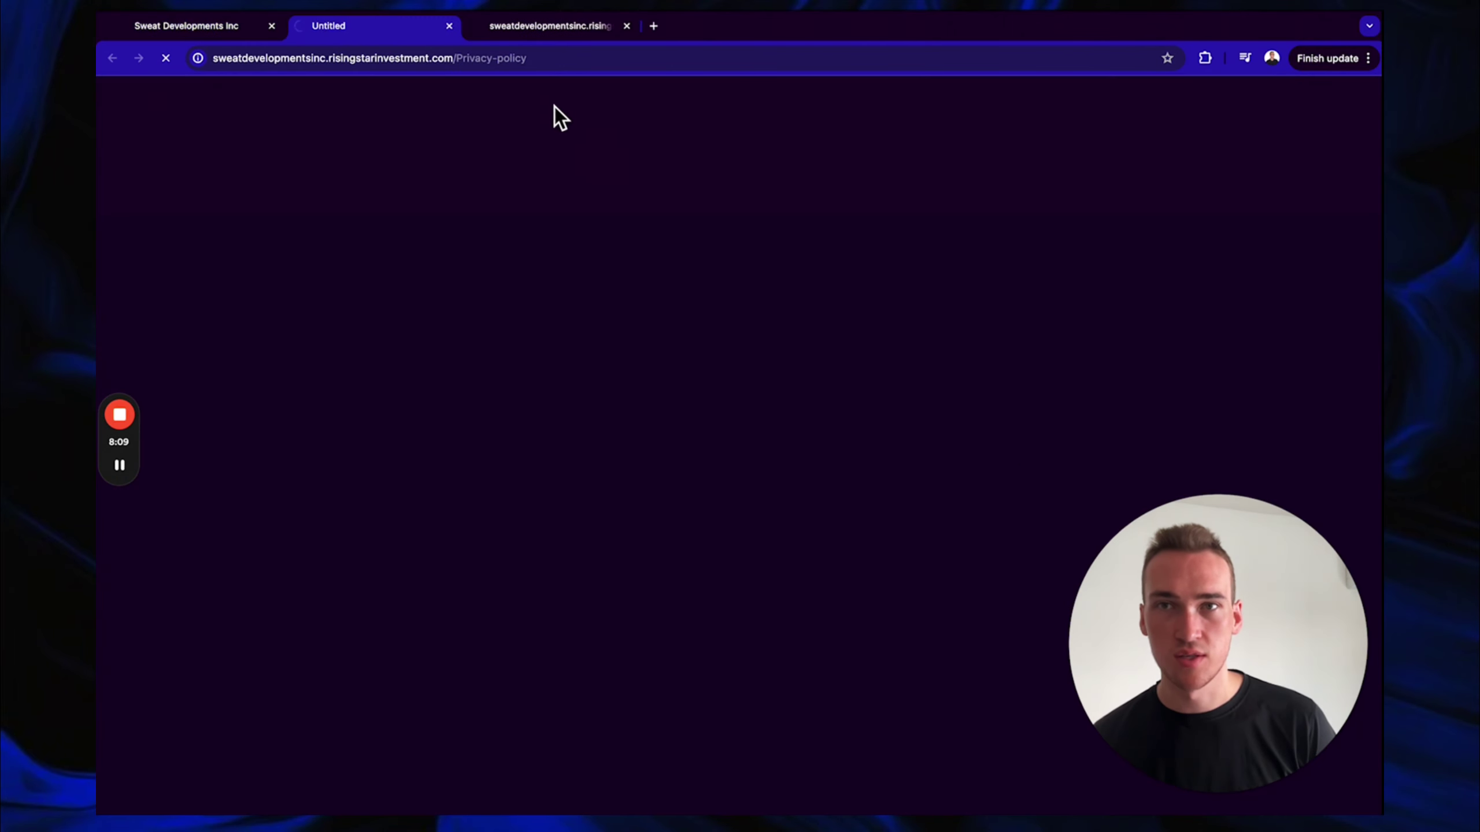
{"action": "left_click", "coordinate": [542, 25]}
{"action": "left_click", "coordinate": [388, 31]}
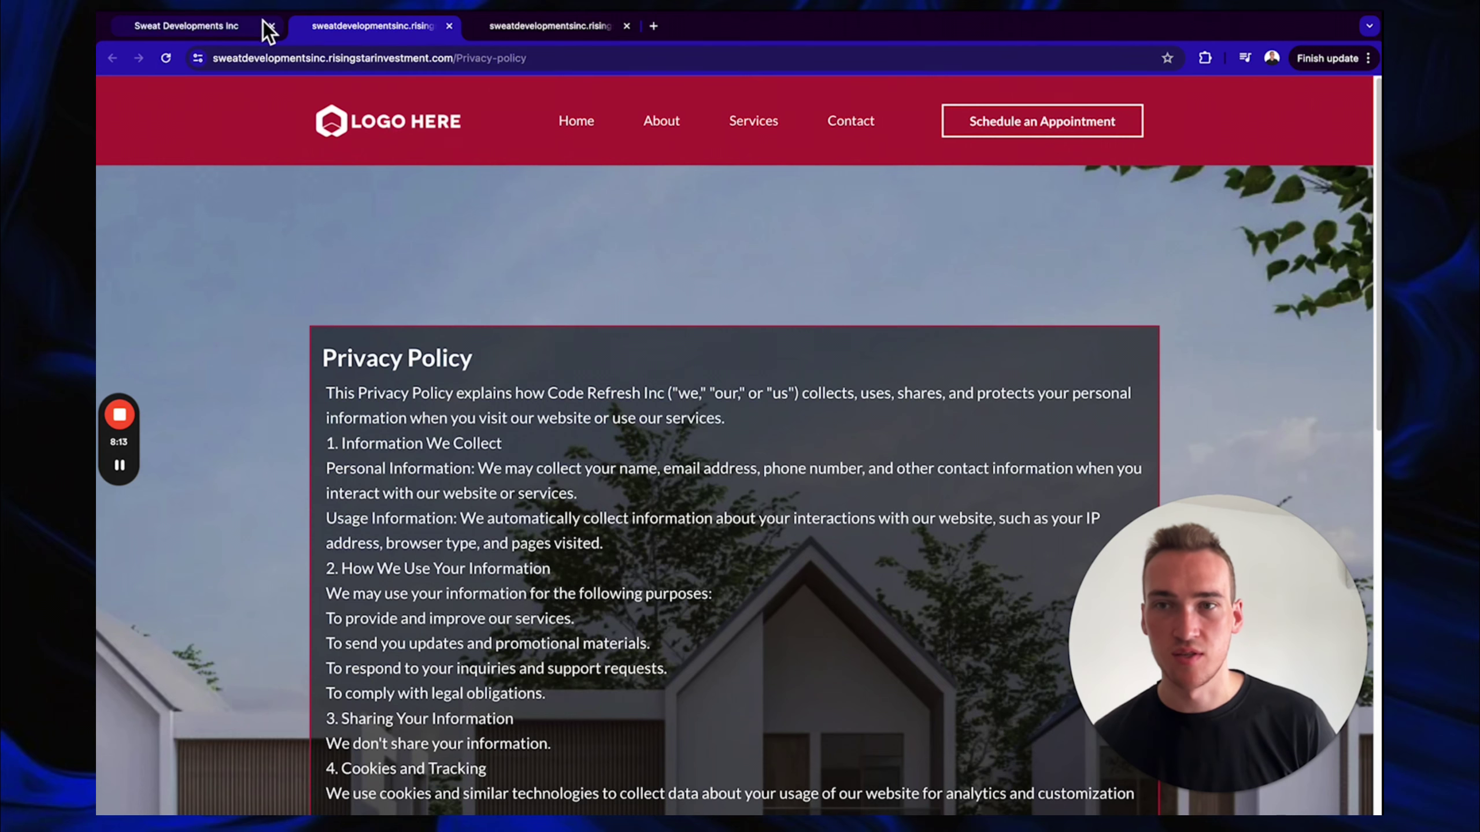
{"action": "scroll", "coordinate": [869, 617], "scroll_direction": "down", "scroll_amount": 15}
{"action": "scroll", "coordinate": [687, 484], "scroll_direction": "up", "scroll_amount": 14}
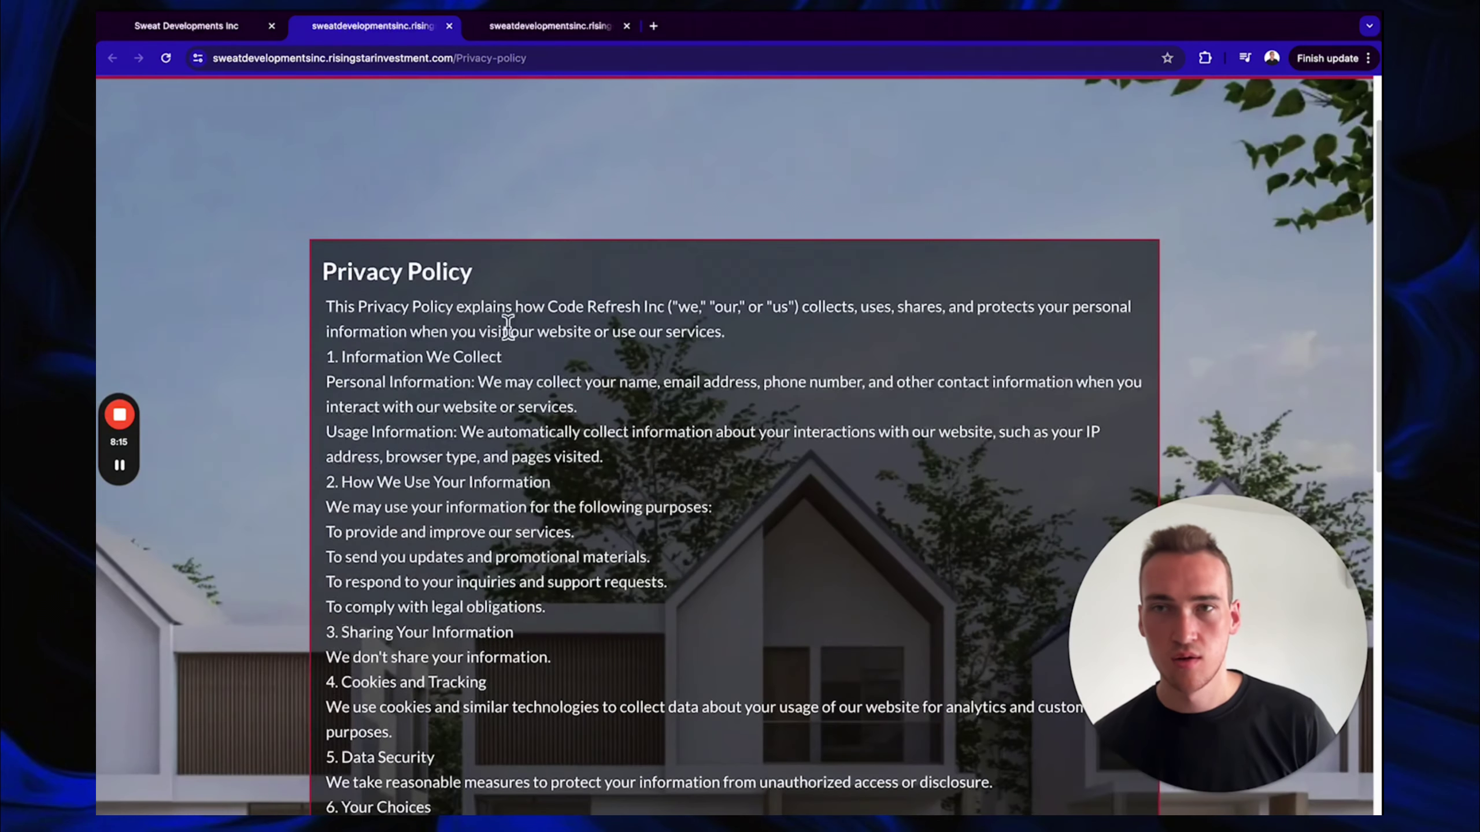
Return to GoHighLevel, open the A2P Form in the form builder and select its consent text block
{"action": "left_click", "coordinate": [220, 33]}
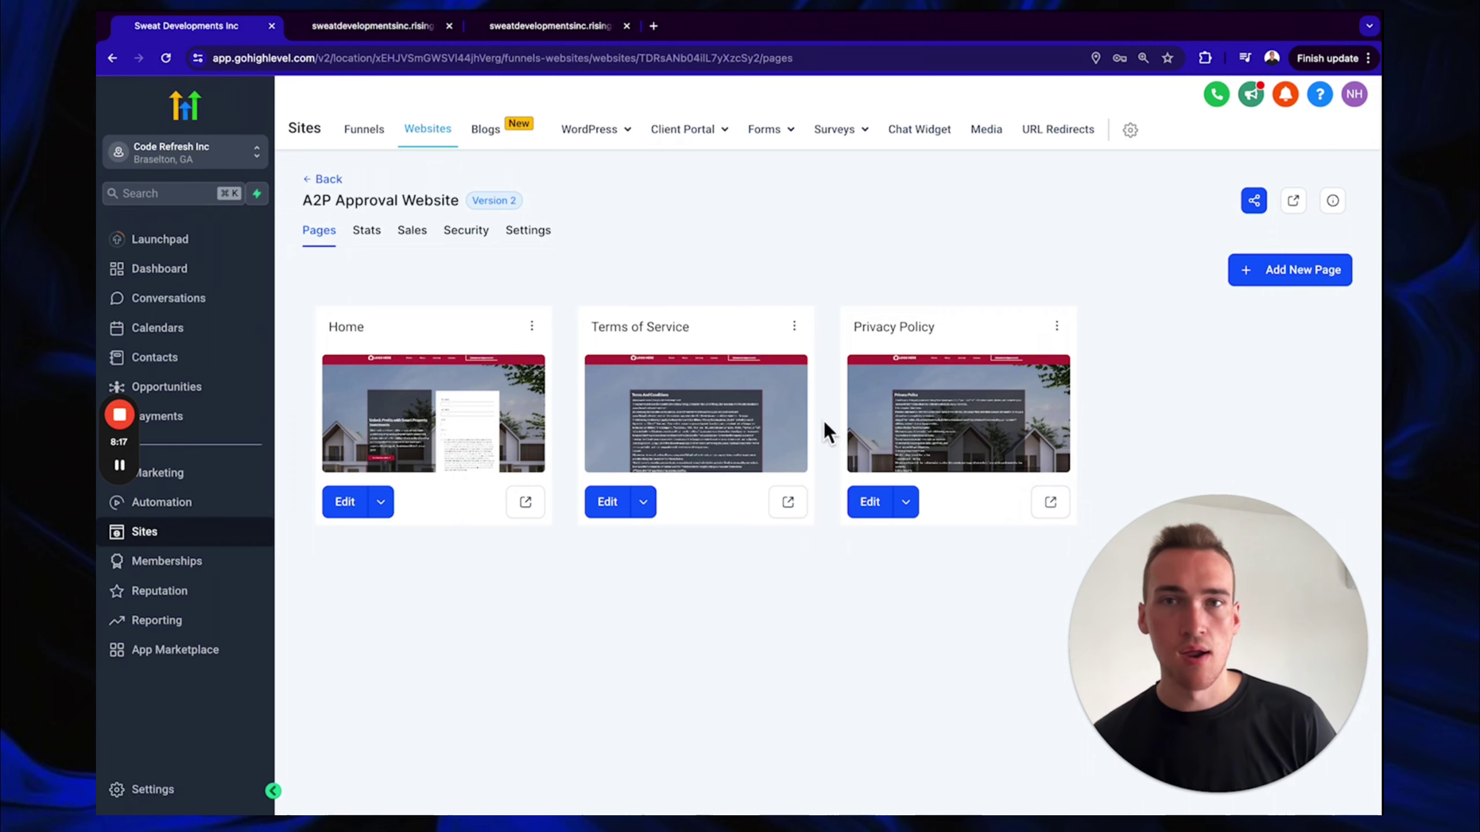
{"action": "mouse_move", "coordinate": [771, 140]}
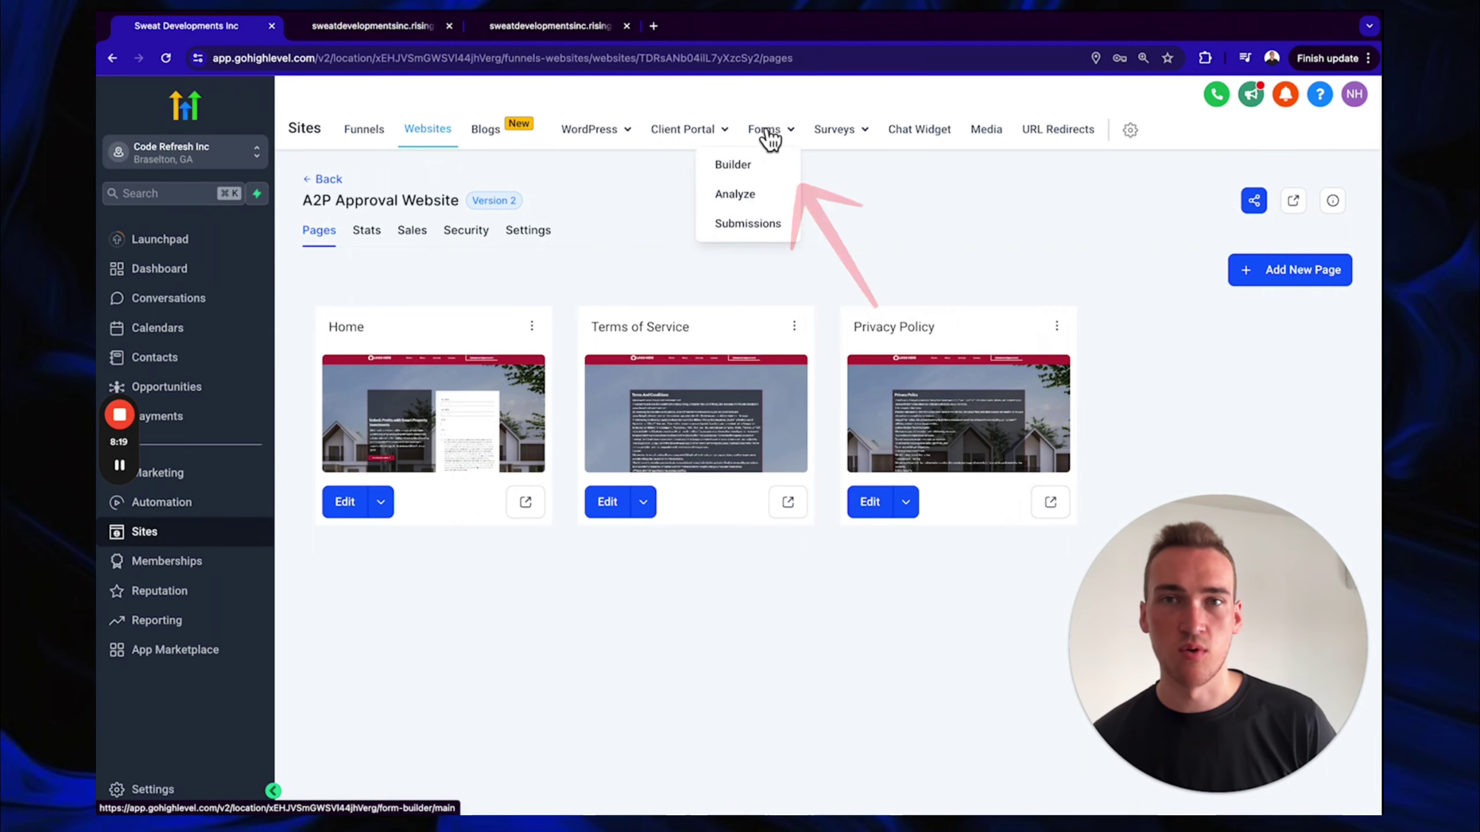
{"action": "left_click", "coordinate": [749, 164]}
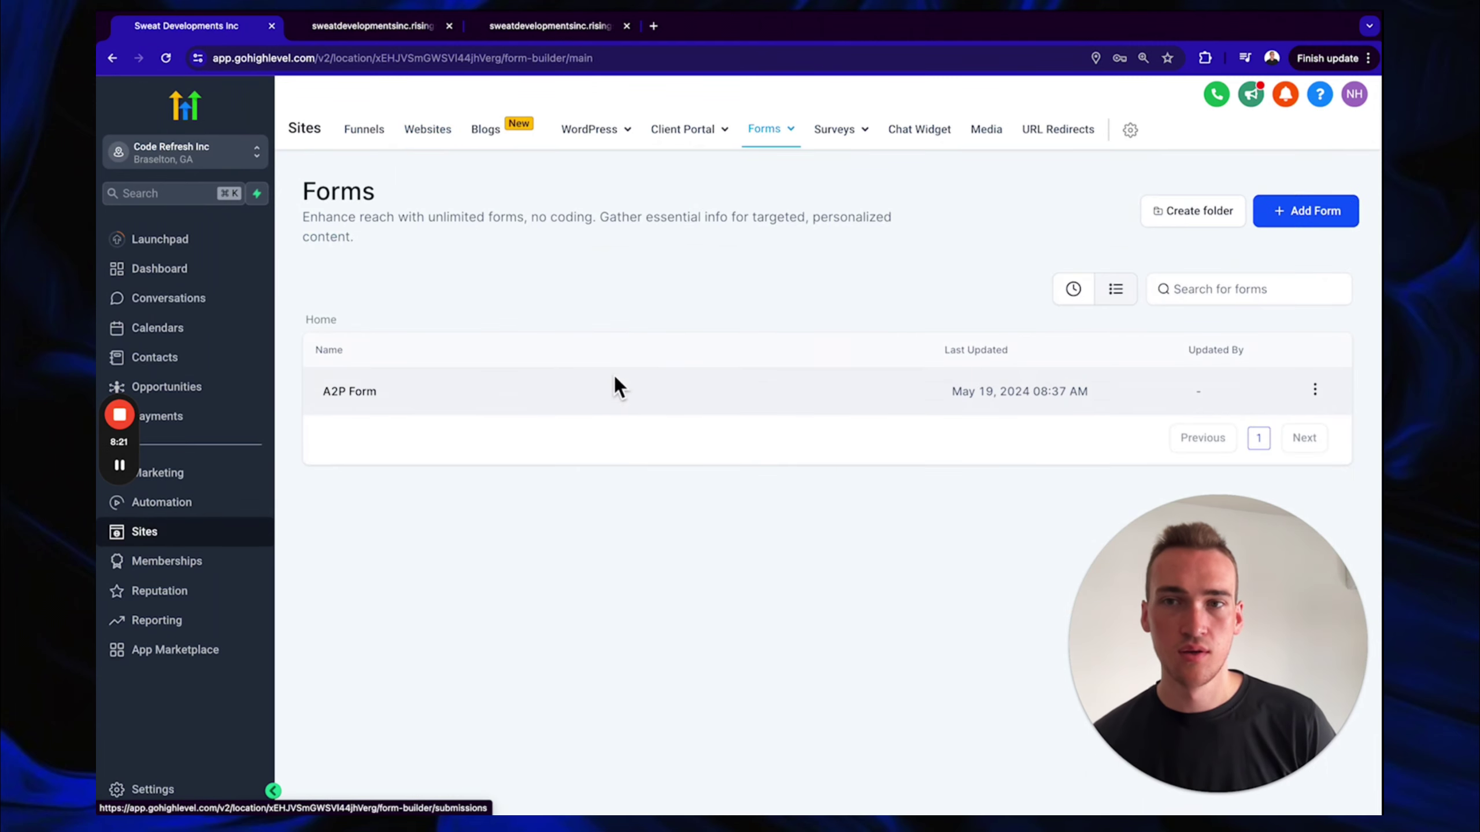
{"action": "left_click", "coordinate": [337, 394]}
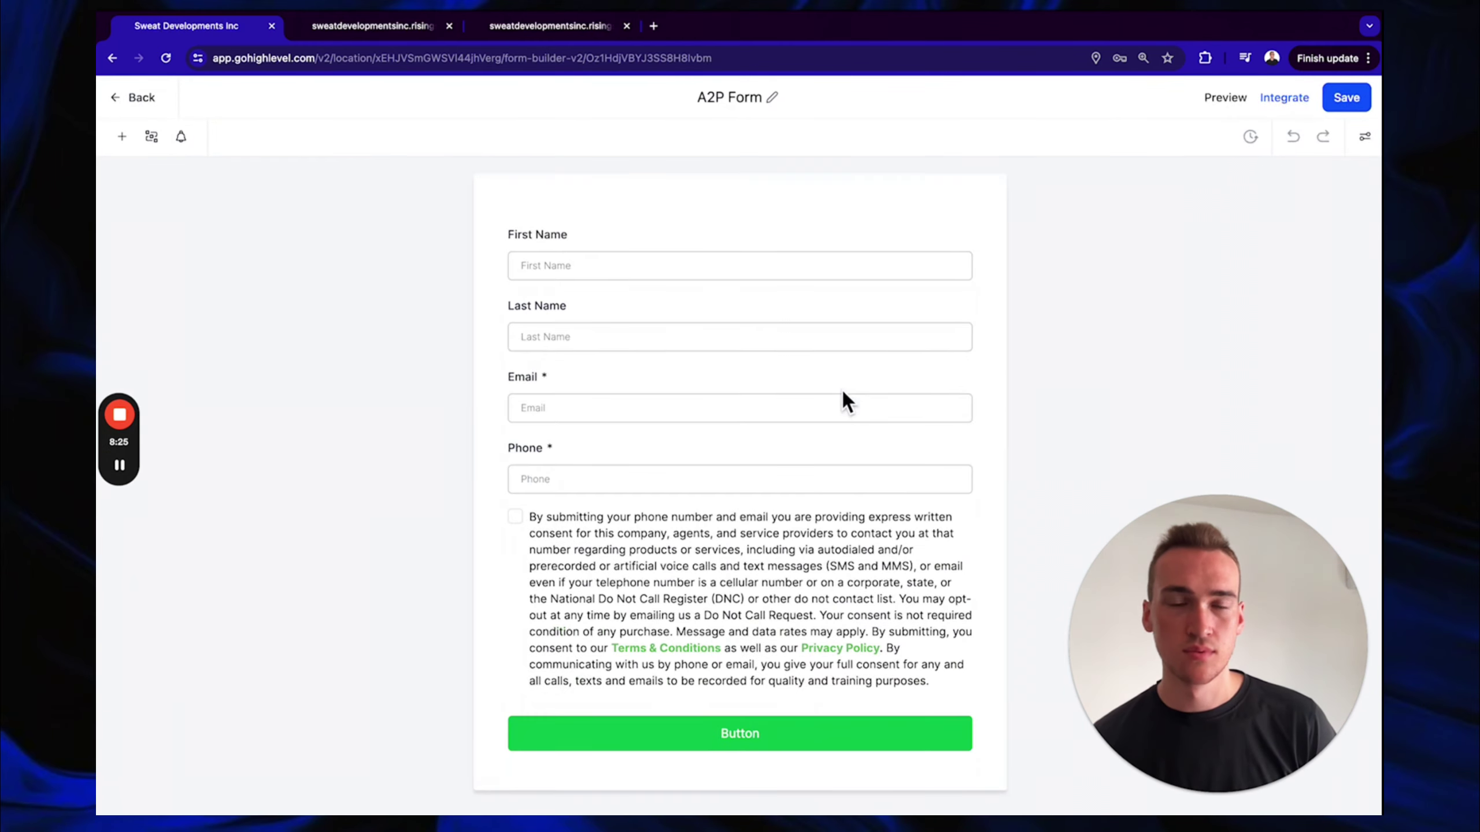
{"action": "left_click", "coordinate": [699, 588]}
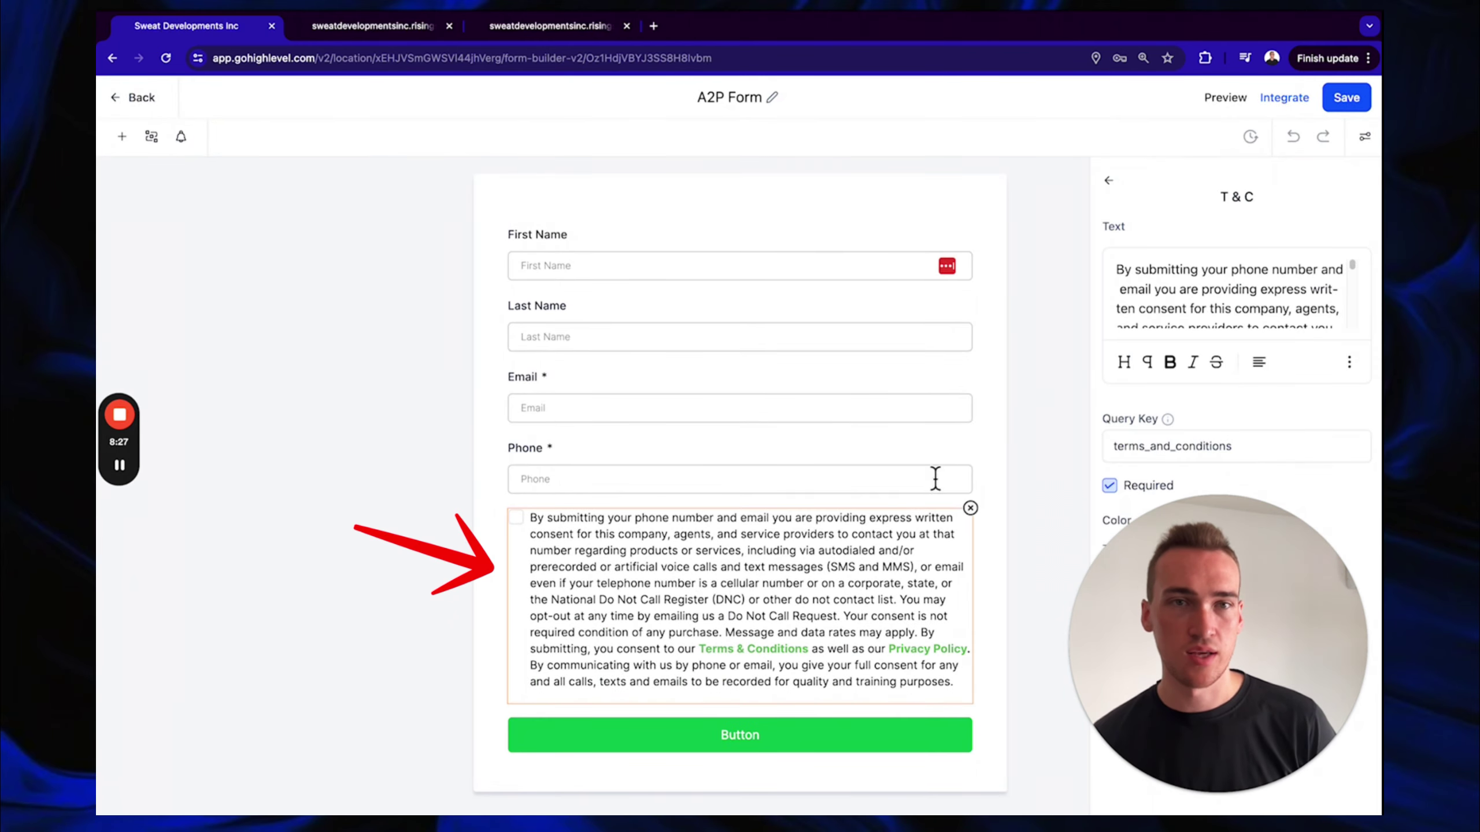
Link the Terms & Conditions text in the consent block to the copied address of the site's Terms-Of-Service page
{"action": "scroll", "coordinate": [1222, 301], "scroll_direction": "down", "scroll_amount": 5}
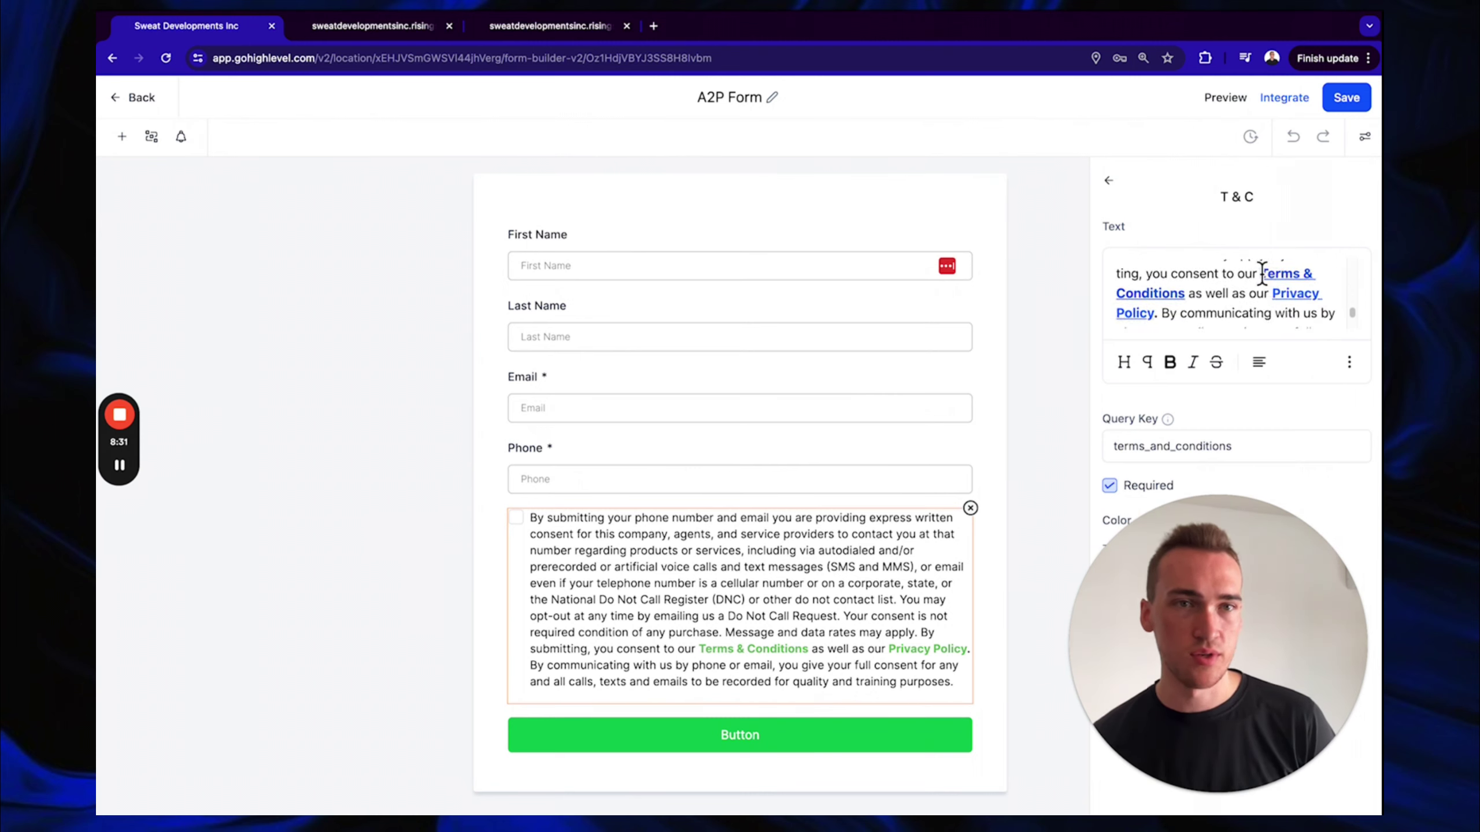
{"action": "left_click_drag", "start_coordinate": [1269, 280], "coordinate": [1192, 294]}
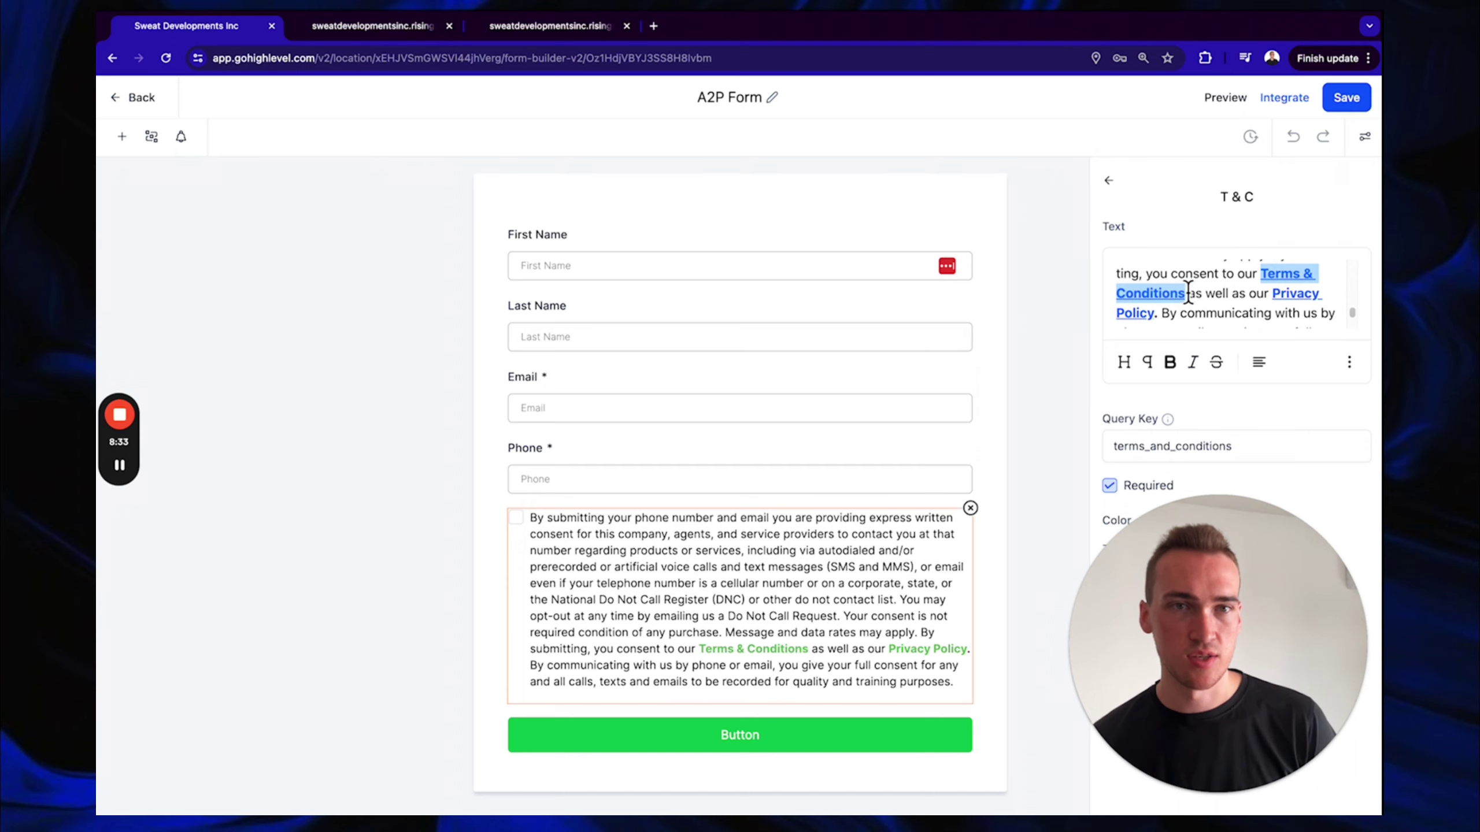
{"action": "left_click", "coordinate": [1348, 362]}
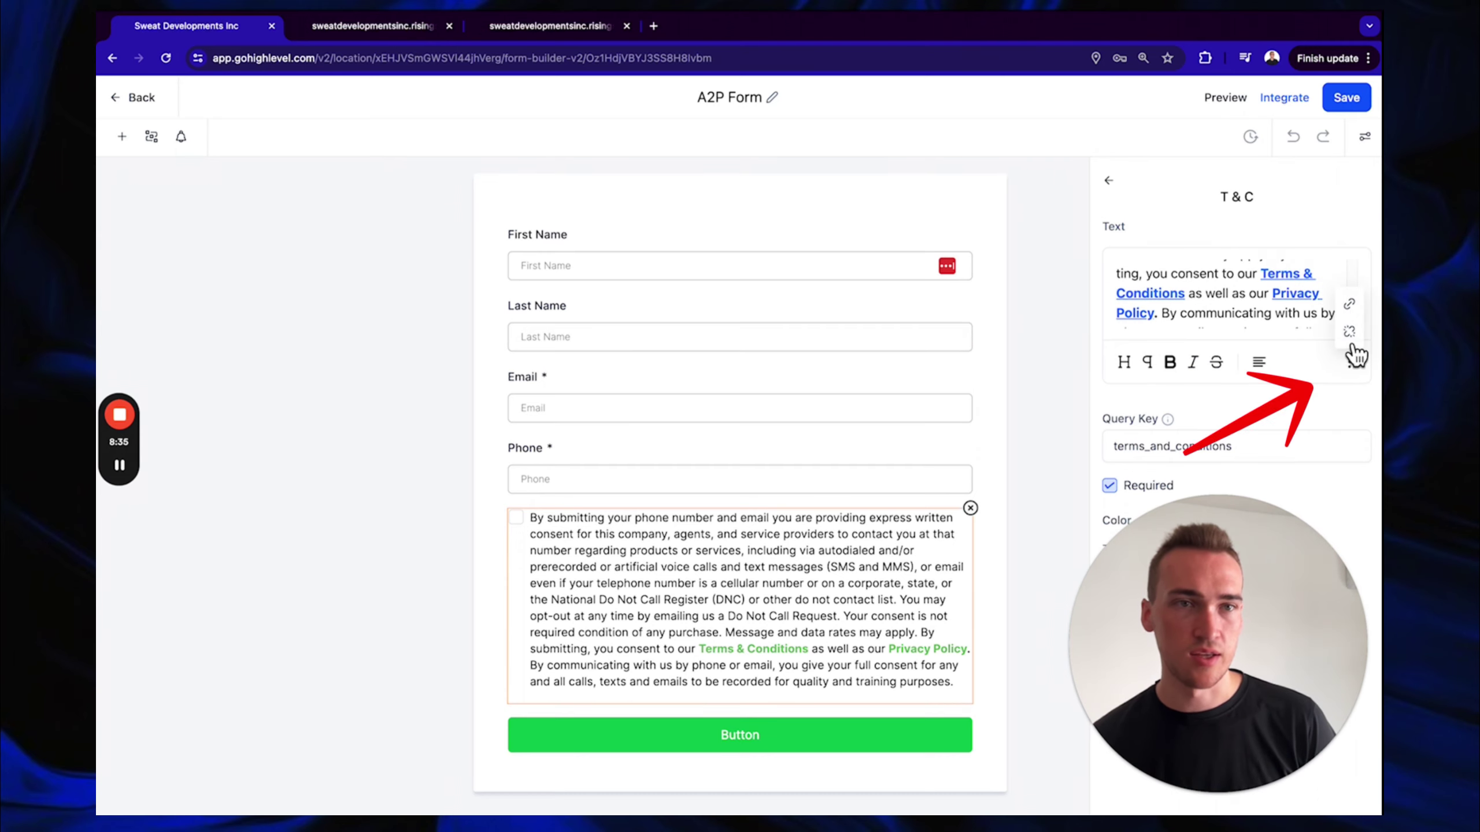
{"action": "left_click", "coordinate": [1348, 317]}
{"action": "left_click_drag", "start_coordinate": [839, 449], "coordinate": [804, 379]}
{"action": "key", "text": "BackSpace"}
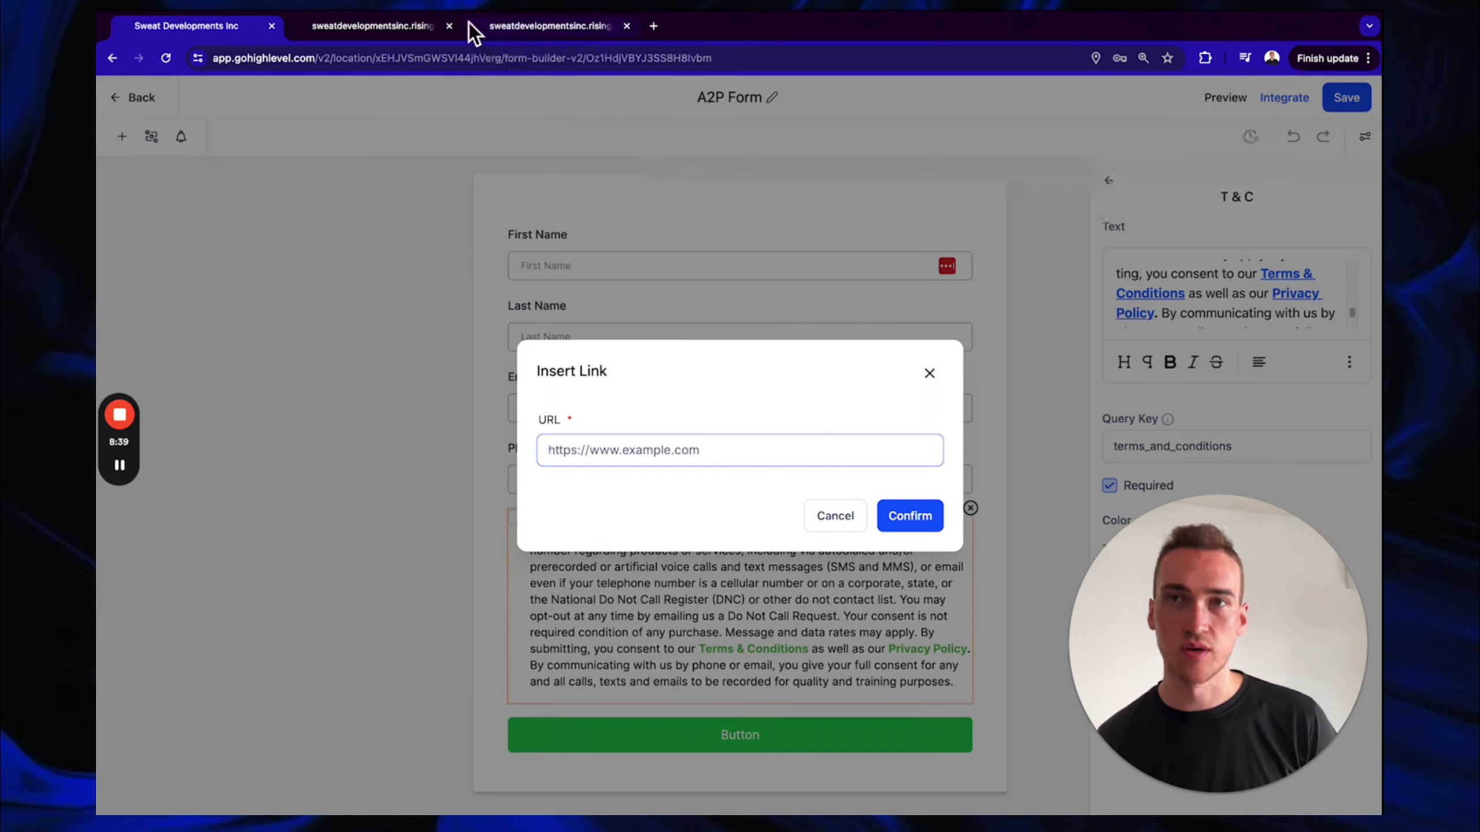
{"action": "left_click", "coordinate": [415, 28]}
{"action": "left_click", "coordinate": [411, 58]}
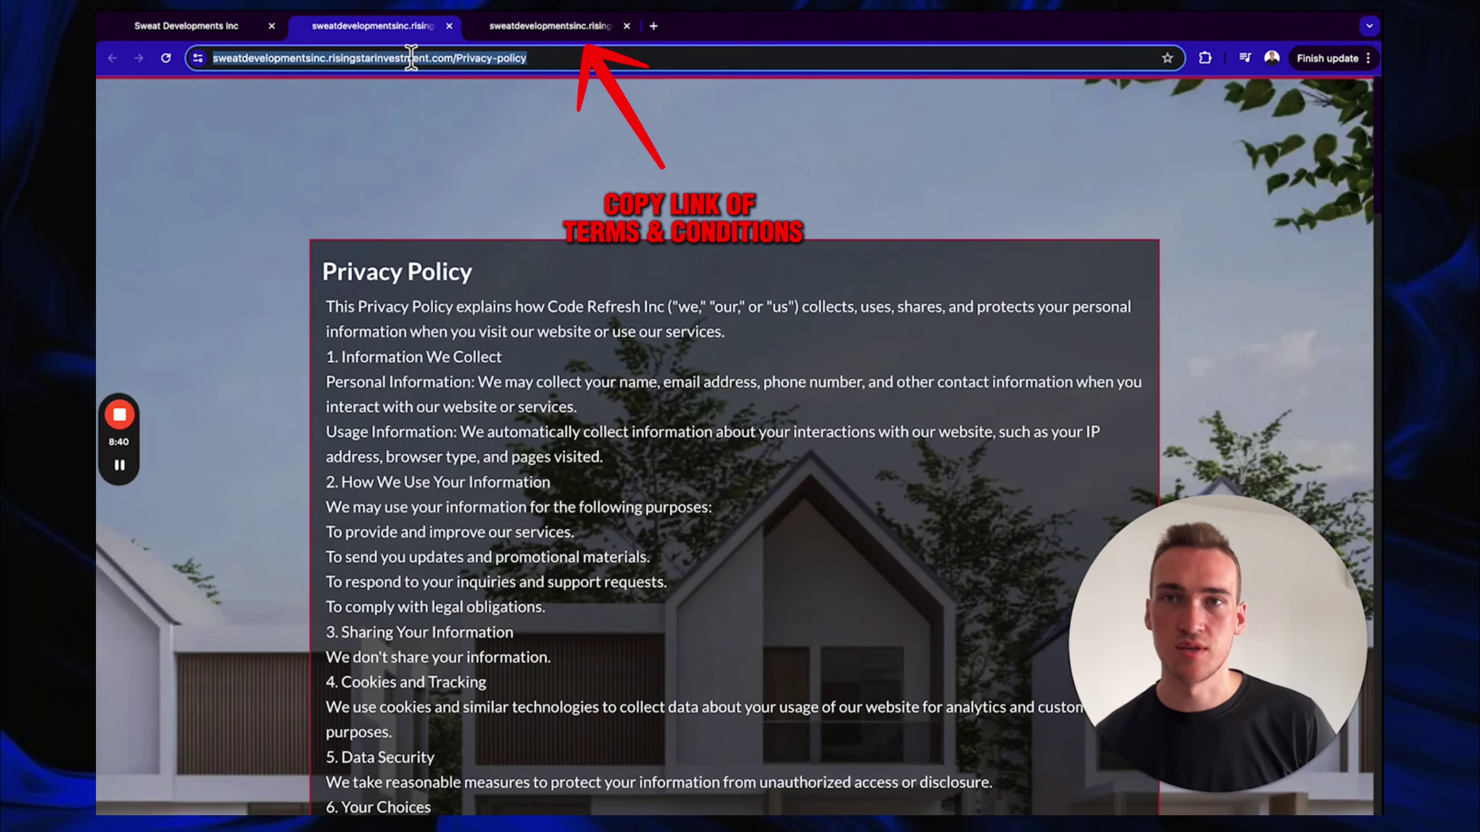
{"action": "left_click", "coordinate": [533, 33]}
{"action": "left_click", "coordinate": [530, 58]}
{"action": "key", "text": "ctrl+c"}
{"action": "left_click", "coordinate": [263, 35]}
{"action": "key", "text": "ctrl+v"}
{"action": "left_click", "coordinate": [891, 518]}
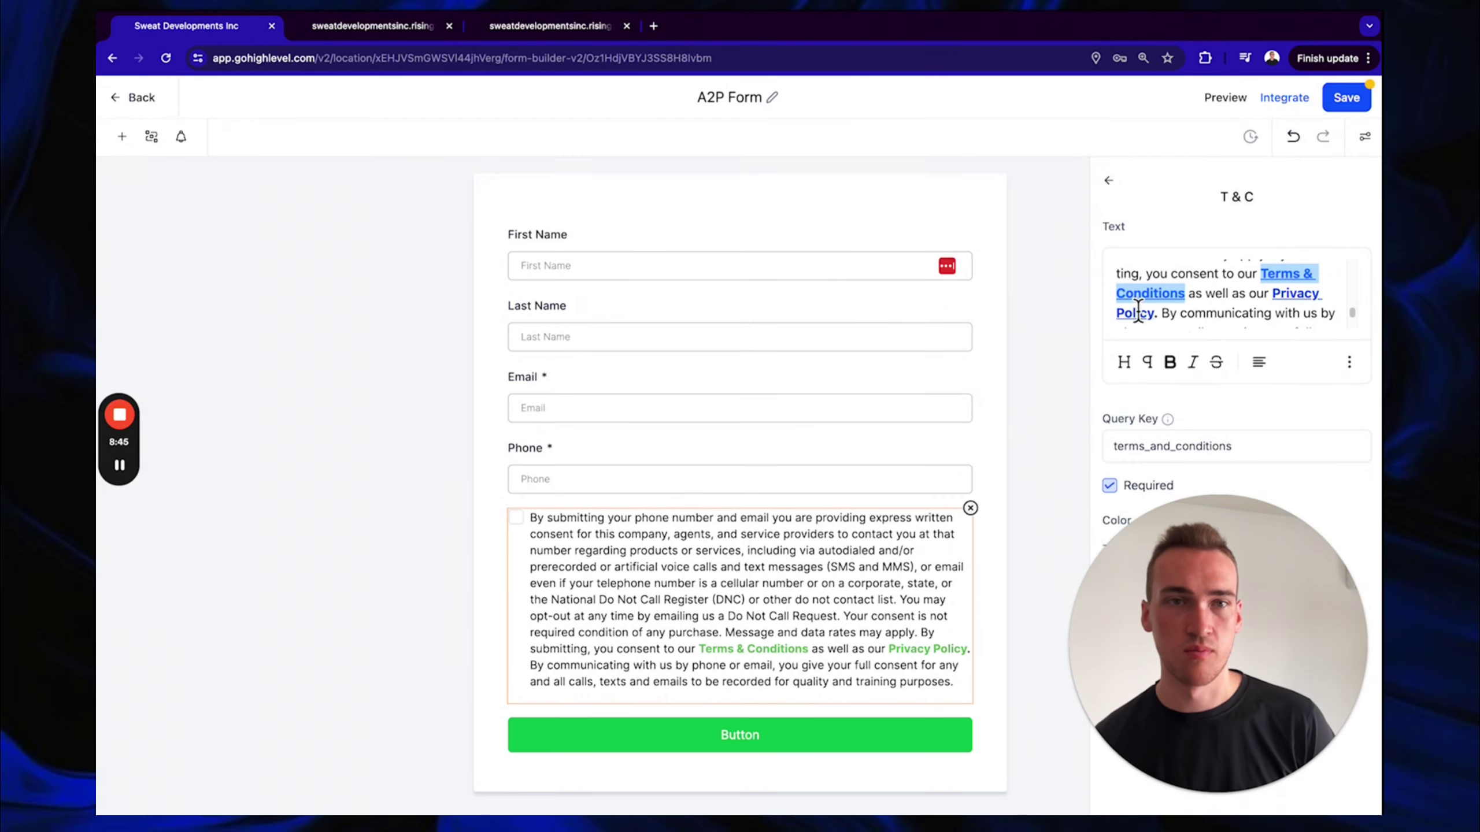
Link the Privacy Policy text in the consent block to the site's Privacy-policy page address and save the form
{"action": "left_click_drag", "start_coordinate": [1273, 297], "coordinate": [1152, 315]}
{"action": "left_click", "coordinate": [1348, 365]}
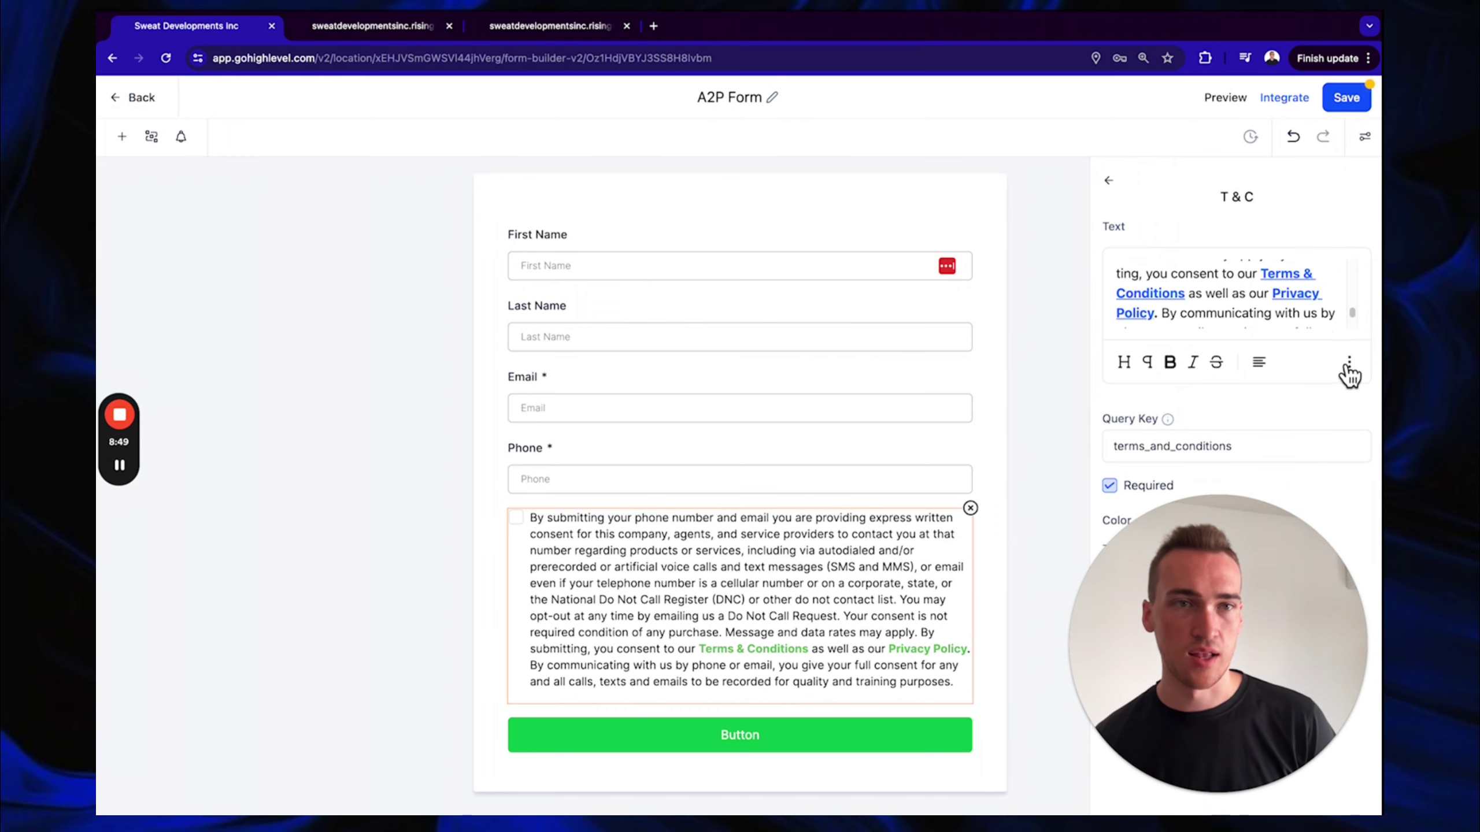
{"action": "left_click", "coordinate": [1349, 303]}
{"action": "left_click_drag", "start_coordinate": [822, 449], "coordinate": [791, 365]}
{"action": "key", "text": "BackSpace"}
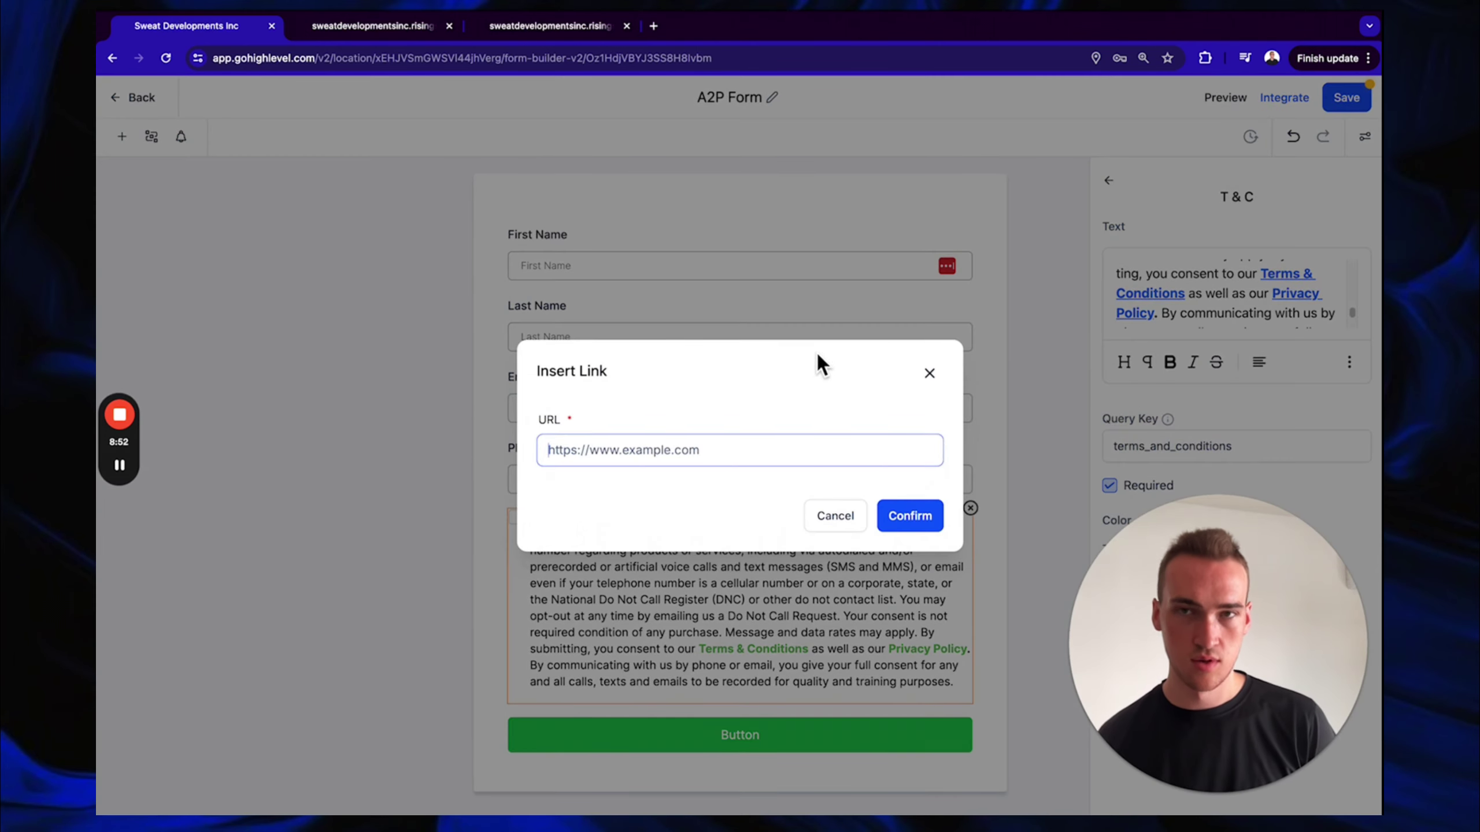
{"action": "left_click", "coordinate": [433, 33]}
{"action": "left_click", "coordinate": [202, 31]}
{"action": "key", "text": "ctrl+v"}
{"action": "left_click", "coordinate": [908, 506]}
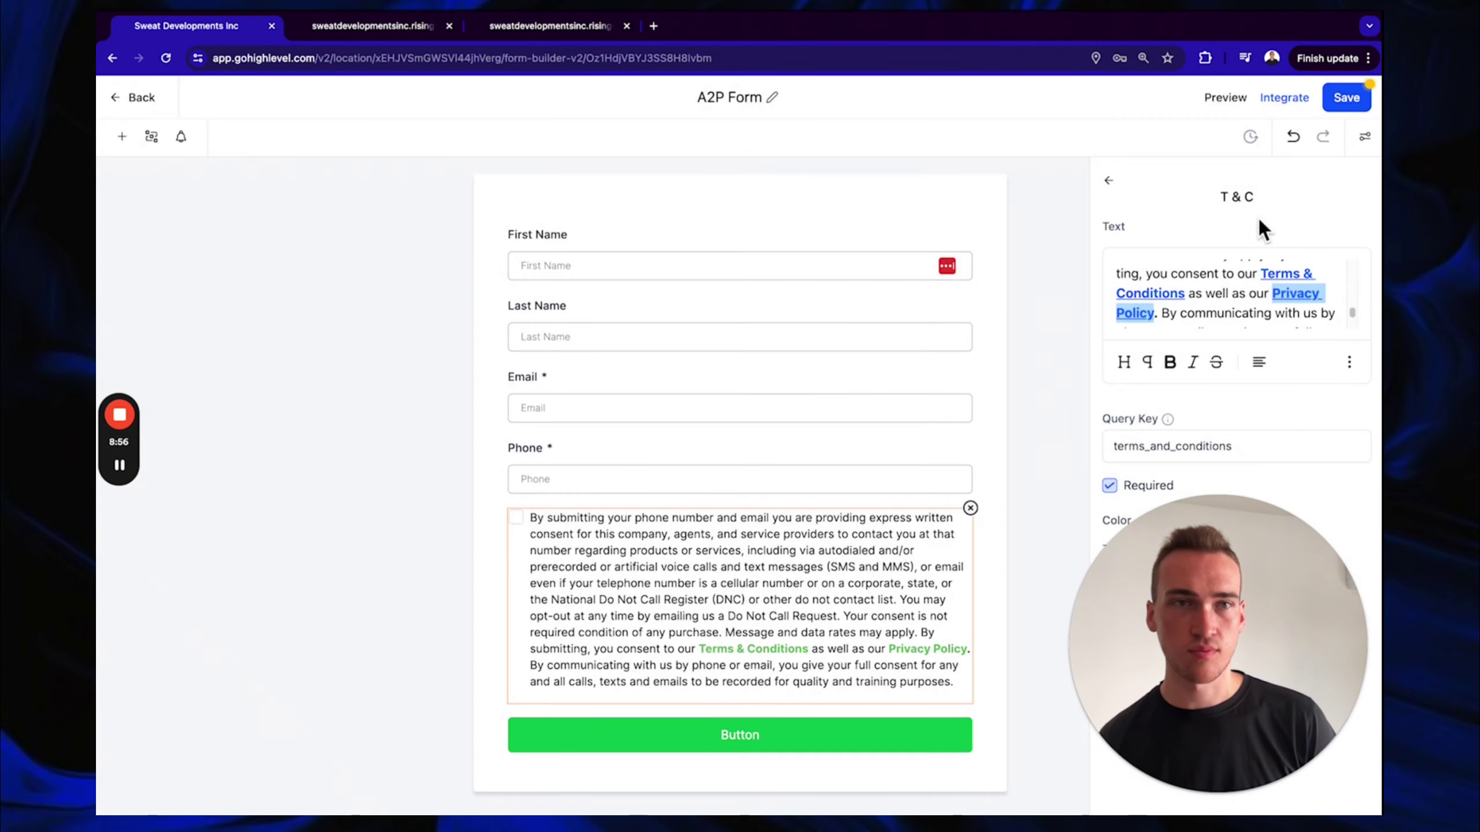
{"action": "left_click", "coordinate": [1333, 105]}
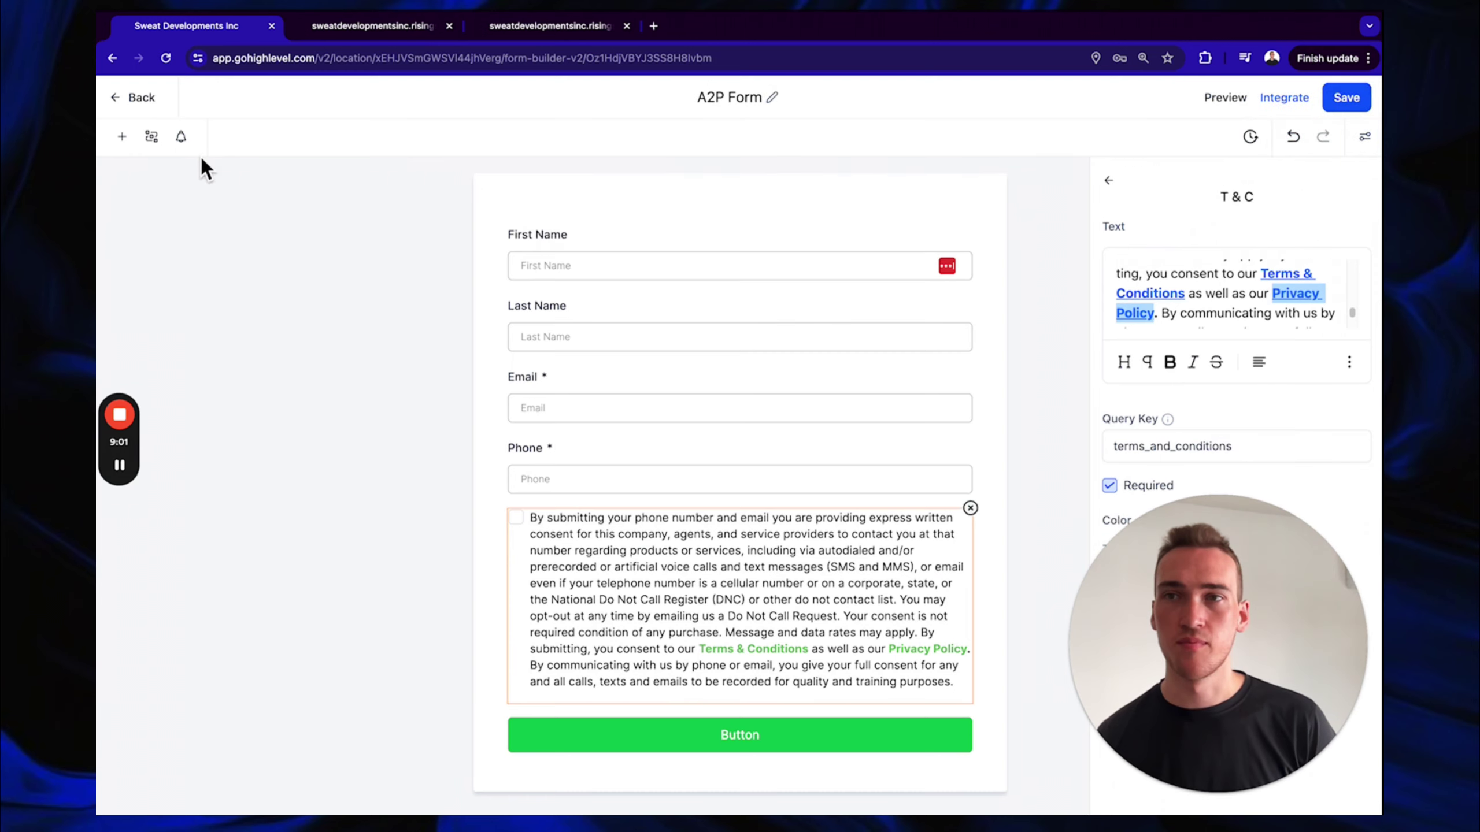
Leave the form builder, close both policy page previews and open the A2P Approval Website's page list
{"action": "left_click", "coordinate": [111, 98]}
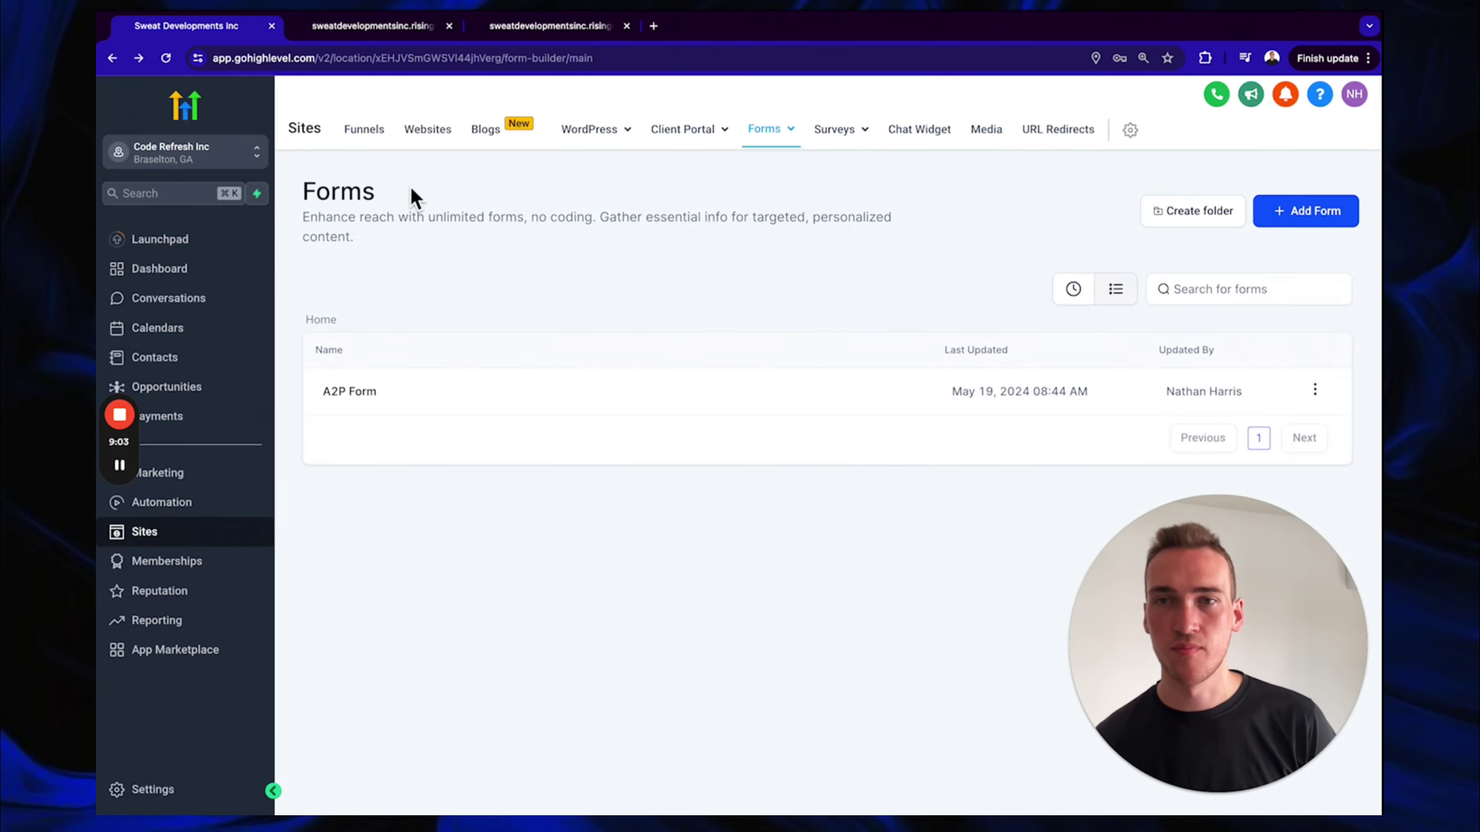
{"action": "left_click", "coordinate": [409, 32]}
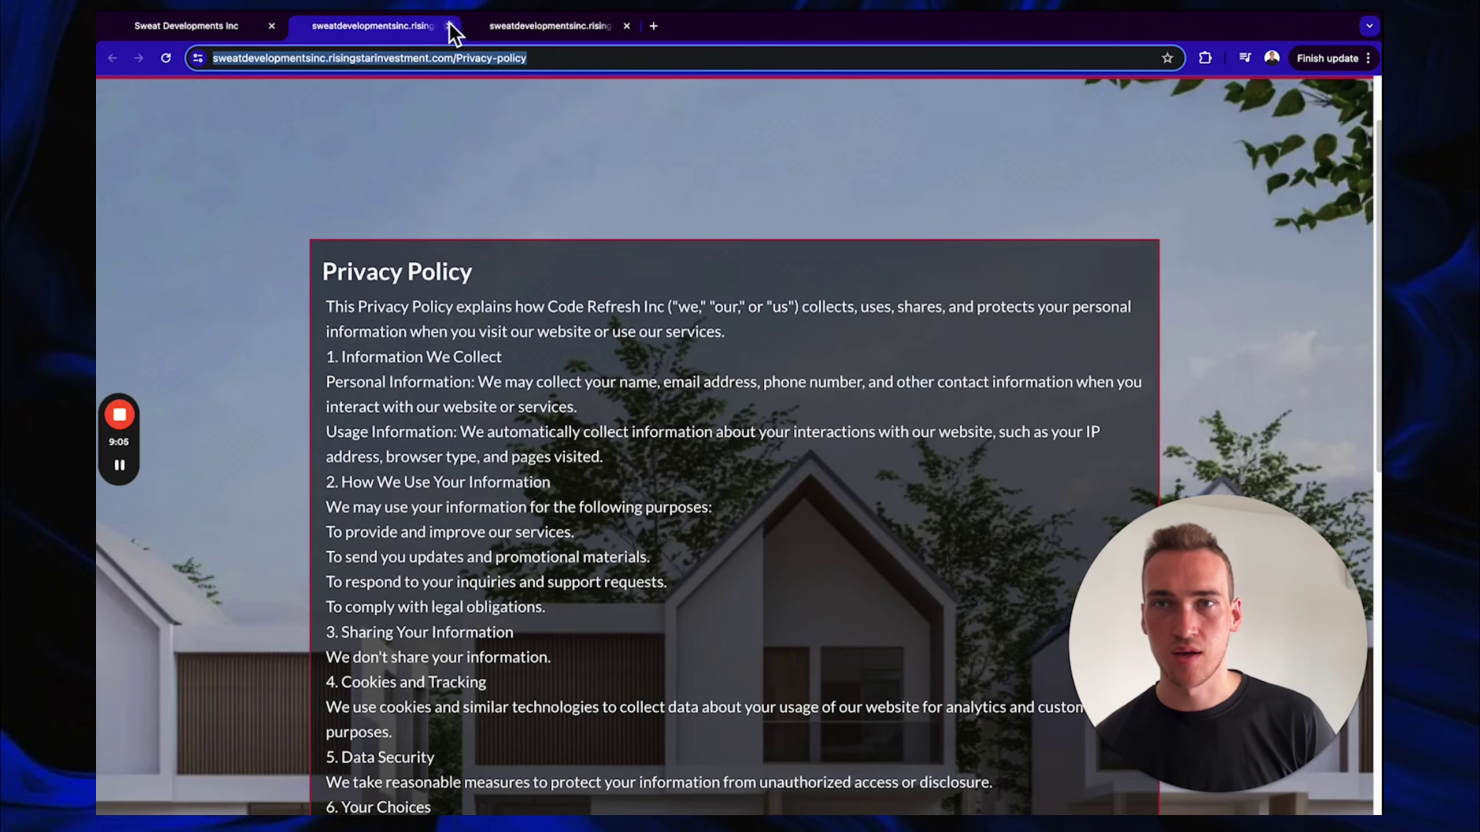
{"action": "left_click", "coordinate": [449, 26]}
{"action": "left_click", "coordinate": [455, 26]}
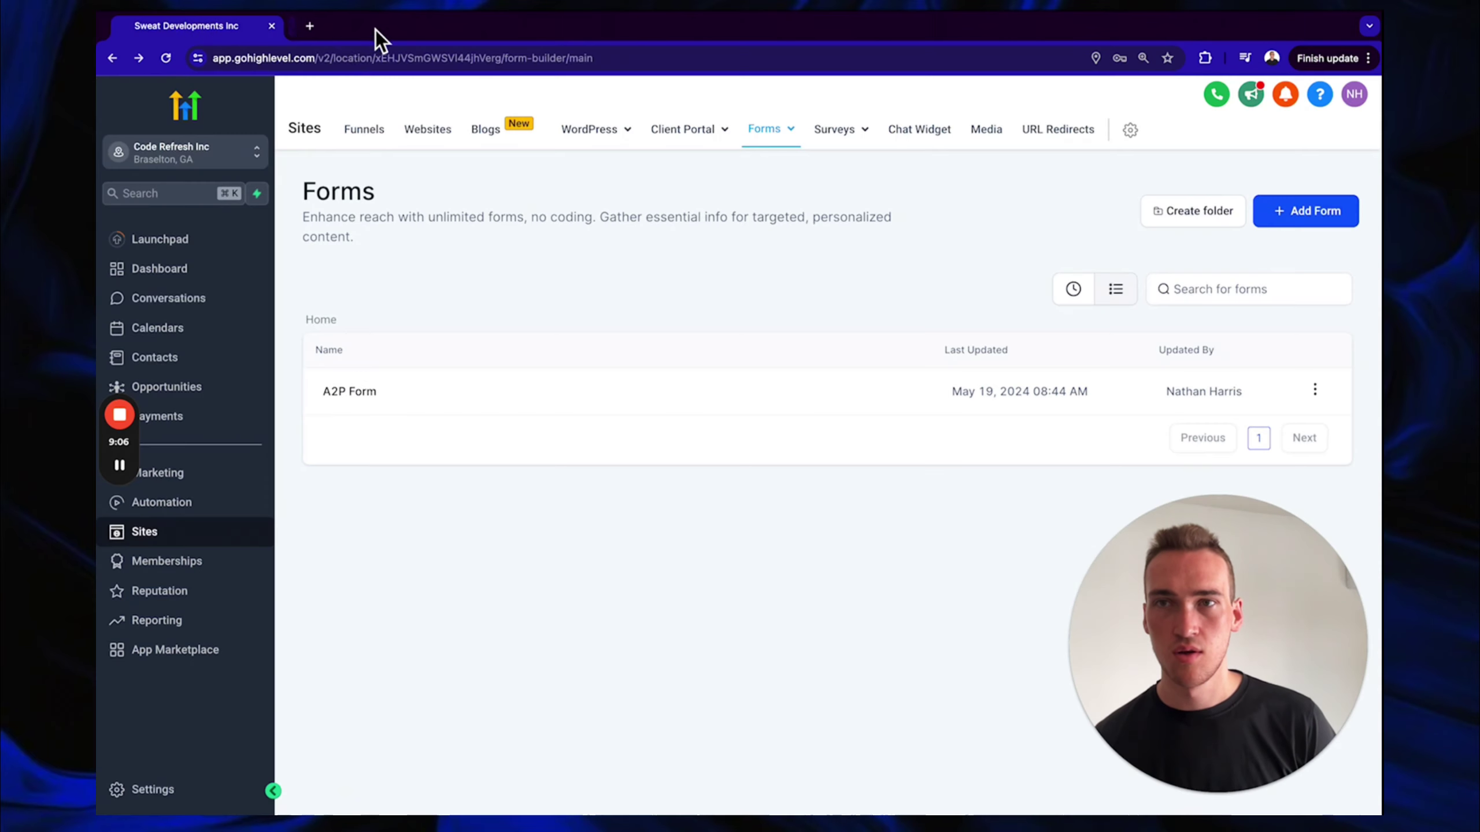
{"action": "left_click", "coordinate": [432, 131]}
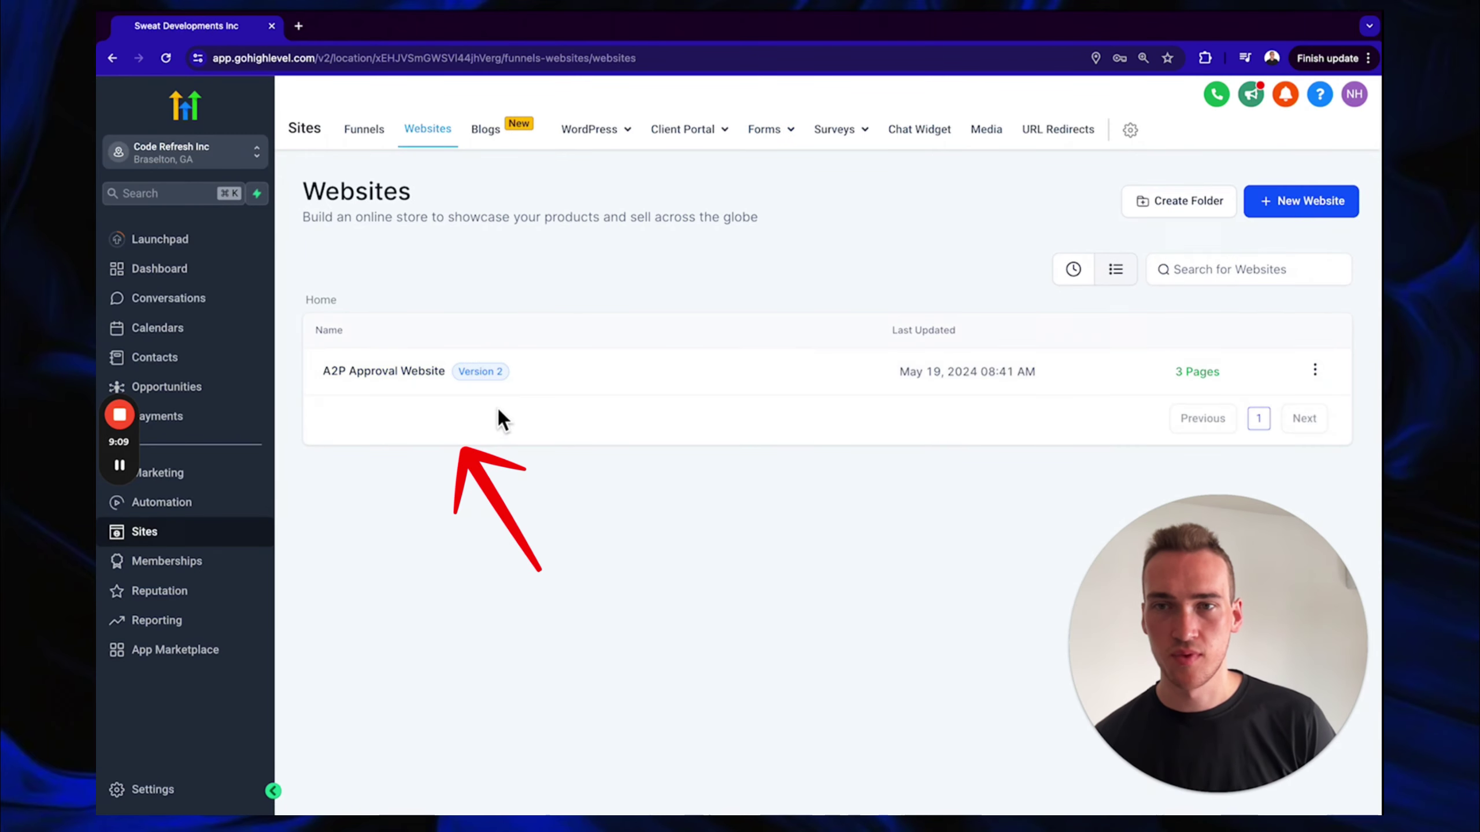
{"action": "left_click", "coordinate": [363, 373]}
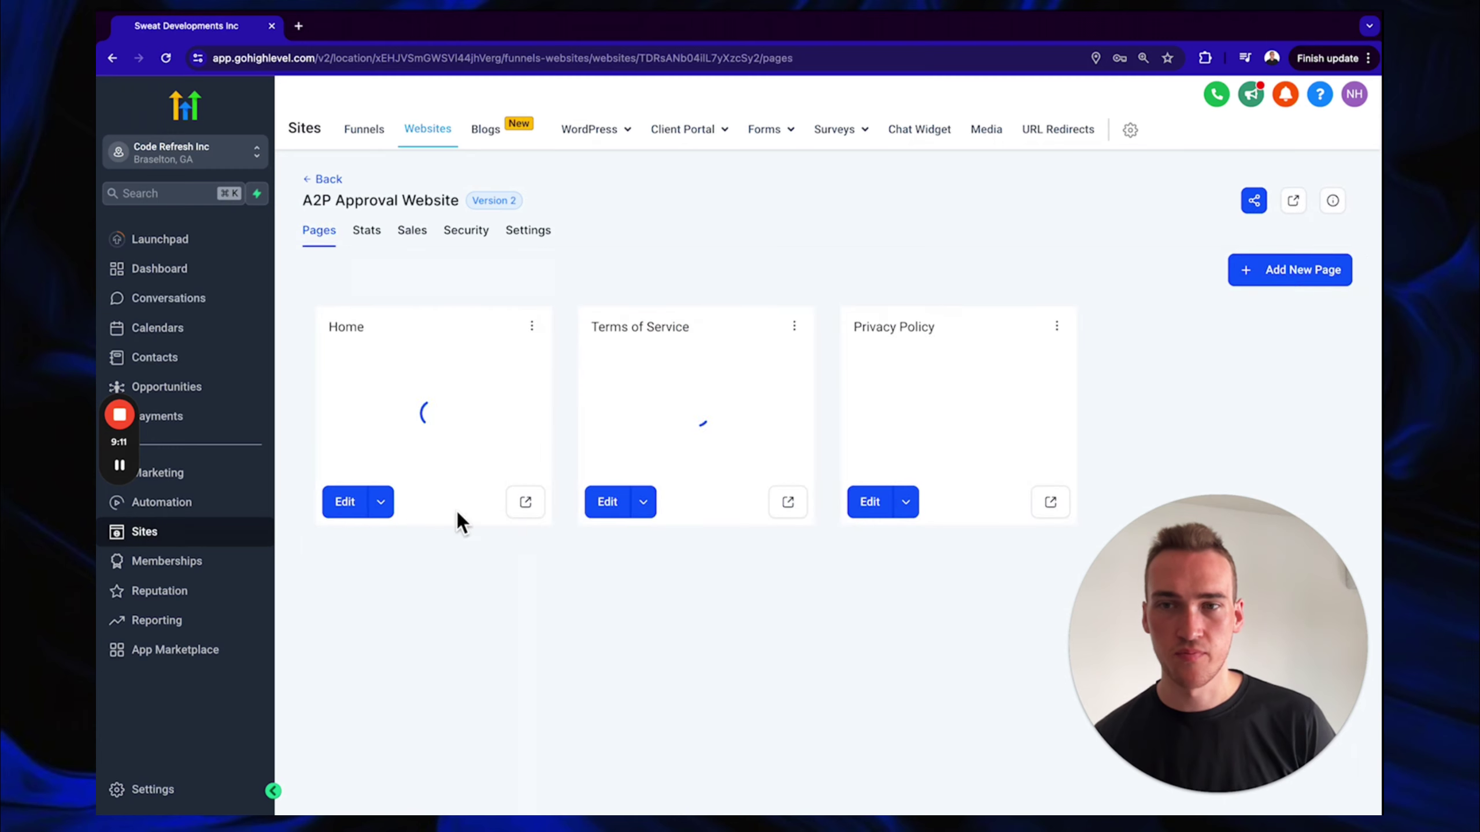
Preview the Home page and test the Terms & Conditions and Privacy Policy links in its consent form
{"action": "left_click", "coordinate": [526, 502]}
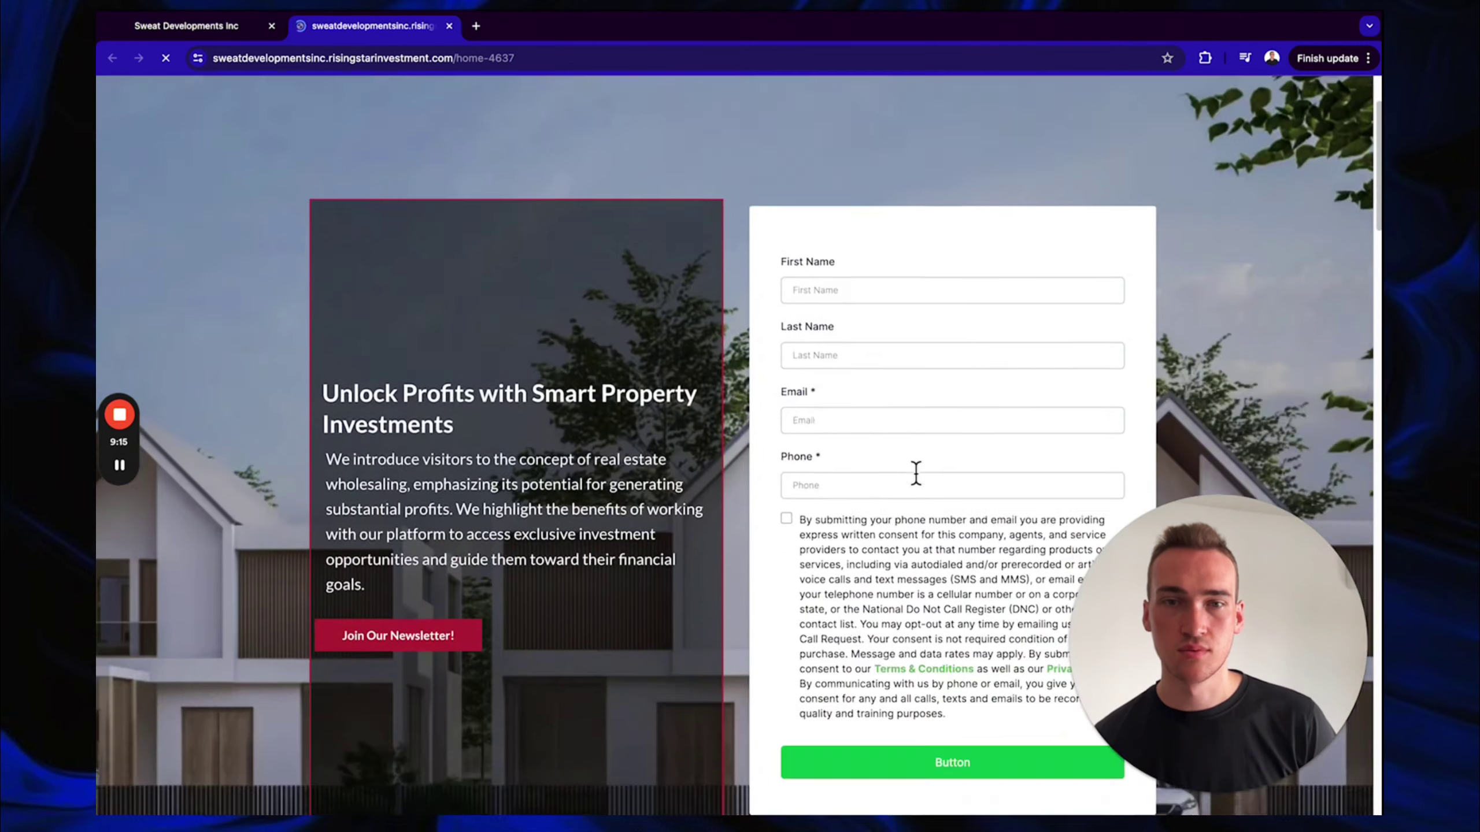
{"action": "scroll", "coordinate": [916, 474], "scroll_direction": "down", "scroll_amount": 5}
{"action": "left_click", "coordinate": [912, 353]}
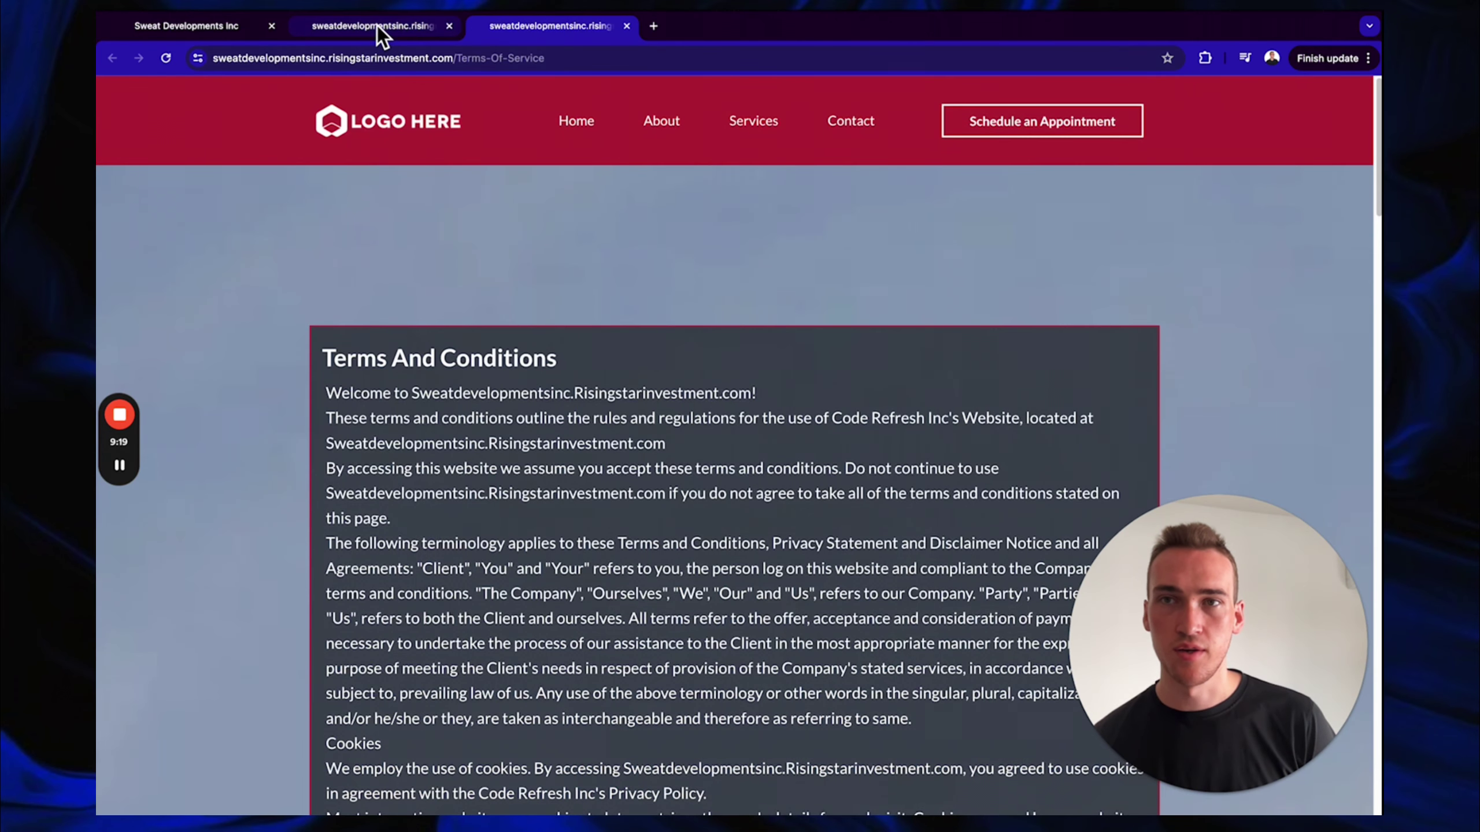
{"action": "left_click", "coordinate": [380, 32]}
{"action": "left_click", "coordinate": [1100, 355]}
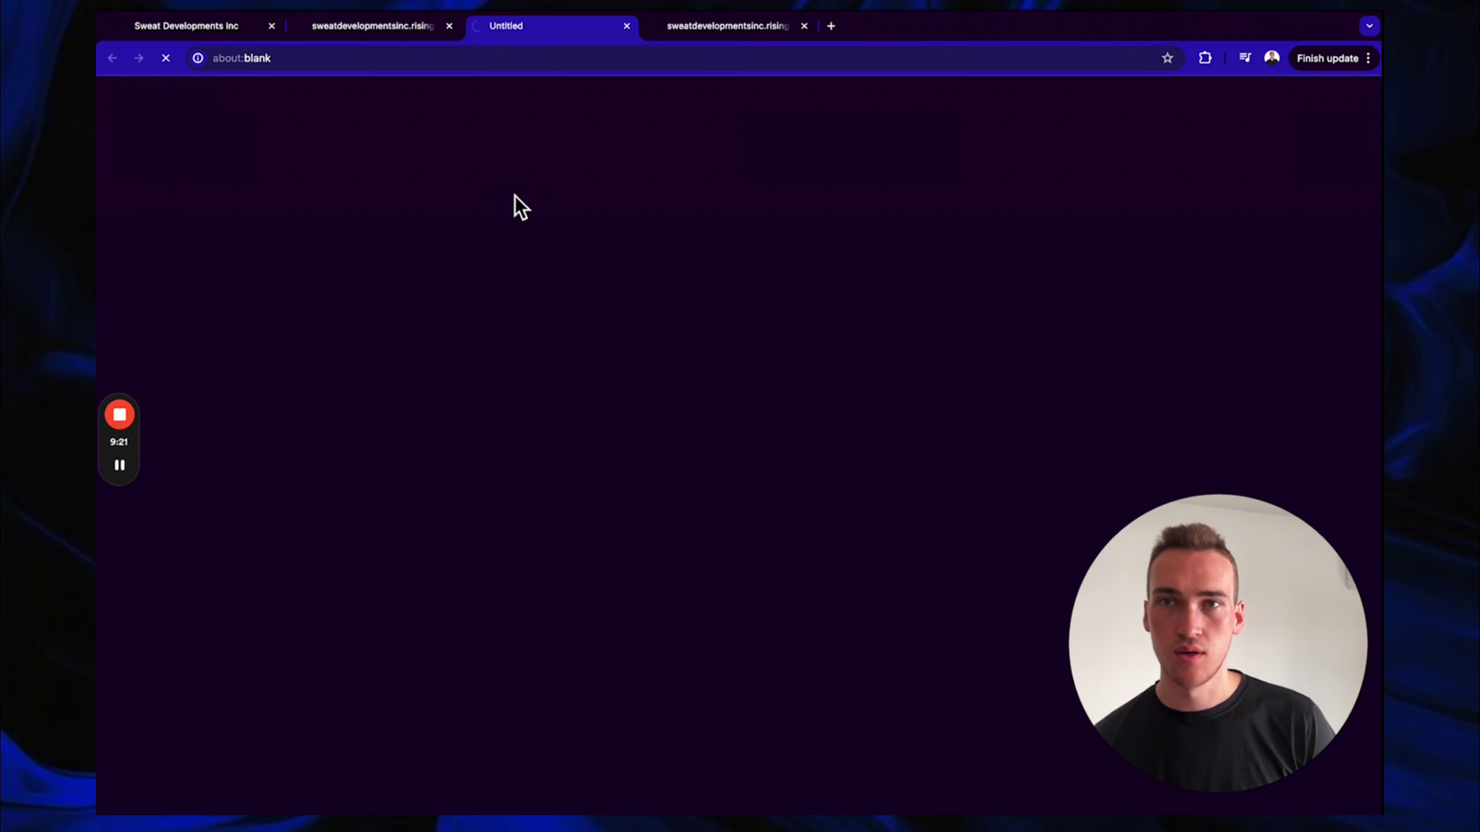
Look through the Privacy Policy page down to the footer and check the contact line under Contact Us
{"action": "scroll", "coordinate": [742, 518], "scroll_direction": "down", "scroll_amount": 10}
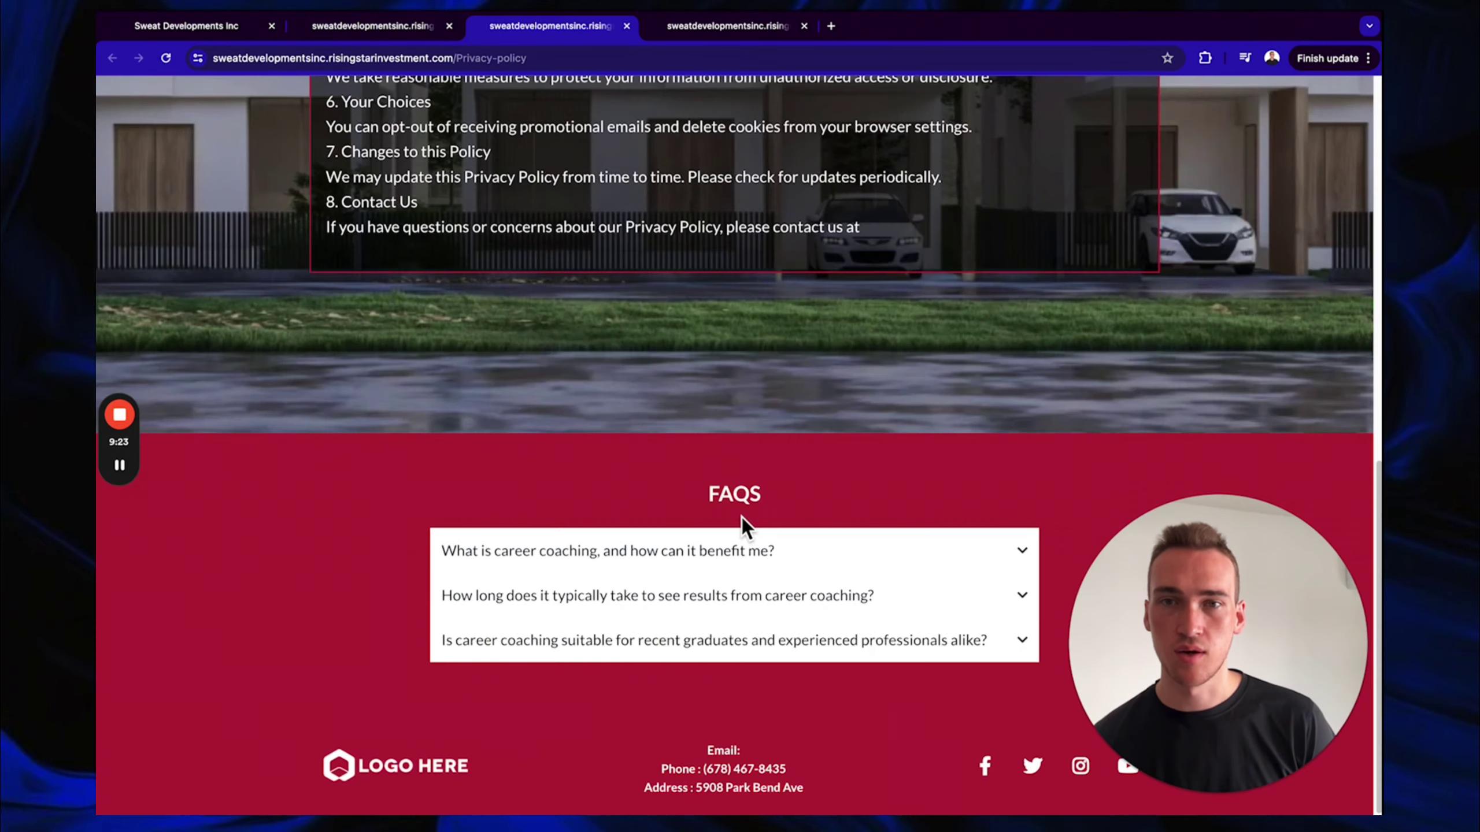
{"action": "scroll", "coordinate": [744, 512], "scroll_direction": "up", "scroll_amount": 5}
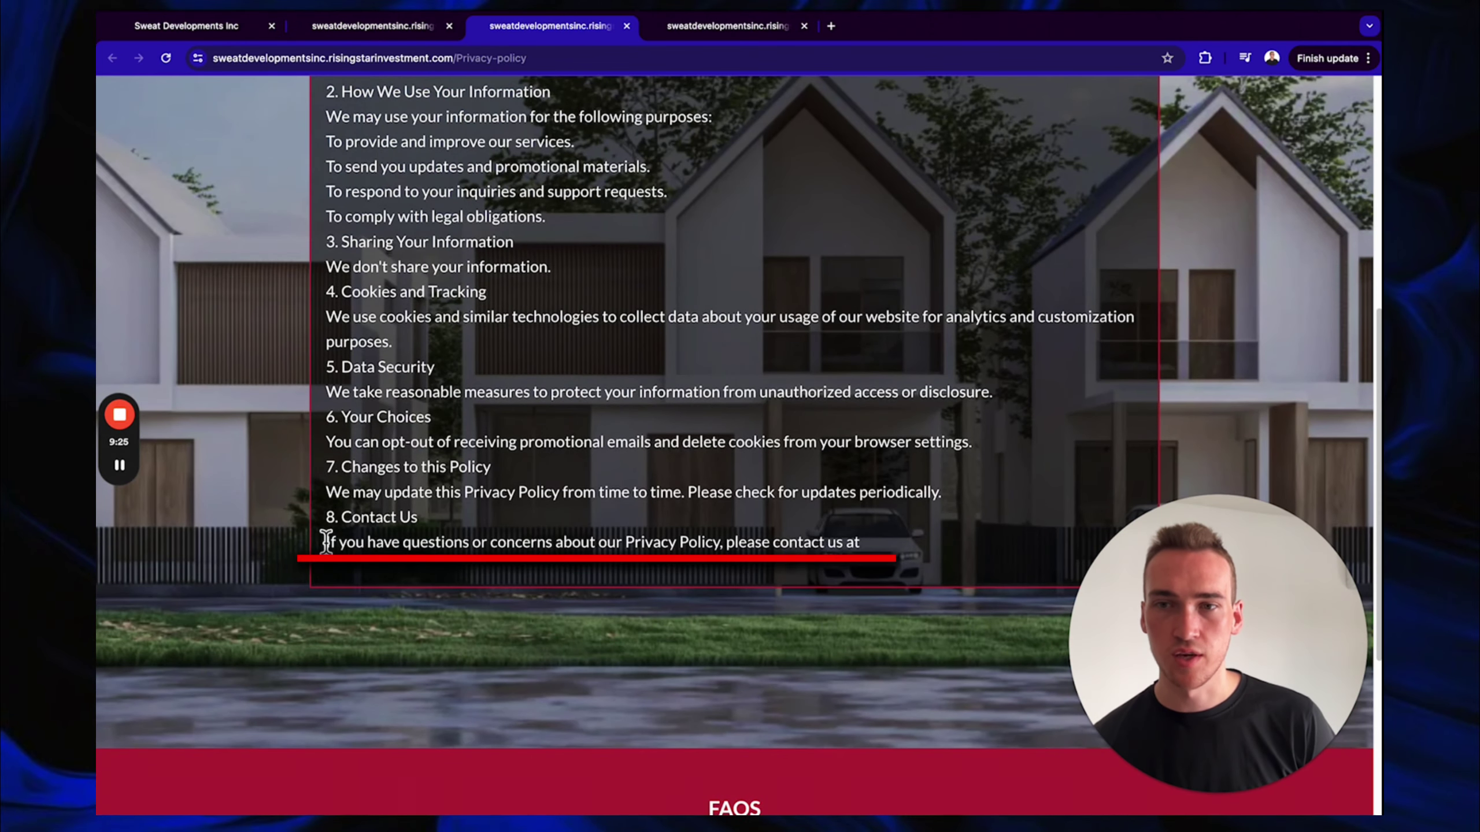
{"action": "left_click_drag", "start_coordinate": [323, 539], "coordinate": [839, 570]}
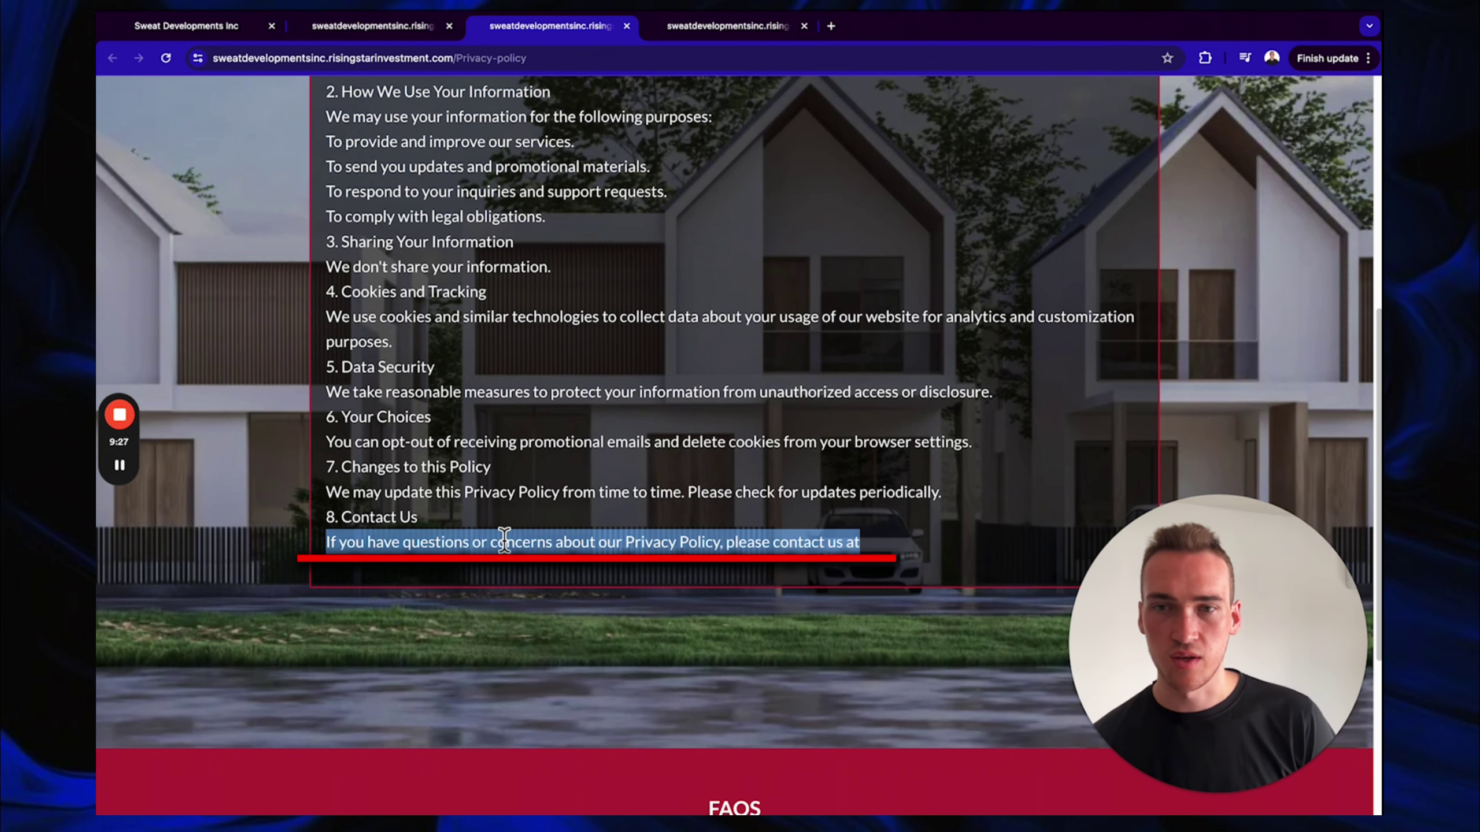
{"action": "left_click_drag", "start_coordinate": [774, 545], "coordinate": [897, 547]}
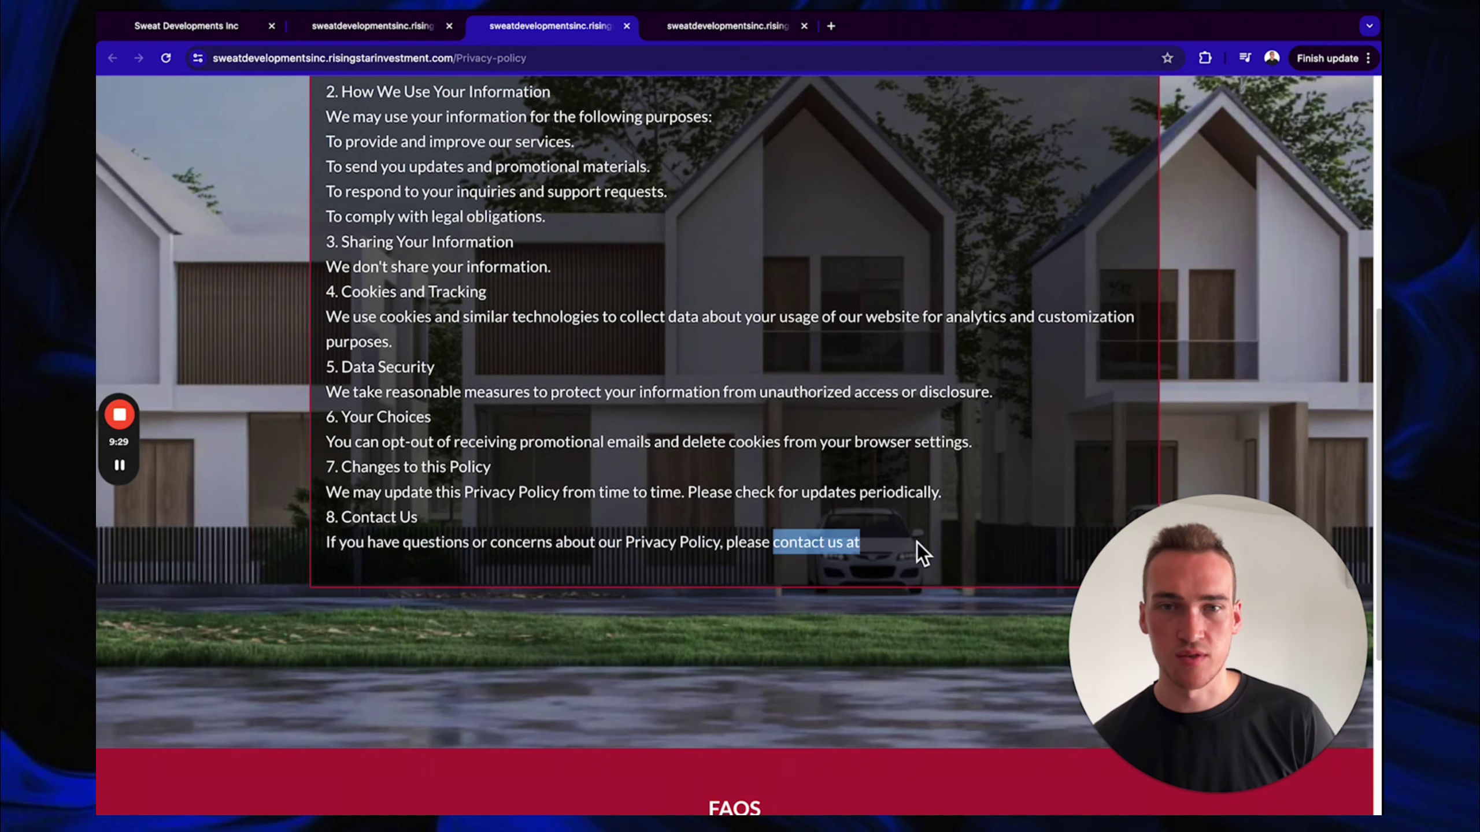
Return to GoHighLevel and enter the company's business e-mail in the Business Profile settings
{"action": "left_click", "coordinate": [261, 18]}
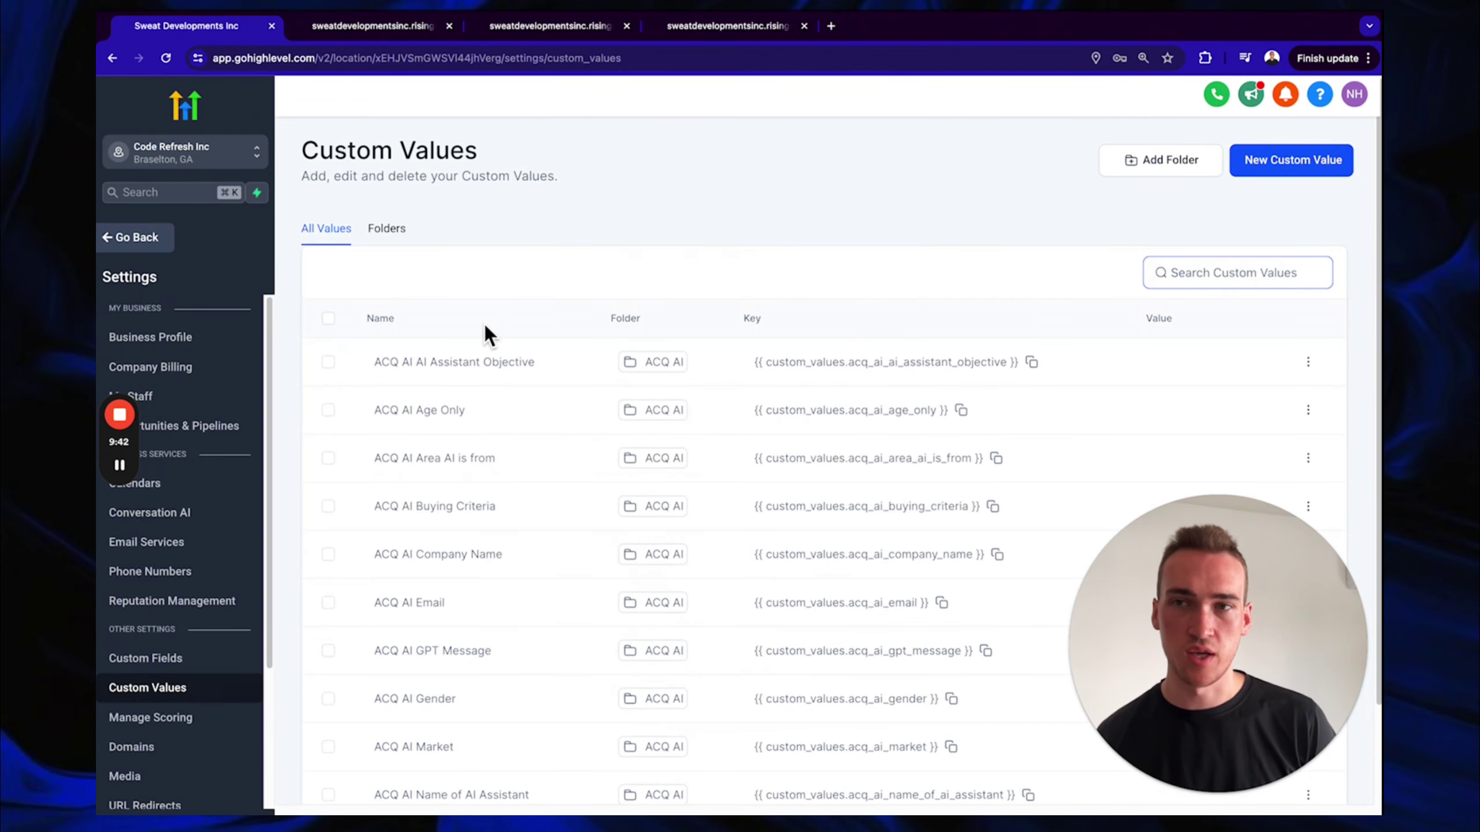
{"action": "left_click", "coordinate": [184, 337]}
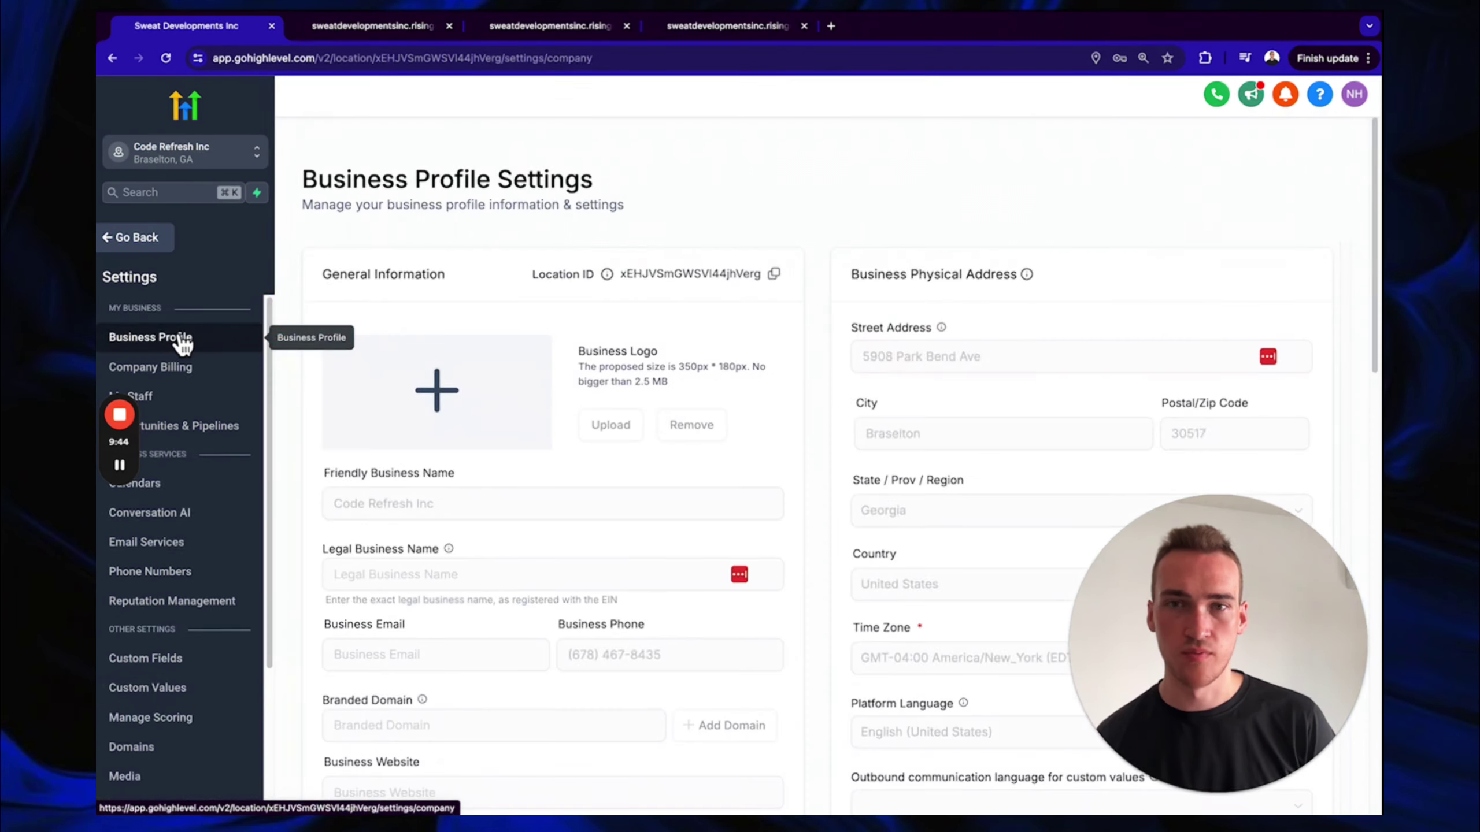
{"action": "left_click", "coordinate": [420, 654]}
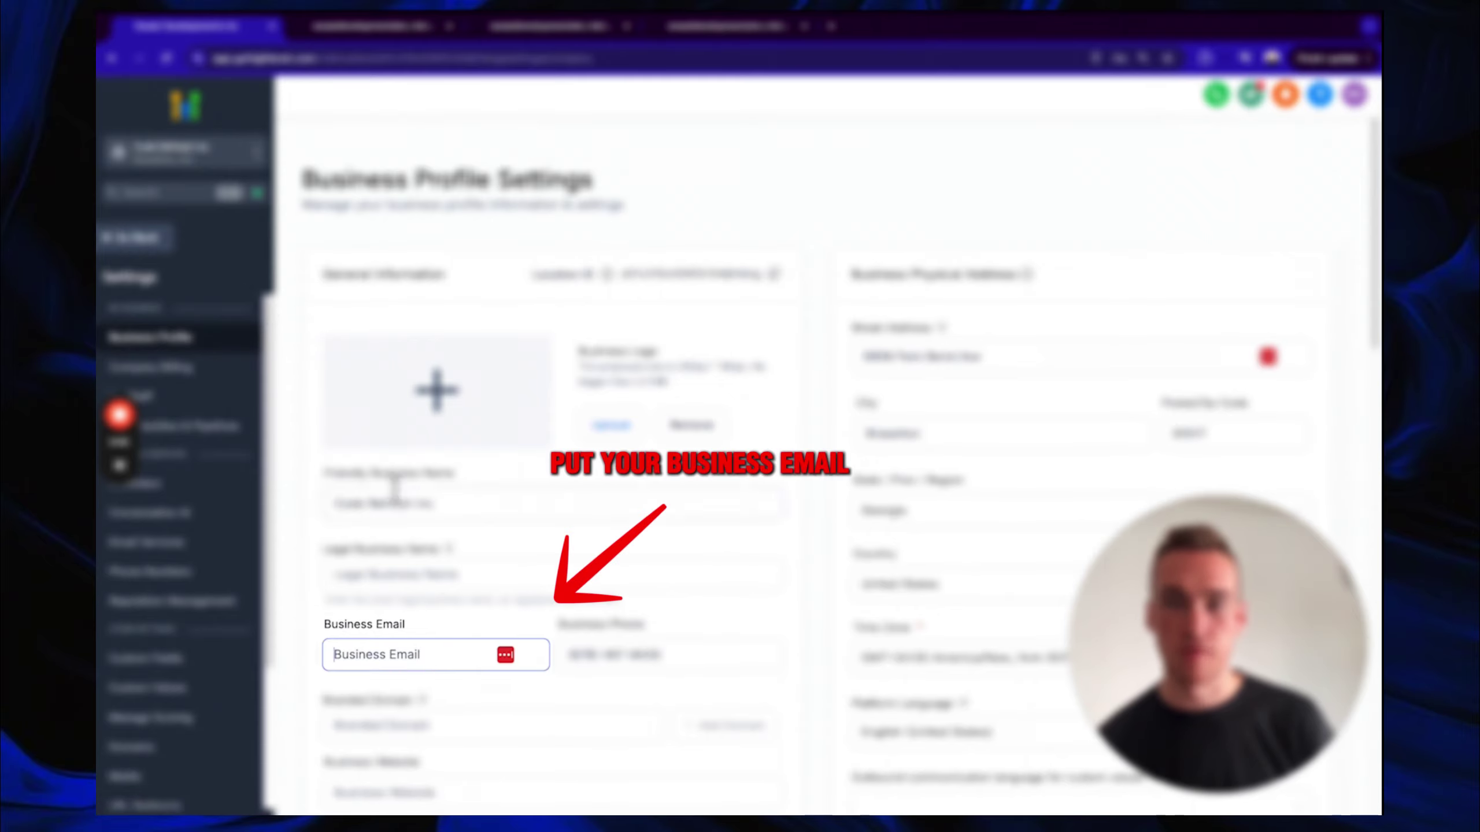
{"action": "type", "text": "Me@"}
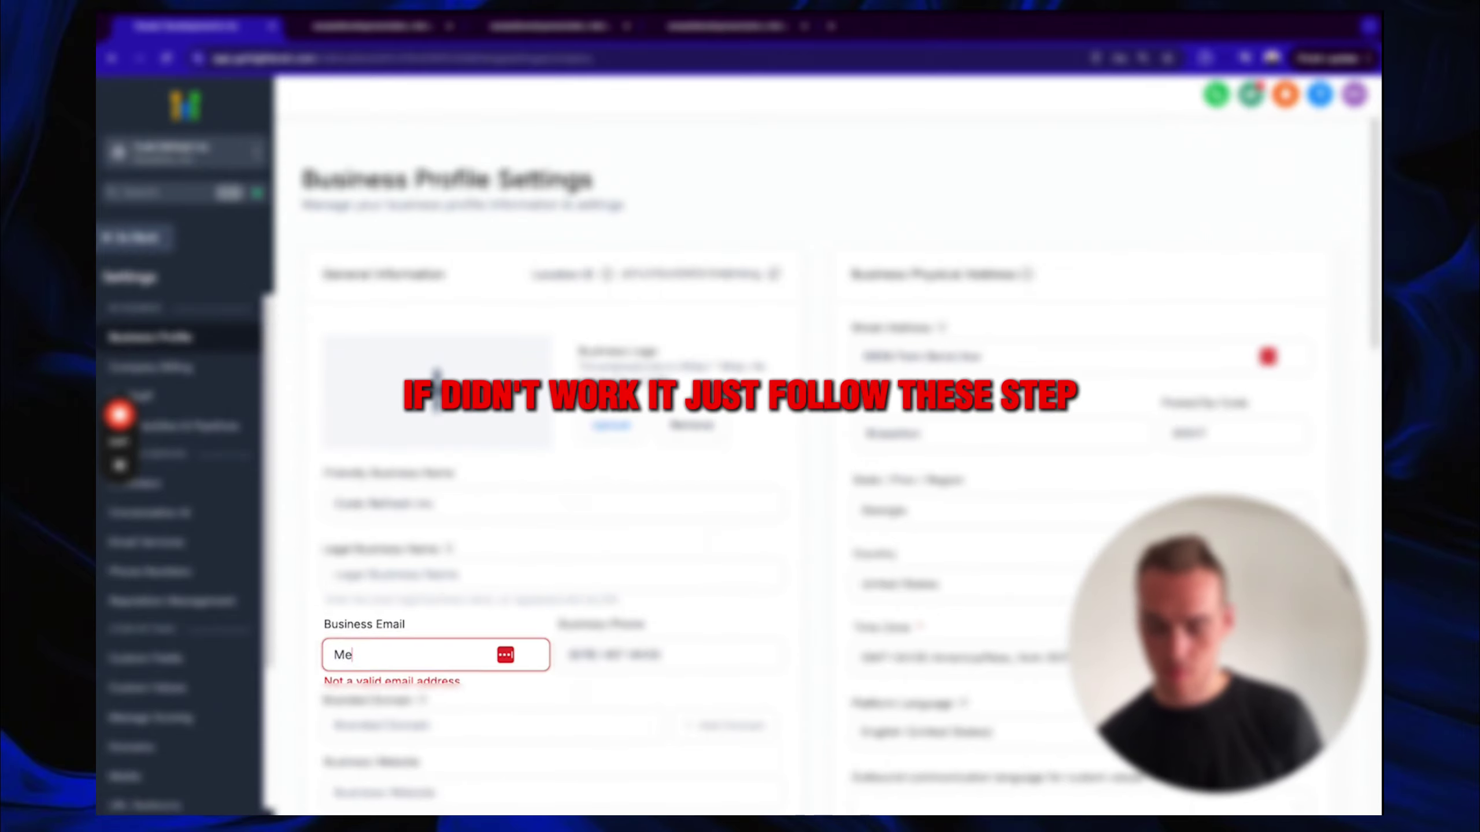
Reload the previewed Privacy Policy page and check its contact e-mail down to the footer
{"action": "left_click", "coordinate": [367, 28]}
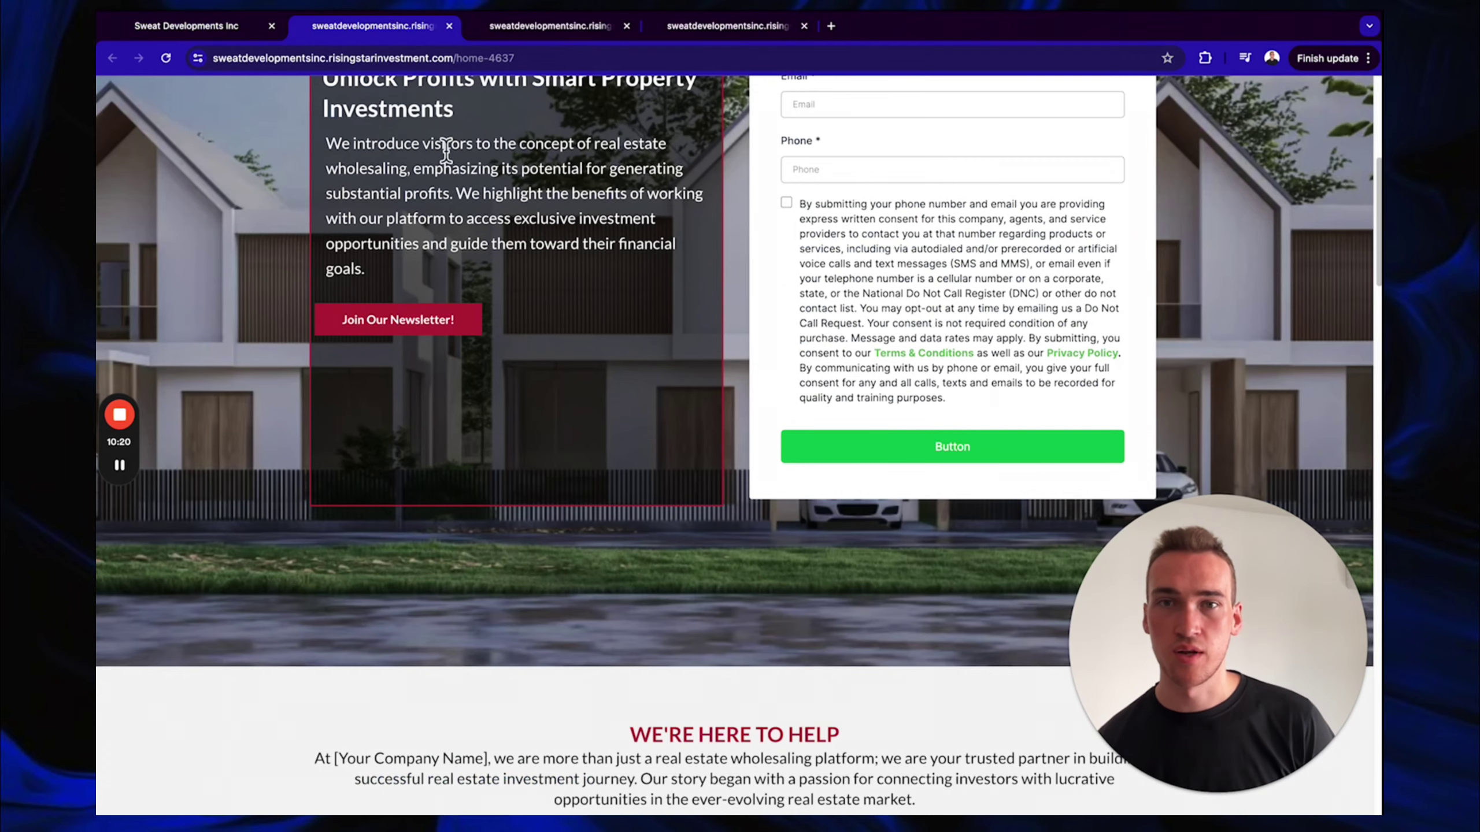
{"action": "left_click", "coordinate": [554, 29]}
{"action": "left_click", "coordinate": [167, 58]}
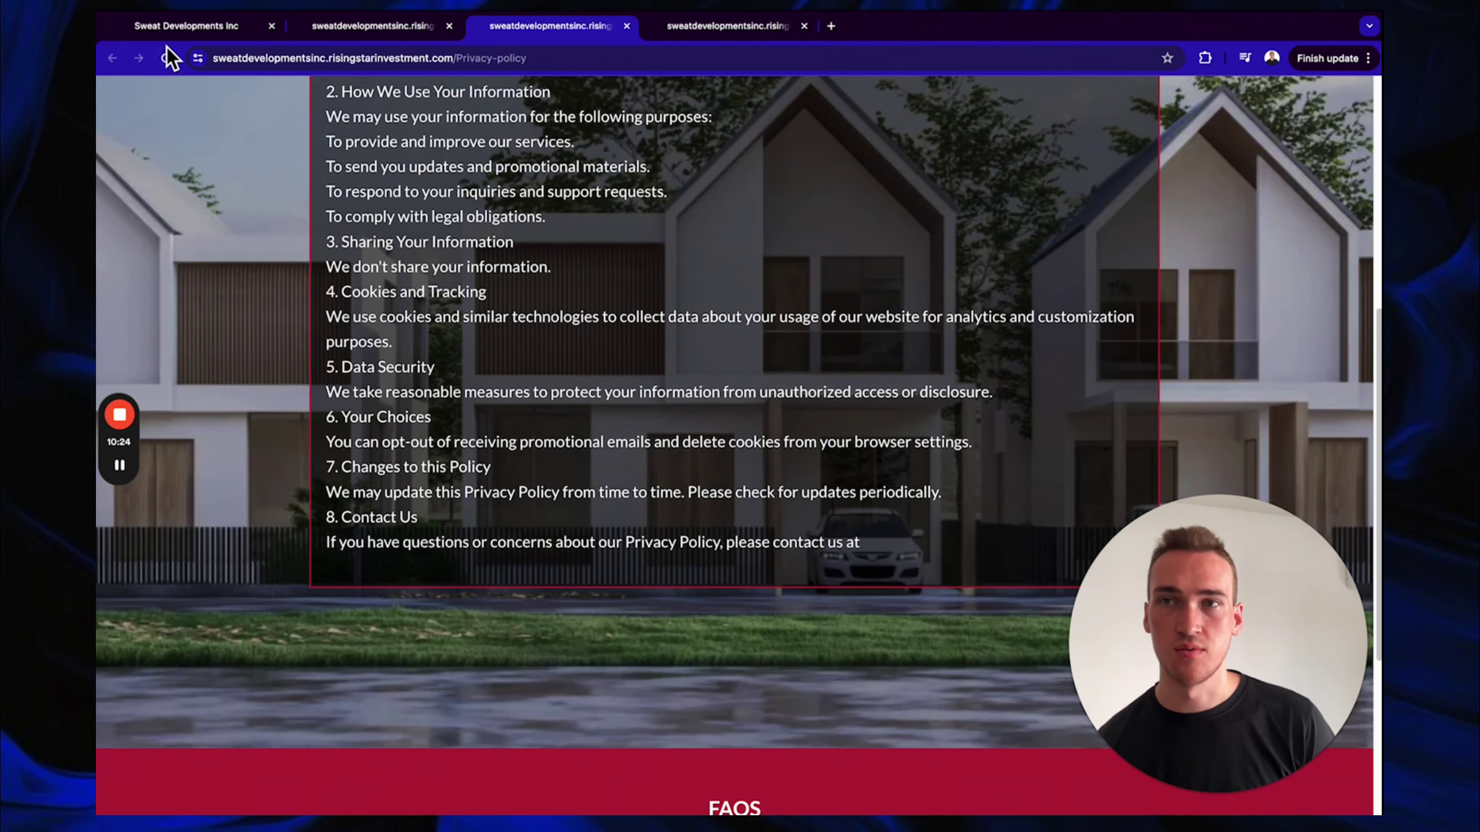
{"action": "left_click", "coordinate": [167, 57]}
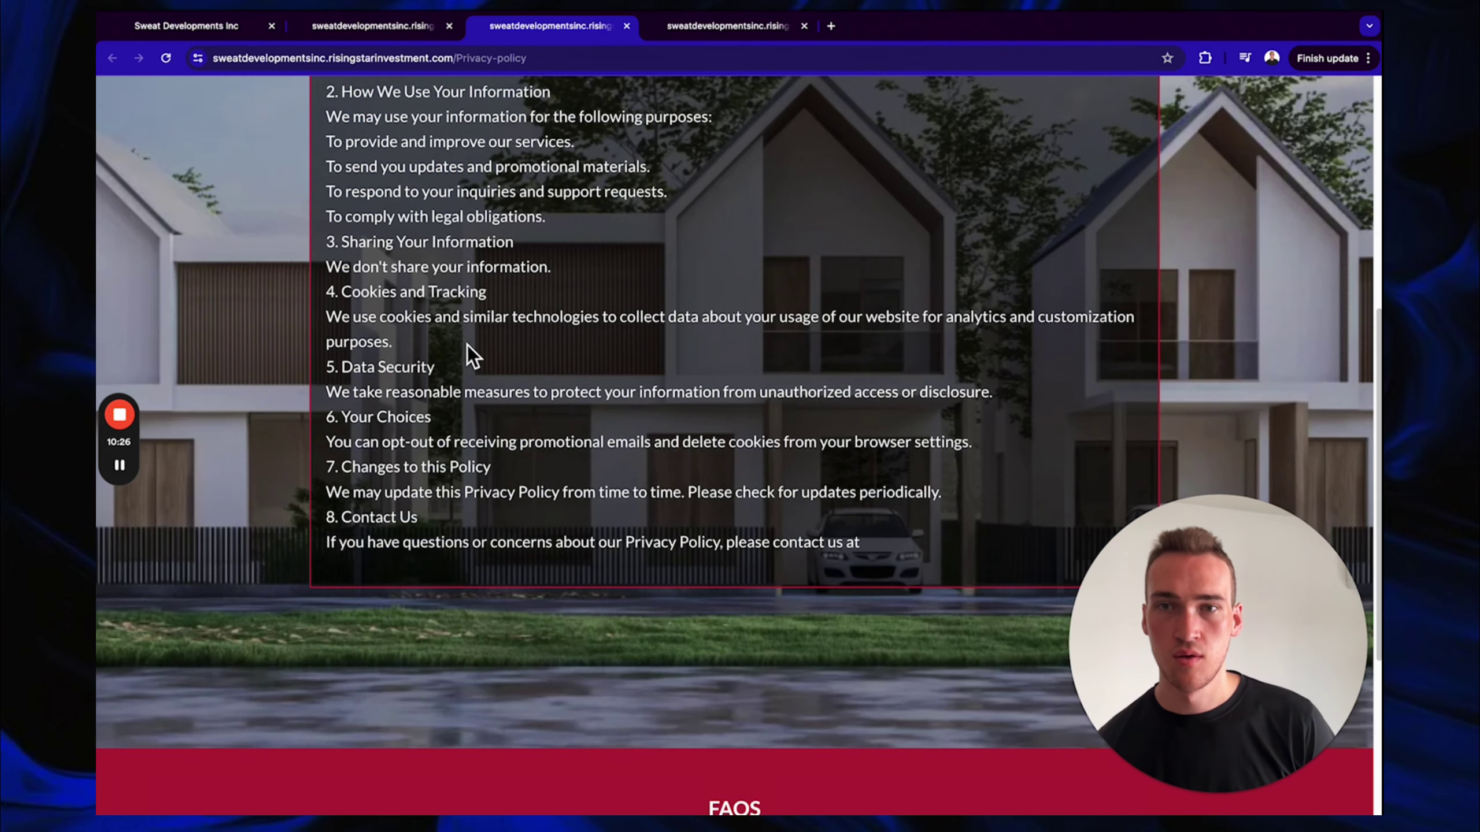
{"action": "scroll", "coordinate": [454, 280], "scroll_direction": "down", "scroll_amount": 5}
{"action": "left_click", "coordinate": [358, 36]}
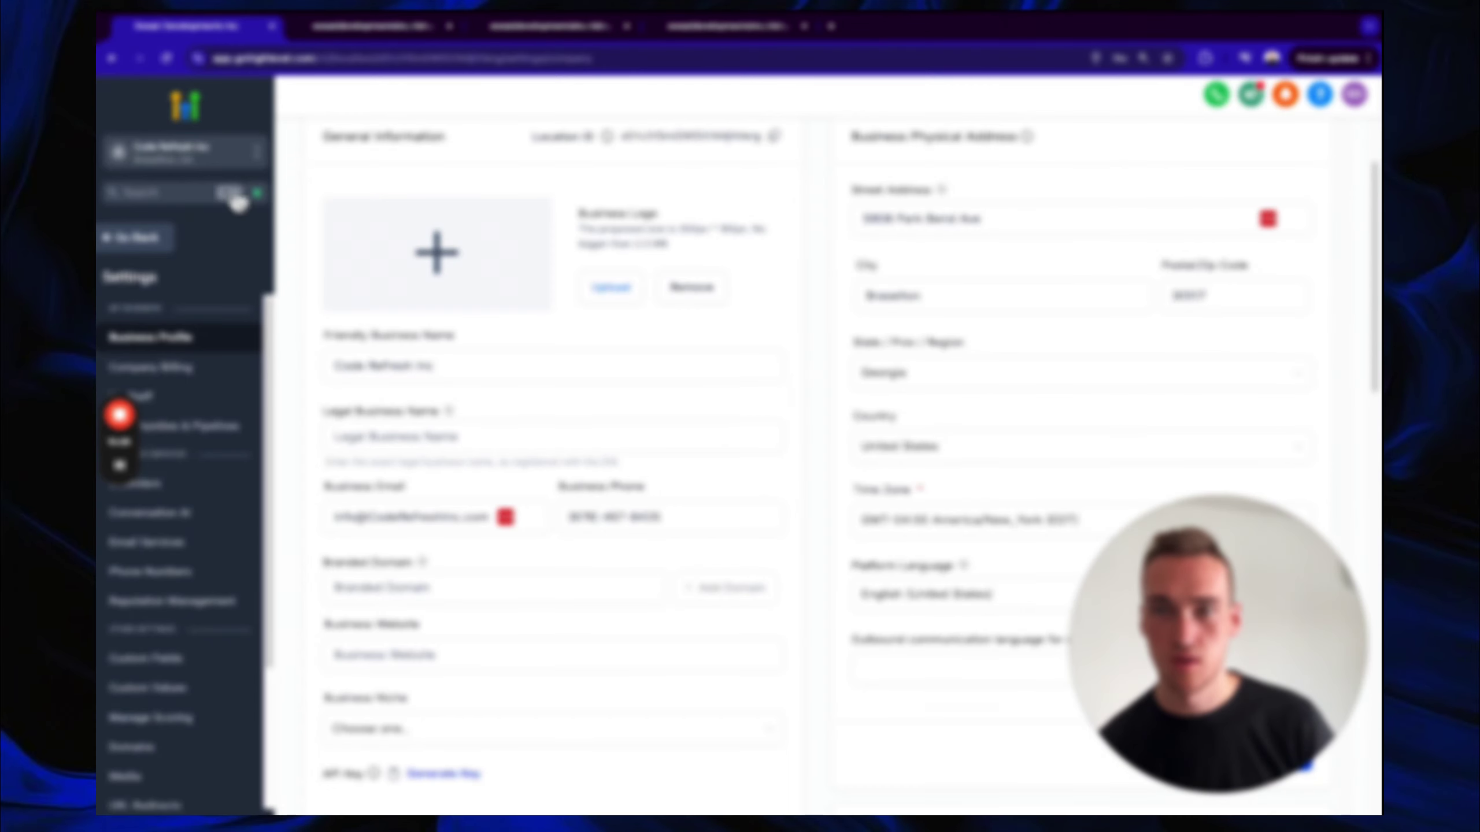
Return to the website's pages and preview the Privacy Policy page, checking its Contact Us line and footer
{"action": "left_click", "coordinate": [133, 237]}
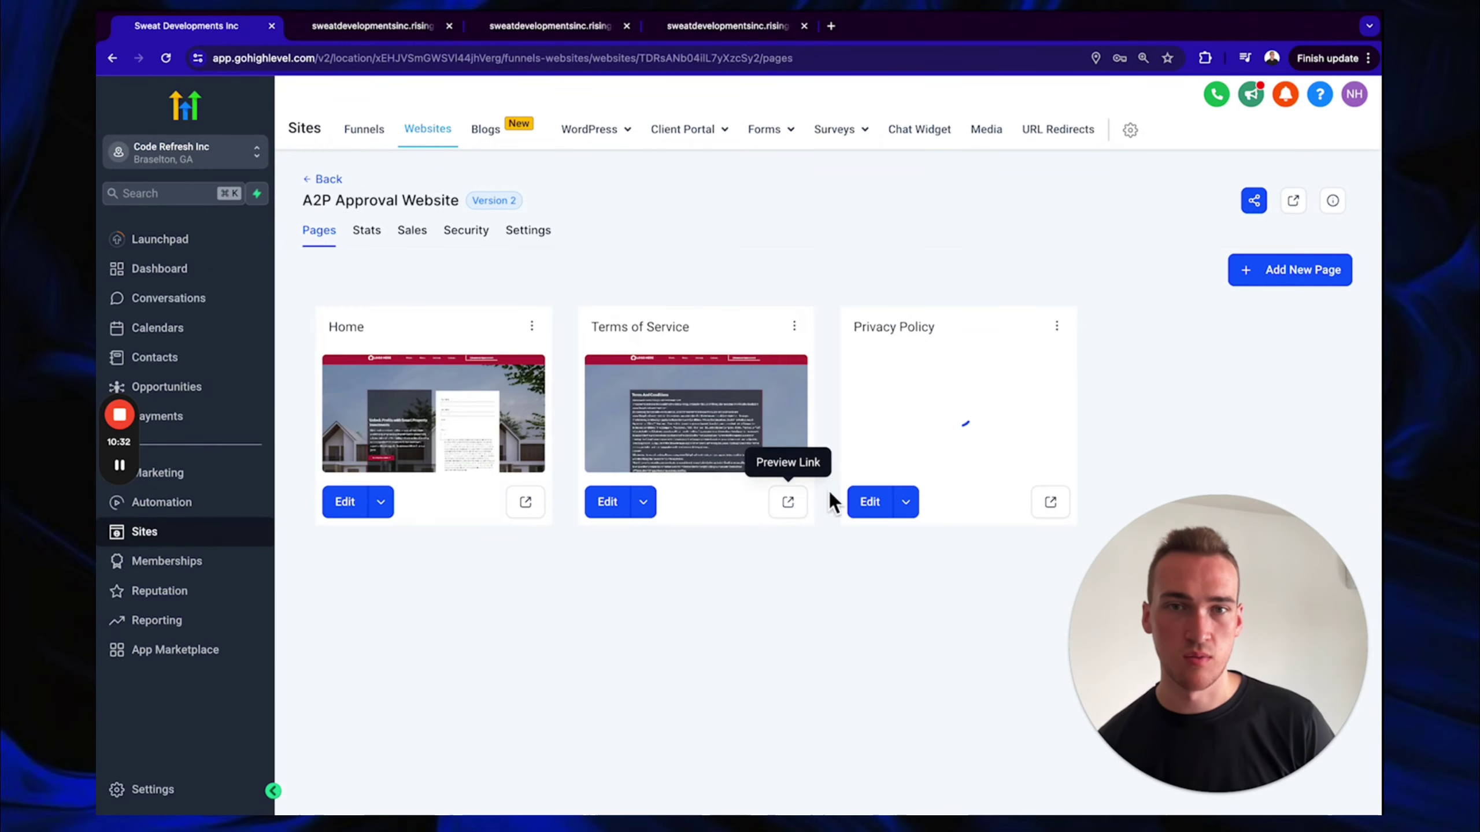
{"action": "left_click", "coordinate": [1048, 501]}
{"action": "scroll", "coordinate": [889, 453], "scroll_direction": "down", "scroll_amount": 15}
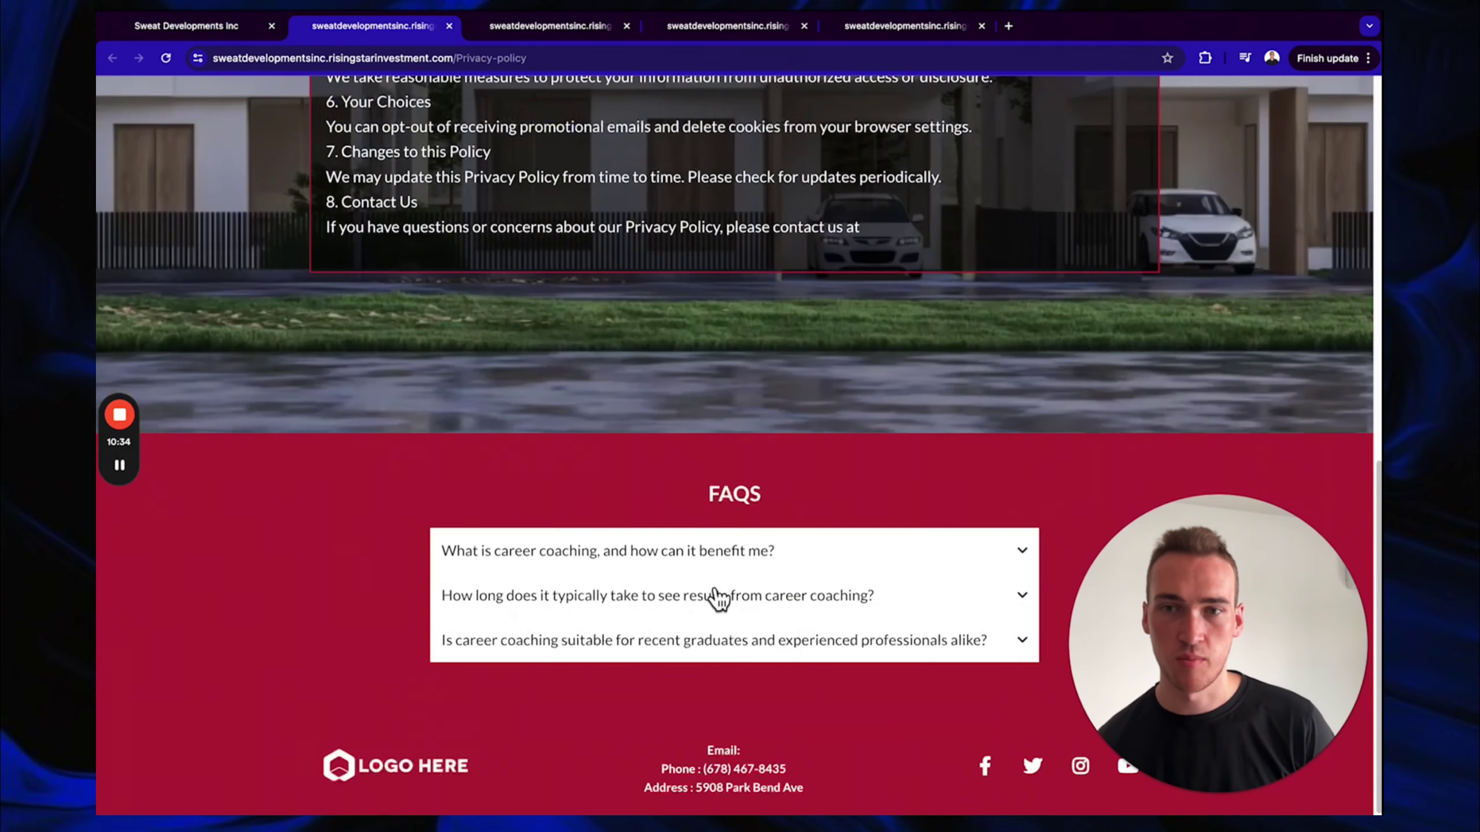
{"action": "scroll", "coordinate": [699, 455], "scroll_direction": "up", "scroll_amount": 10}
{"action": "scroll", "coordinate": [698, 459], "scroll_direction": "down", "scroll_amount": 10}
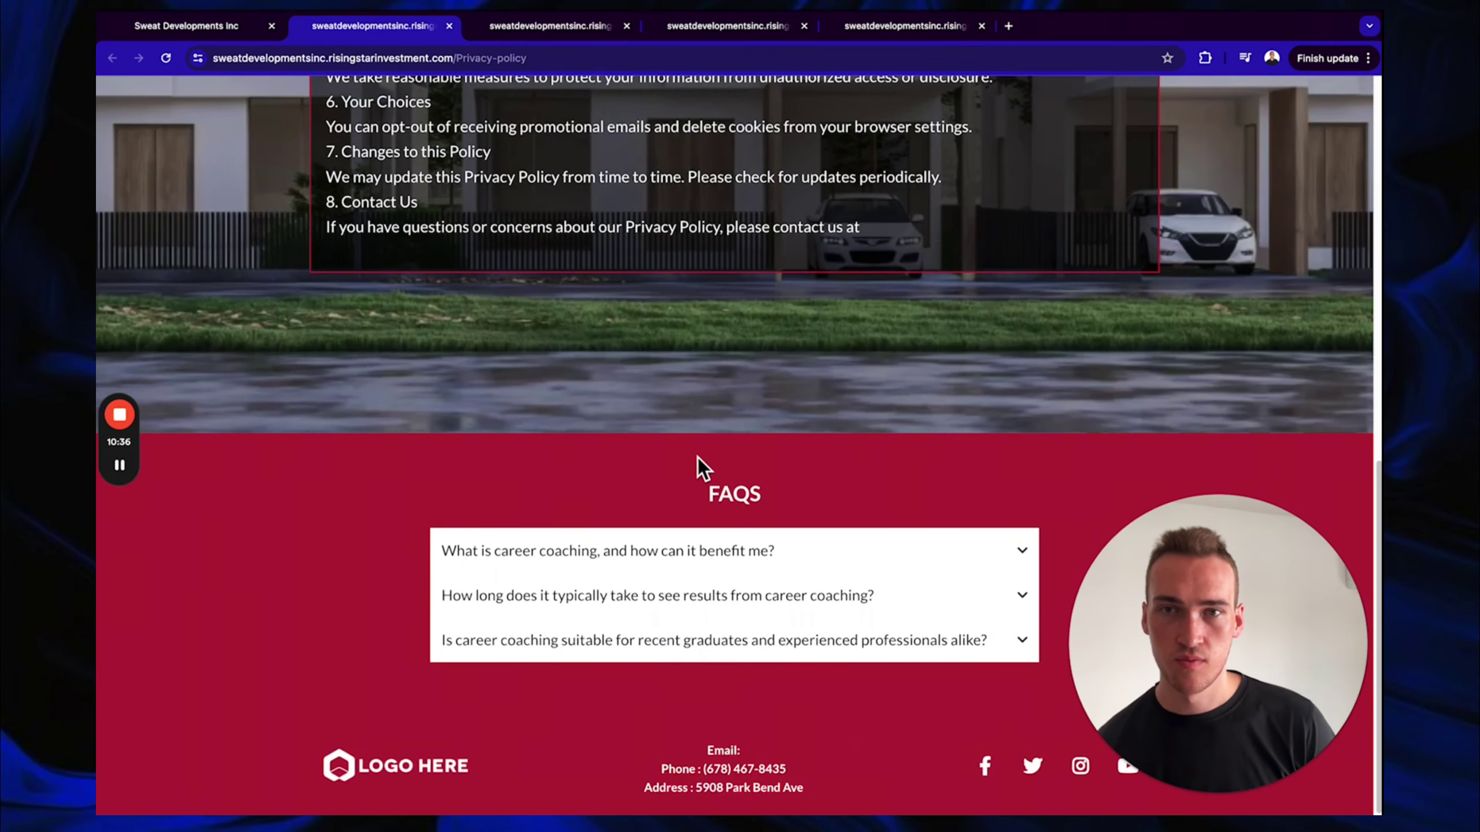
Open the Privacy Policy page for editing and look through the website preview tabs
{"action": "left_click", "coordinate": [193, 22]}
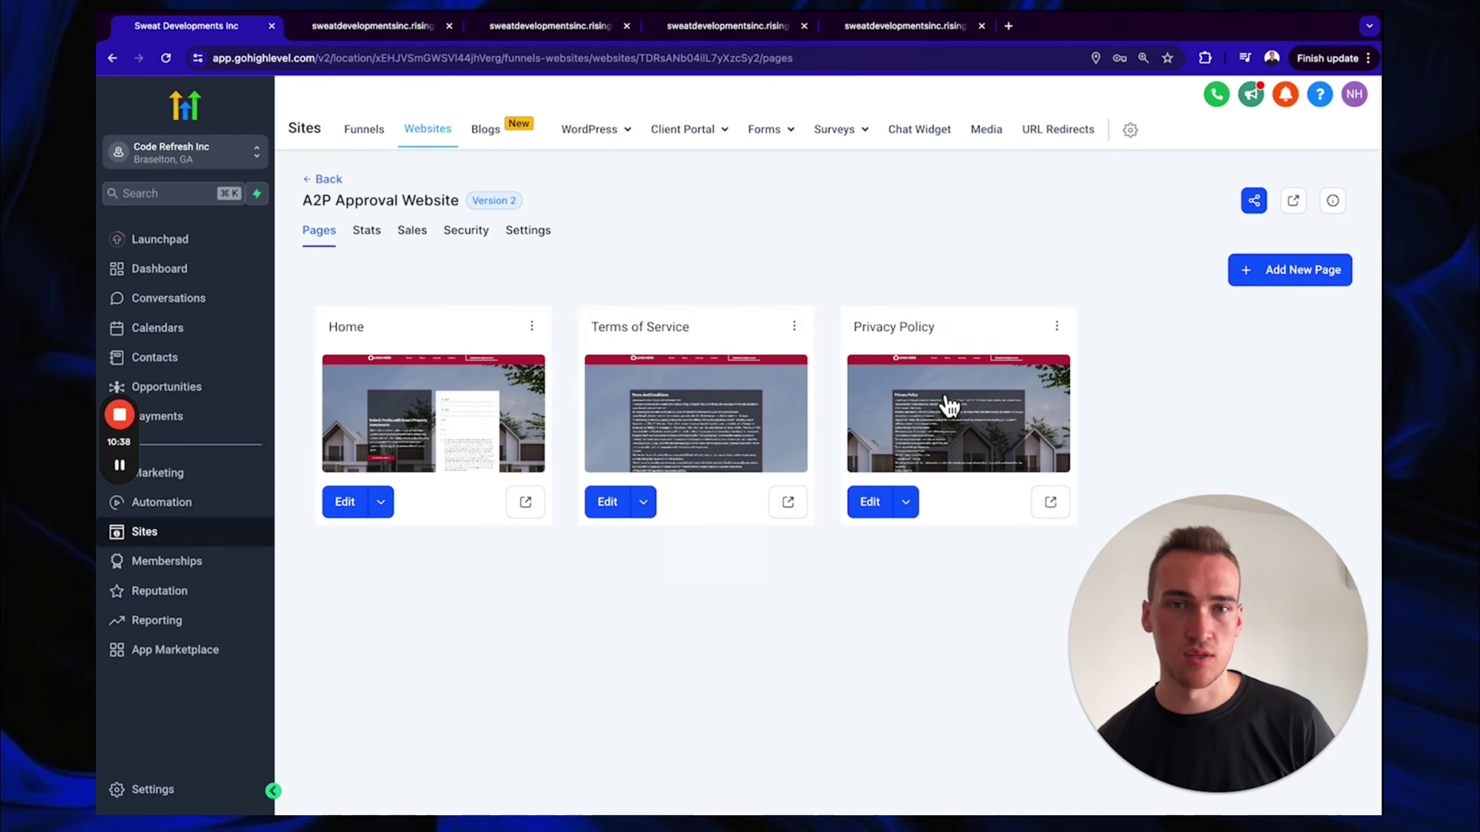
{"action": "left_click", "coordinate": [874, 501]}
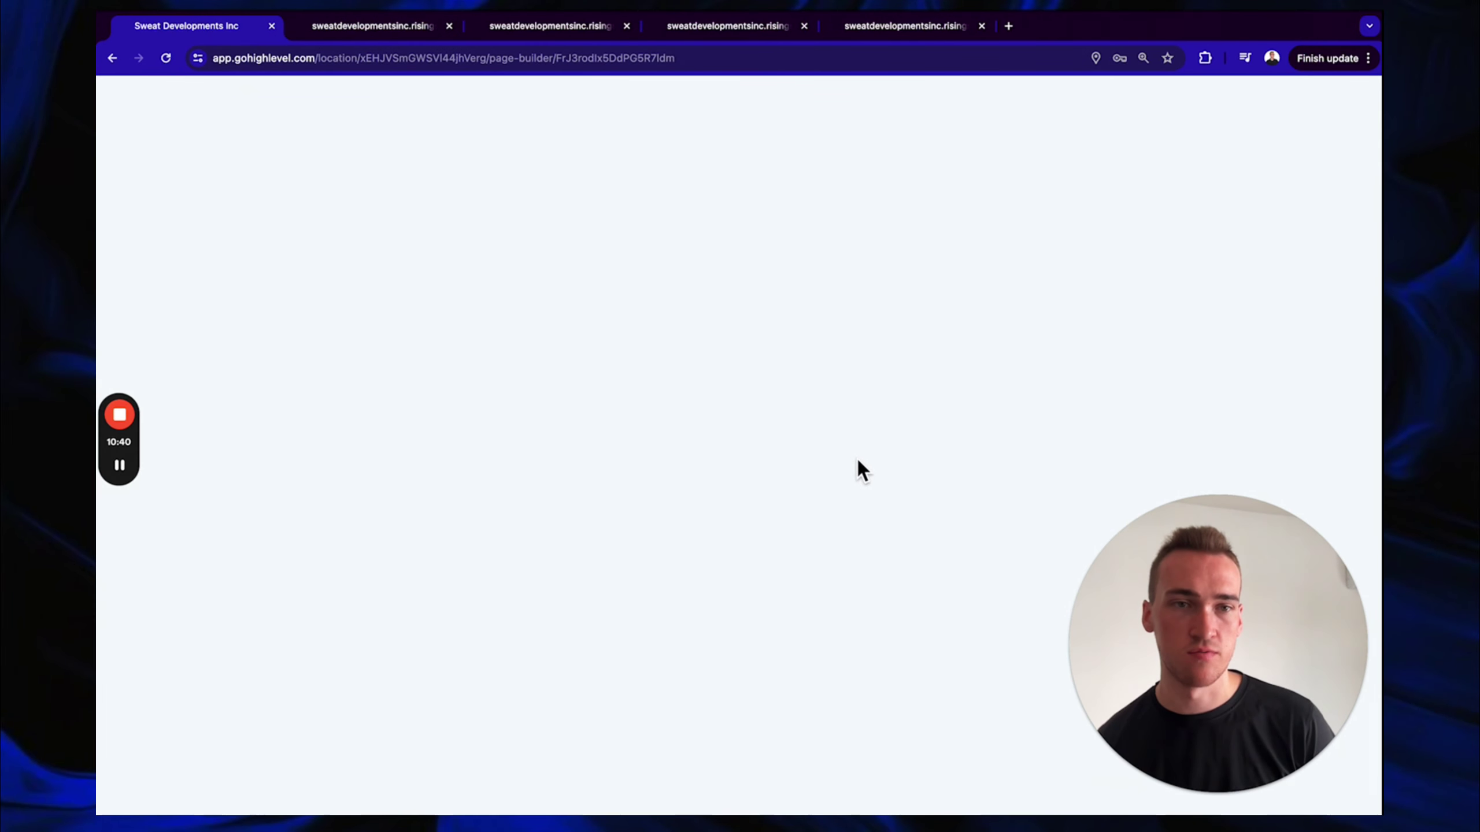
{"action": "left_click", "coordinate": [516, 26]}
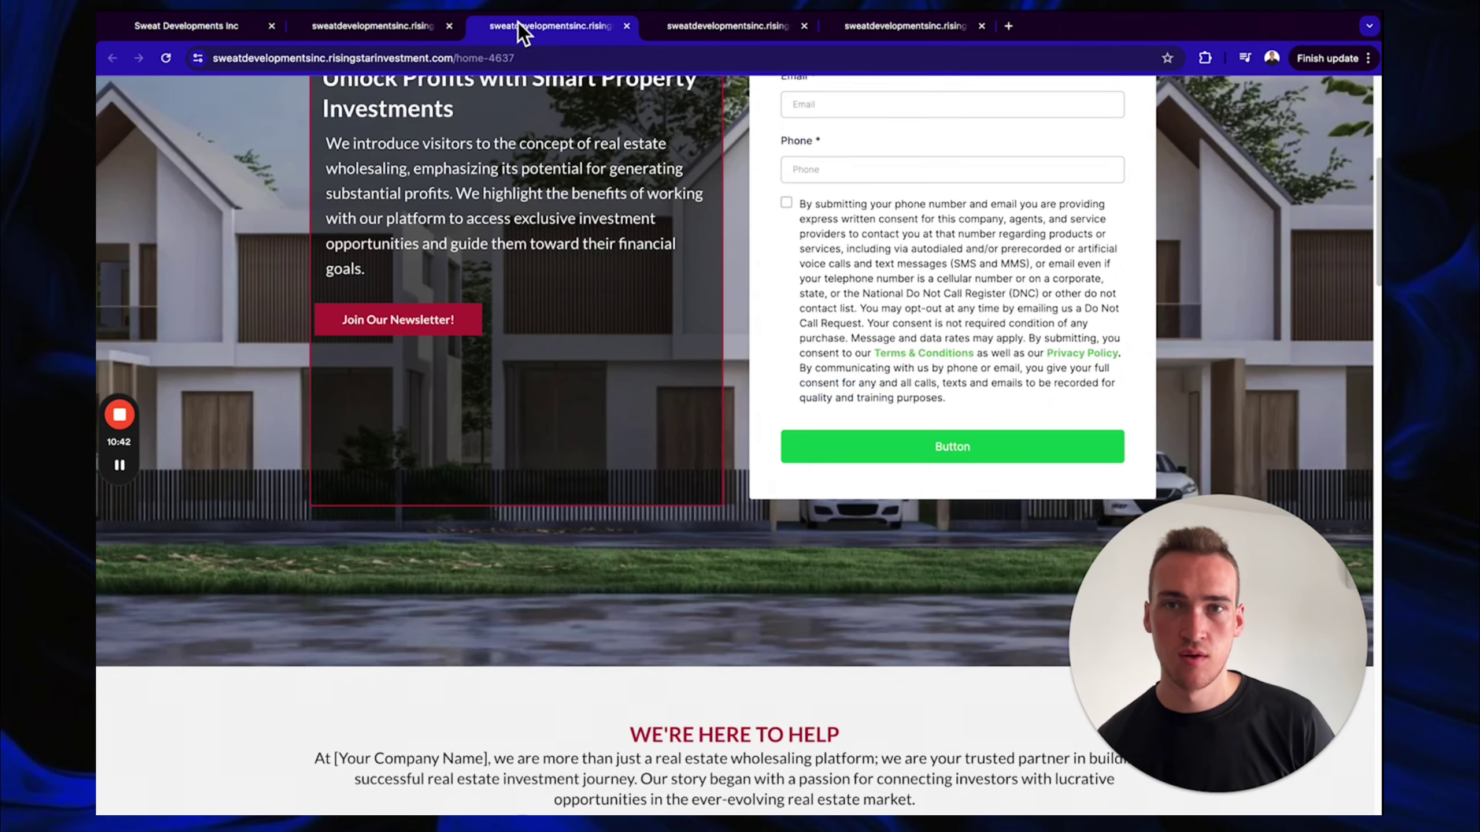
{"action": "left_click", "coordinate": [705, 32]}
{"action": "left_click", "coordinate": [469, 30]}
{"action": "left_click", "coordinate": [408, 34]}
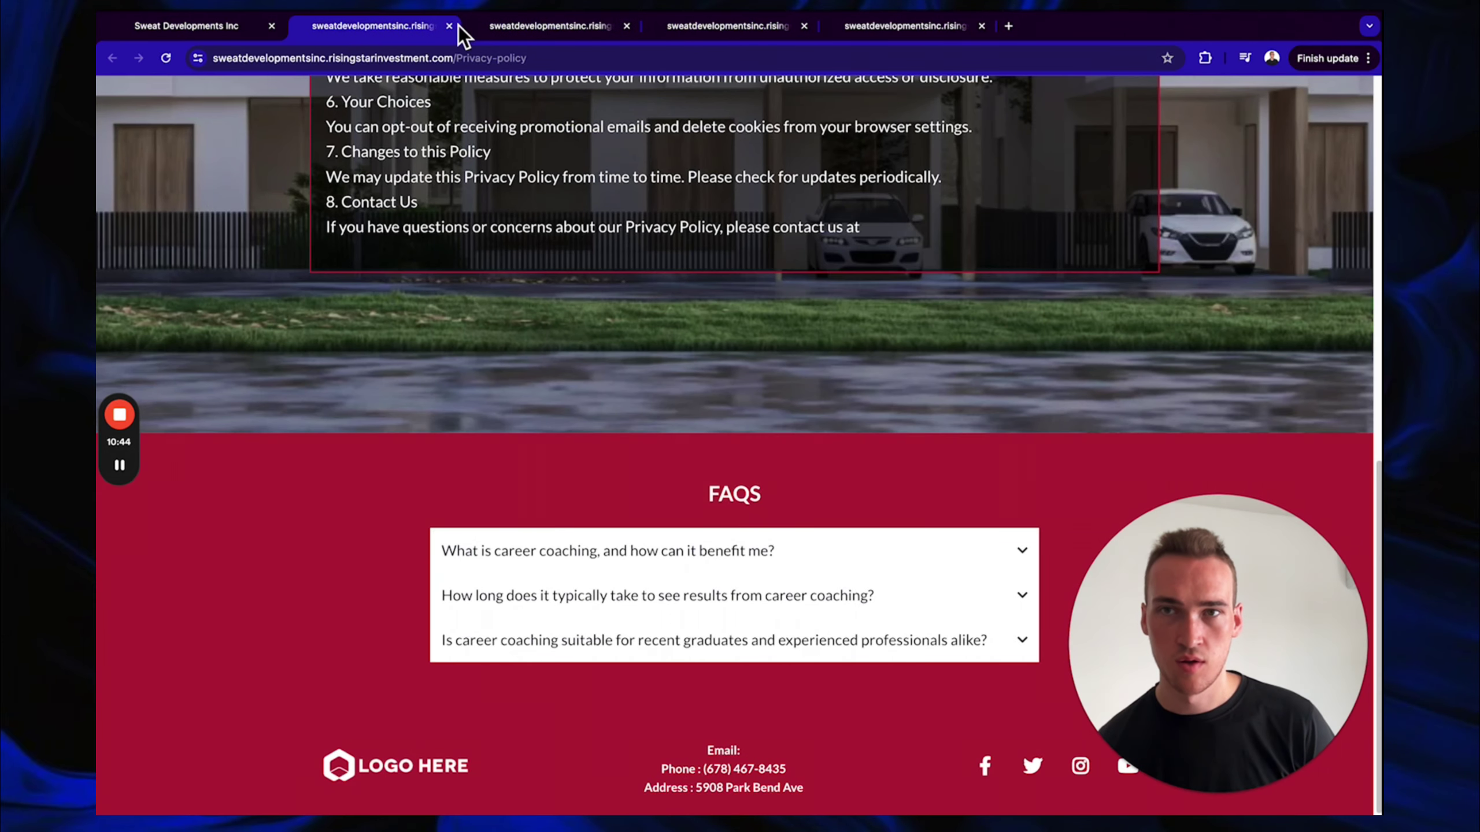
{"action": "left_click", "coordinate": [894, 35]}
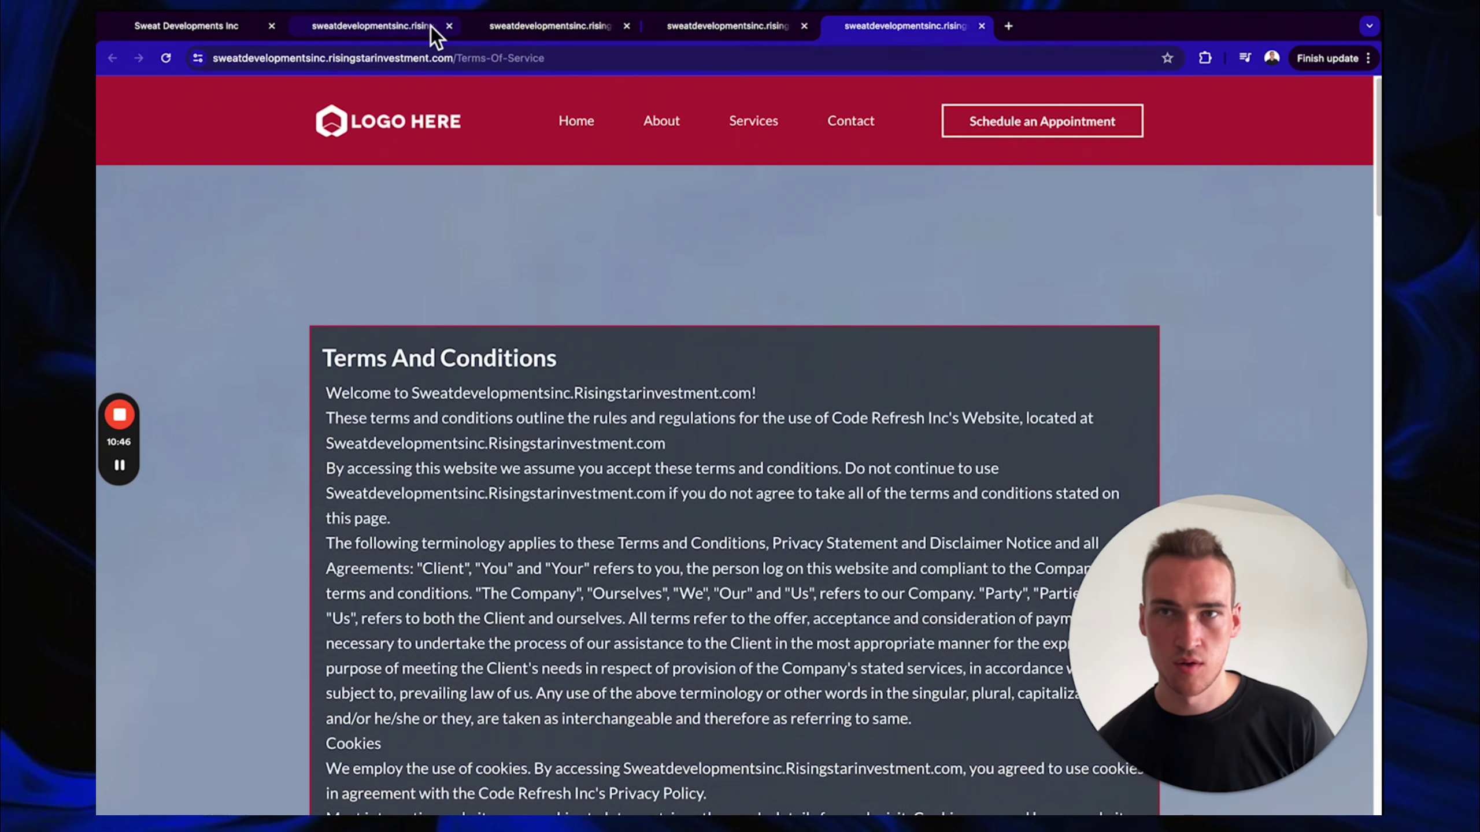
Close all the website preview tabs, checking the Terms of Service page's address in the last one
{"action": "left_click", "coordinate": [449, 25]}
{"action": "left_click", "coordinate": [448, 25]}
{"action": "left_click", "coordinate": [449, 26]}
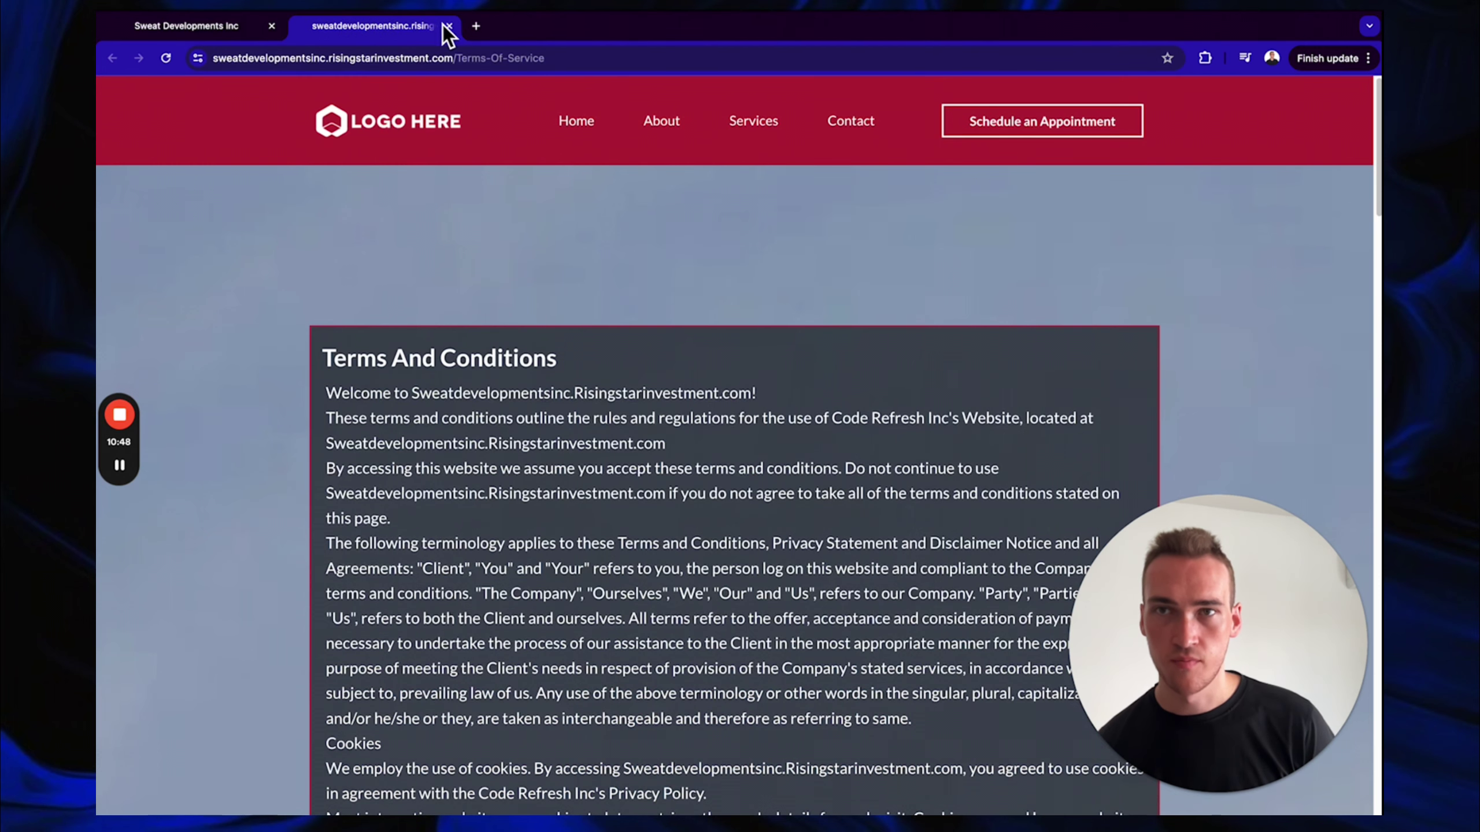
{"action": "left_click", "coordinate": [209, 30]}
{"action": "left_click", "coordinate": [387, 32]}
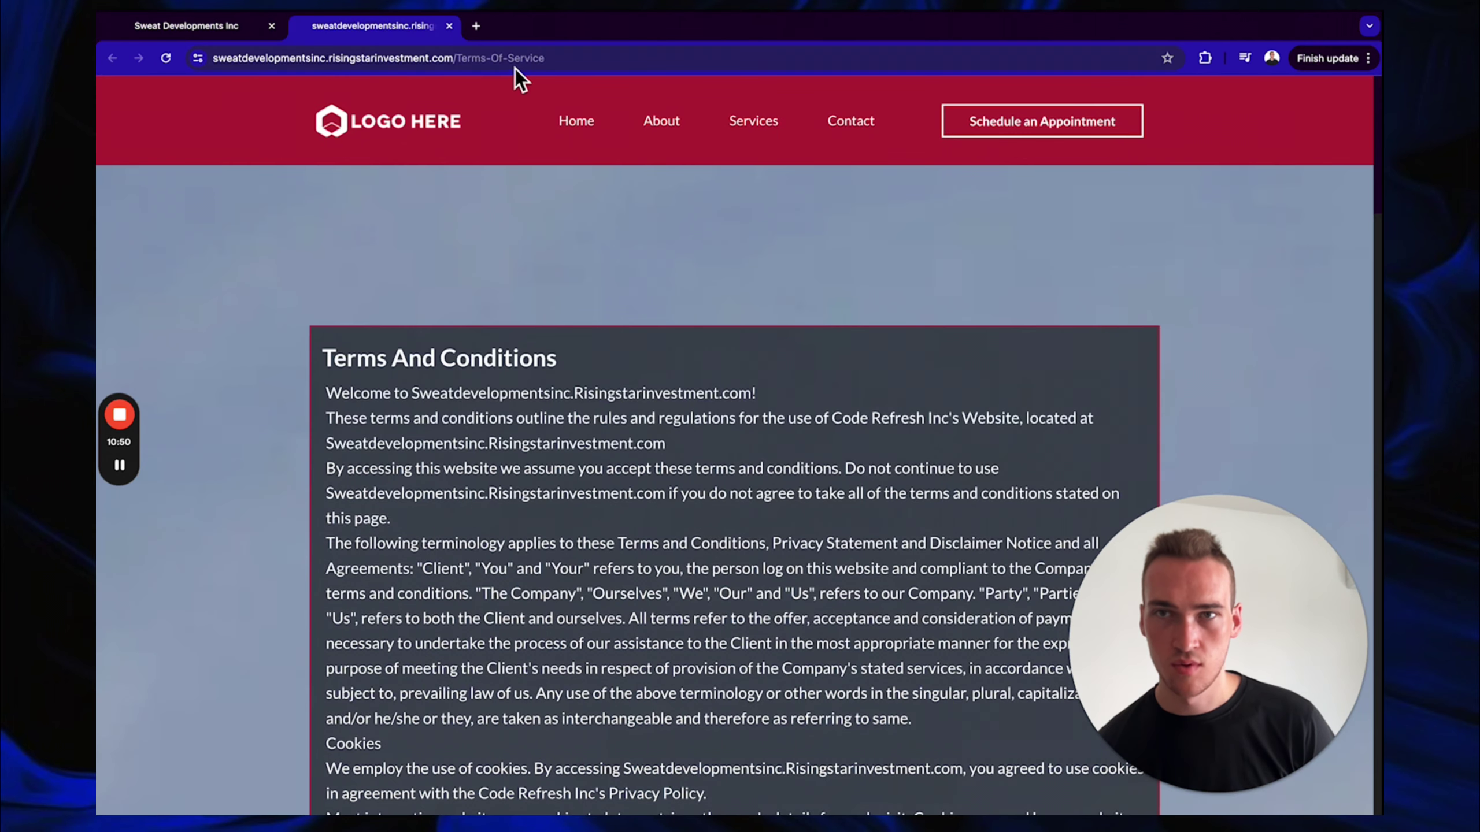
{"action": "left_click", "coordinate": [471, 59]}
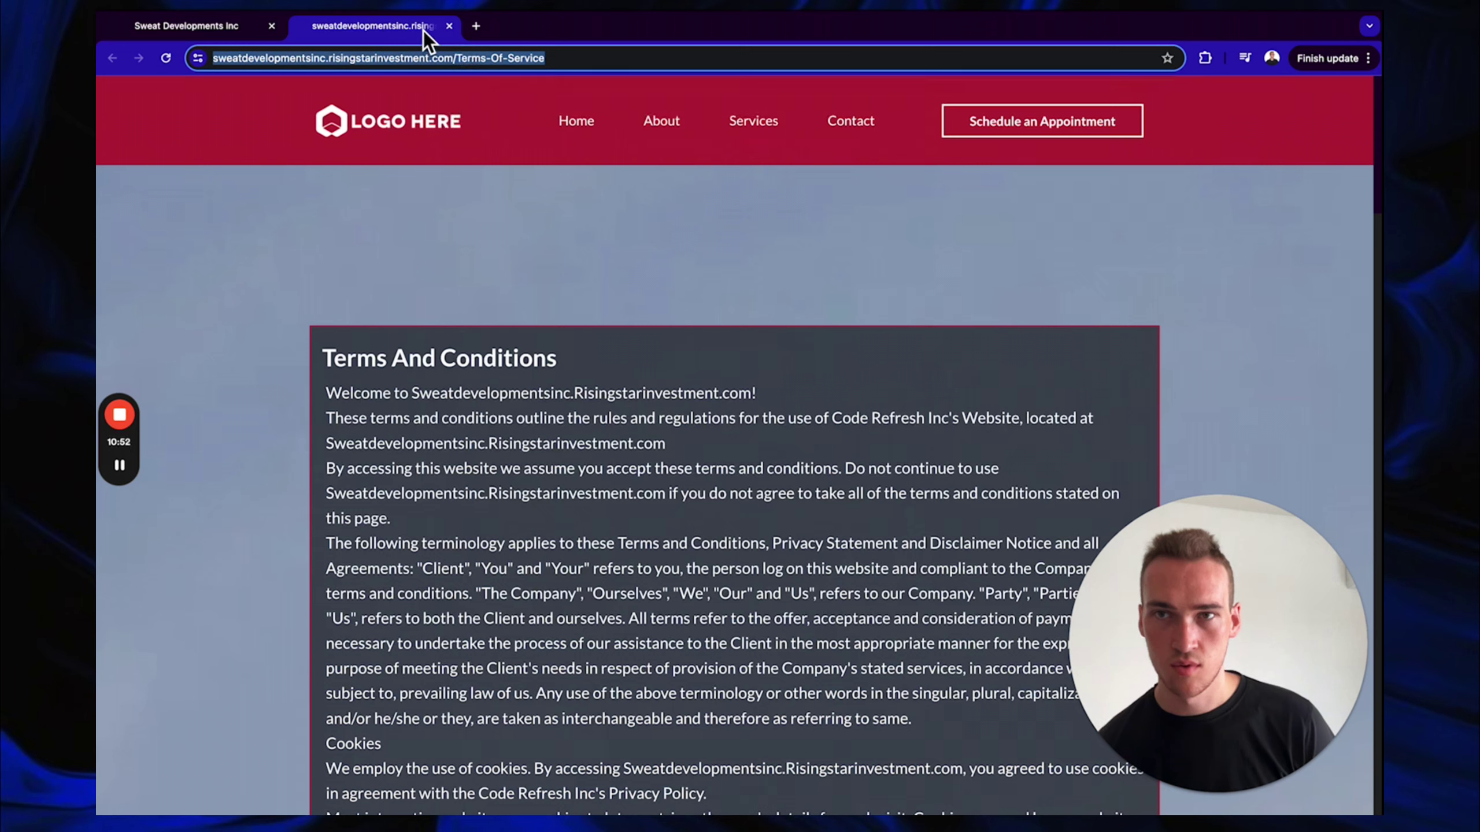
{"action": "left_click", "coordinate": [448, 25]}
Replace the {{location.email}} placeholder under Contact Us with the company's e-mail address, publish the page and return to the page overview
{"action": "scroll", "coordinate": [651, 473], "scroll_direction": "down", "scroll_amount": 10}
{"action": "scroll", "coordinate": [653, 470], "scroll_direction": "down", "scroll_amount": 2}
{"action": "left_click_drag", "start_coordinate": [296, 306], "coordinate": [153, 305]}
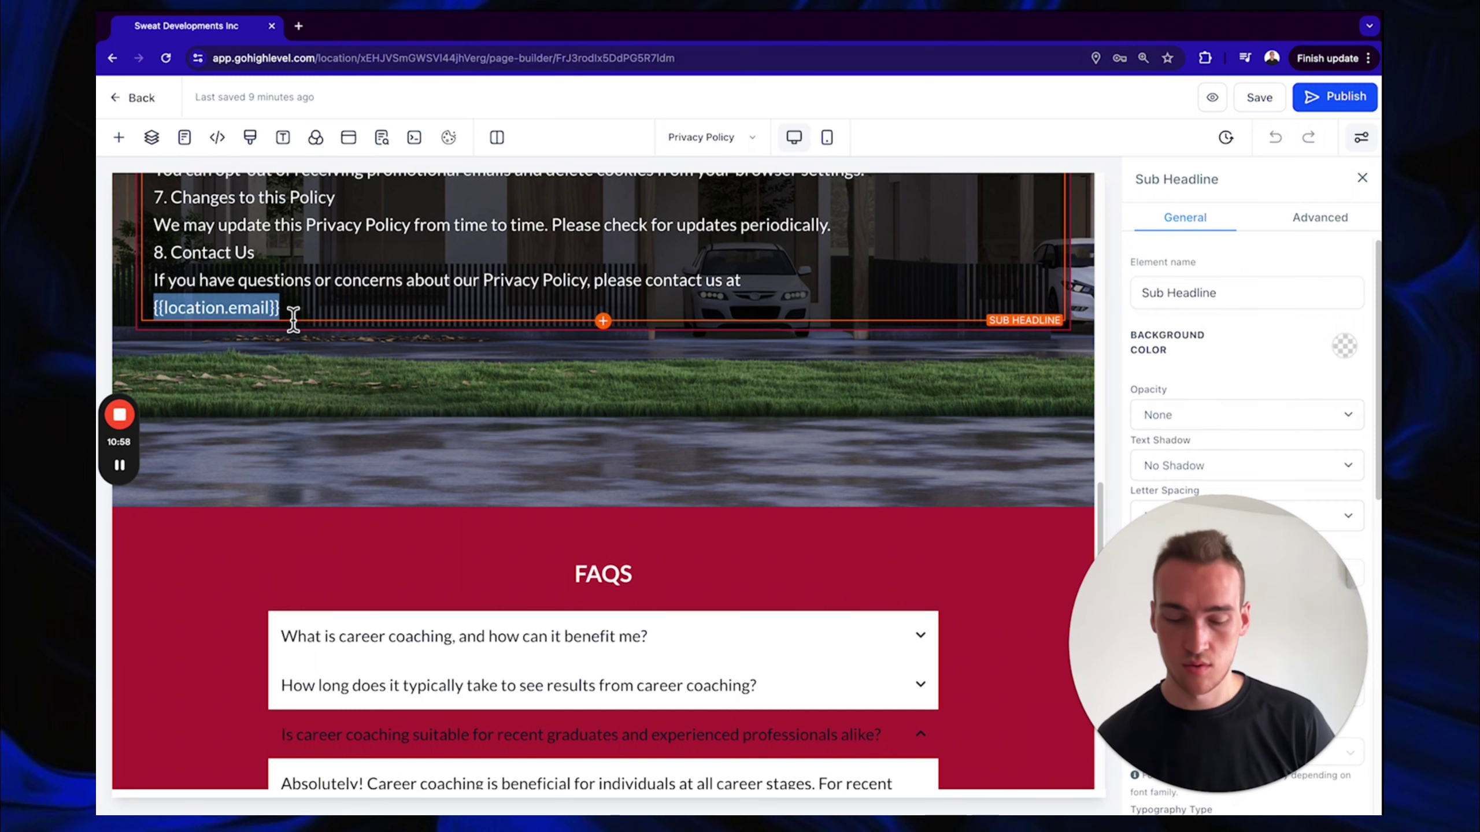
{"action": "key", "text": "BackSpace"}
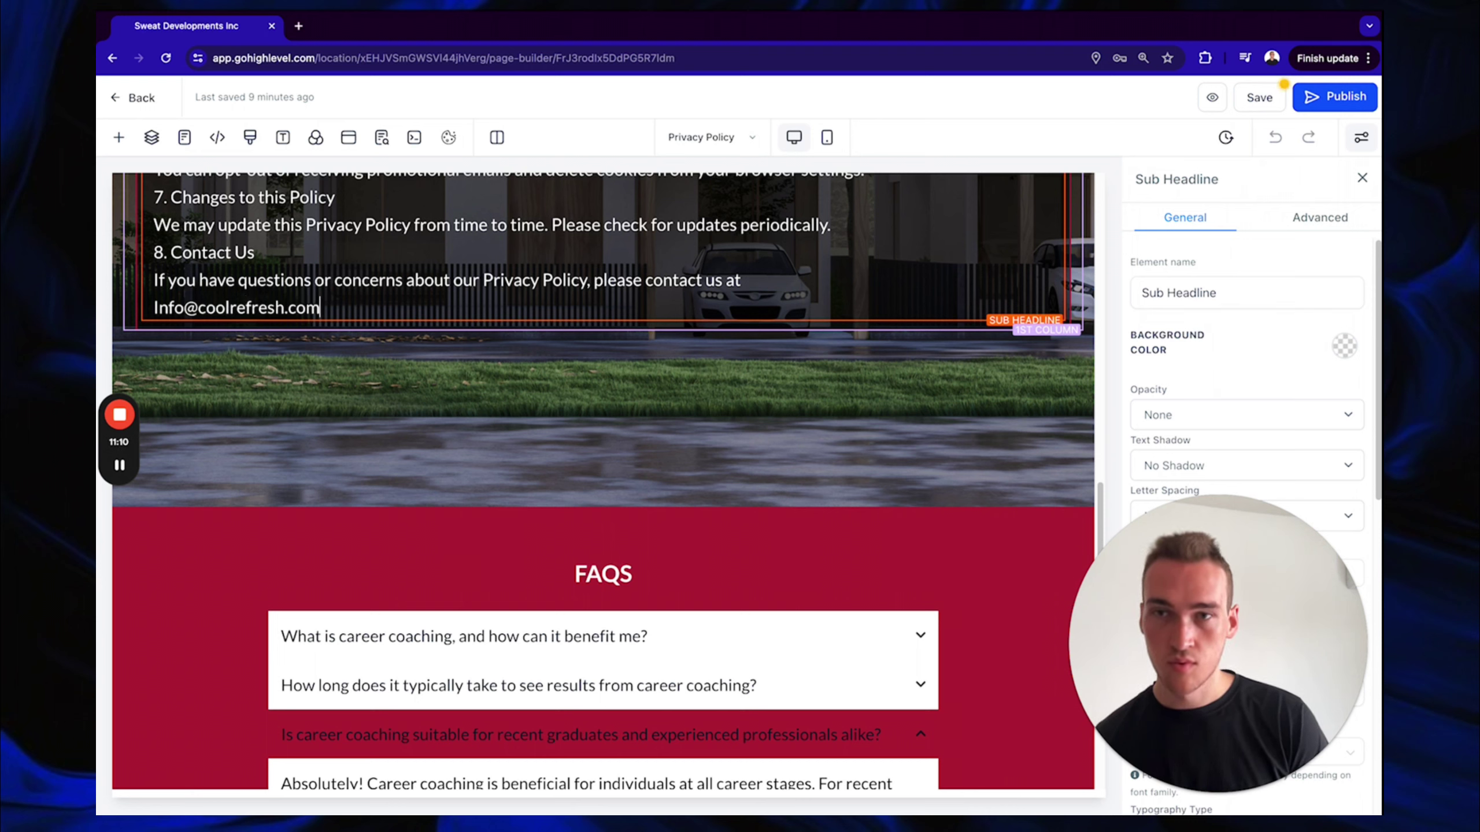
{"action": "left_click", "coordinate": [1337, 98]}
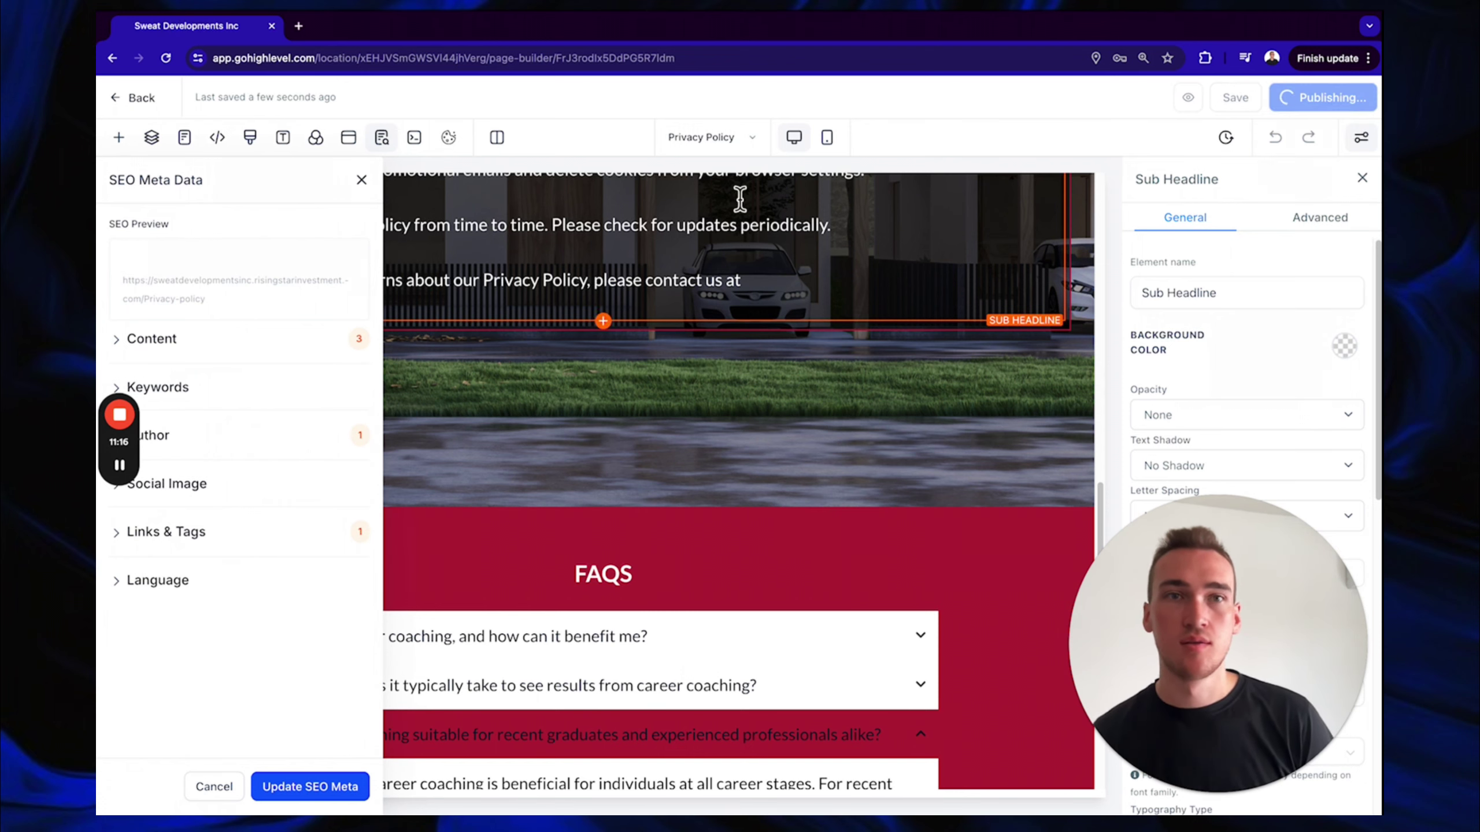
{"action": "left_click", "coordinate": [134, 98]}
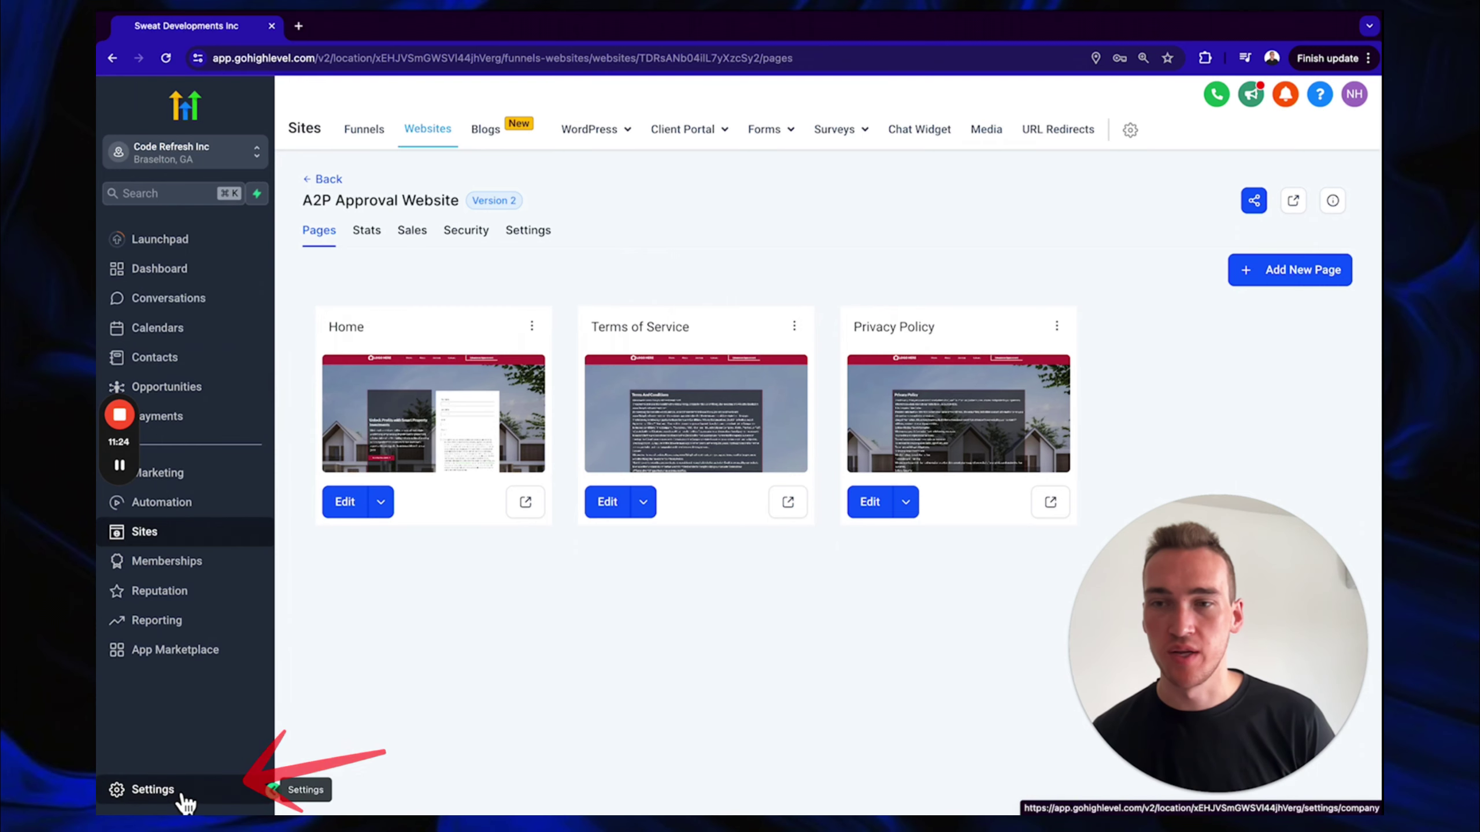
Open the sub-account's Phone Numbers settings and start adding a new phone number
{"action": "left_click", "coordinate": [153, 789]}
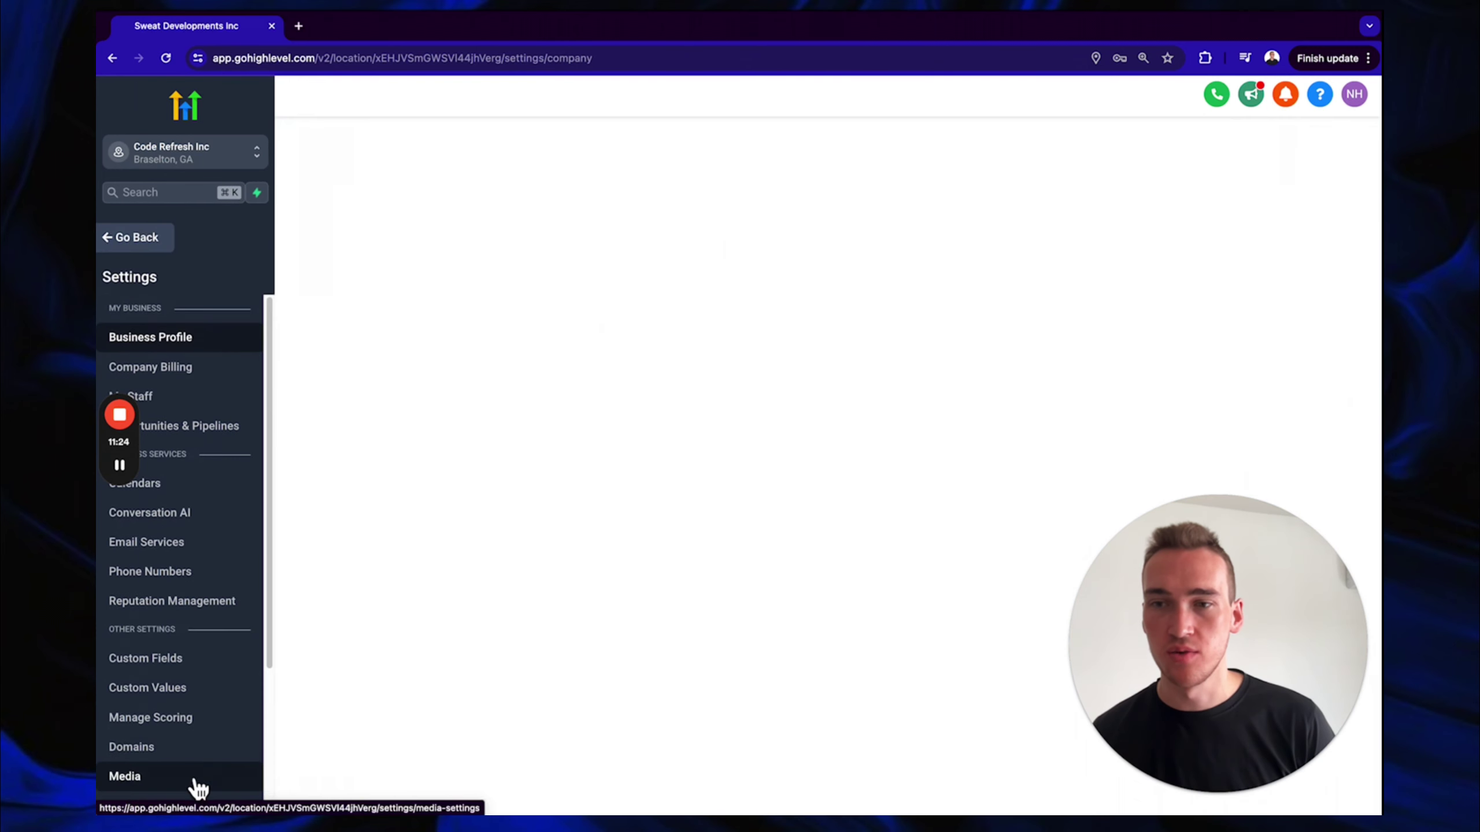
{"action": "left_click", "coordinate": [182, 580]}
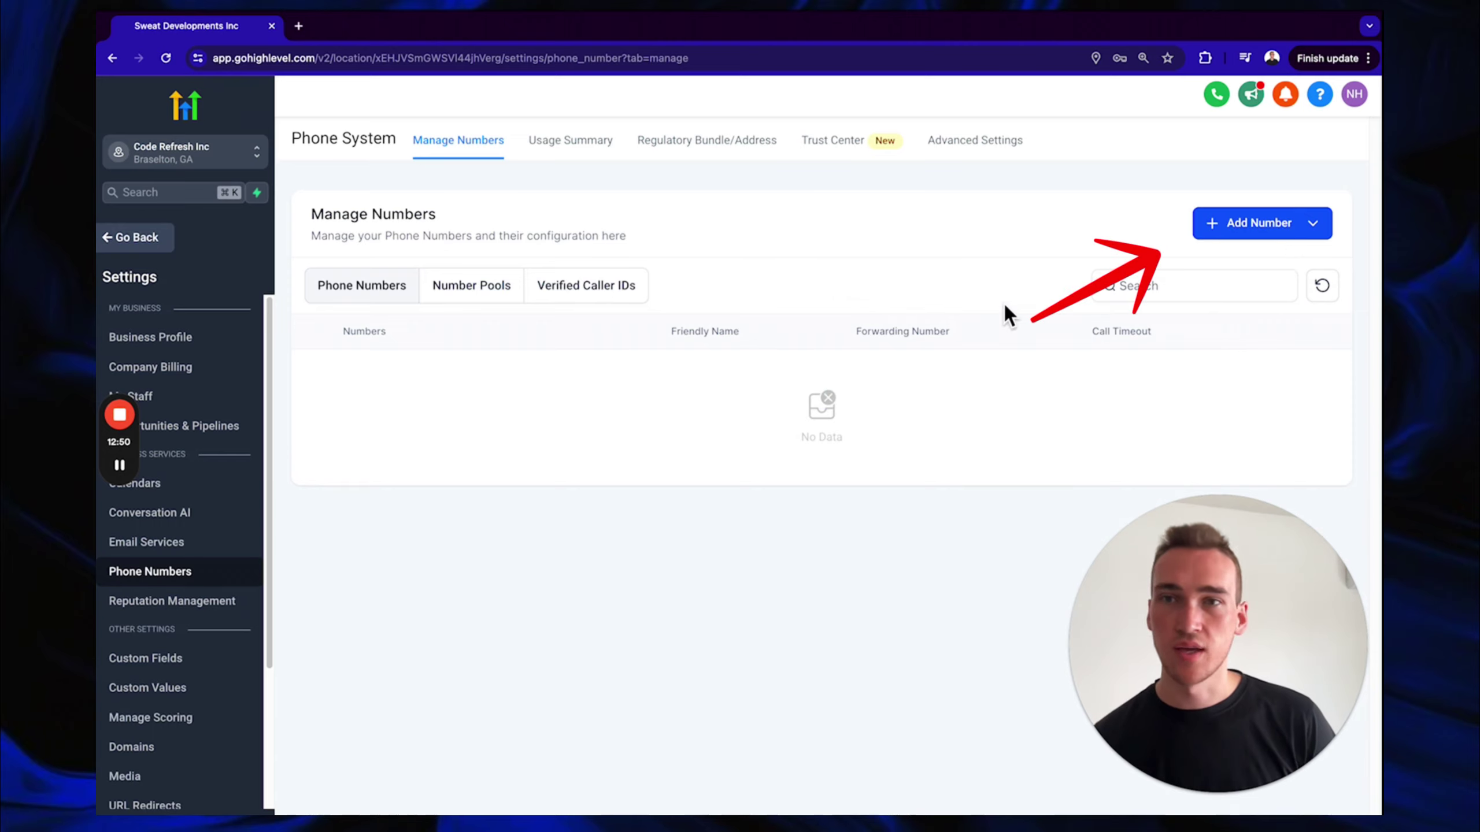
{"action": "left_click", "coordinate": [1235, 224]}
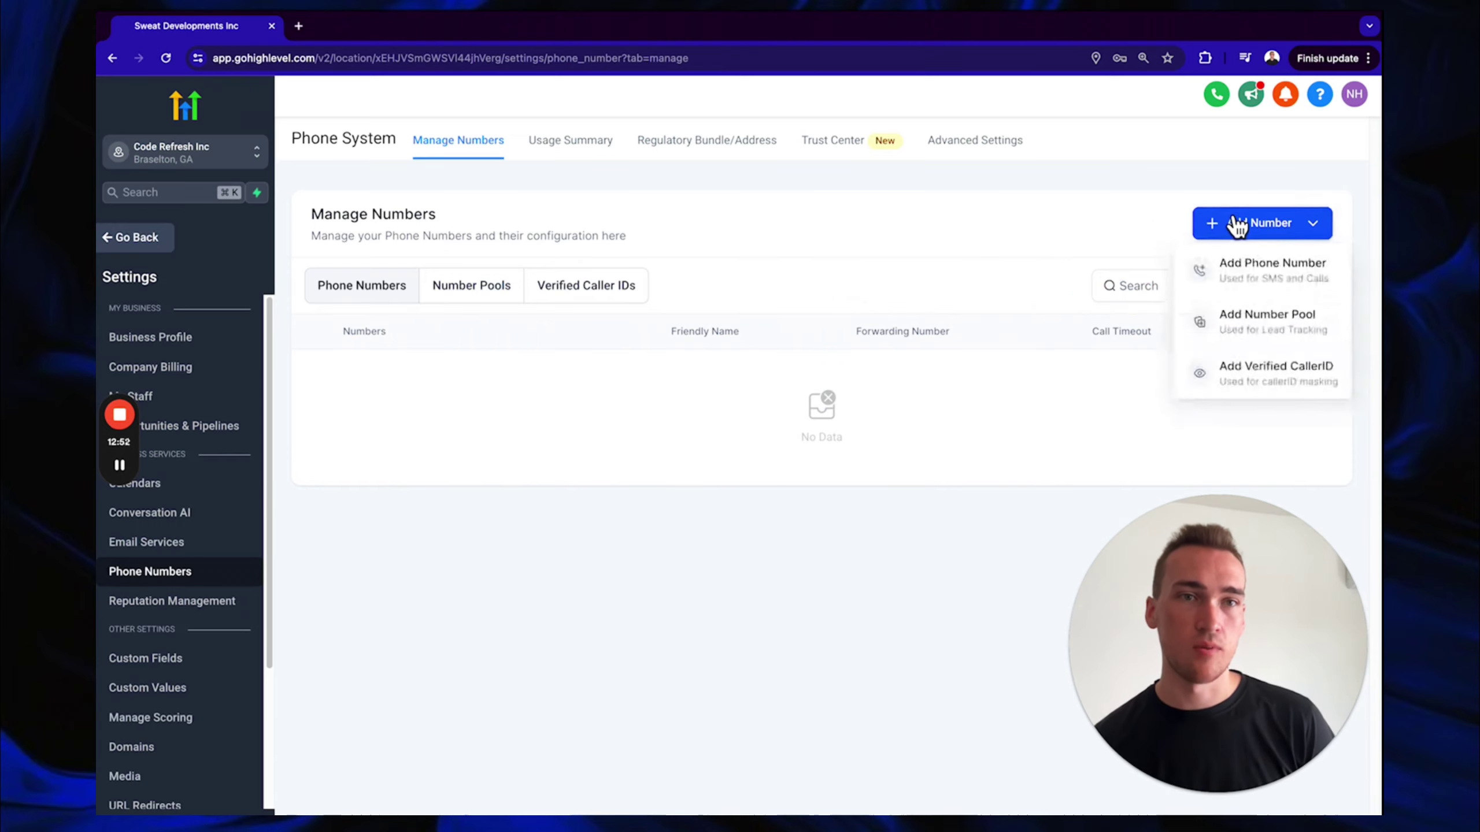
{"action": "left_click", "coordinate": [1258, 274]}
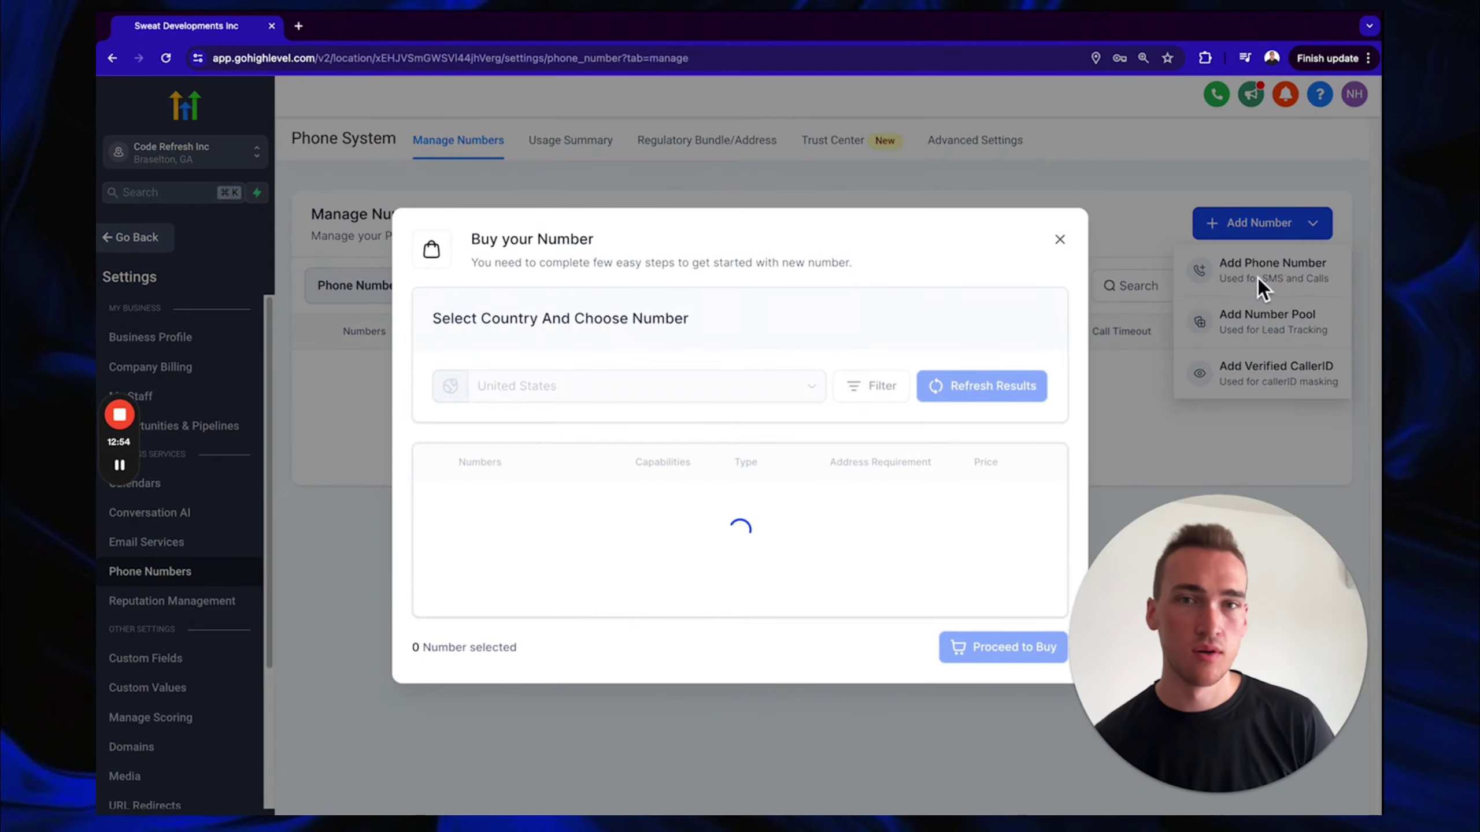
Filter the United States numbers to those whose first part matches 470 and buy the first local number listed
{"action": "left_click", "coordinate": [873, 268]}
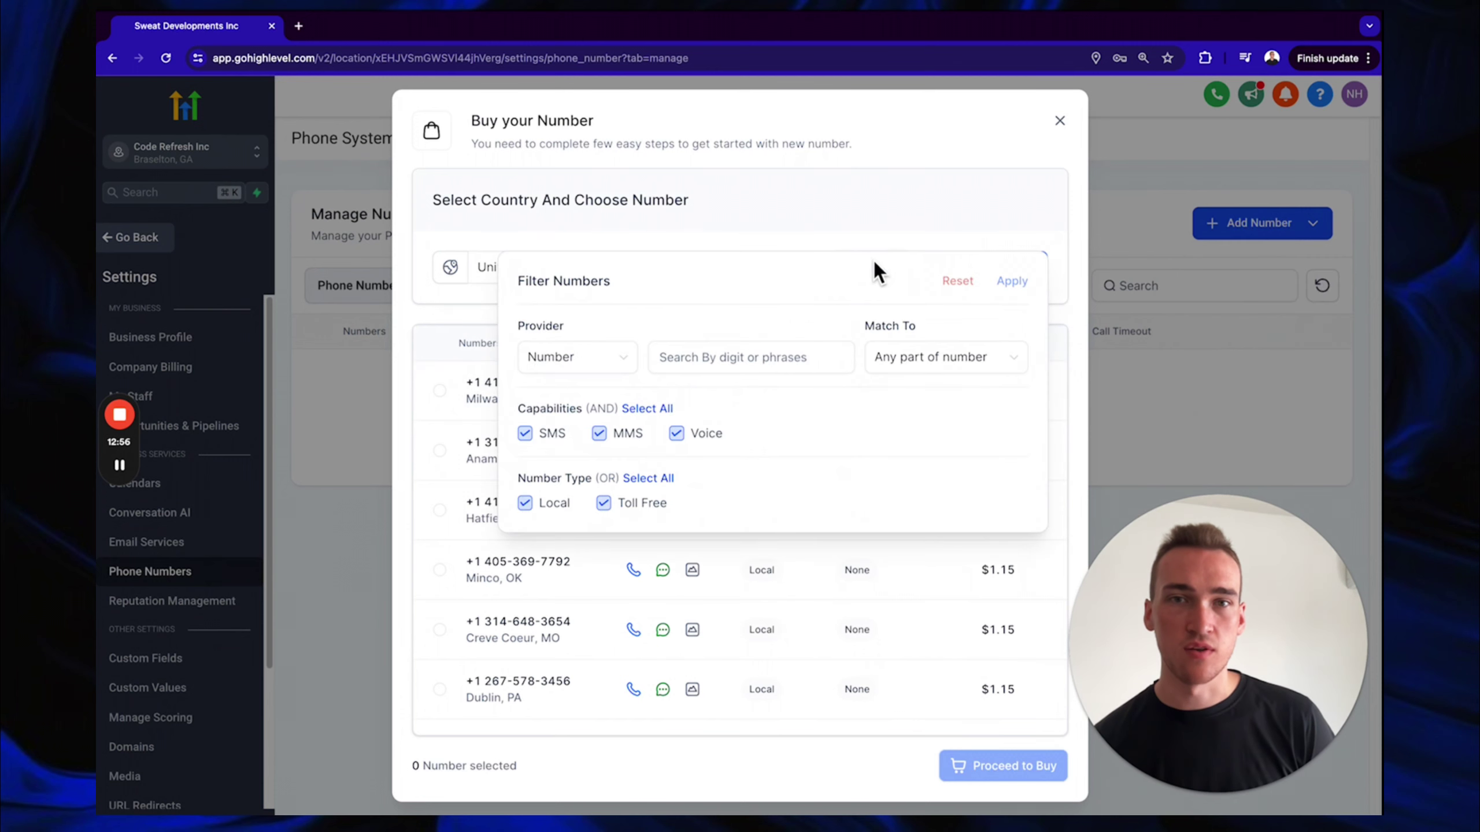
{"action": "left_click", "coordinate": [955, 357]}
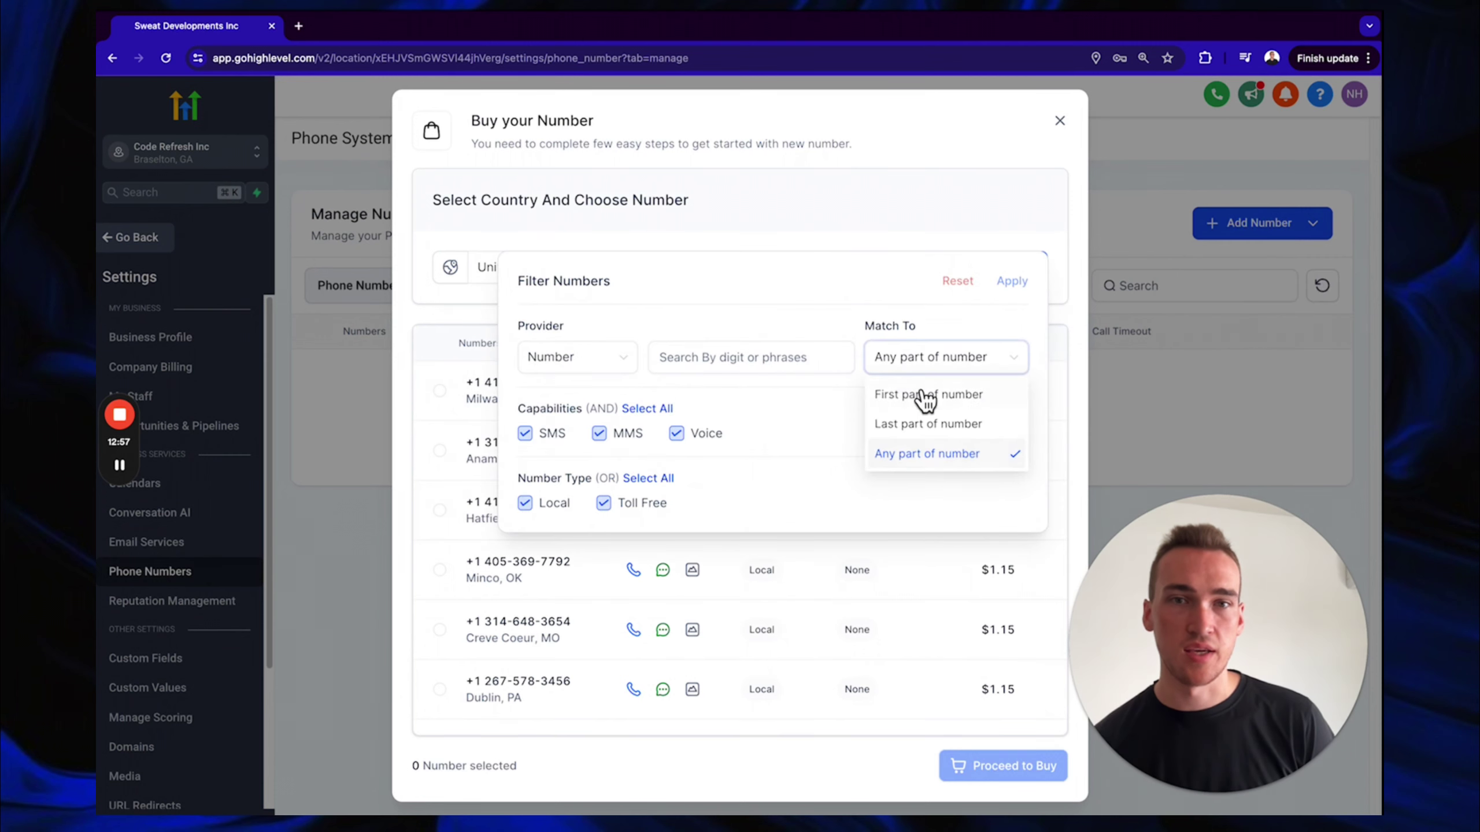
{"action": "left_click", "coordinate": [968, 400]}
{"action": "left_click", "coordinate": [742, 362]}
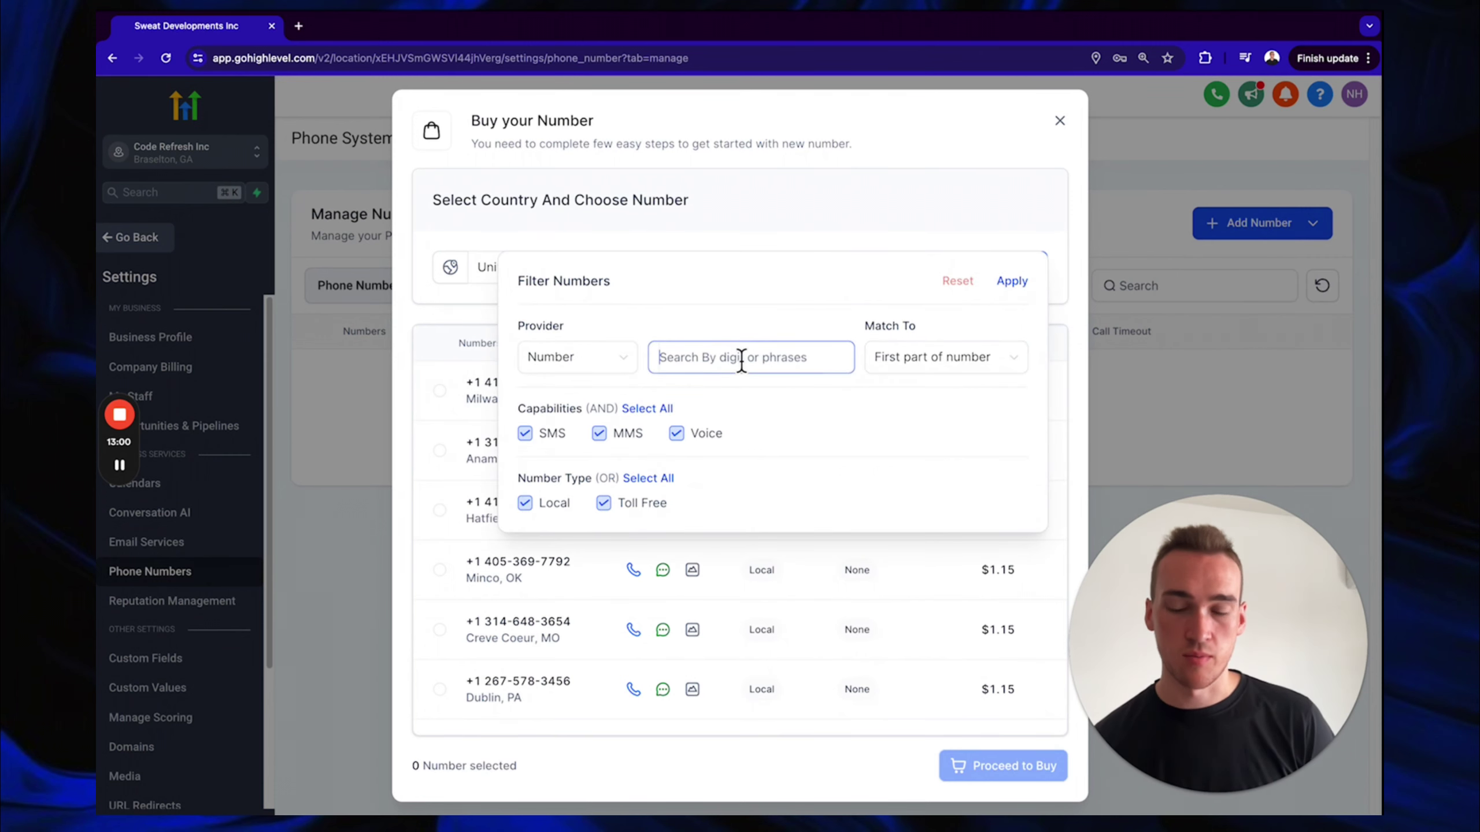
{"action": "type", "text": "470"}
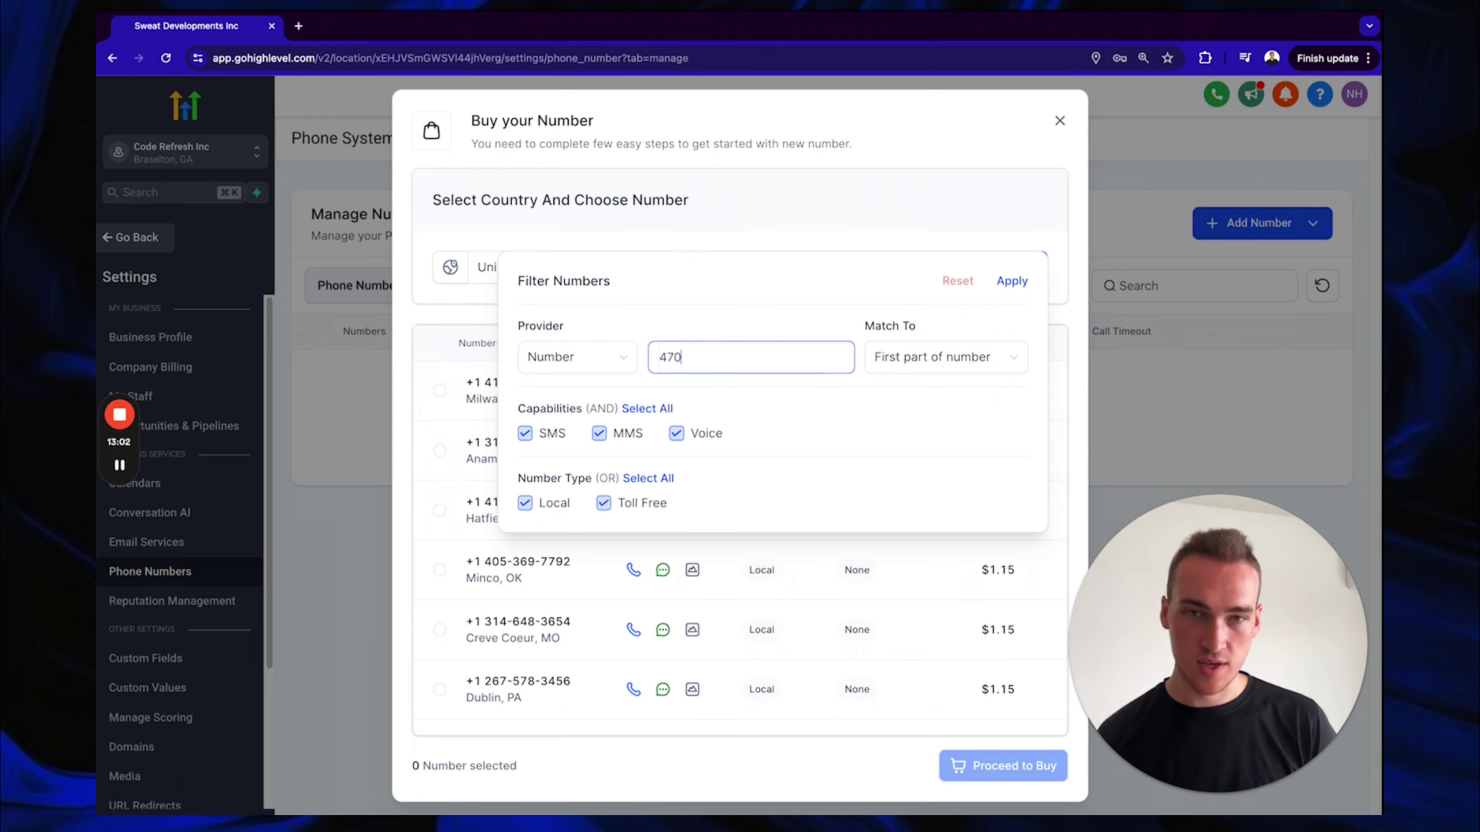
{"action": "left_click", "coordinate": [1002, 282]}
{"action": "left_click", "coordinate": [1008, 279]}
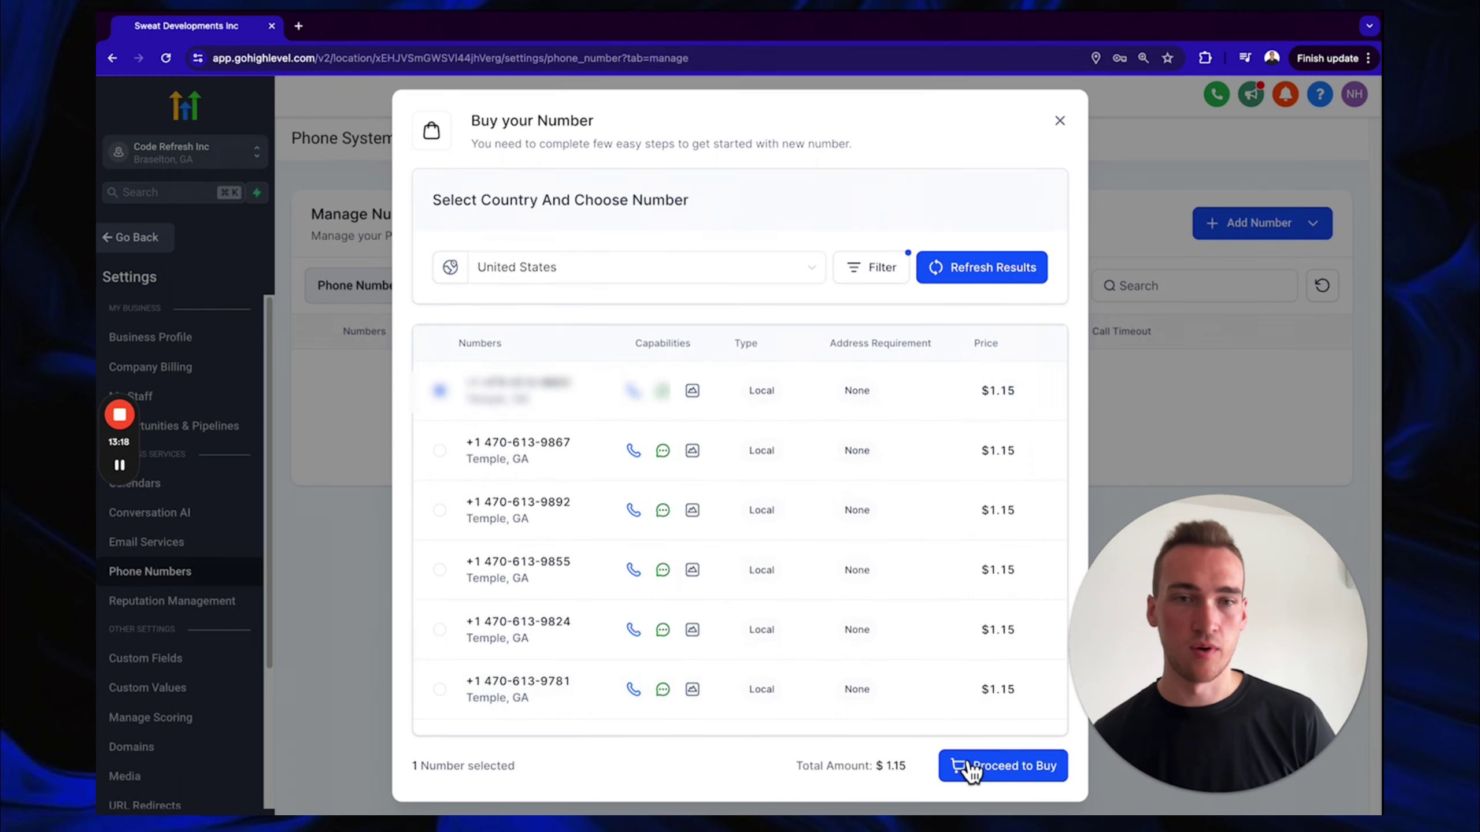
{"action": "left_click", "coordinate": [970, 769]}
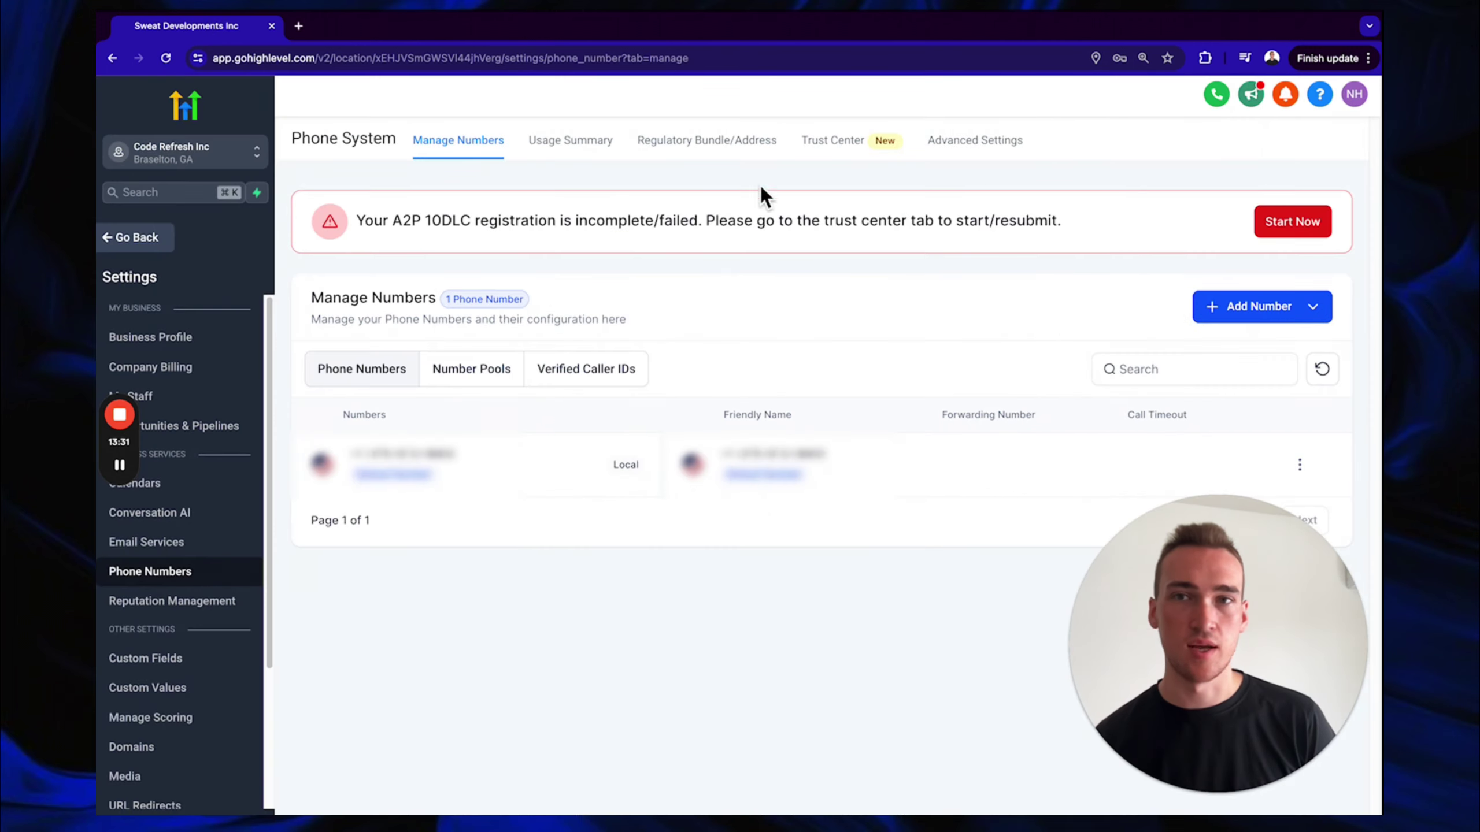
Start the A2P registration and complete the profile needs for a US or Canadian business that has a tax ID
{"action": "left_click", "coordinate": [1287, 224]}
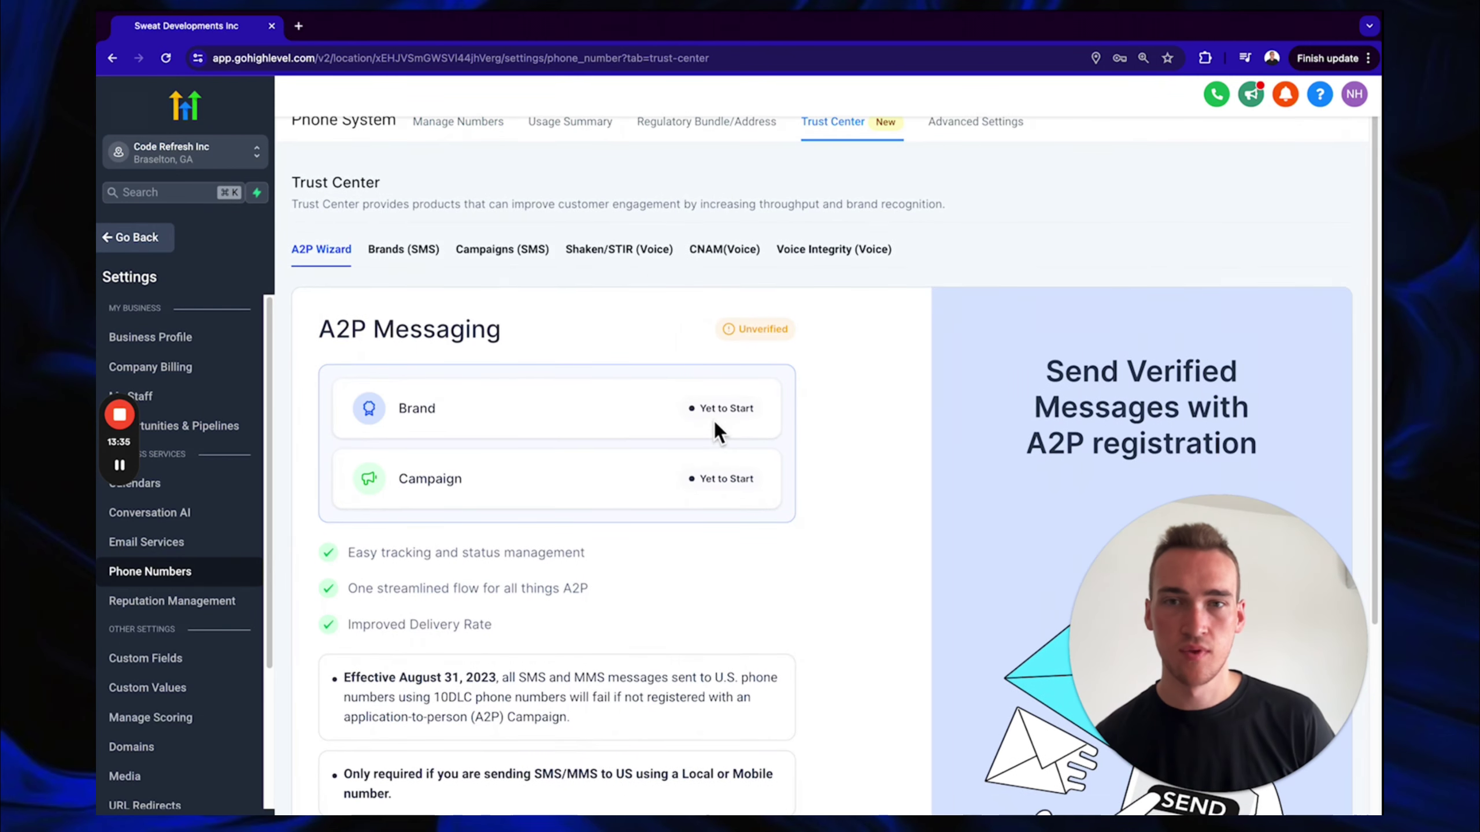
{"action": "scroll", "coordinate": [717, 428], "scroll_direction": "down", "scroll_amount": 5}
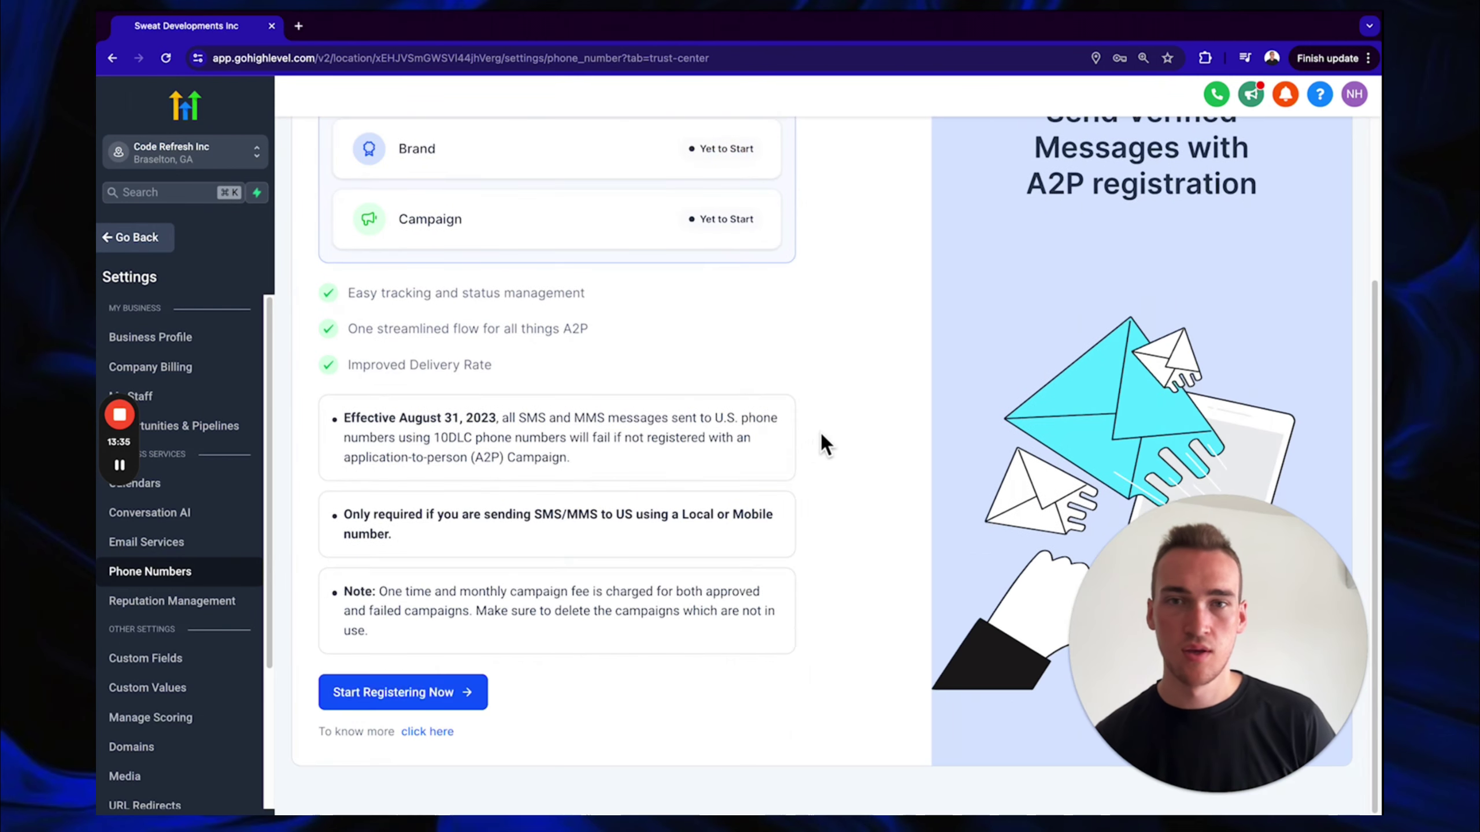
{"action": "left_click", "coordinate": [431, 692]}
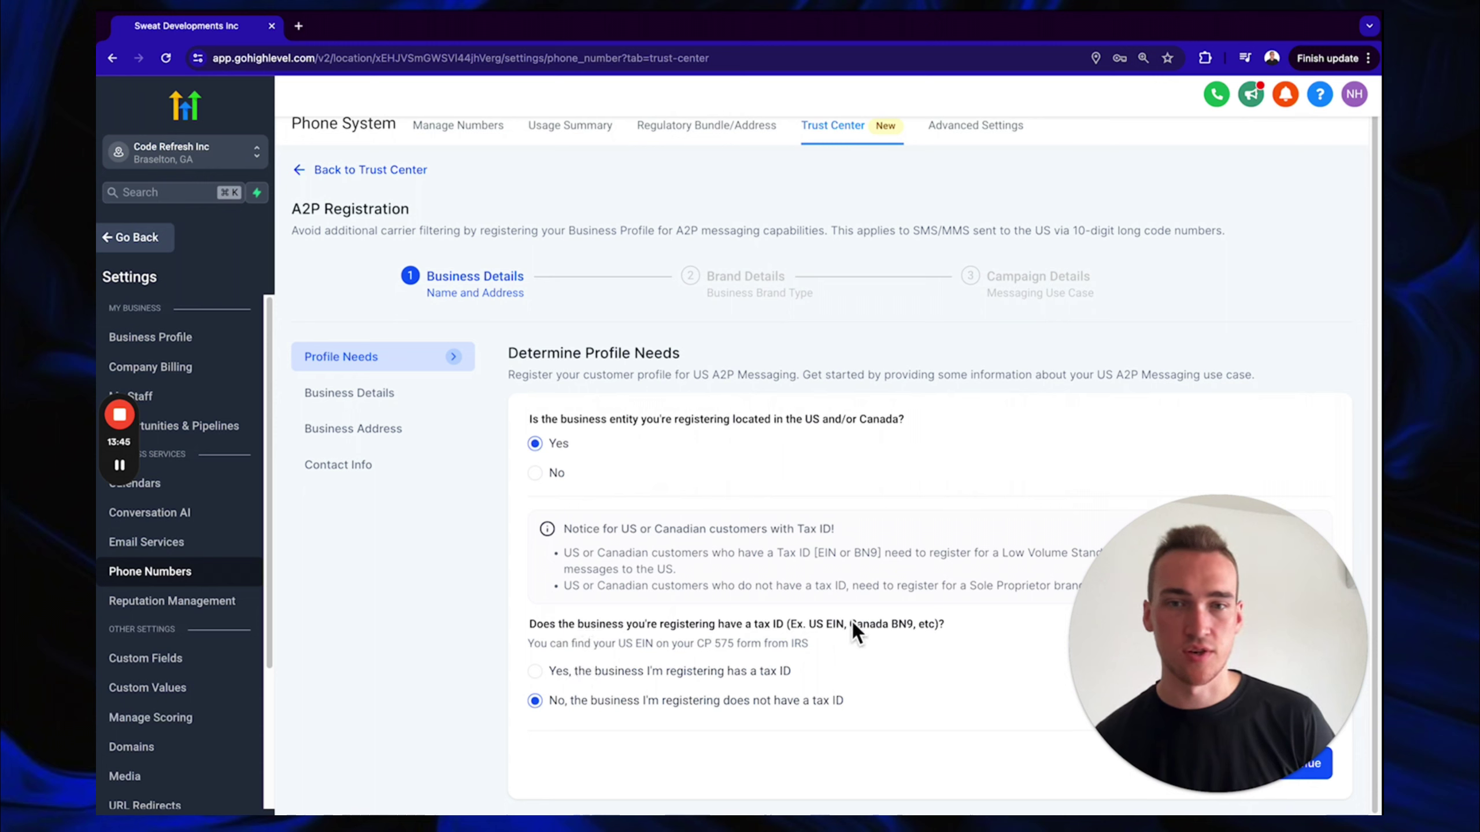
{"action": "left_click", "coordinate": [628, 671]}
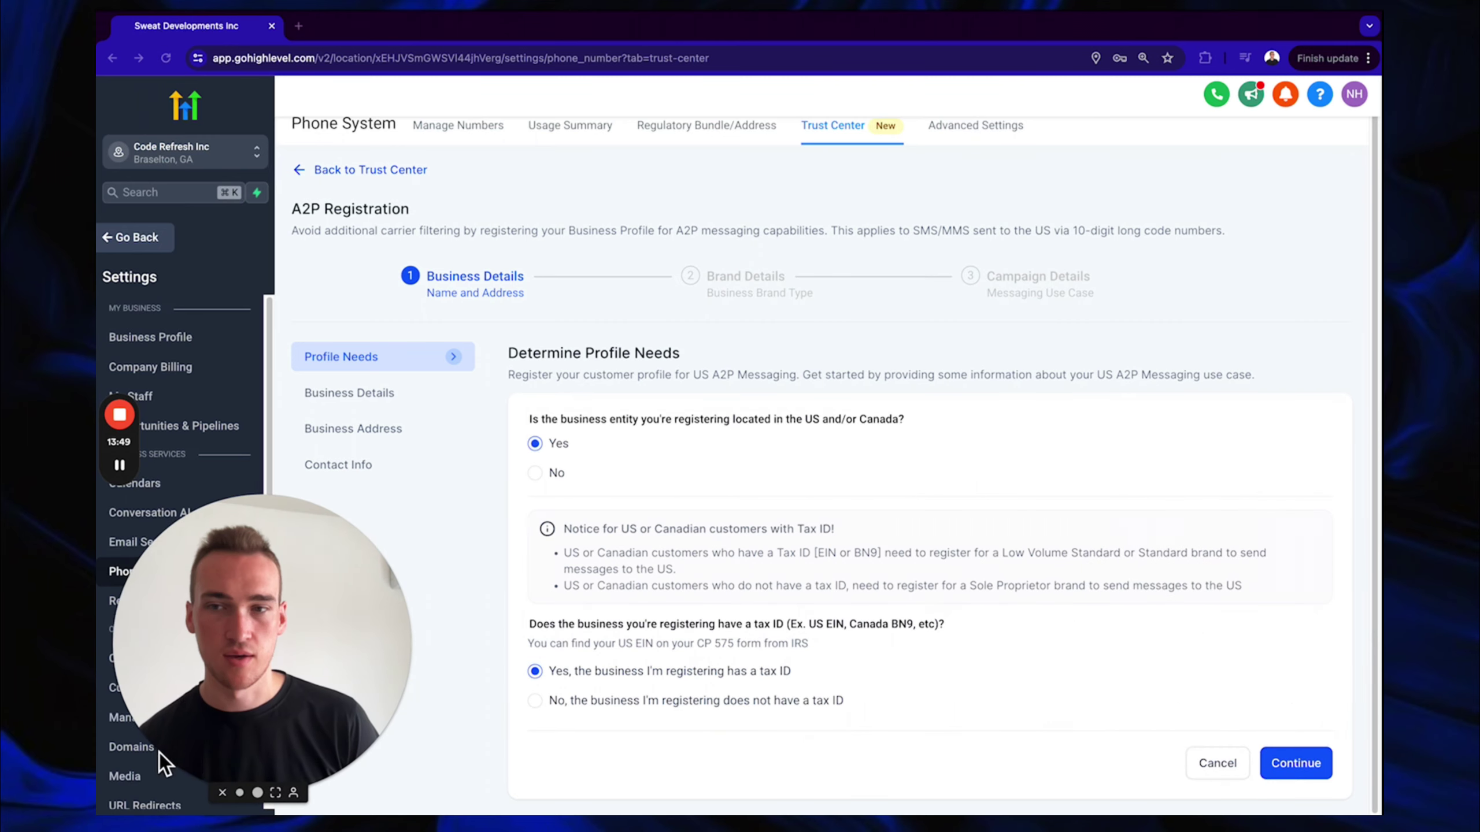
{"action": "left_click", "coordinate": [1289, 758]}
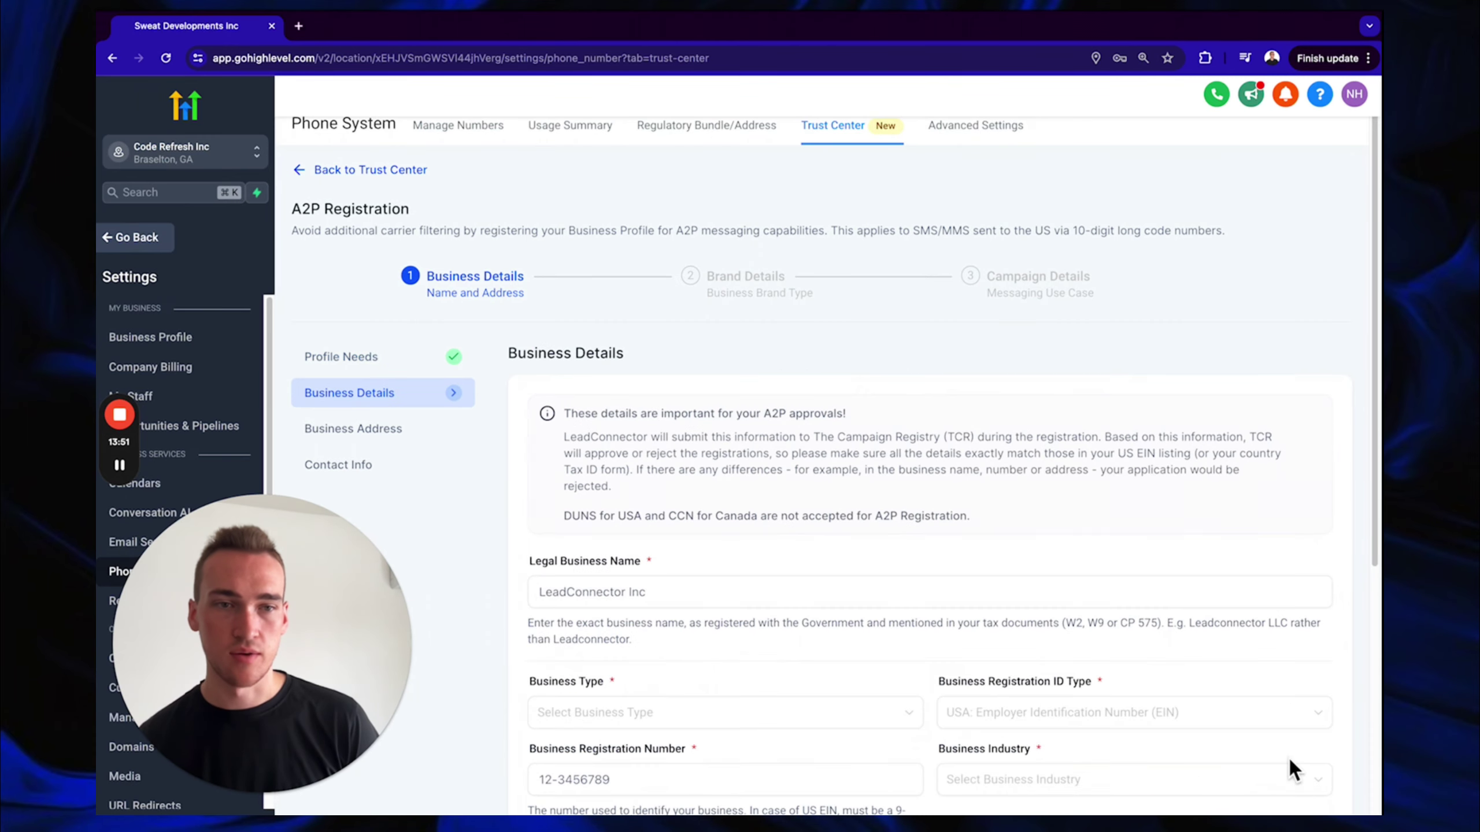
Review the Business Details form of the A2P registration and submit the business address to reach the contact information
{"action": "left_click", "coordinate": [694, 590]}
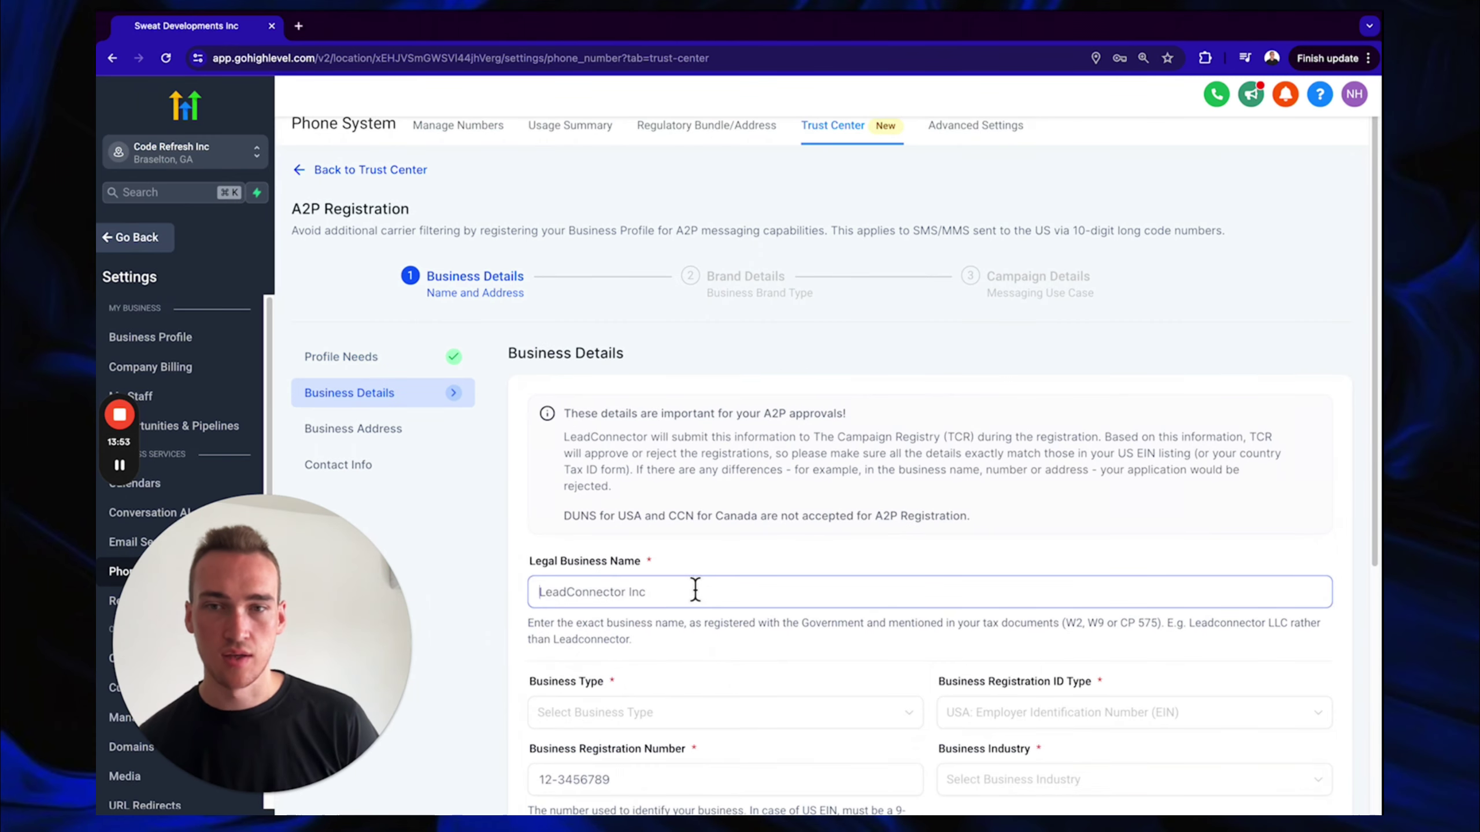
{"action": "scroll", "coordinate": [697, 590], "scroll_direction": "down", "scroll_amount": 5}
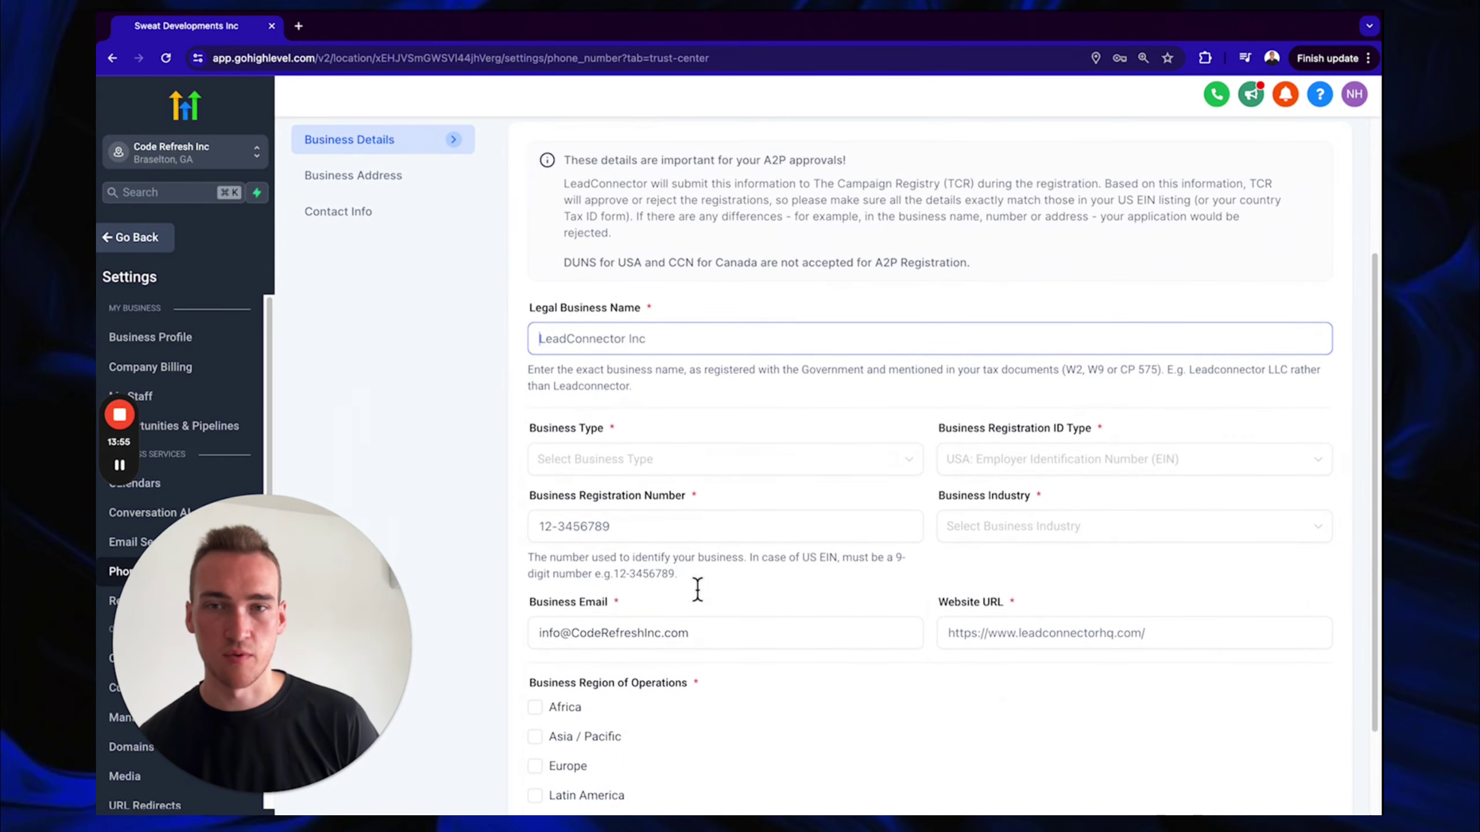
{"action": "scroll", "coordinate": [705, 460], "scroll_direction": "down", "scroll_amount": 3}
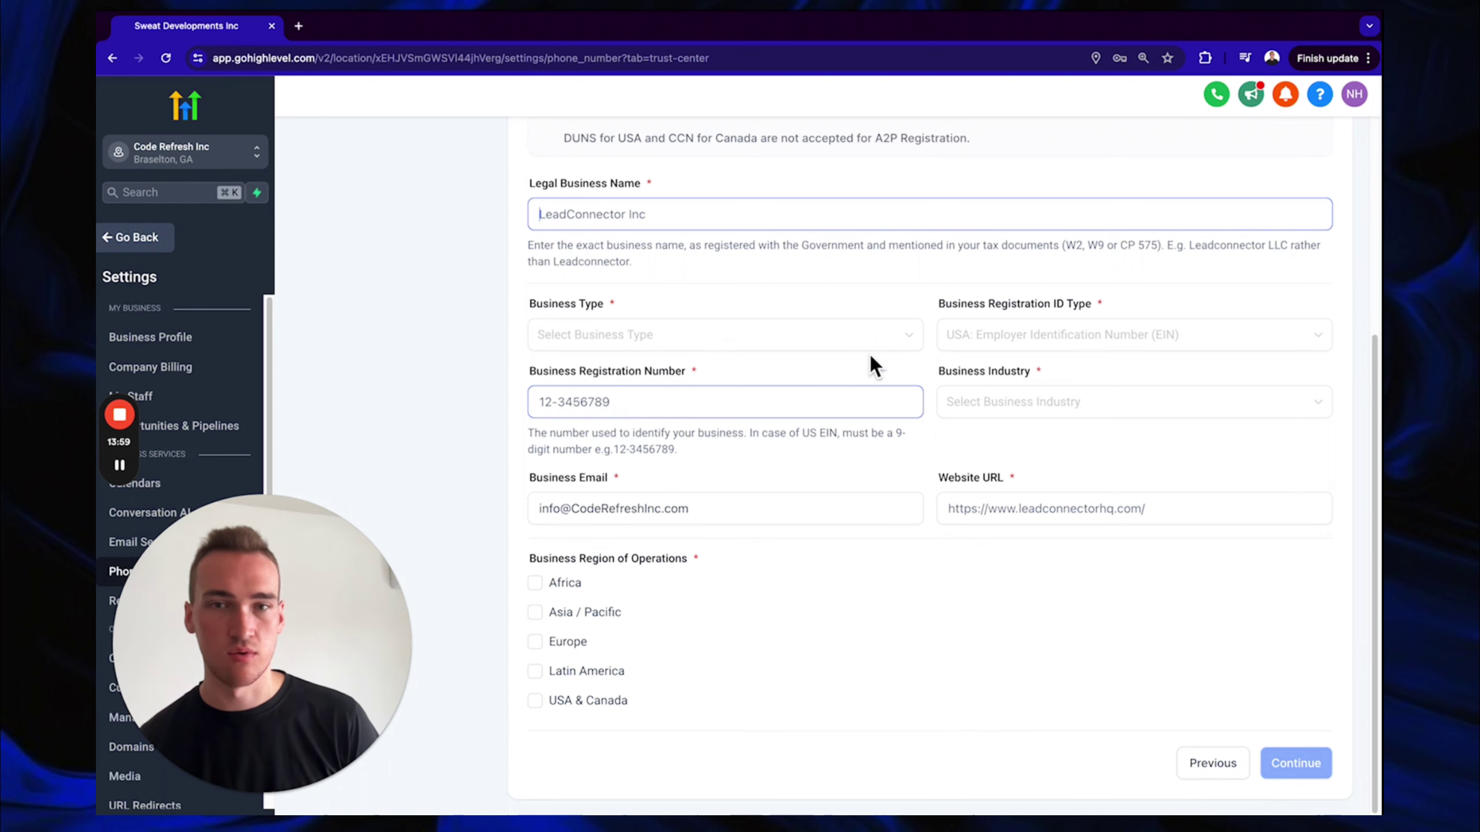
{"action": "left_click", "coordinate": [119, 466]}
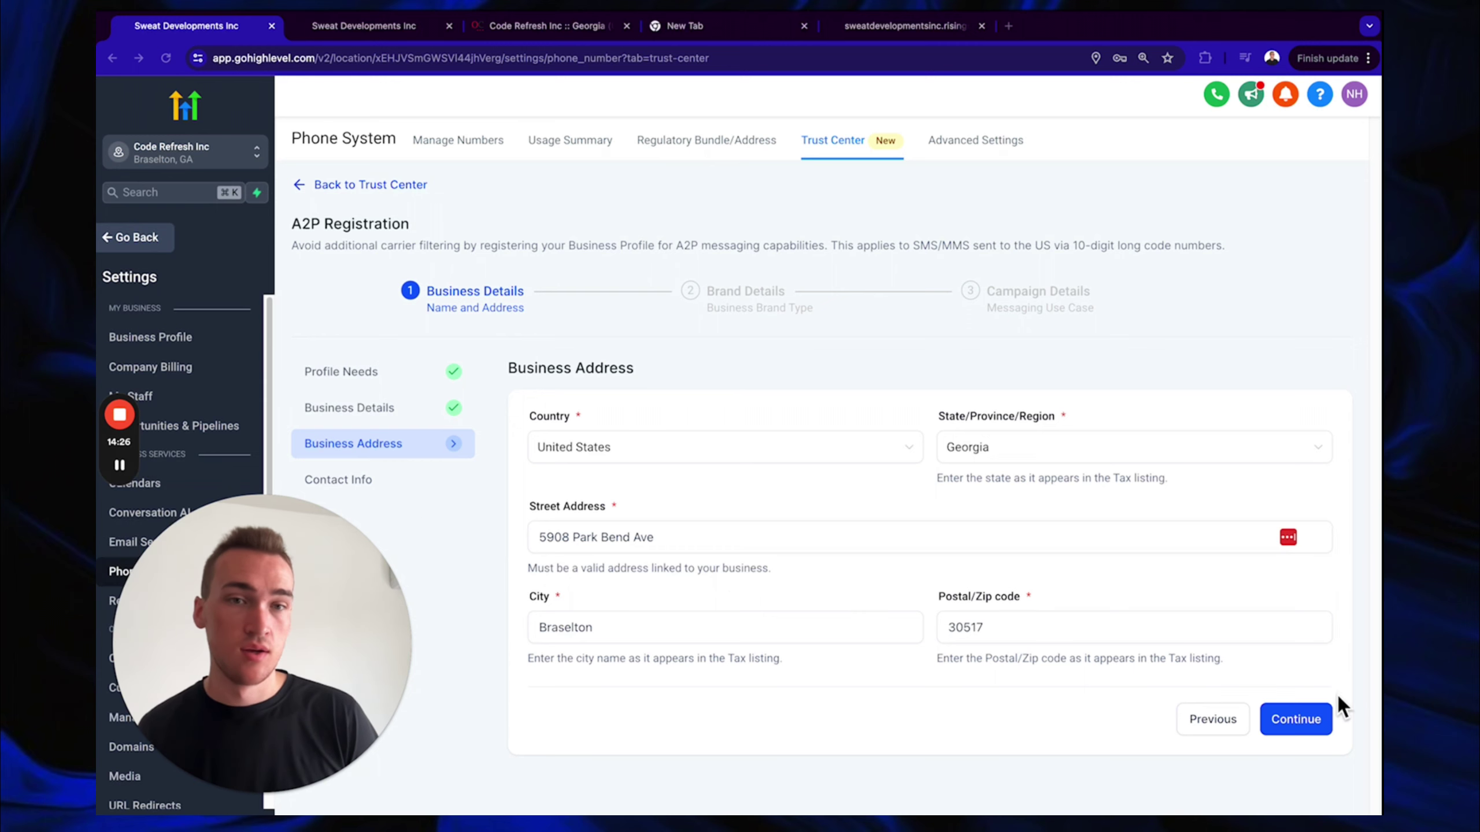
{"action": "left_click", "coordinate": [1301, 718]}
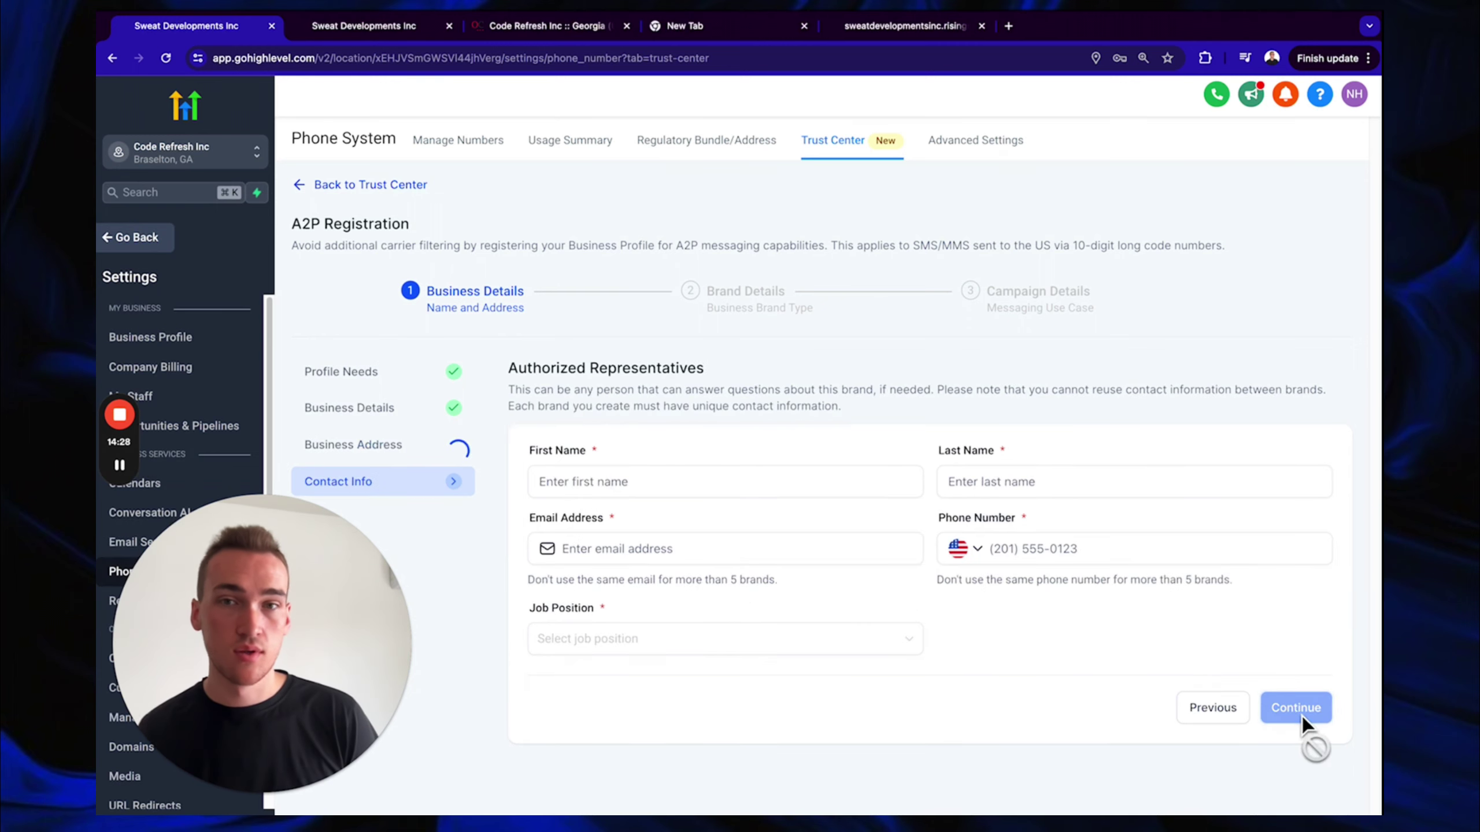
Start filling in the authorized representative's first name in the contact information
{"action": "left_click", "coordinate": [690, 486]}
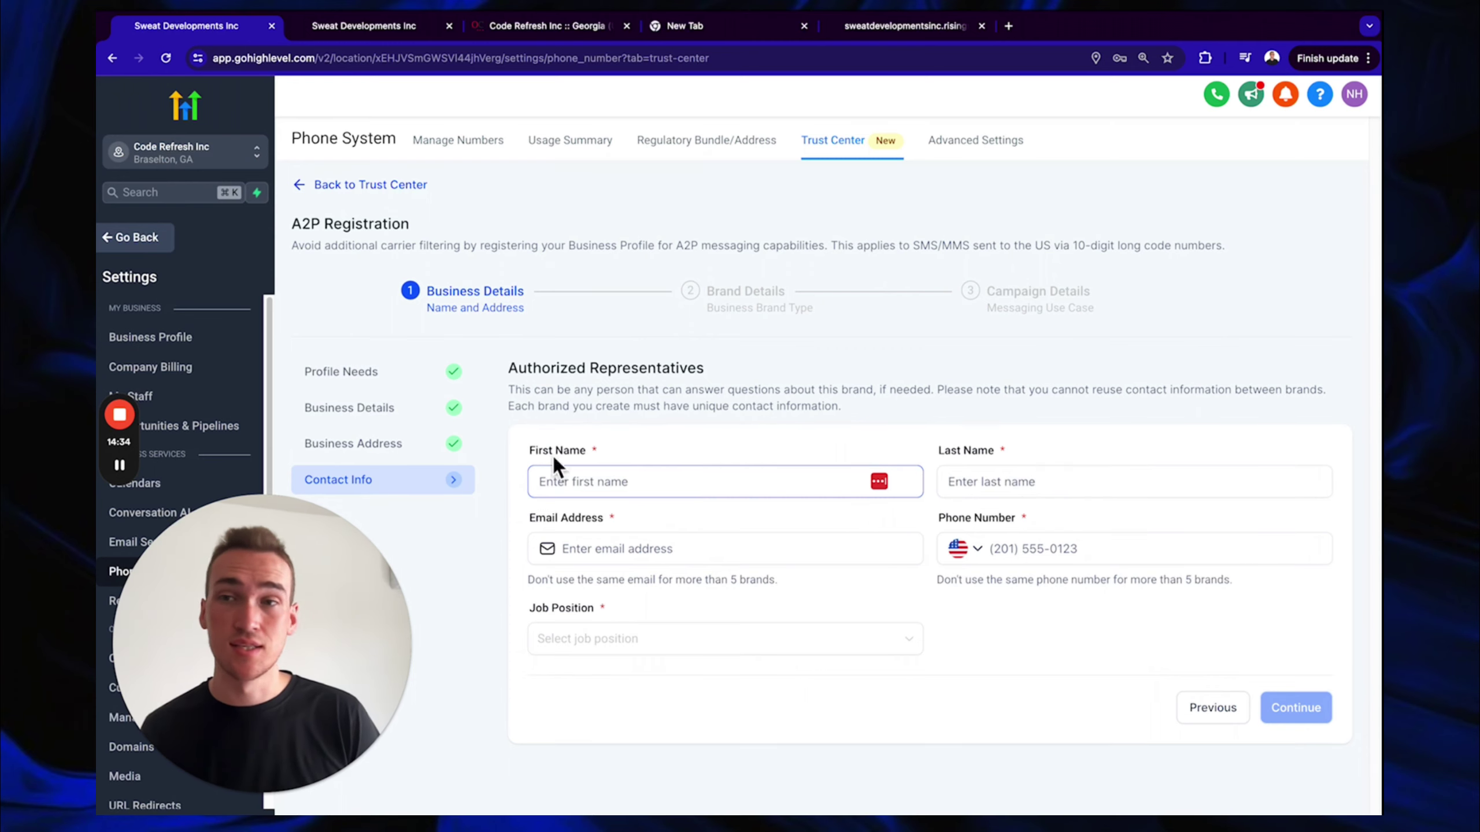
{"action": "left_click", "coordinate": [119, 465]}
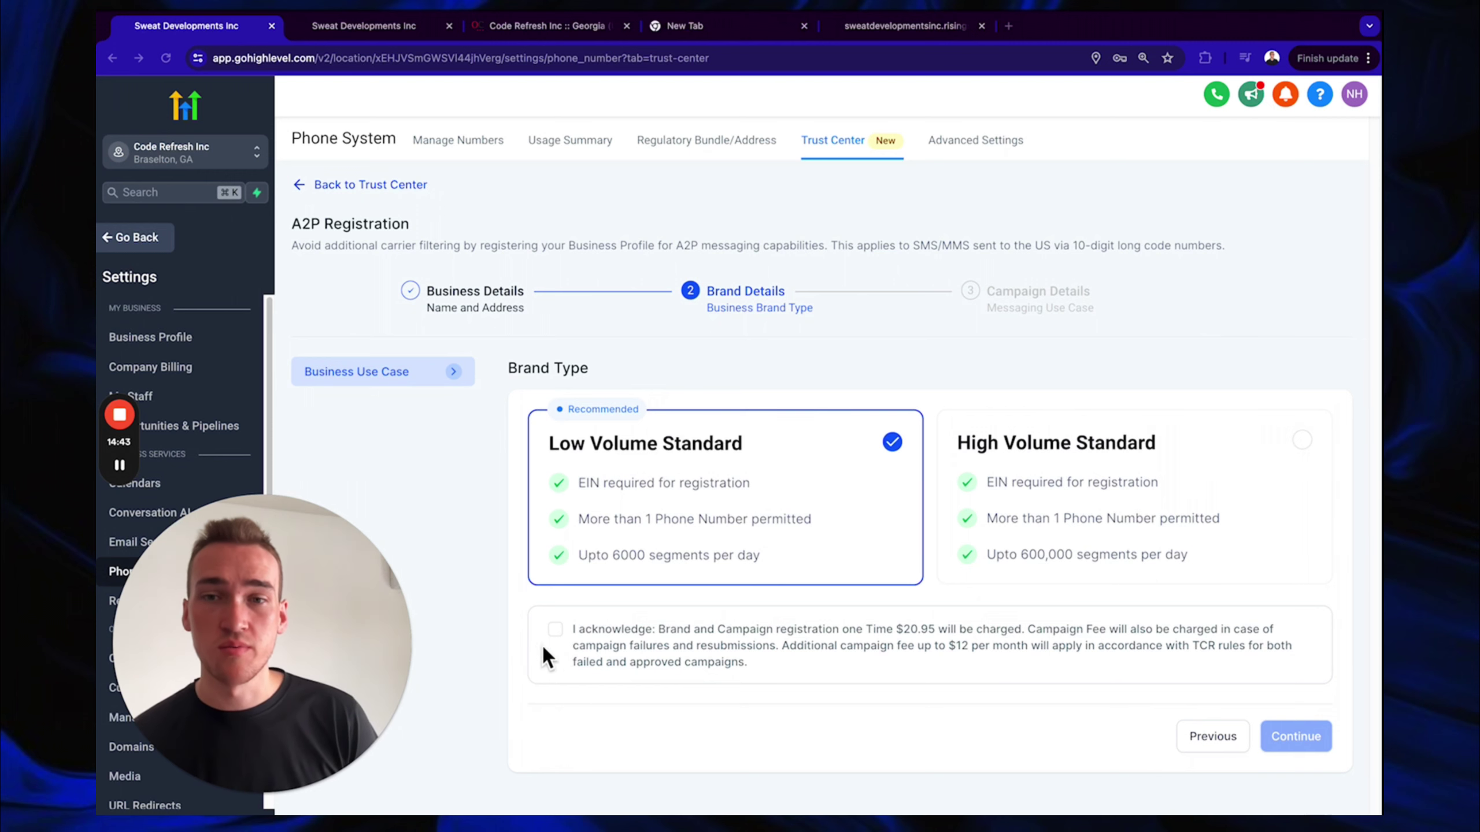
Acknowledge the registration charges for the Low Volume Standard brand type and continue to the campaign details
{"action": "left_click", "coordinate": [553, 630]}
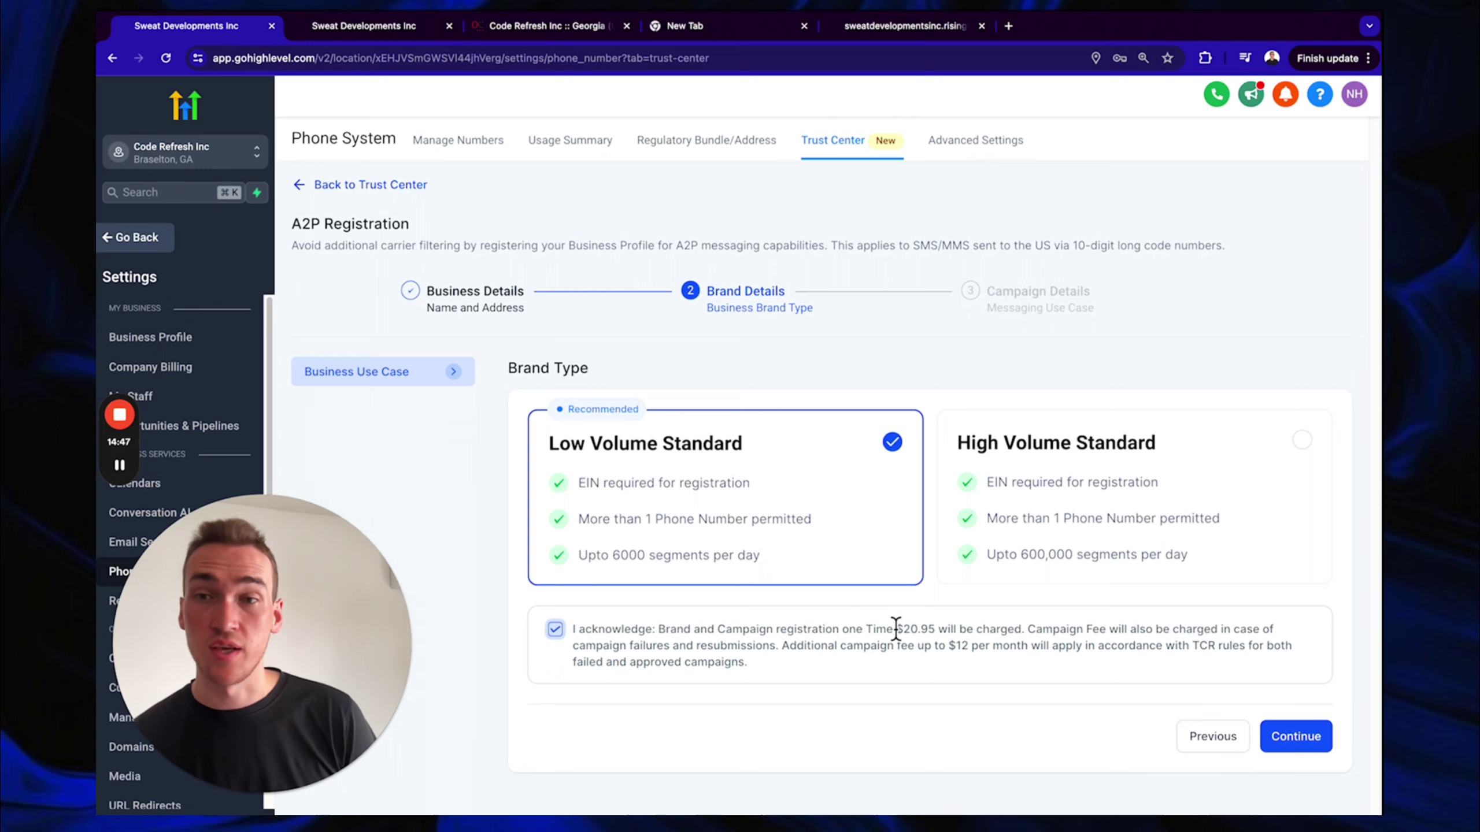
{"action": "left_click_drag", "start_coordinate": [896, 629], "coordinate": [939, 628]}
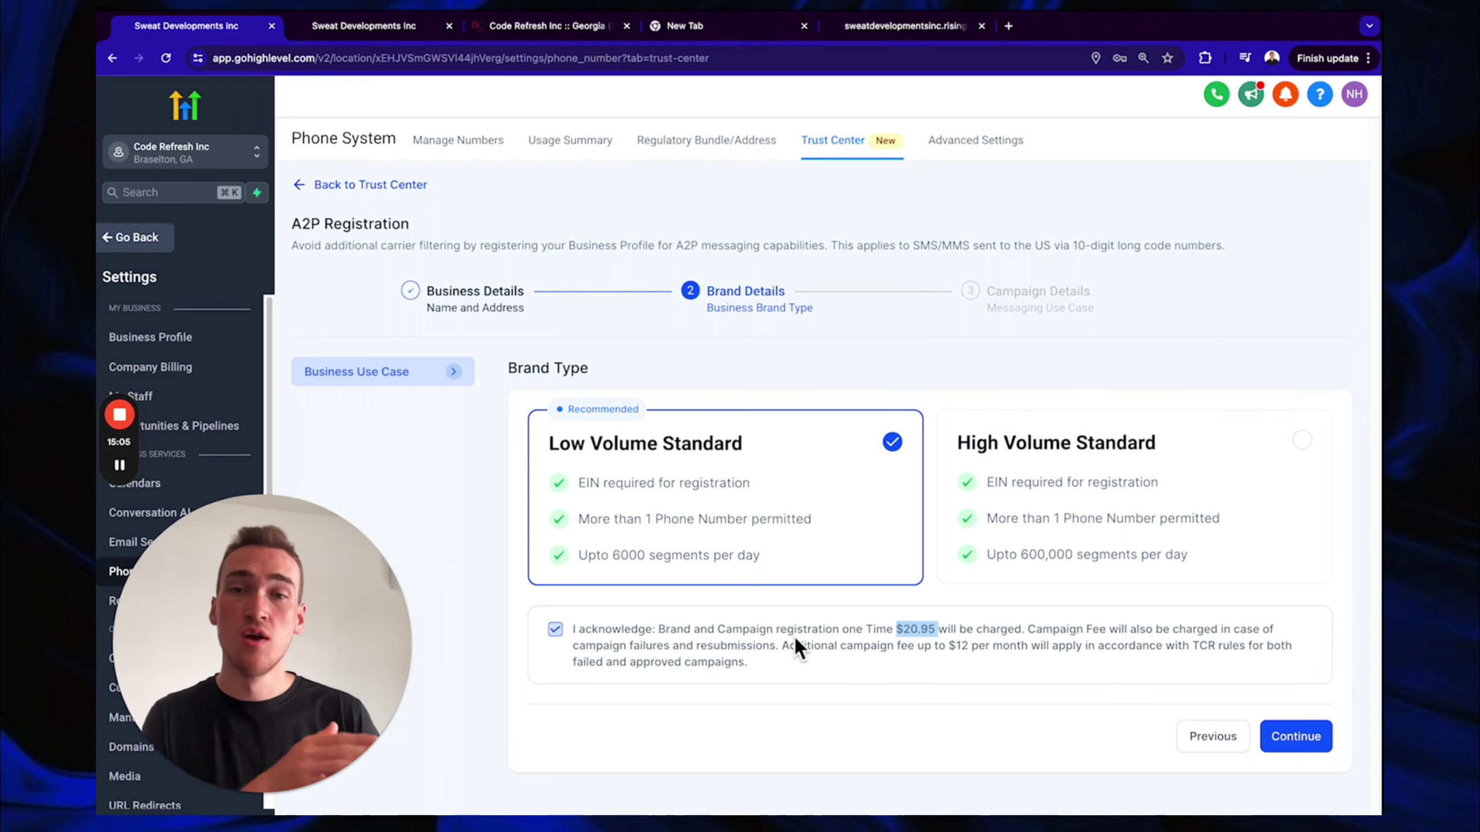
{"action": "left_click", "coordinate": [1305, 738]}
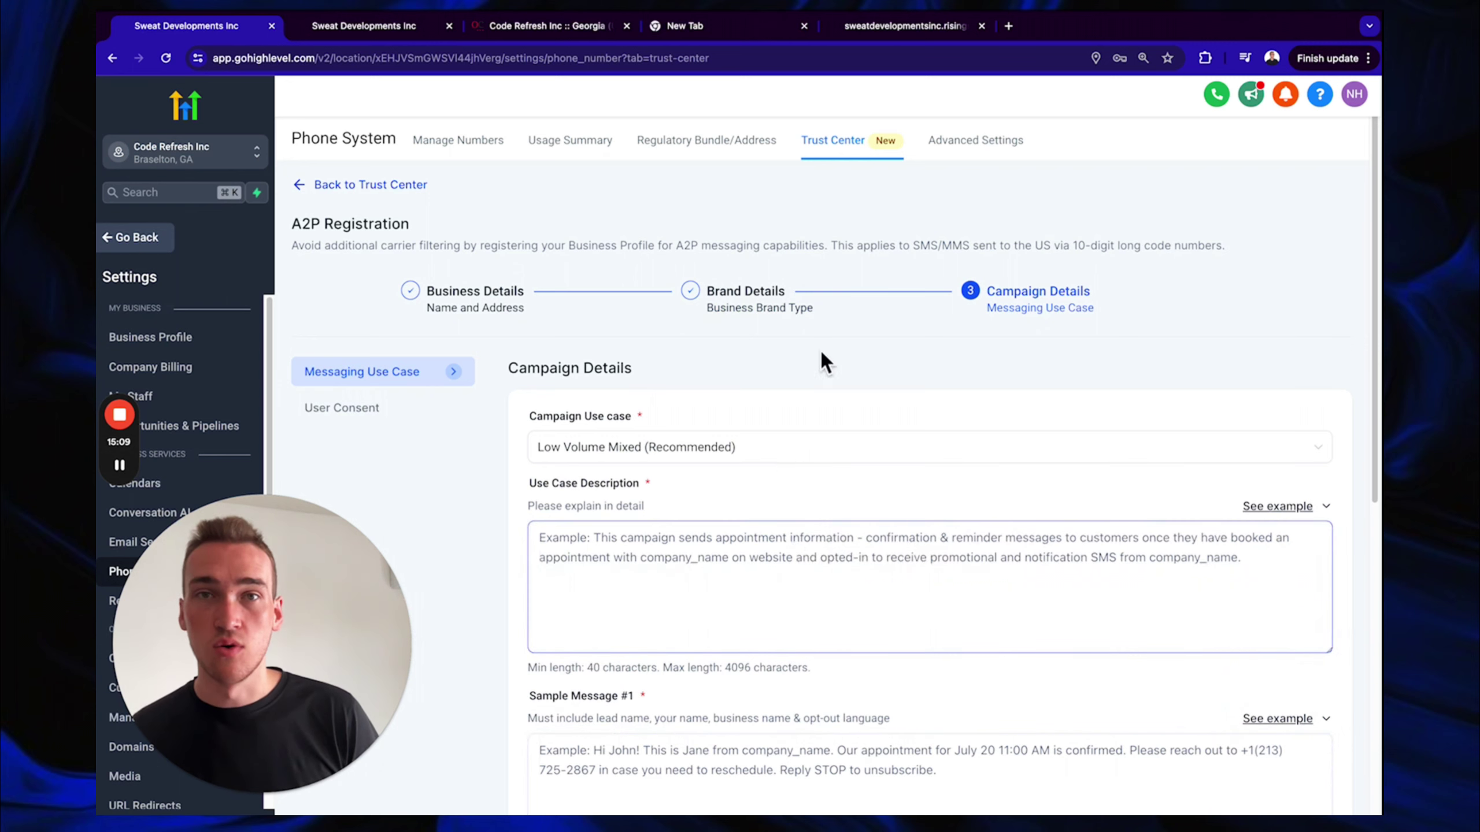
Open the A2P Guidelines Google Docs document in a new browser tab
{"action": "left_click", "coordinate": [1010, 26]}
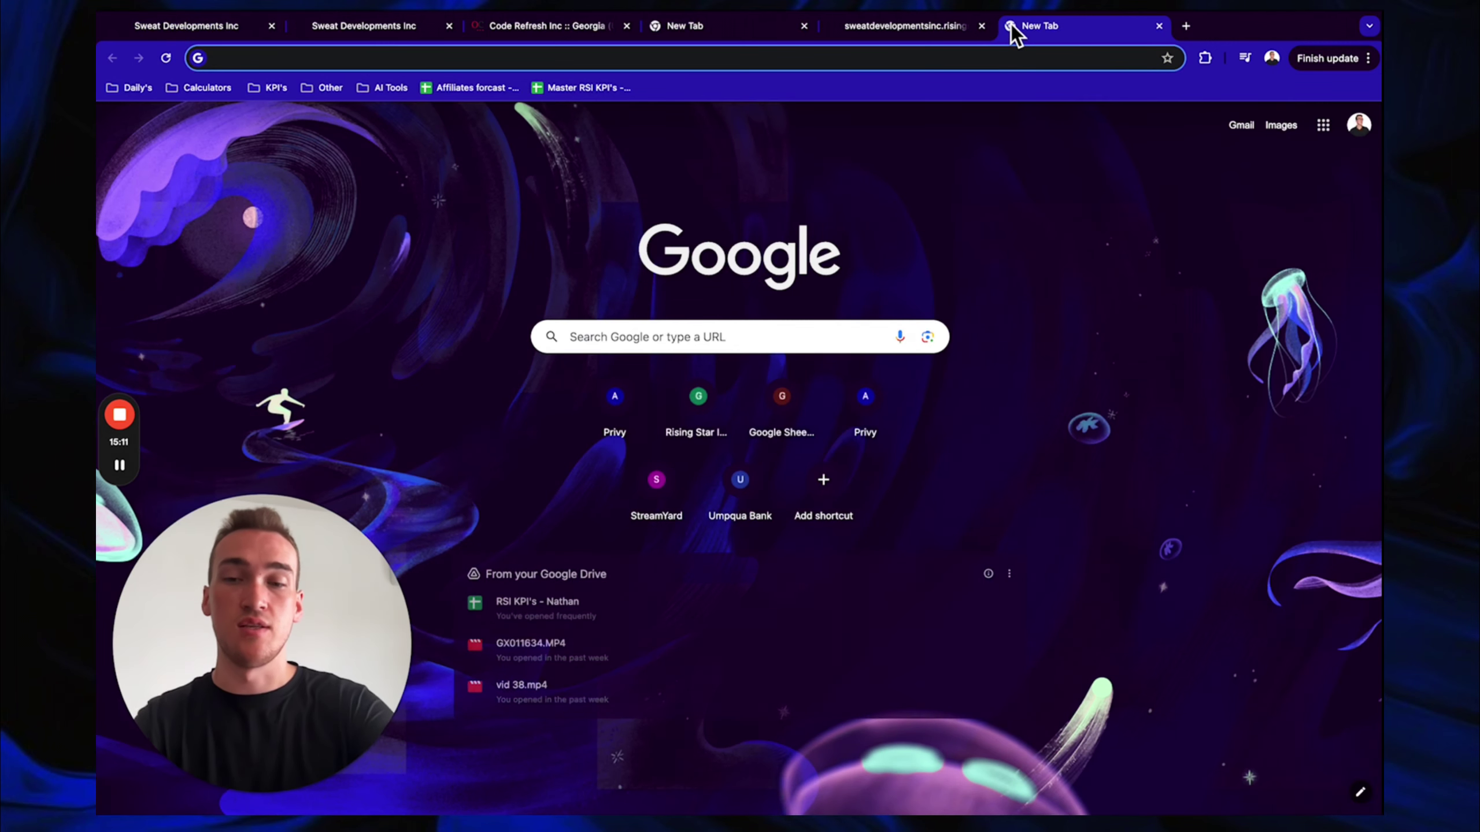
{"action": "type", "text": "a2p"}
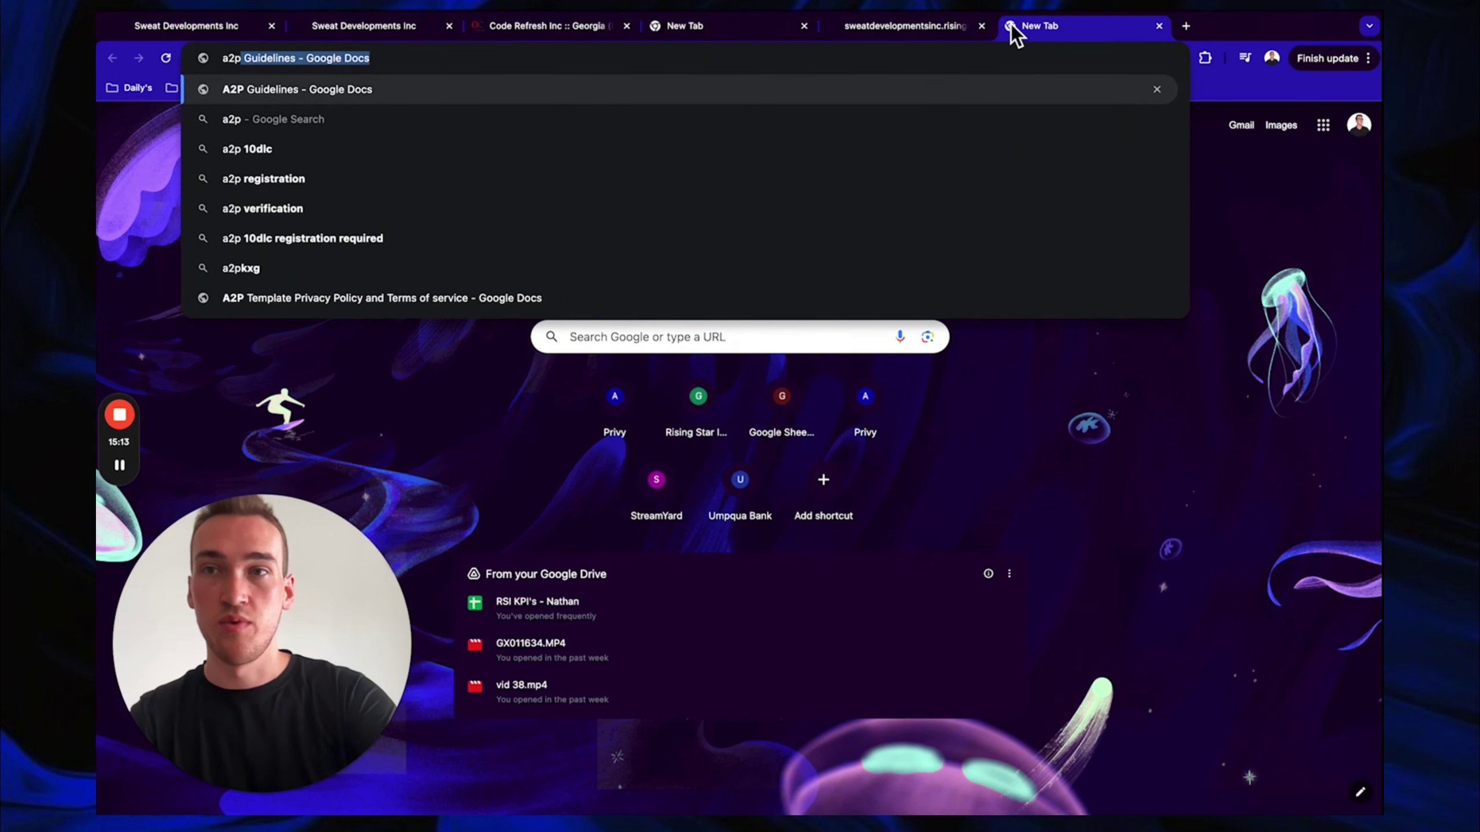
{"action": "key", "text": "Return"}
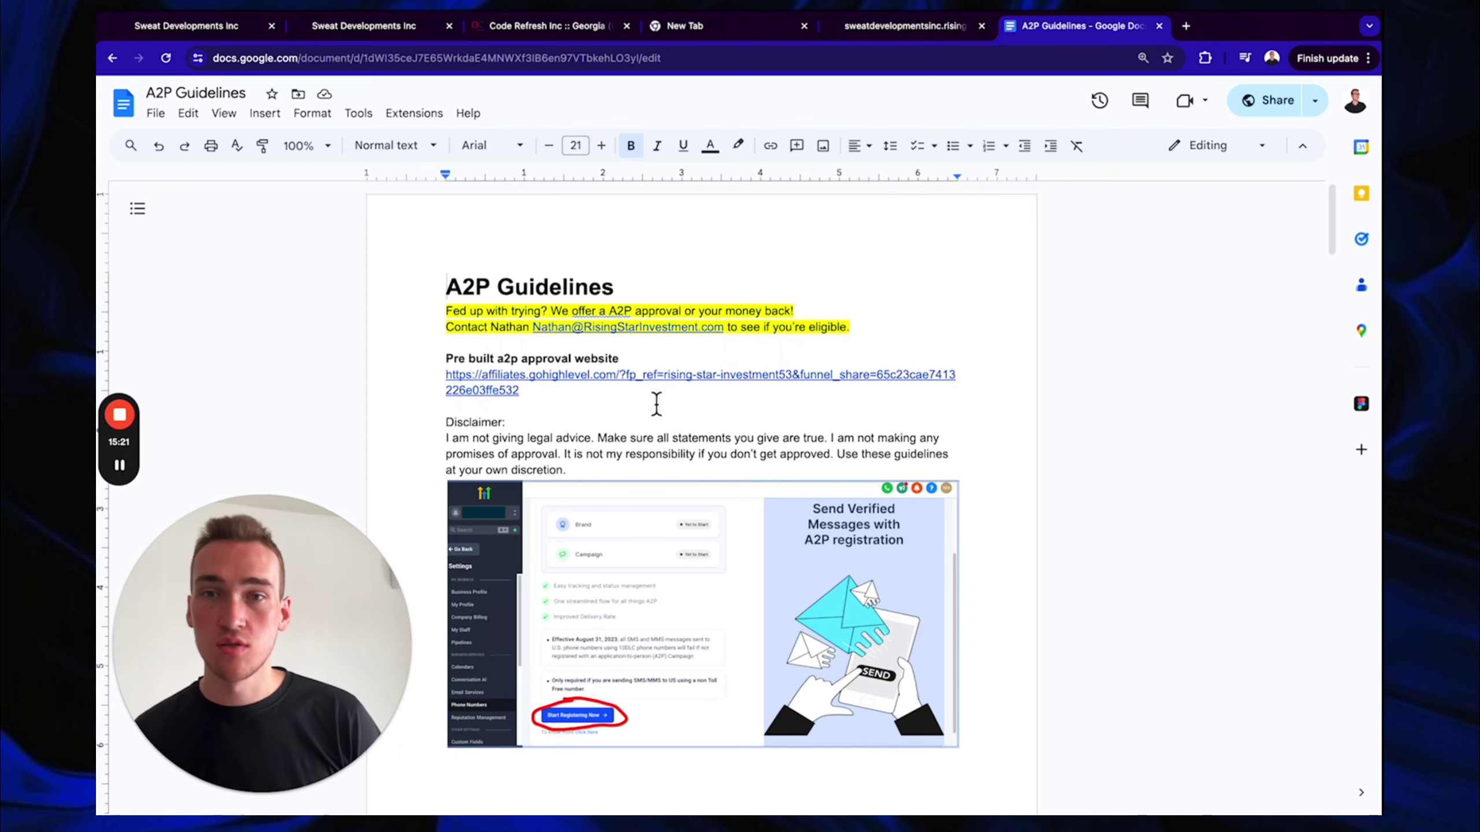
Read the A2P Guidelines document from its disclaimer through the registration walkthrough to the campaign use case and sample message texts
{"action": "scroll", "coordinate": [668, 407], "scroll_direction": "down", "scroll_amount": 10}
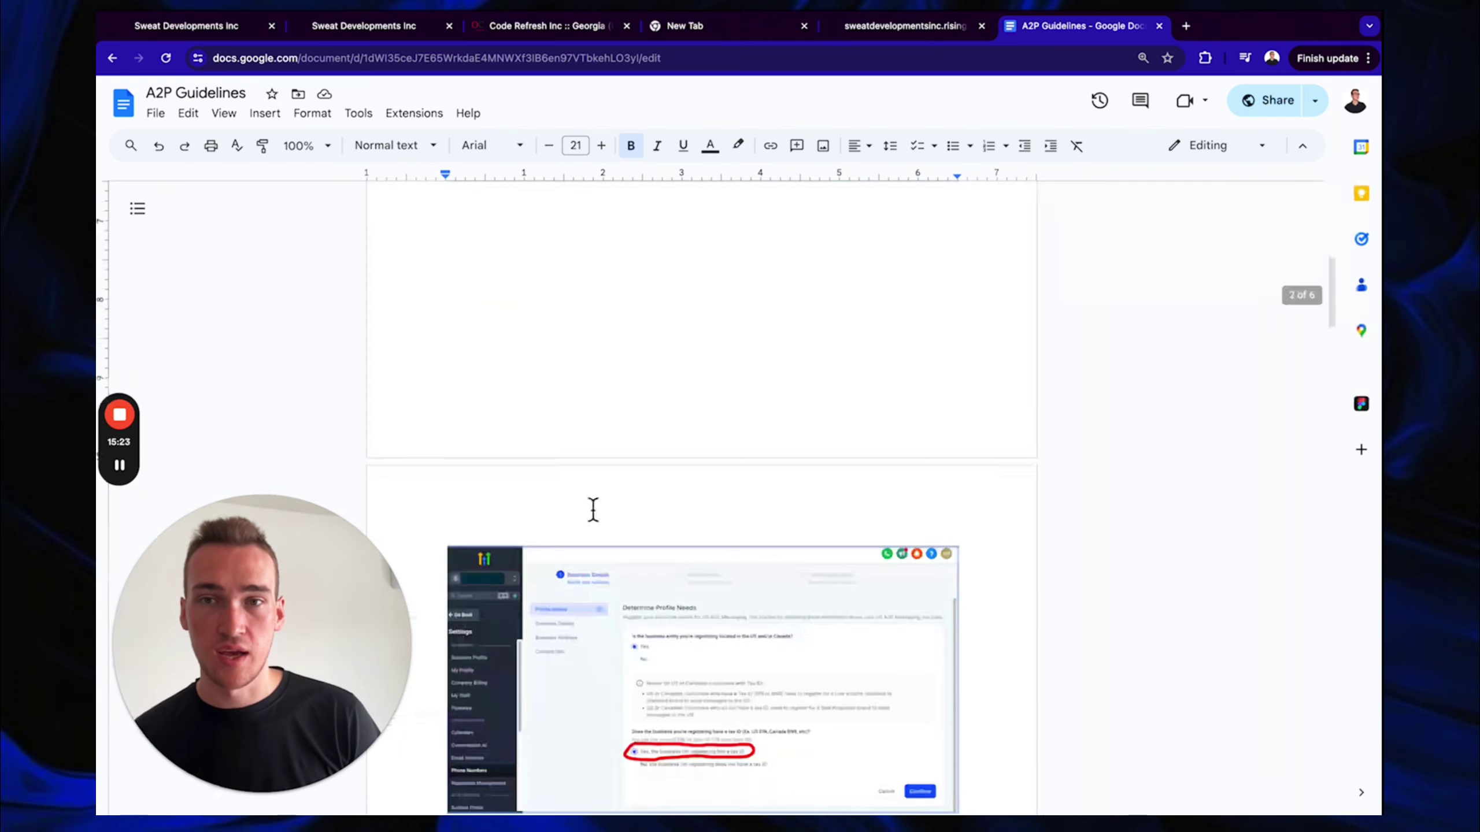
{"action": "scroll", "coordinate": [593, 509], "scroll_direction": "up", "scroll_amount": 10}
{"action": "left_click_drag", "start_coordinate": [589, 476], "coordinate": [432, 437]}
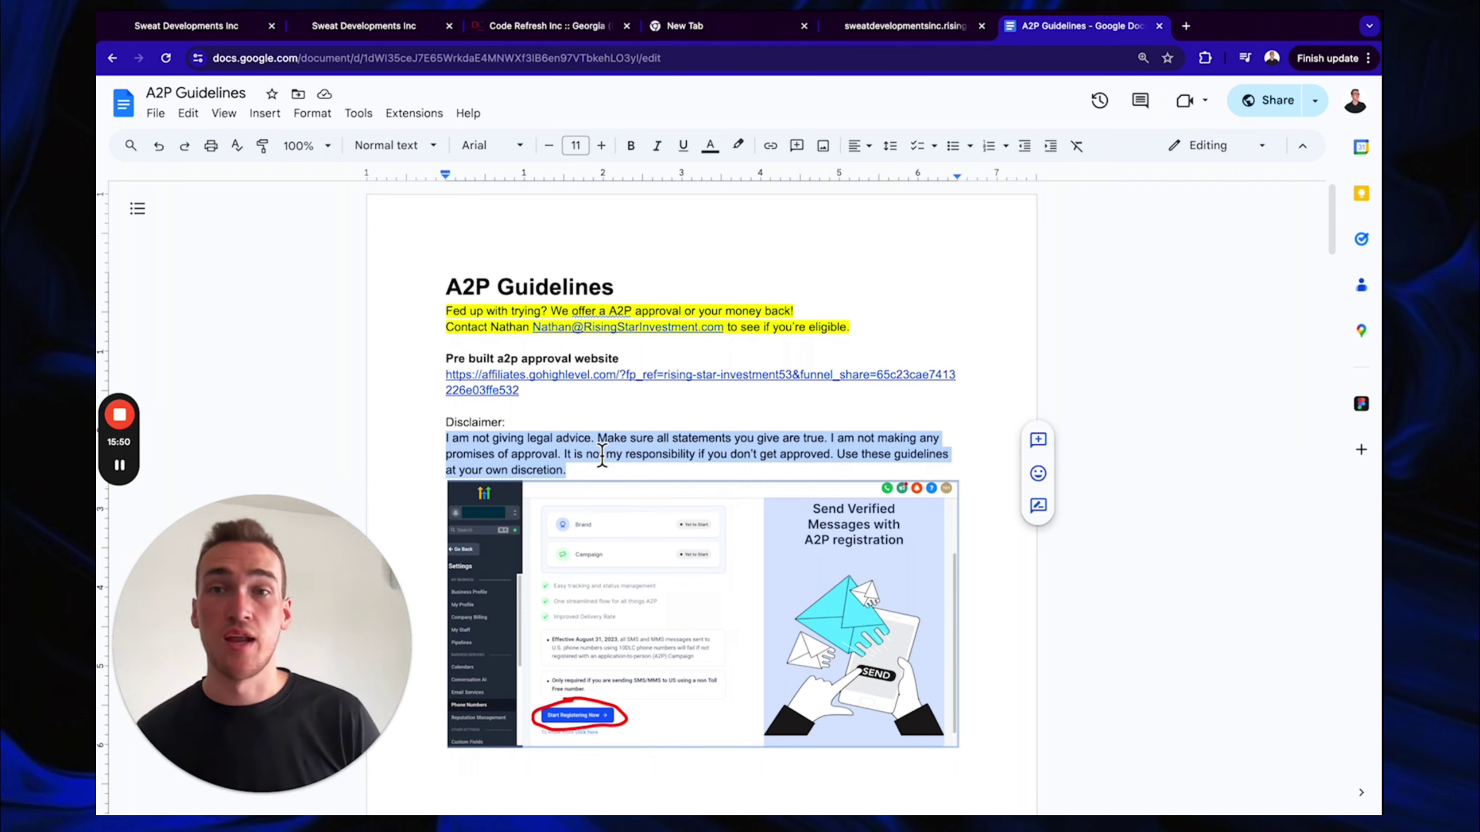
{"action": "scroll", "coordinate": [815, 441], "scroll_direction": "down", "scroll_amount": 10}
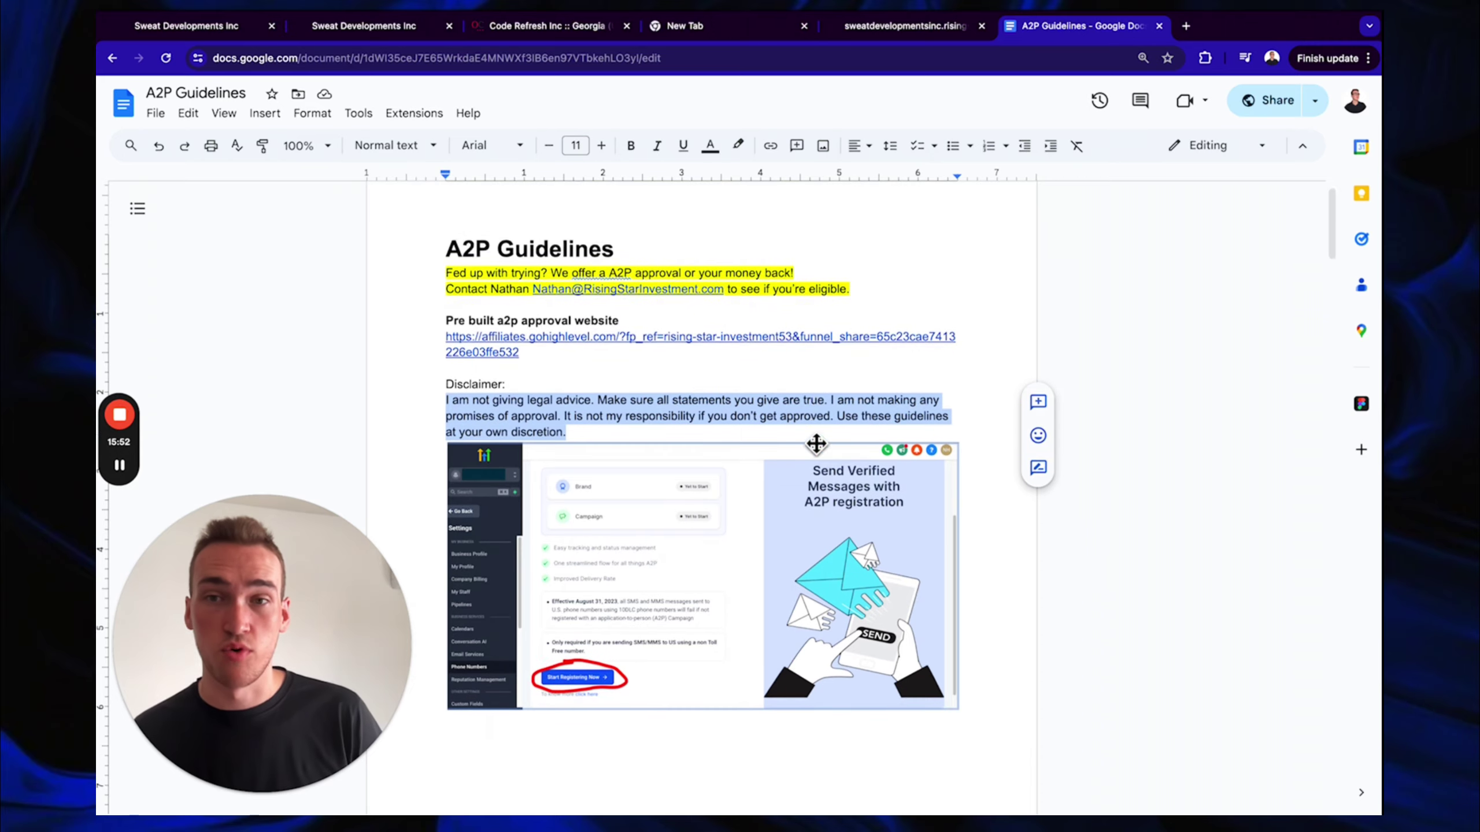
{"action": "scroll", "coordinate": [796, 497], "scroll_direction": "down", "scroll_amount": 15}
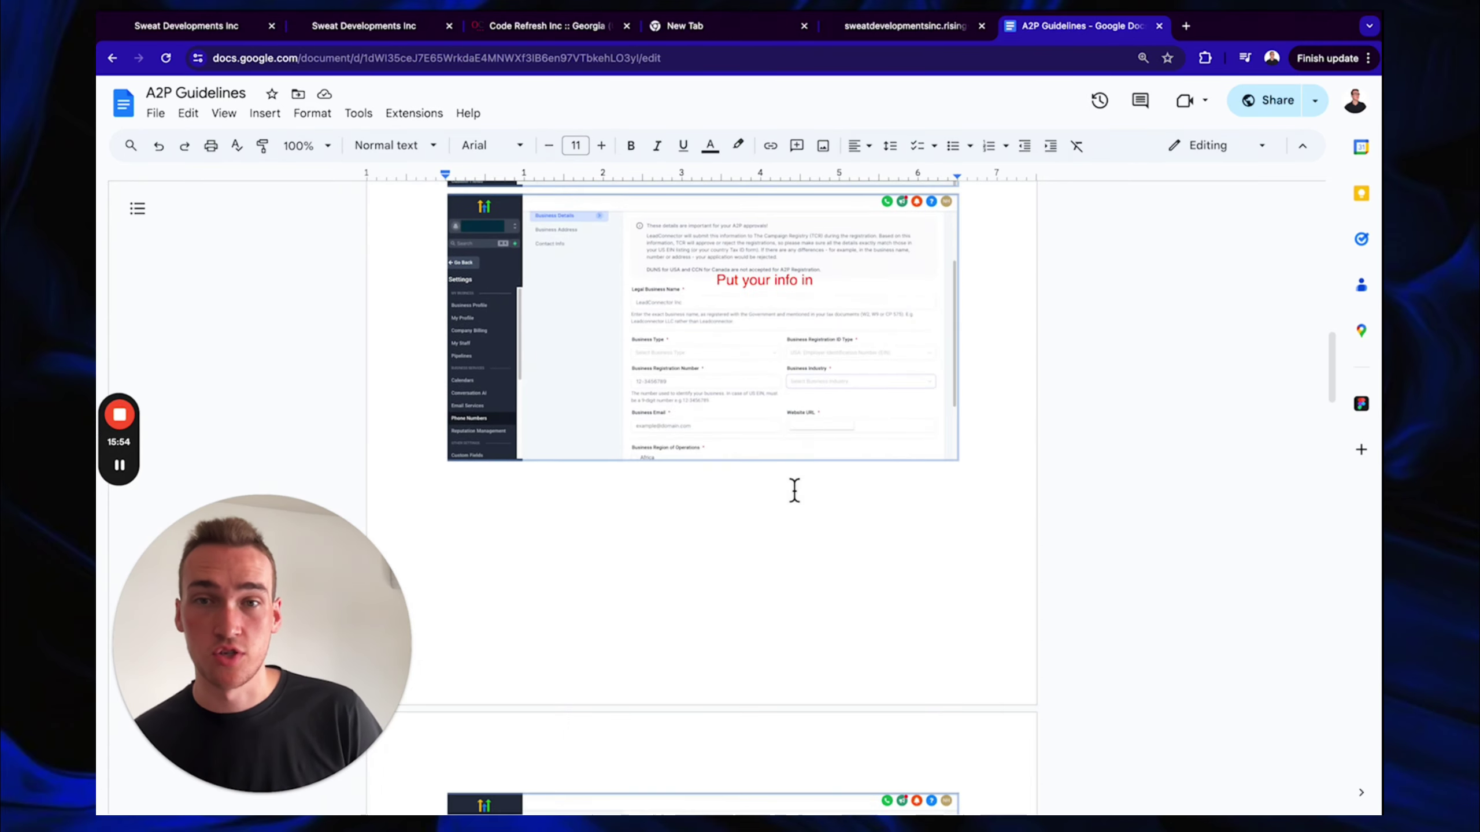
{"action": "scroll", "coordinate": [793, 483], "scroll_direction": "up", "scroll_amount": 10}
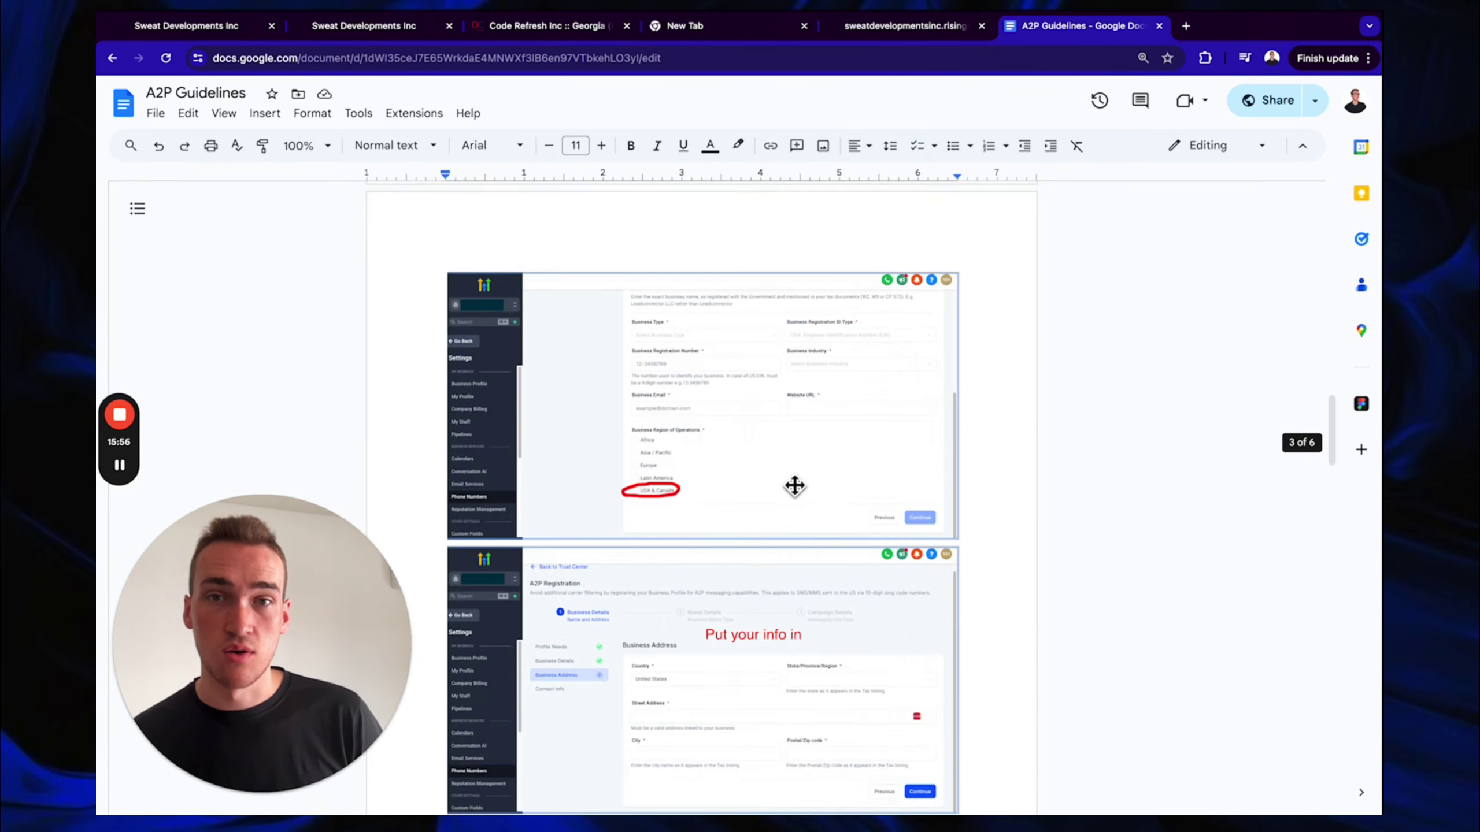
{"action": "scroll", "coordinate": [796, 479], "scroll_direction": "down", "scroll_amount": 20}
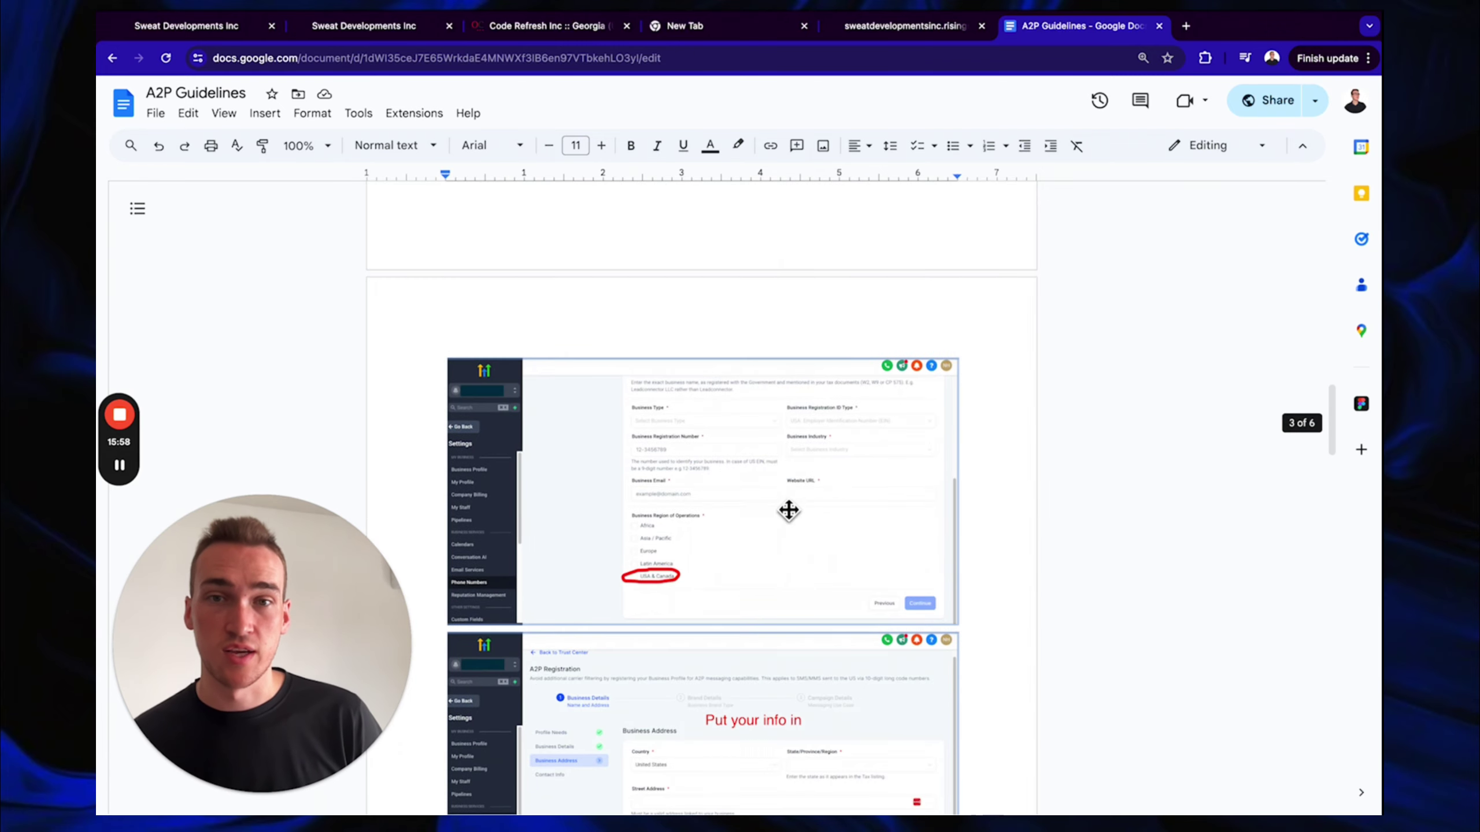
{"action": "scroll", "coordinate": [786, 506], "scroll_direction": "down", "scroll_amount": 3}
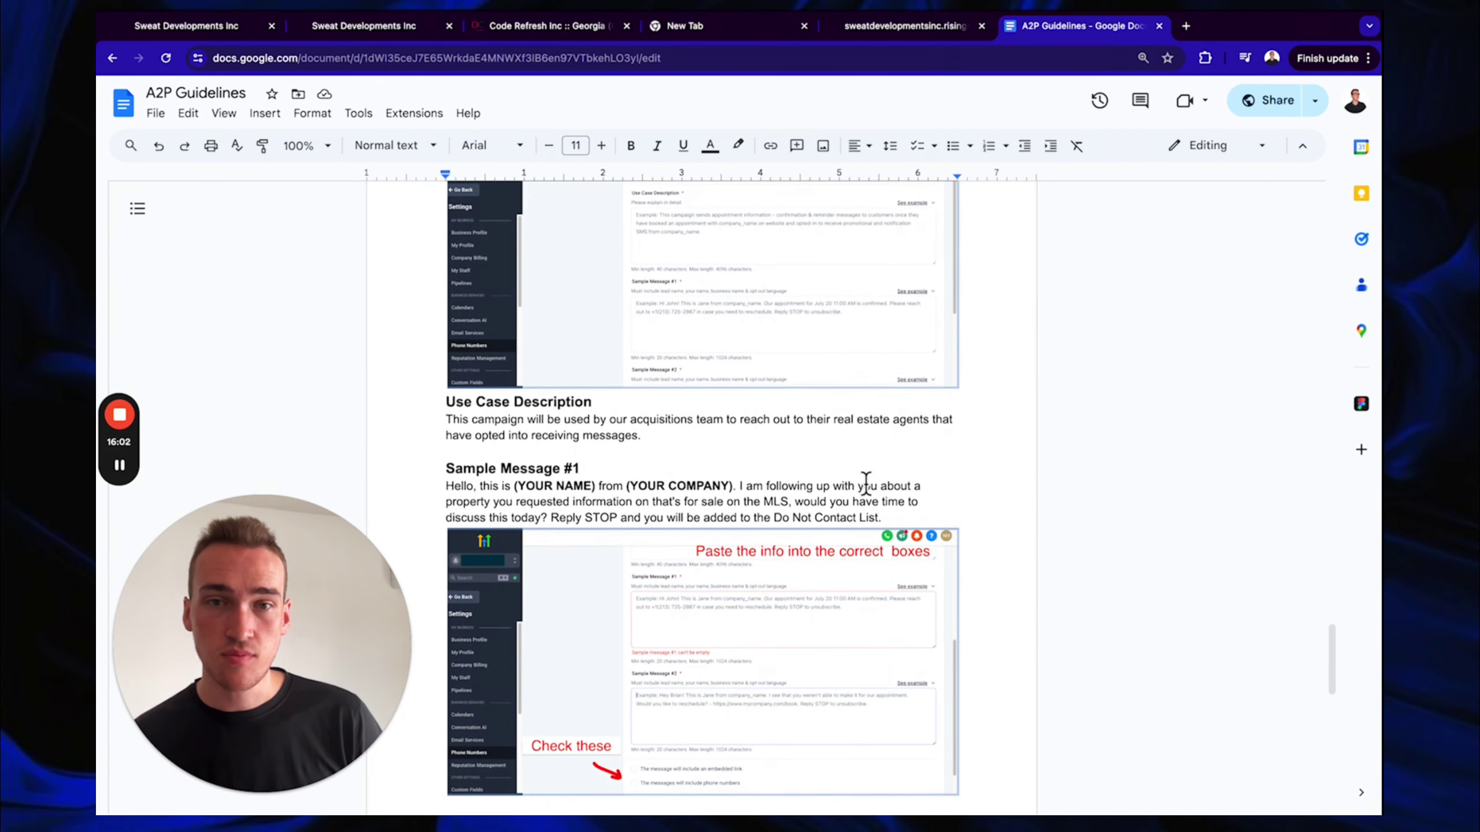
Fill Sample Message #1 from the guidelines' template with the representative's name and Code Refresh Inc, and review both sample messages
{"action": "left_click_drag", "start_coordinate": [884, 518], "coordinate": [444, 487]}
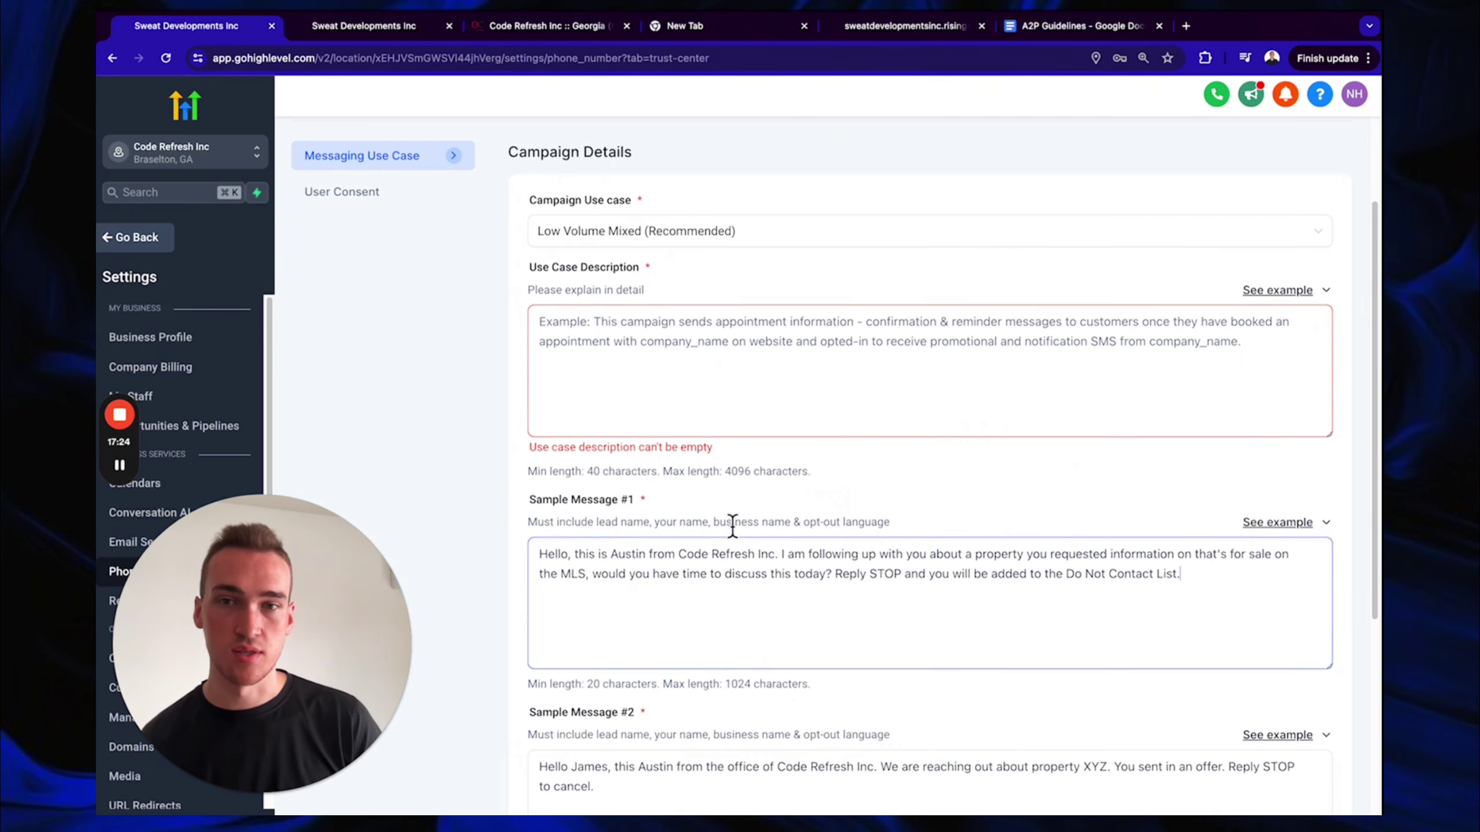
{"action": "scroll", "coordinate": [645, 605], "scroll_direction": "down", "scroll_amount": 3}
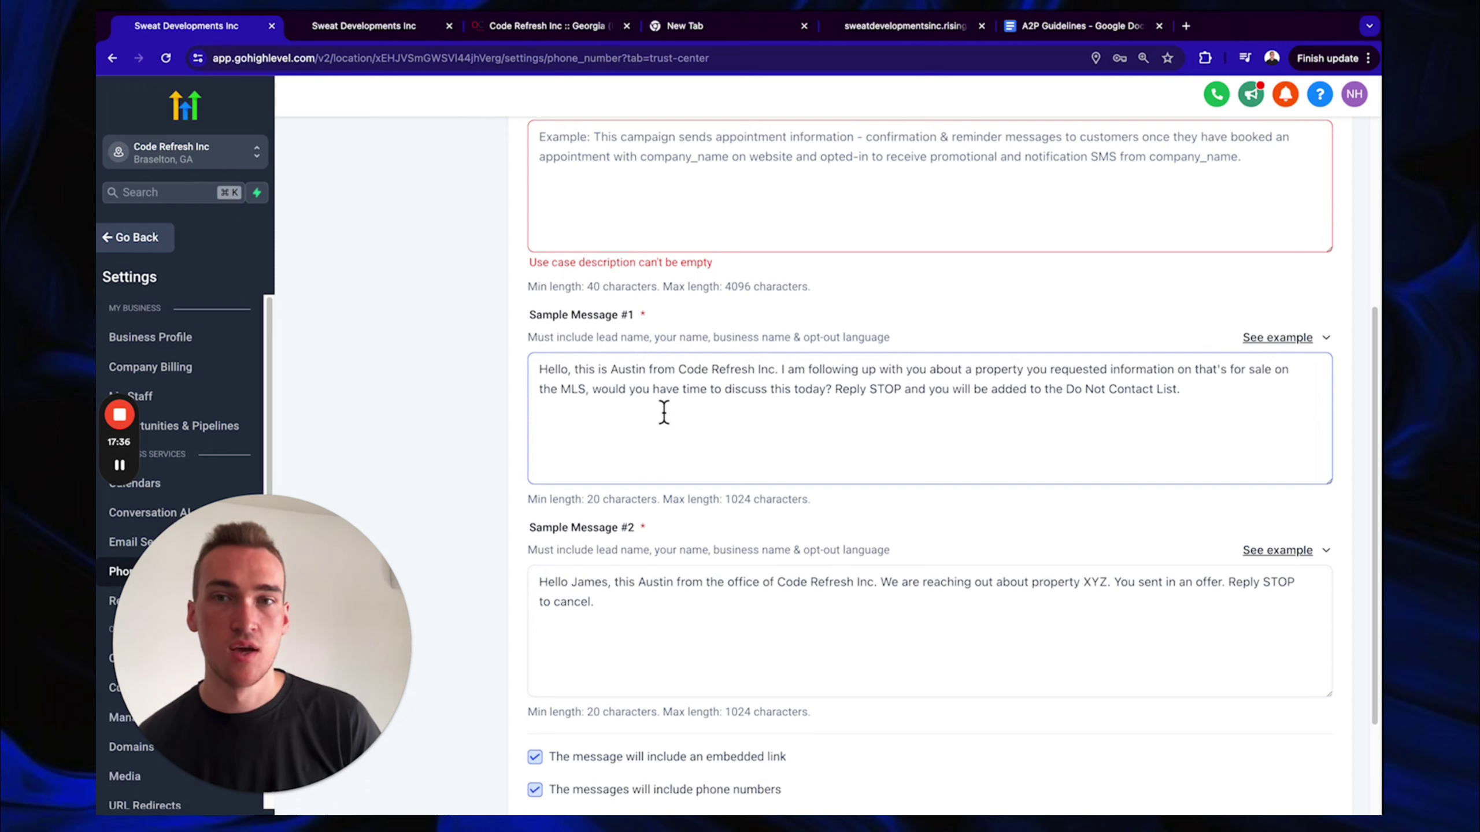
{"action": "scroll", "coordinate": [767, 420], "scroll_direction": "down", "scroll_amount": 1}
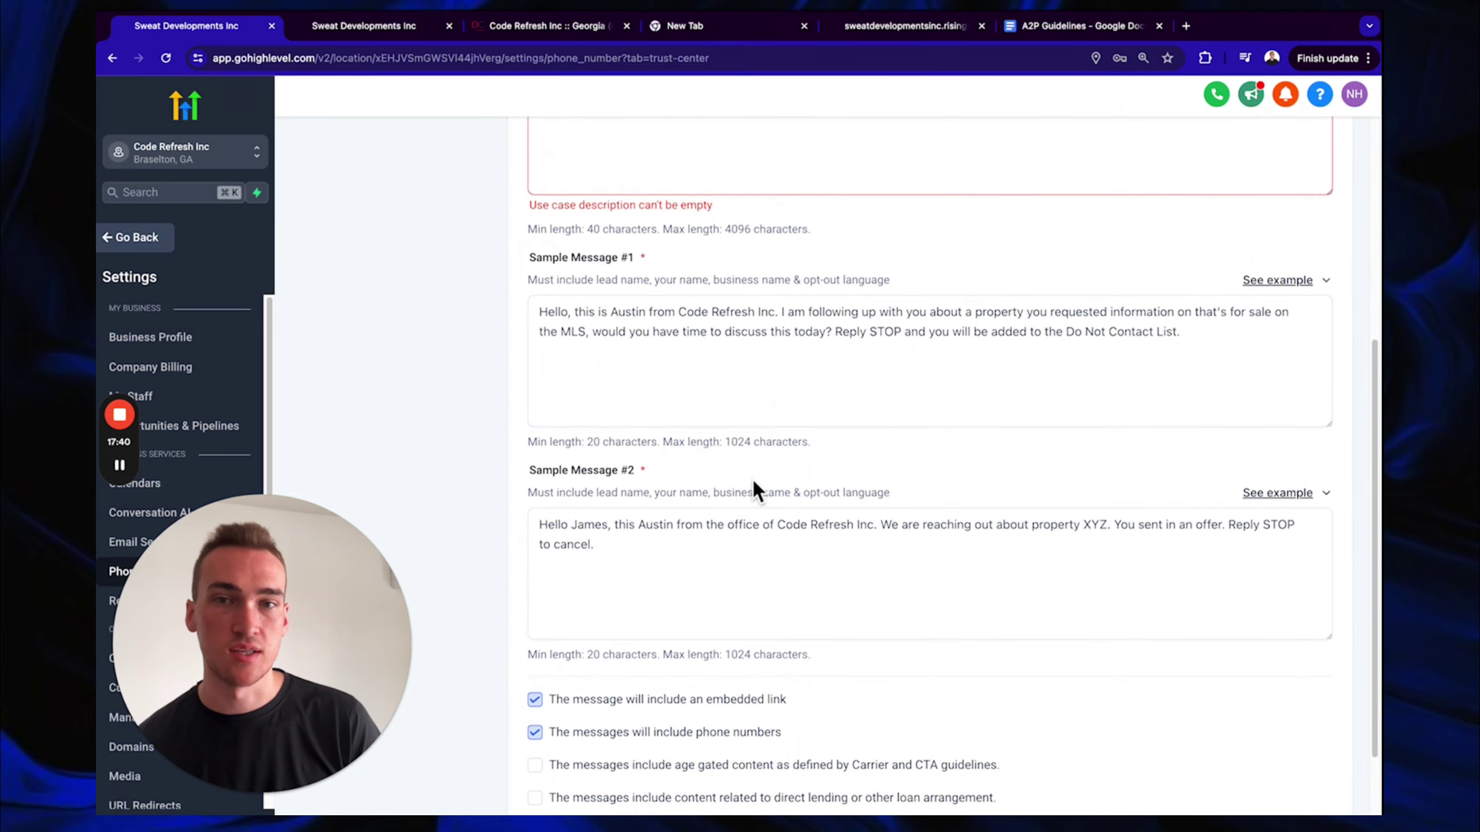
{"action": "scroll", "coordinate": [614, 549], "scroll_direction": "down", "scroll_amount": 1}
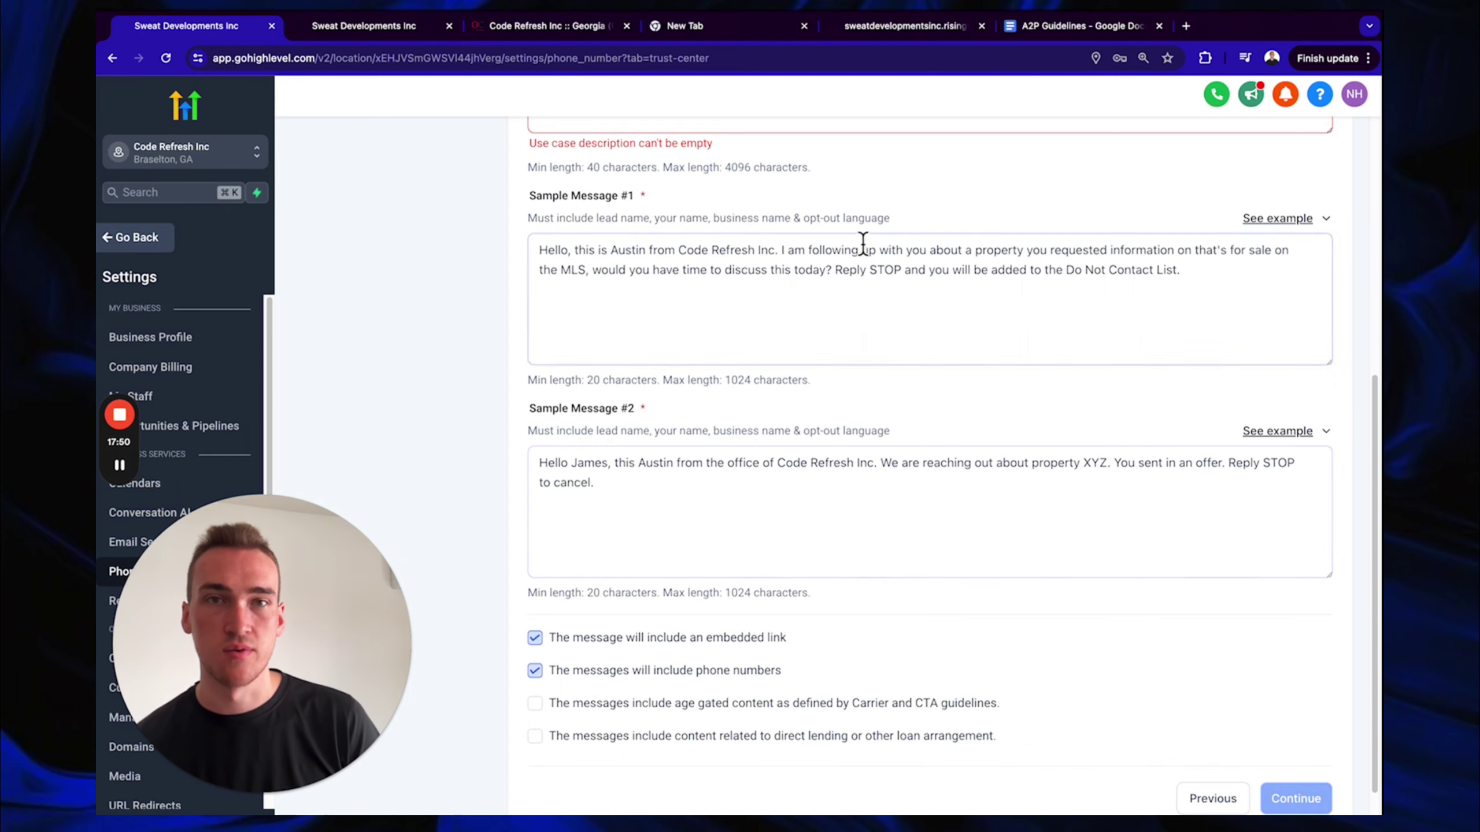
Copy the Use Case Description text from the A2P Guidelines document into the campaign's Use Case Description
{"action": "left_click", "coordinate": [1033, 27]}
{"action": "scroll", "coordinate": [799, 421], "scroll_direction": "up", "scroll_amount": 4}
{"action": "scroll", "coordinate": [798, 421], "scroll_direction": "up", "scroll_amount": 5}
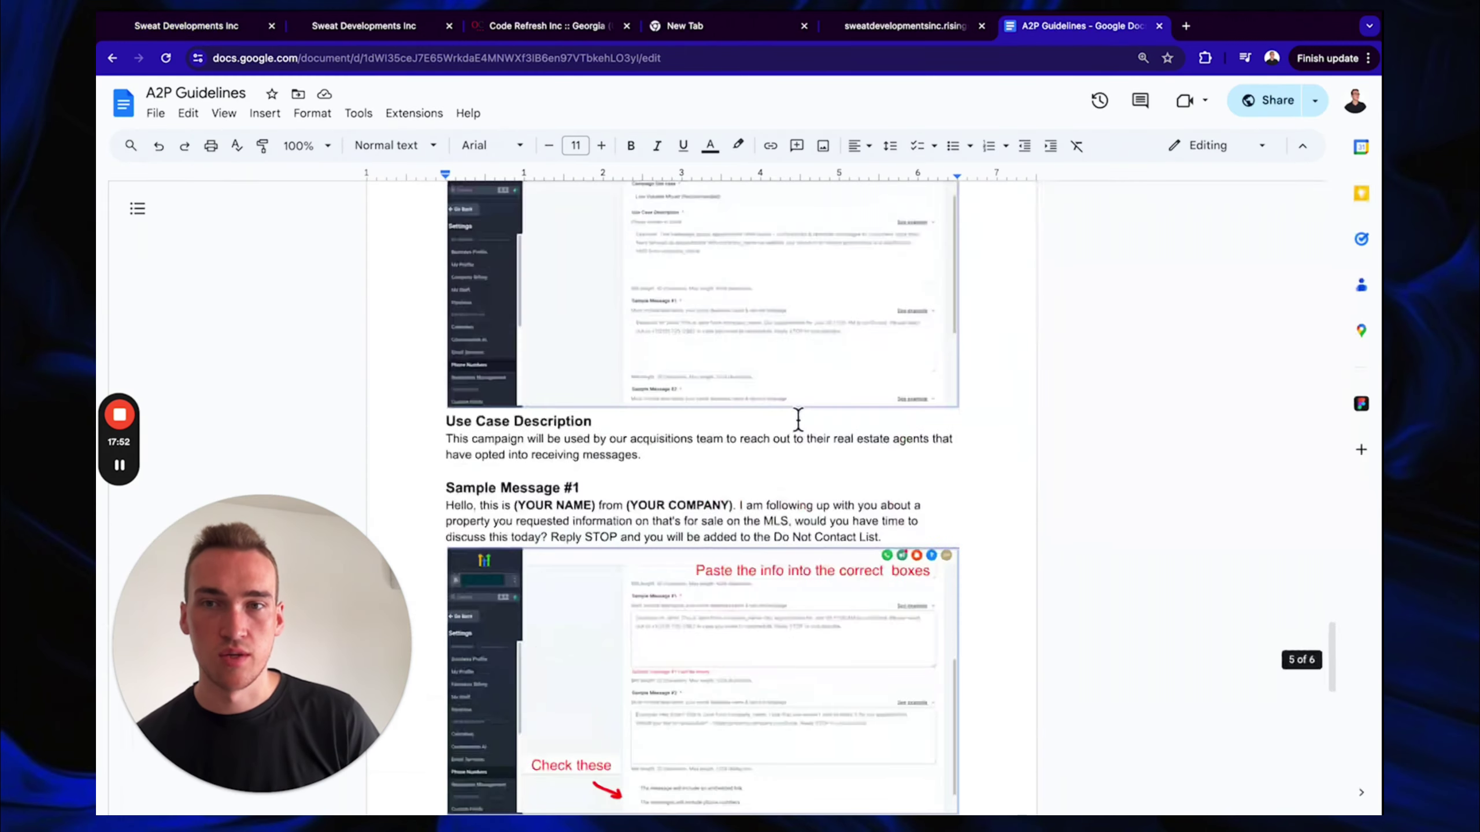
{"action": "left_click_drag", "start_coordinate": [642, 456], "coordinate": [431, 440]}
{"action": "key", "text": "super+c"}
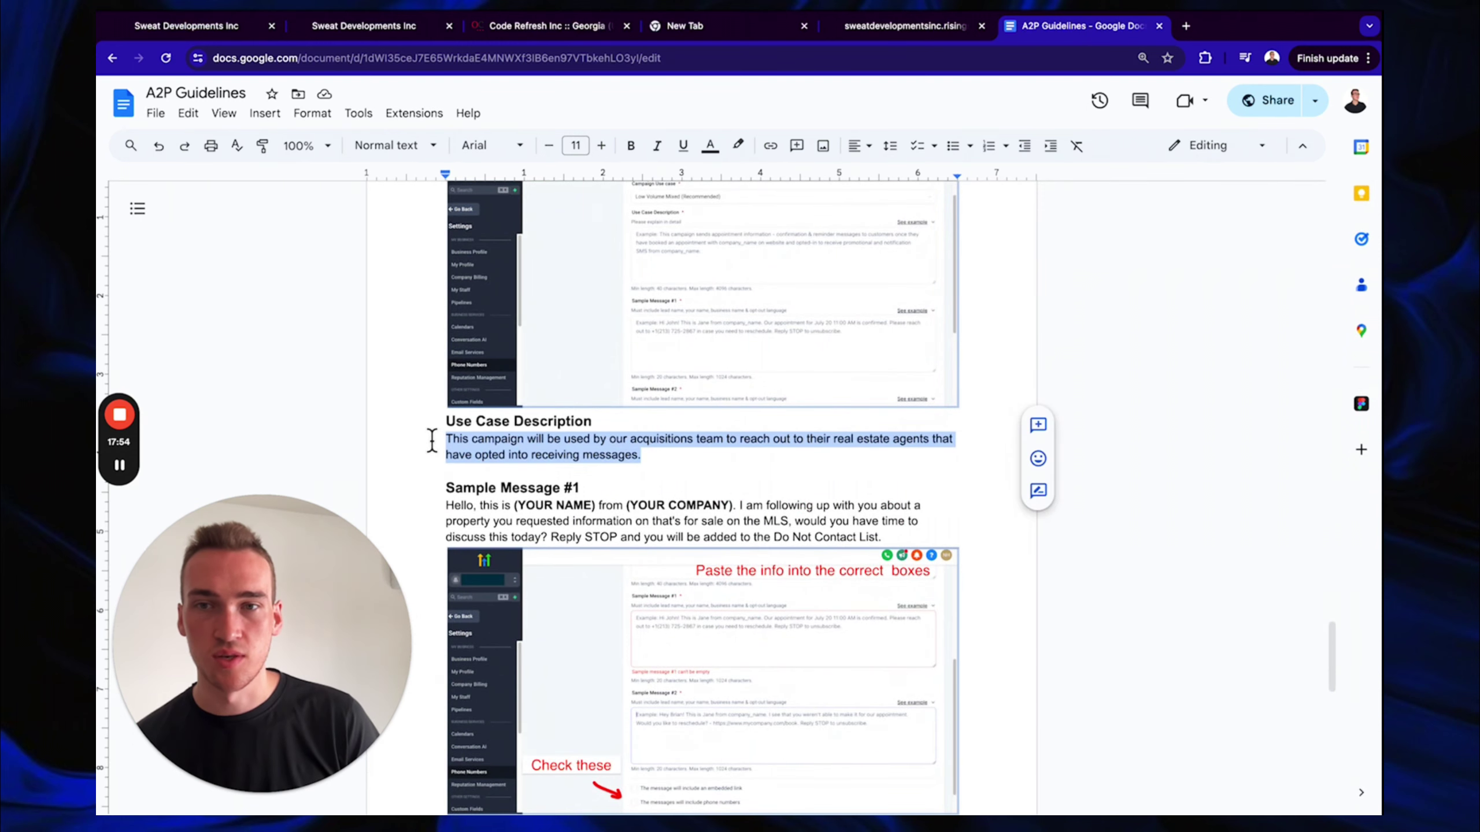
{"action": "left_click", "coordinate": [197, 26]}
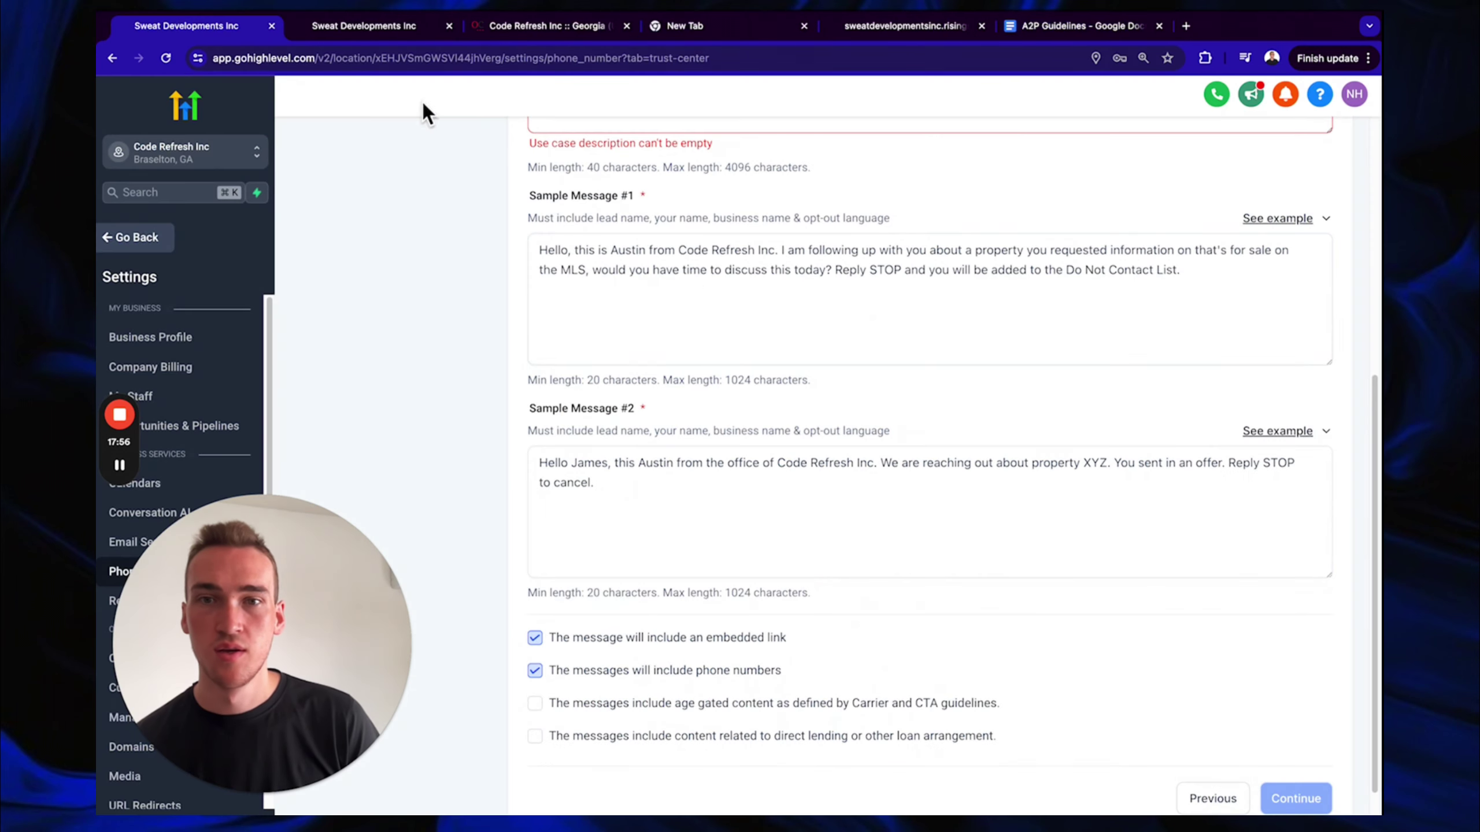
{"action": "scroll", "coordinate": [658, 297], "scroll_direction": "up", "scroll_amount": 5}
{"action": "left_click", "coordinate": [636, 388]}
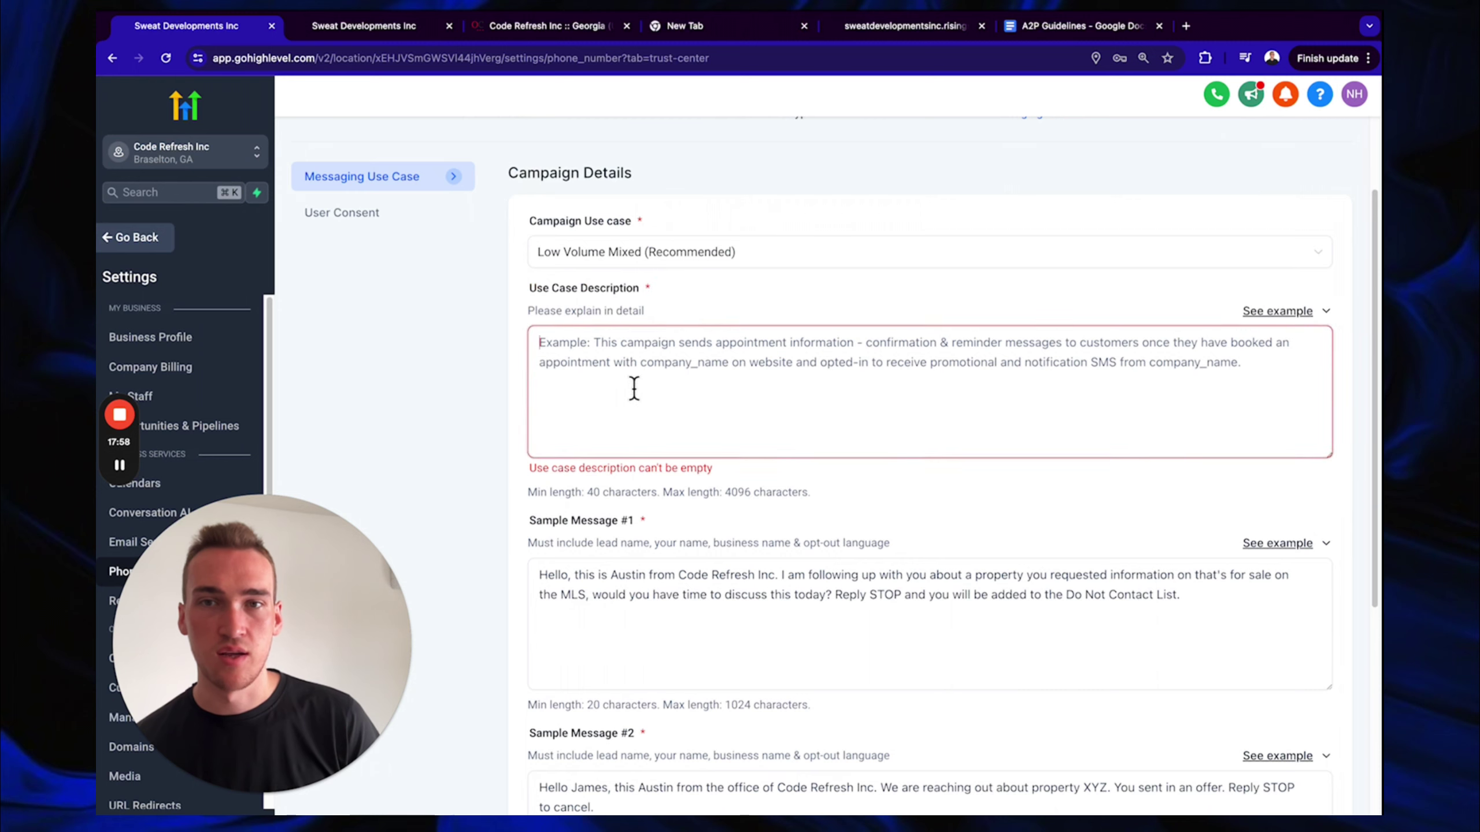
{"action": "key", "text": "super+v"}
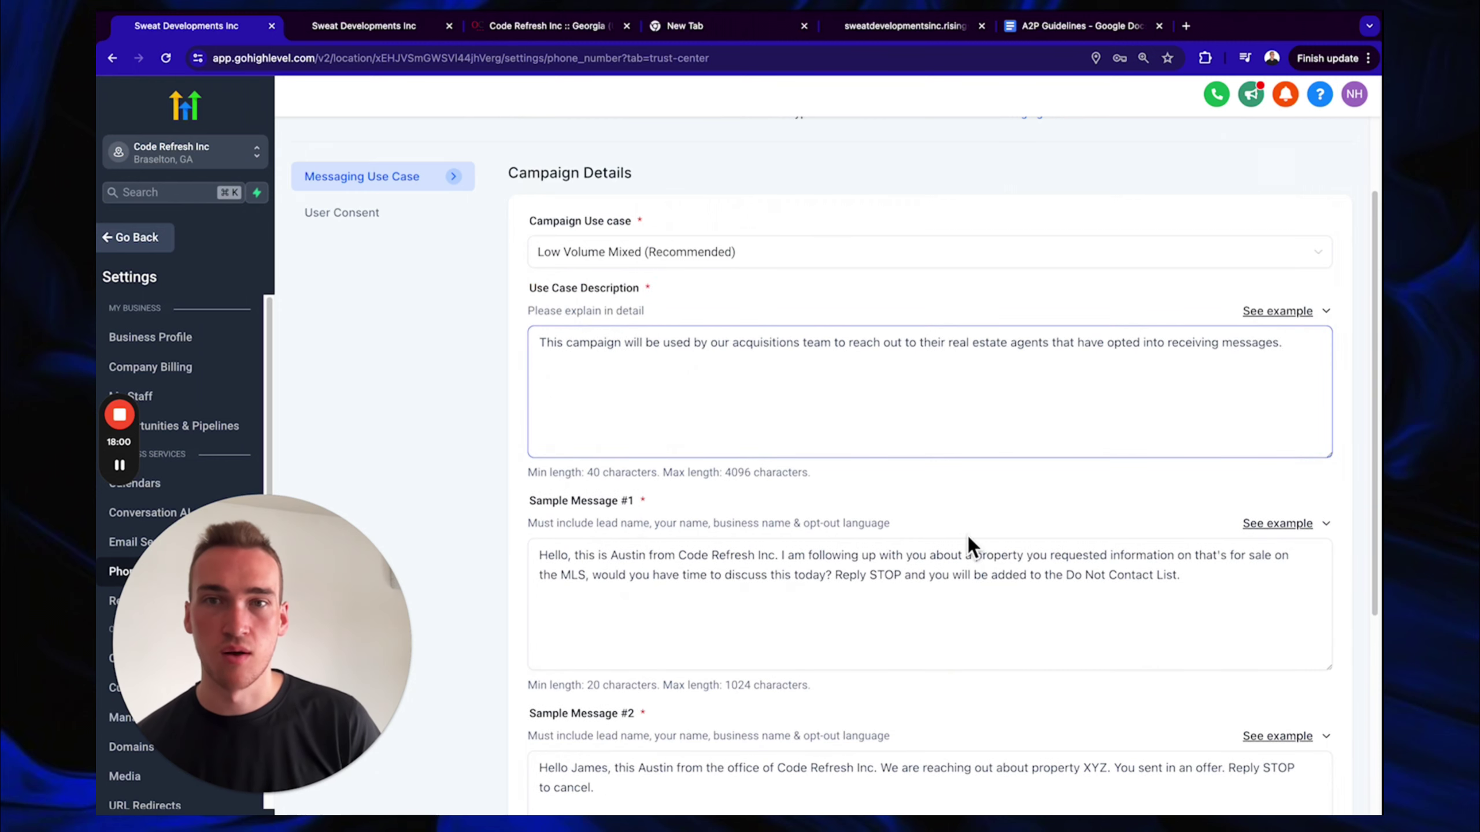
Keep the embedded link option checked, uncheck the option that messages include phone numbers, and continue to User Consent
{"action": "scroll", "coordinate": [967, 534], "scroll_direction": "down", "scroll_amount": 5}
{"action": "left_click", "coordinate": [535, 602]}
{"action": "left_click", "coordinate": [548, 635]}
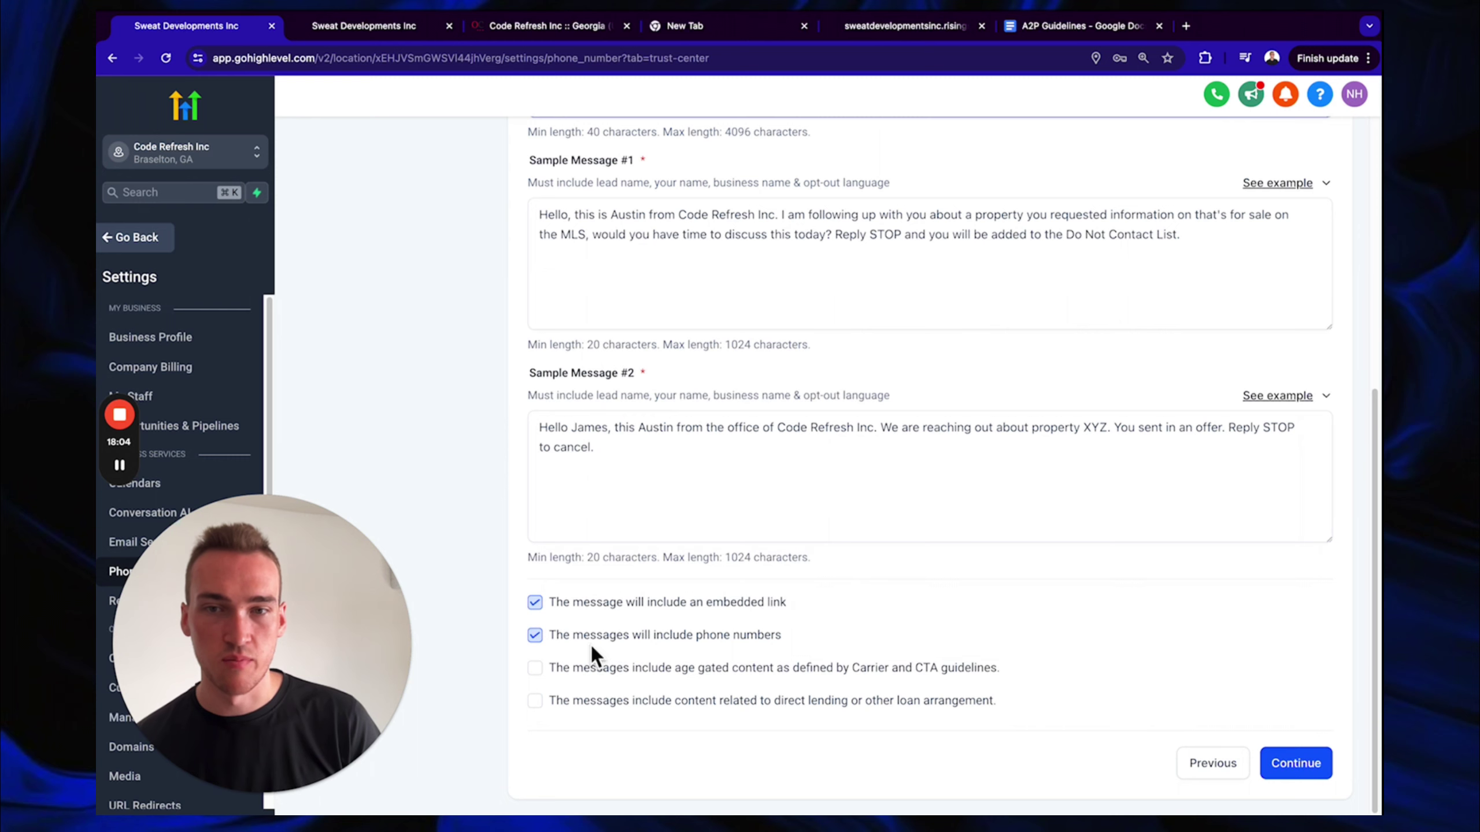
{"action": "left_click", "coordinate": [682, 636]}
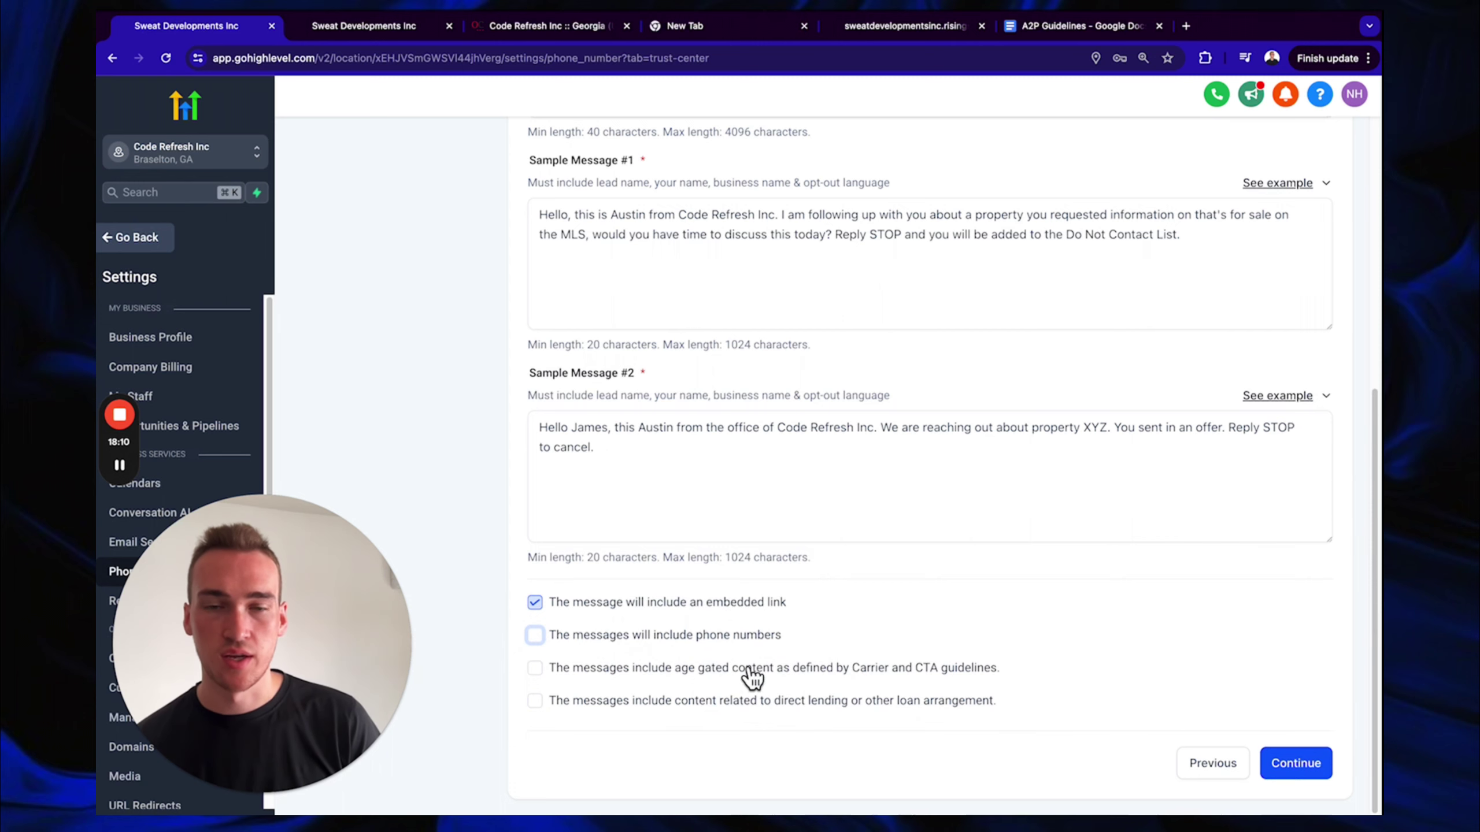
{"action": "left_click", "coordinate": [1284, 764]}
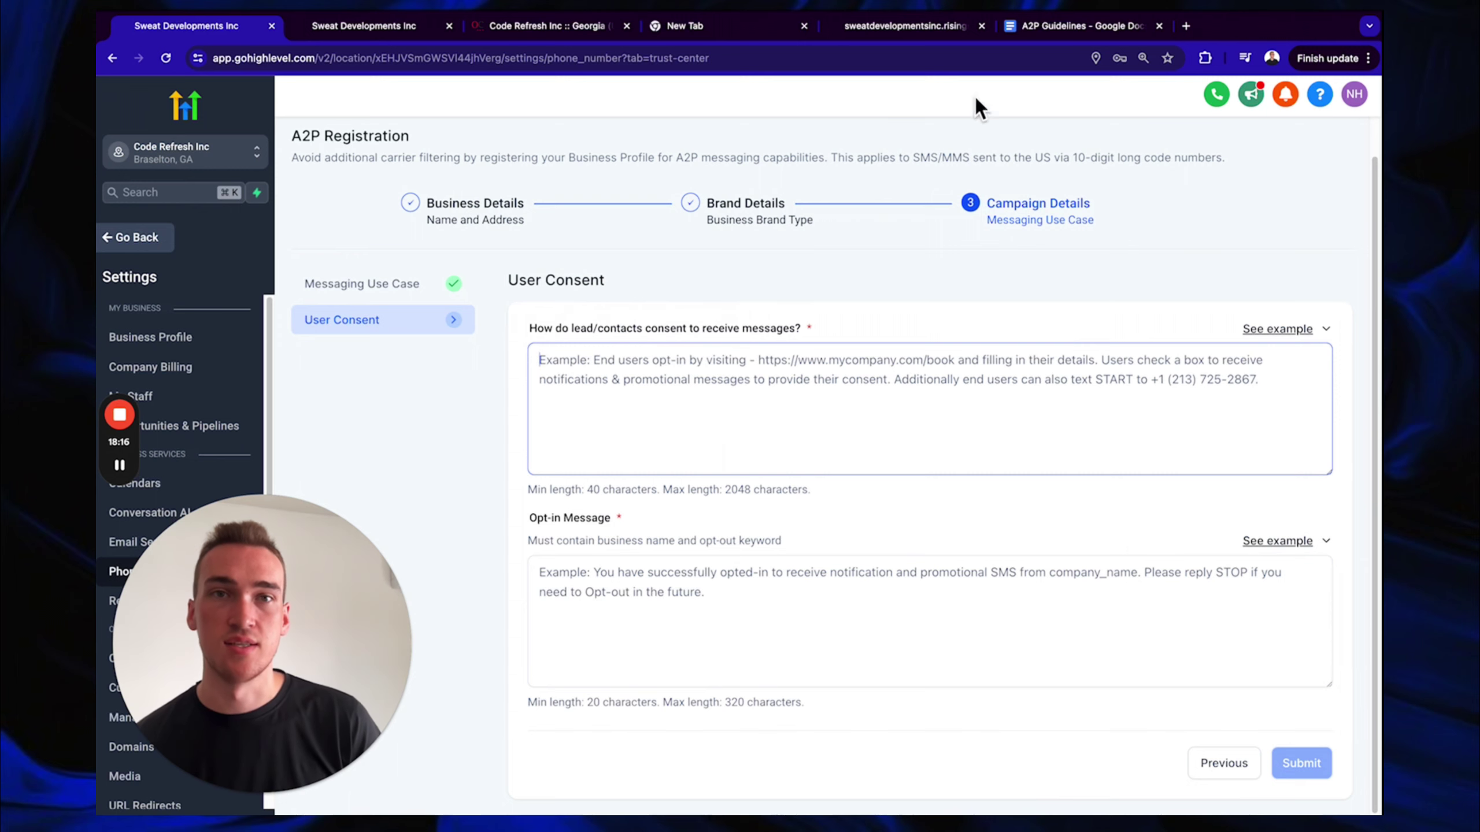
Copy the guidelines' text on how leads consent to receiving messages into the matching User Consent field
{"action": "left_click", "coordinate": [1078, 26]}
{"action": "scroll", "coordinate": [784, 412], "scroll_direction": "down", "scroll_amount": 15}
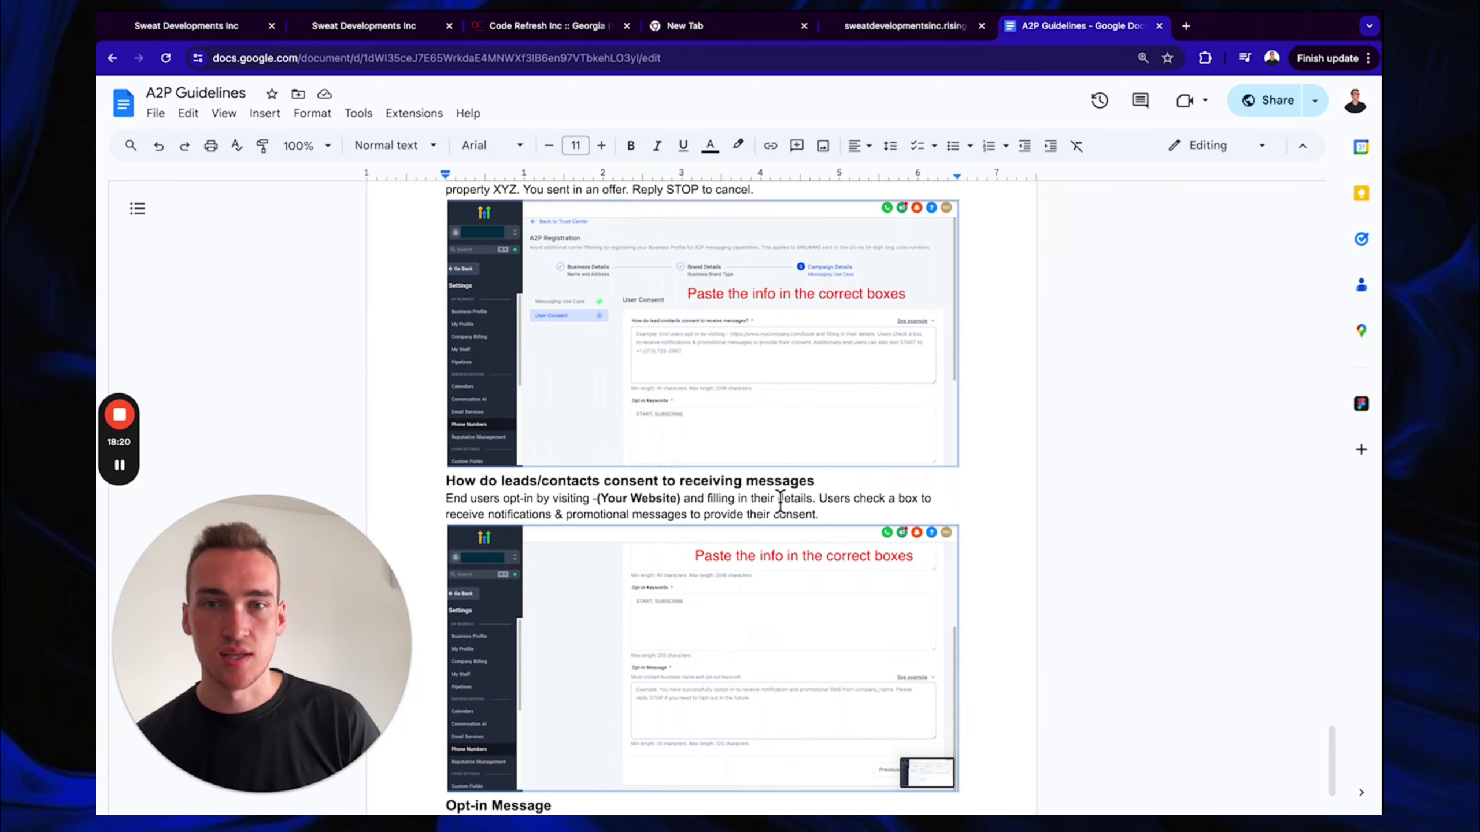
{"action": "left_click_drag", "start_coordinate": [819, 514], "coordinate": [441, 500]}
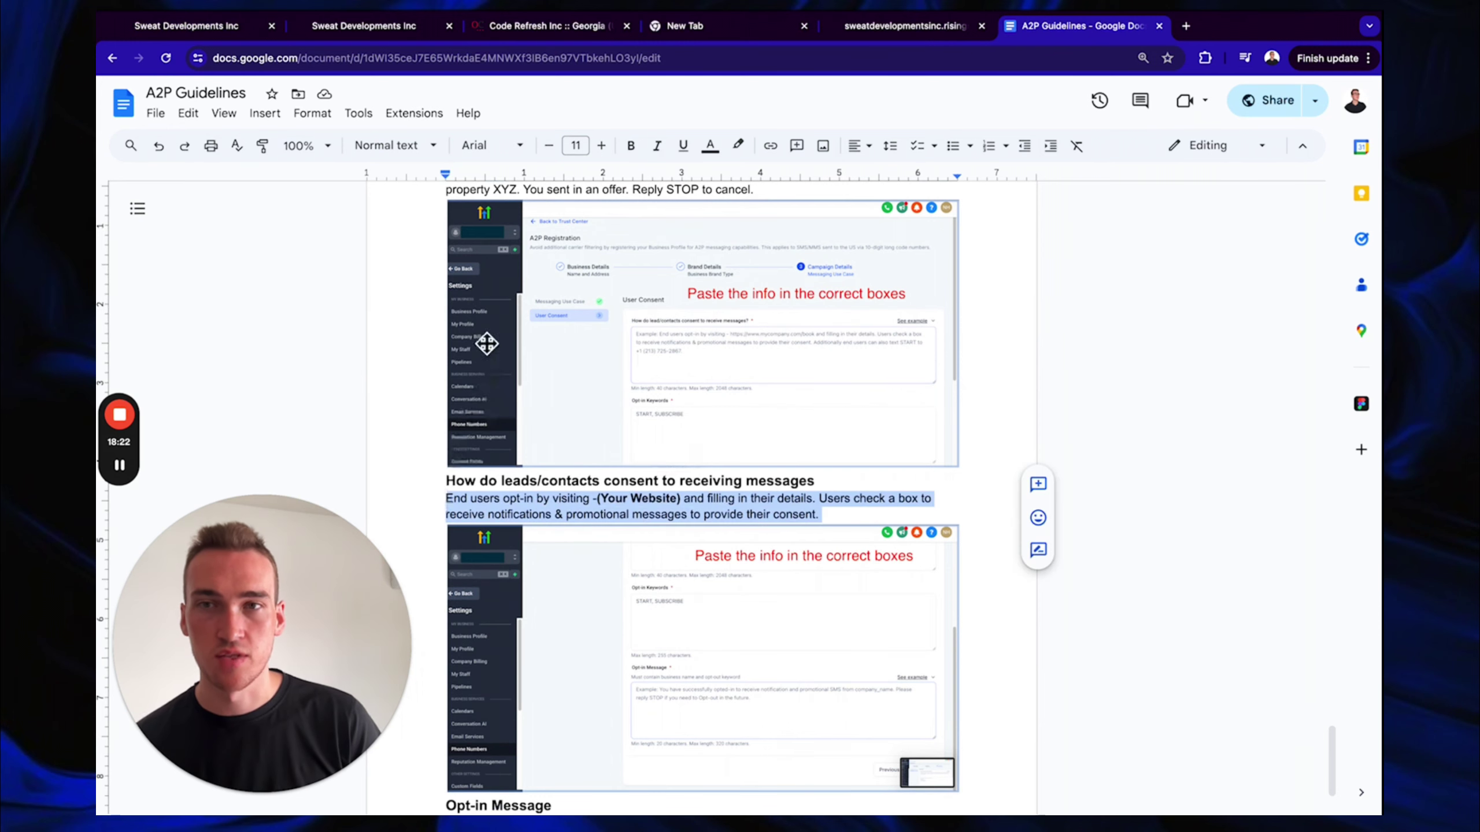
{"action": "key", "text": "ctrl+c"}
{"action": "left_click", "coordinate": [205, 26]}
{"action": "left_click", "coordinate": [733, 417]}
{"action": "key", "text": "ctrl+v"}
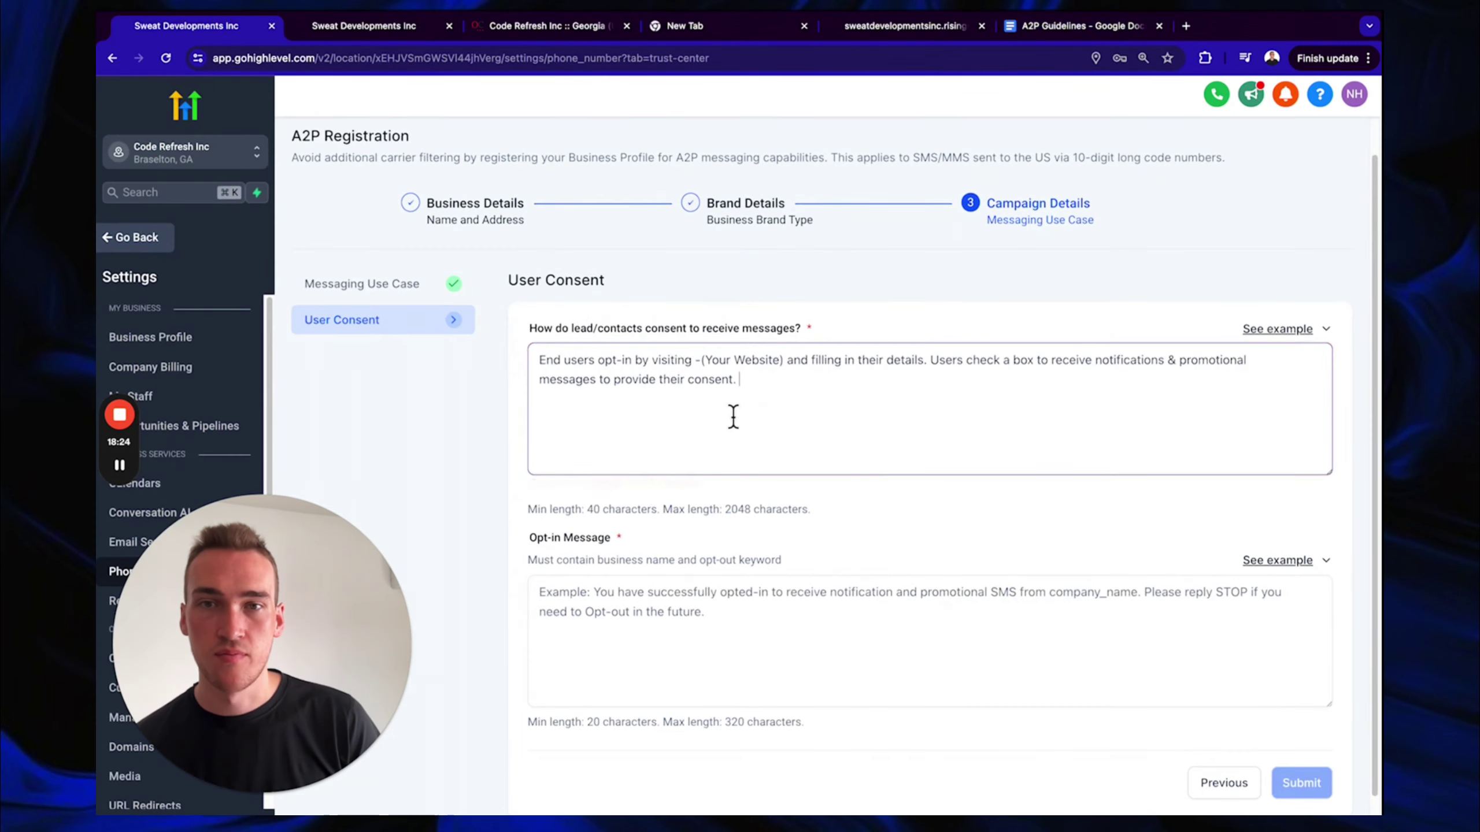
{"action": "left_click_drag", "start_coordinate": [785, 360], "coordinate": [702, 359]}
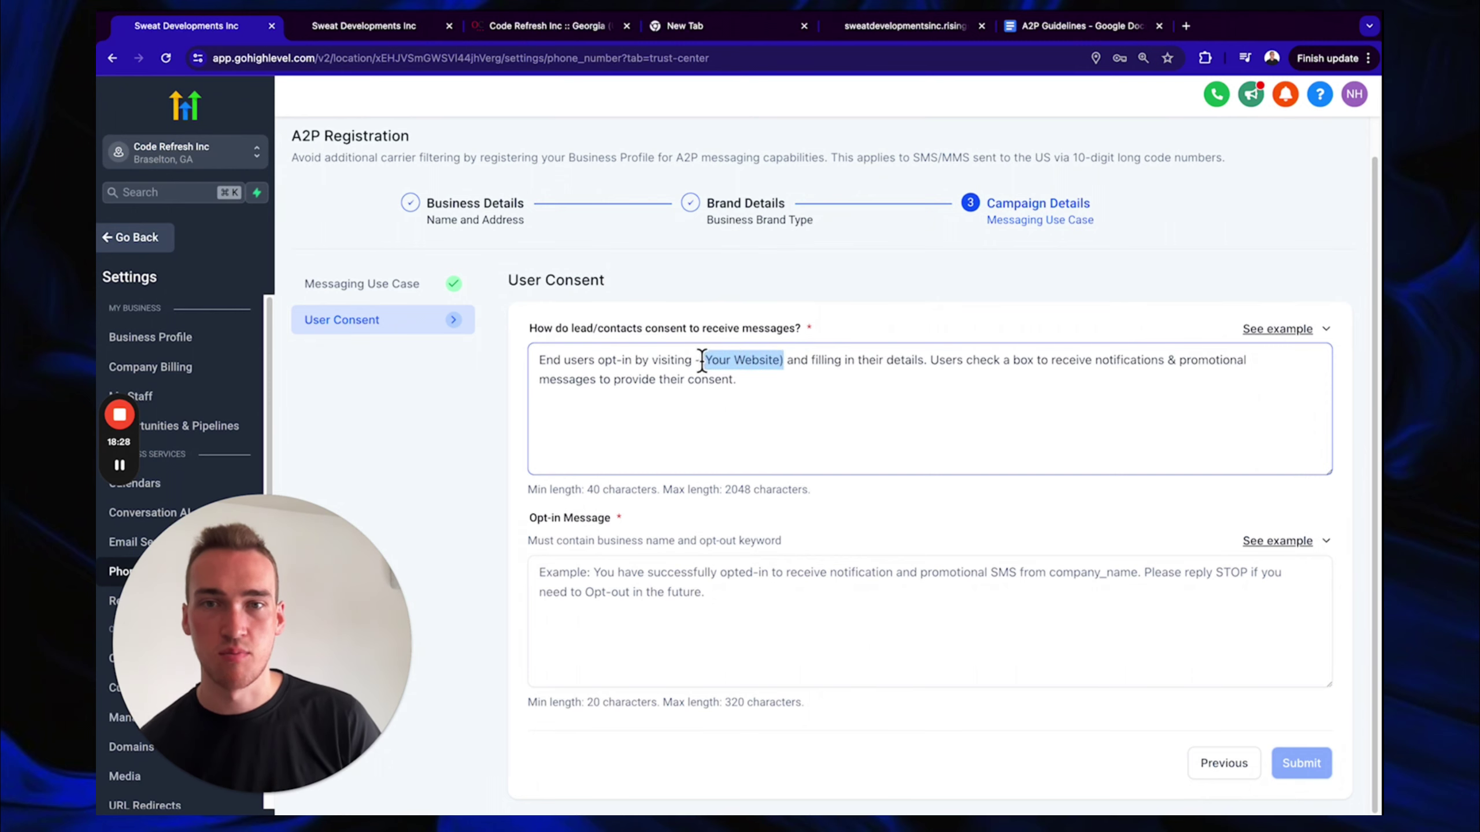
{"action": "key", "text": "BackSpace"}
{"action": "left_click", "coordinate": [891, 26]}
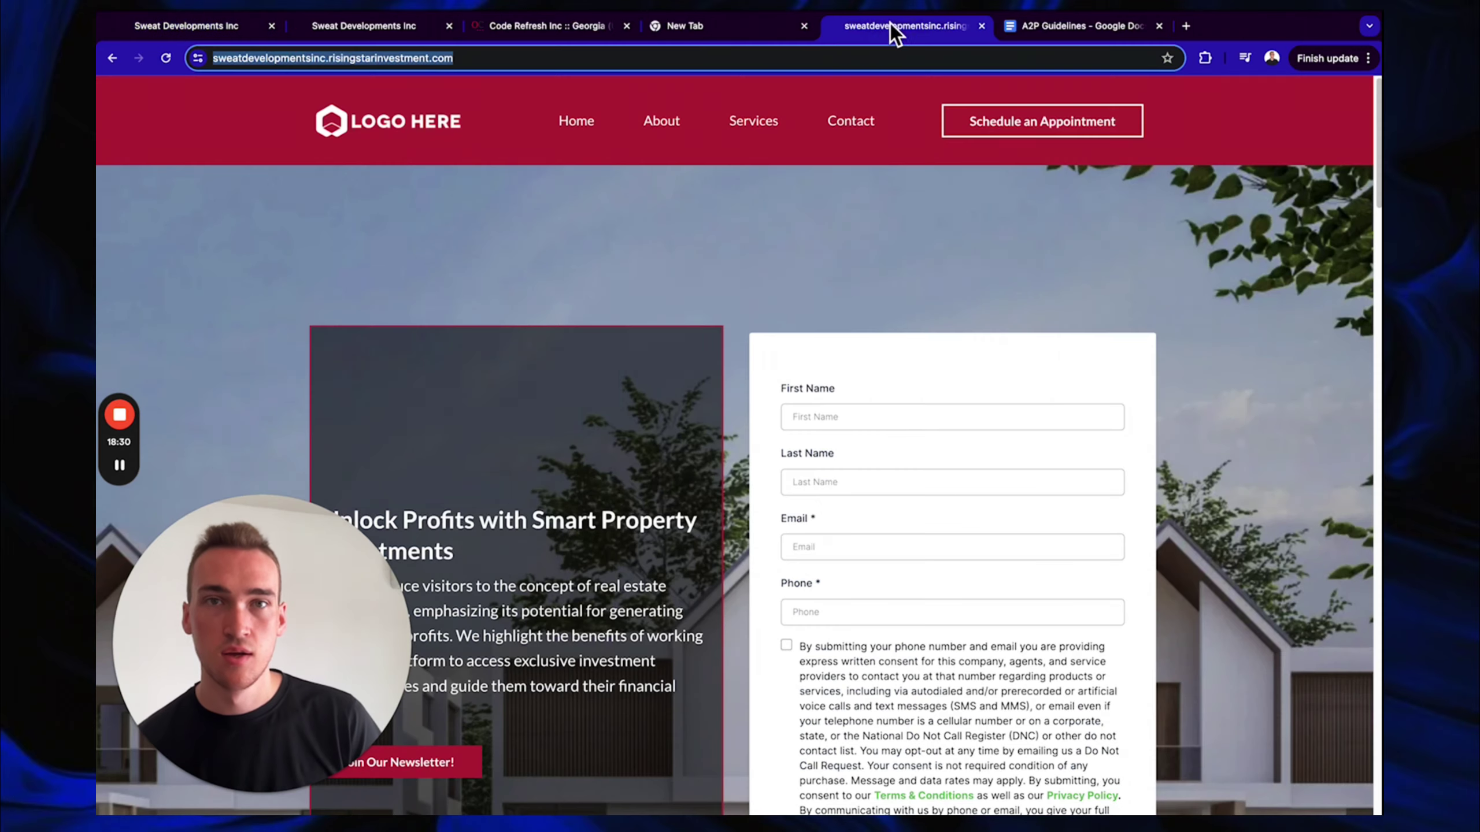
{"action": "left_click", "coordinate": [238, 37]}
{"action": "key", "text": "super+v"}
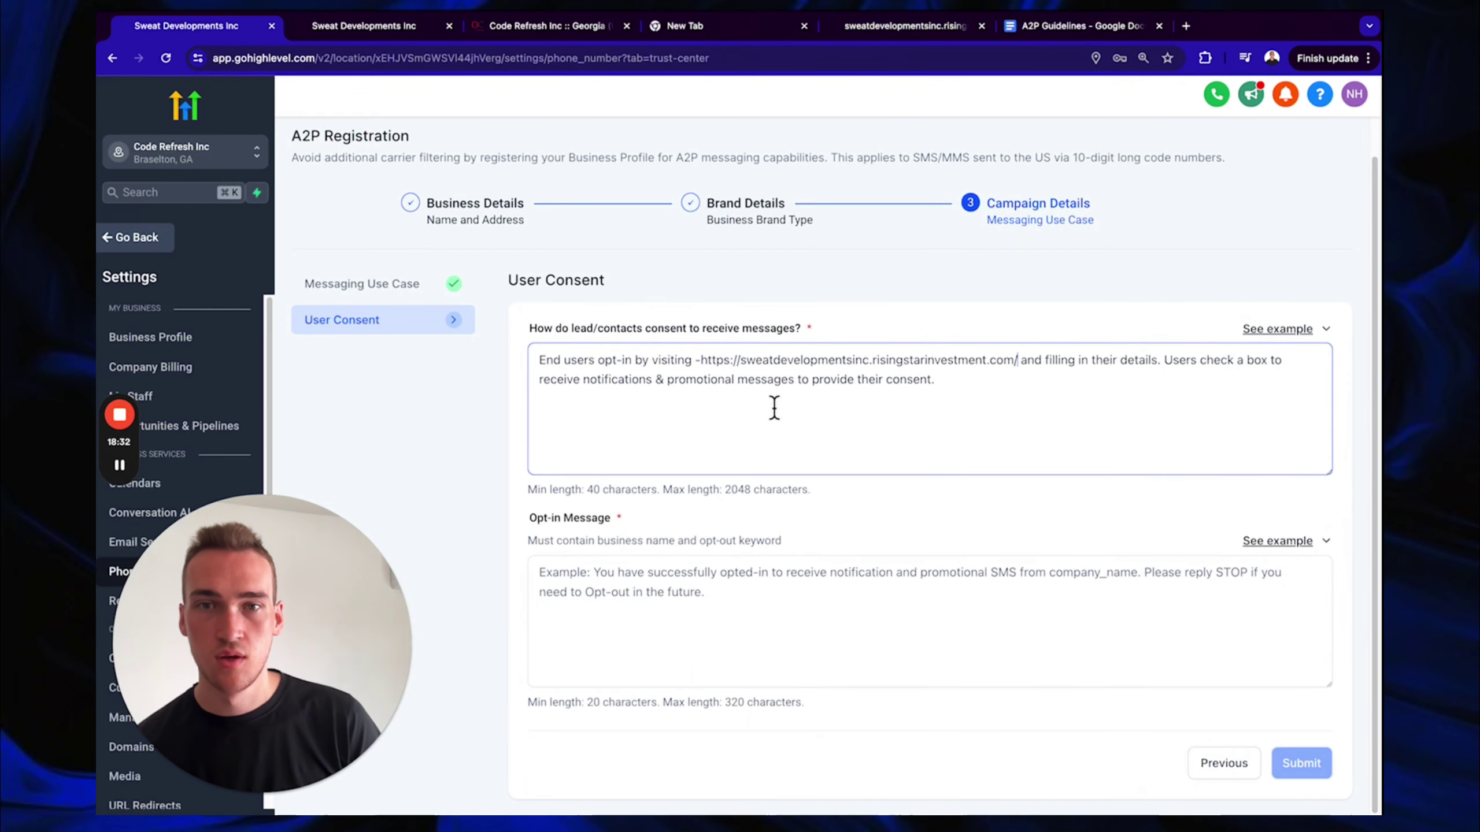
{"action": "left_click", "coordinate": [1016, 385]}
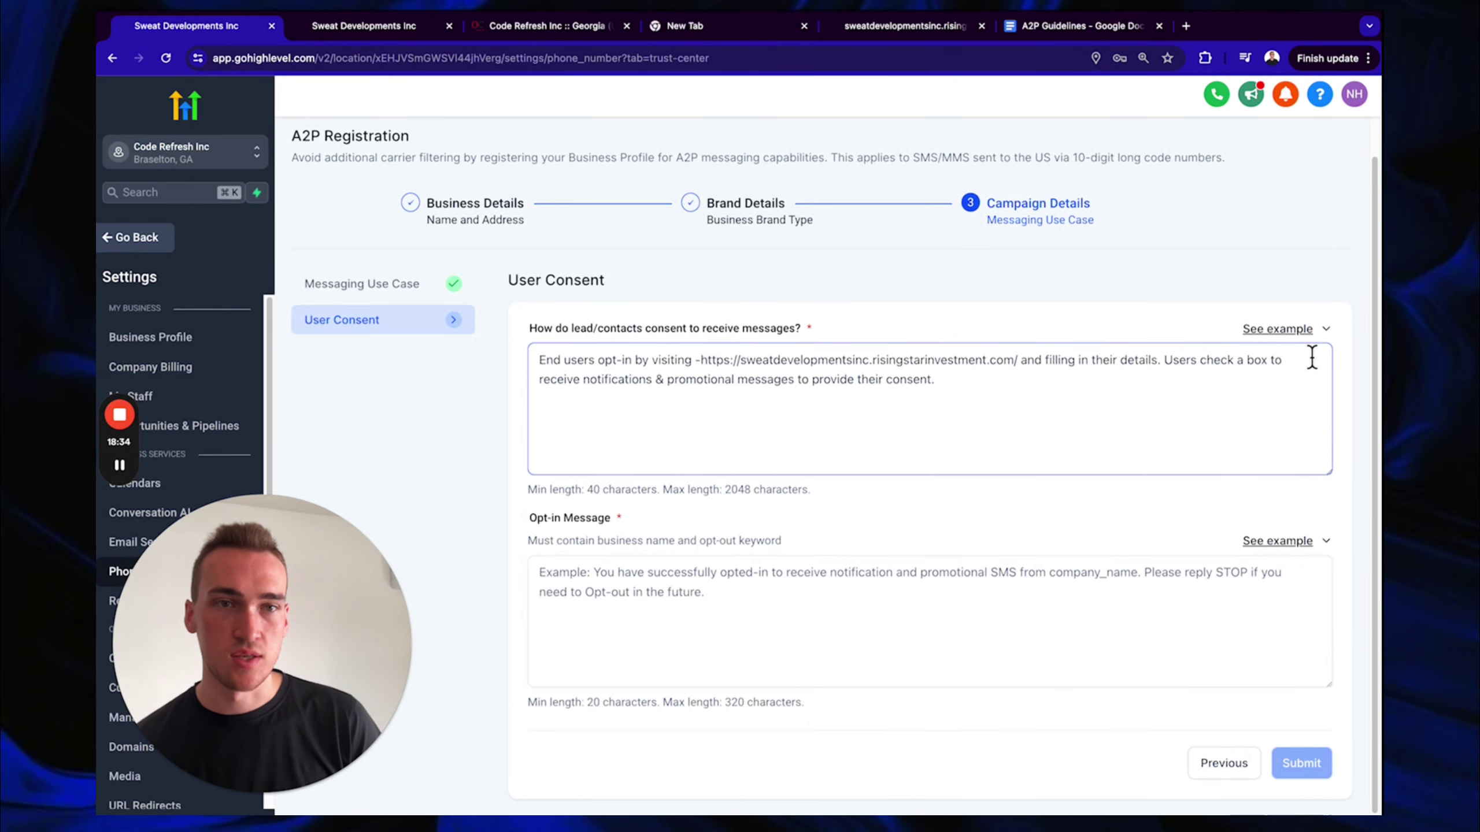
Copy the Opt-in Message text from the A2P Guidelines document into the Opt-in Message field of User Consent
{"action": "left_click", "coordinate": [781, 575]}
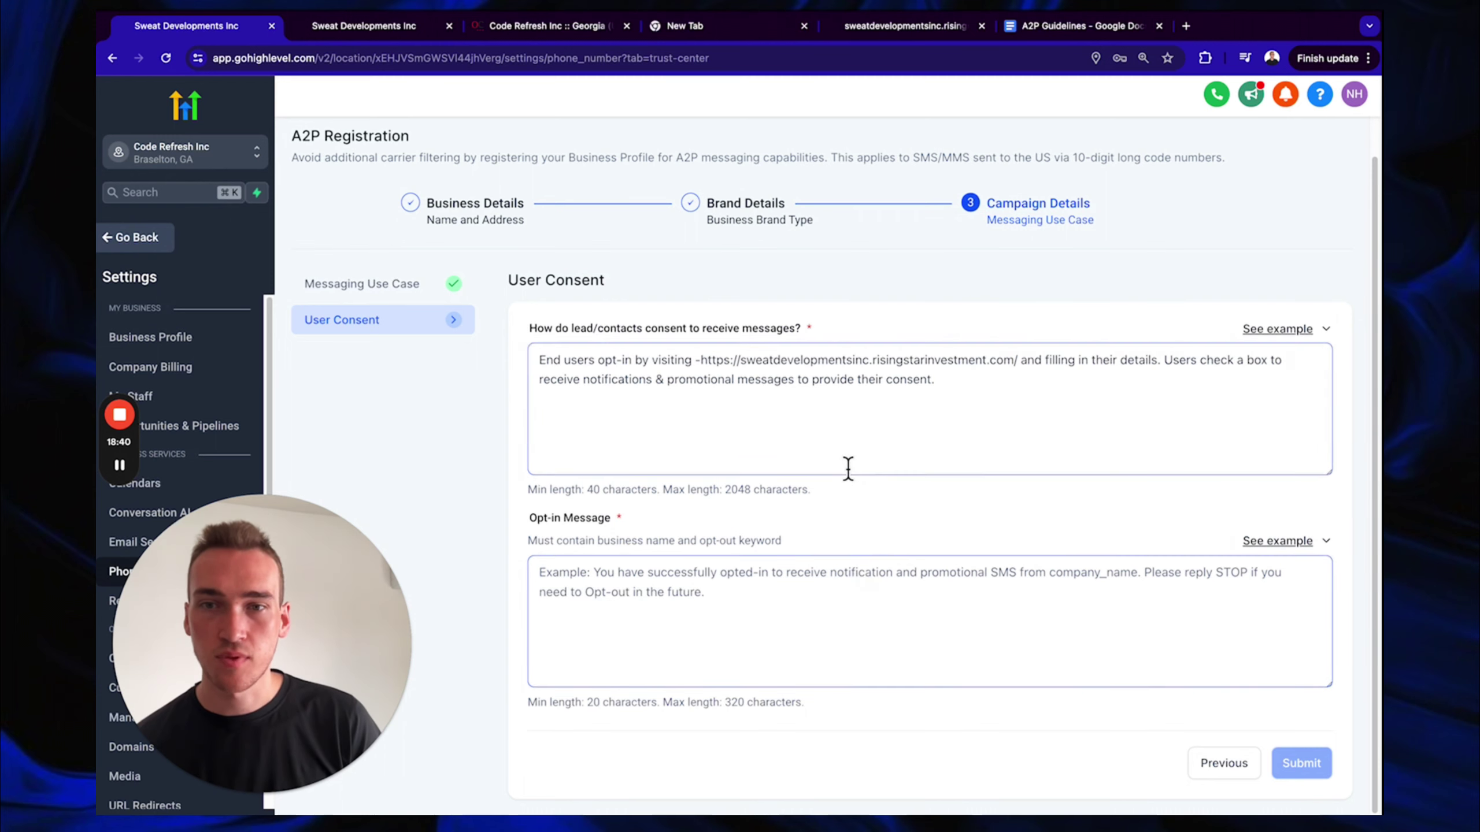
{"action": "left_click", "coordinate": [1068, 26]}
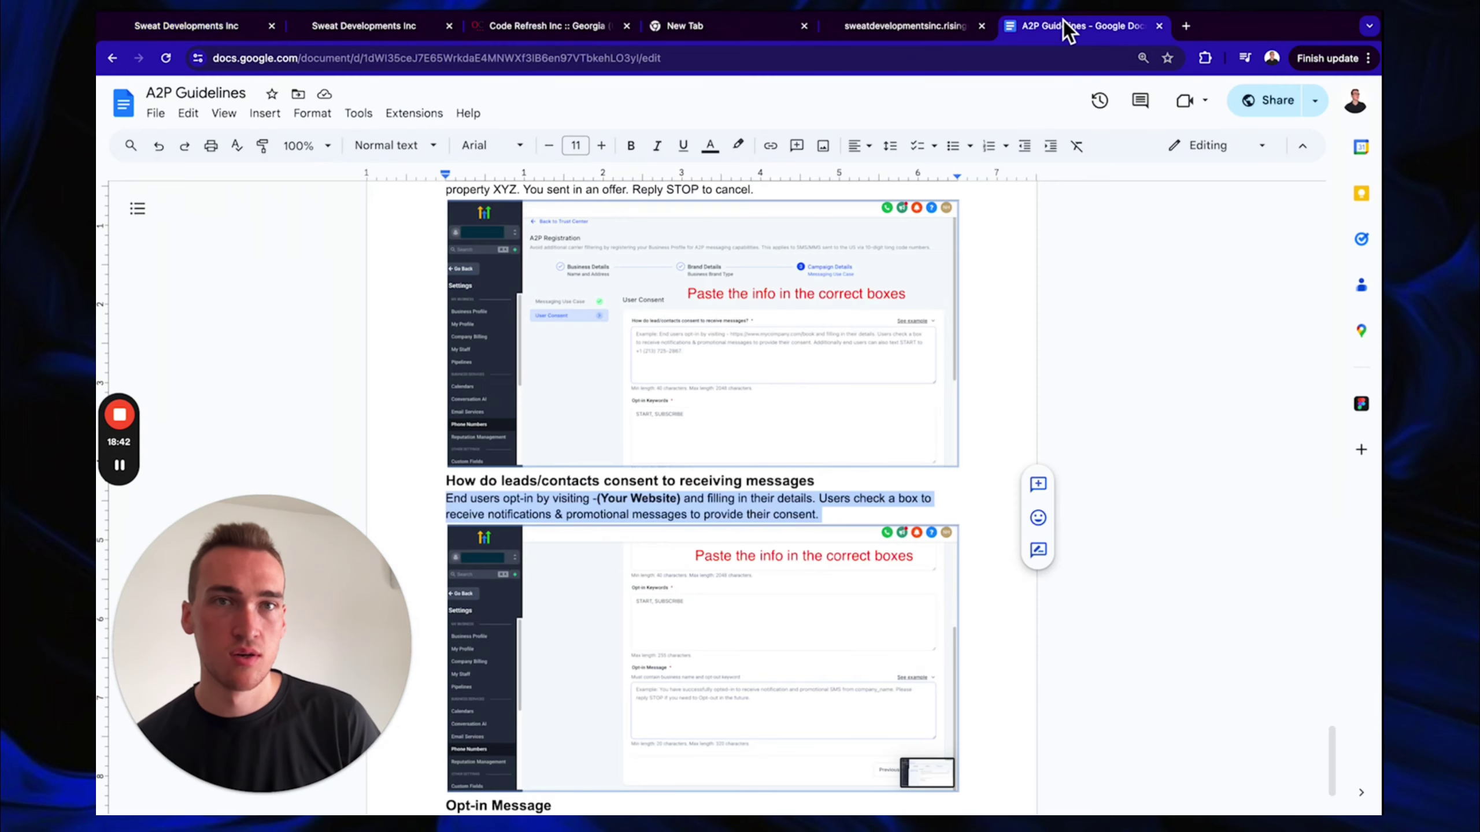
{"action": "scroll", "coordinate": [773, 502], "scroll_direction": "down", "scroll_amount": 3}
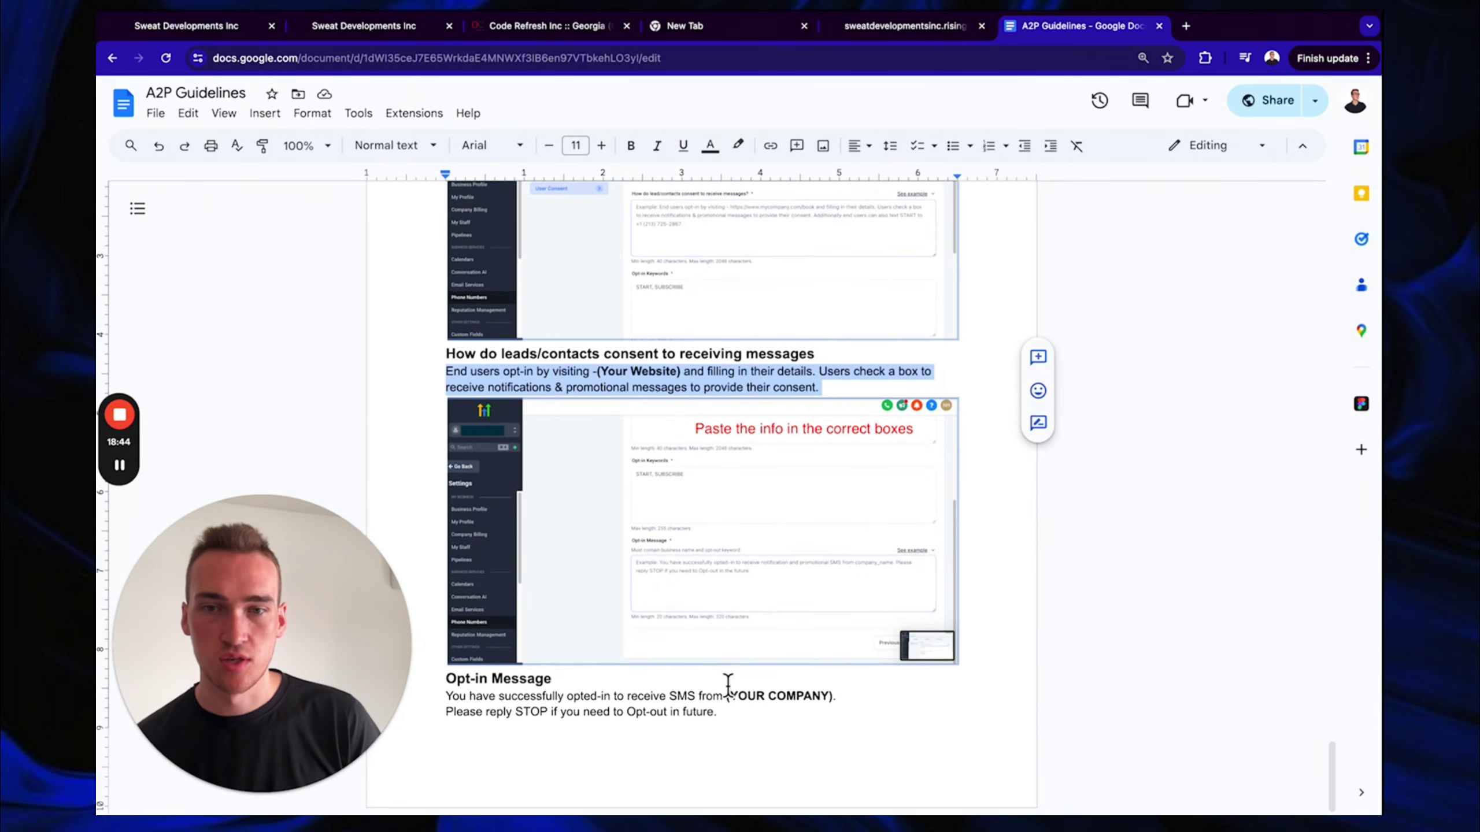
{"action": "left_click_drag", "start_coordinate": [717, 712], "coordinate": [447, 702]}
{"action": "key", "text": "super+c"}
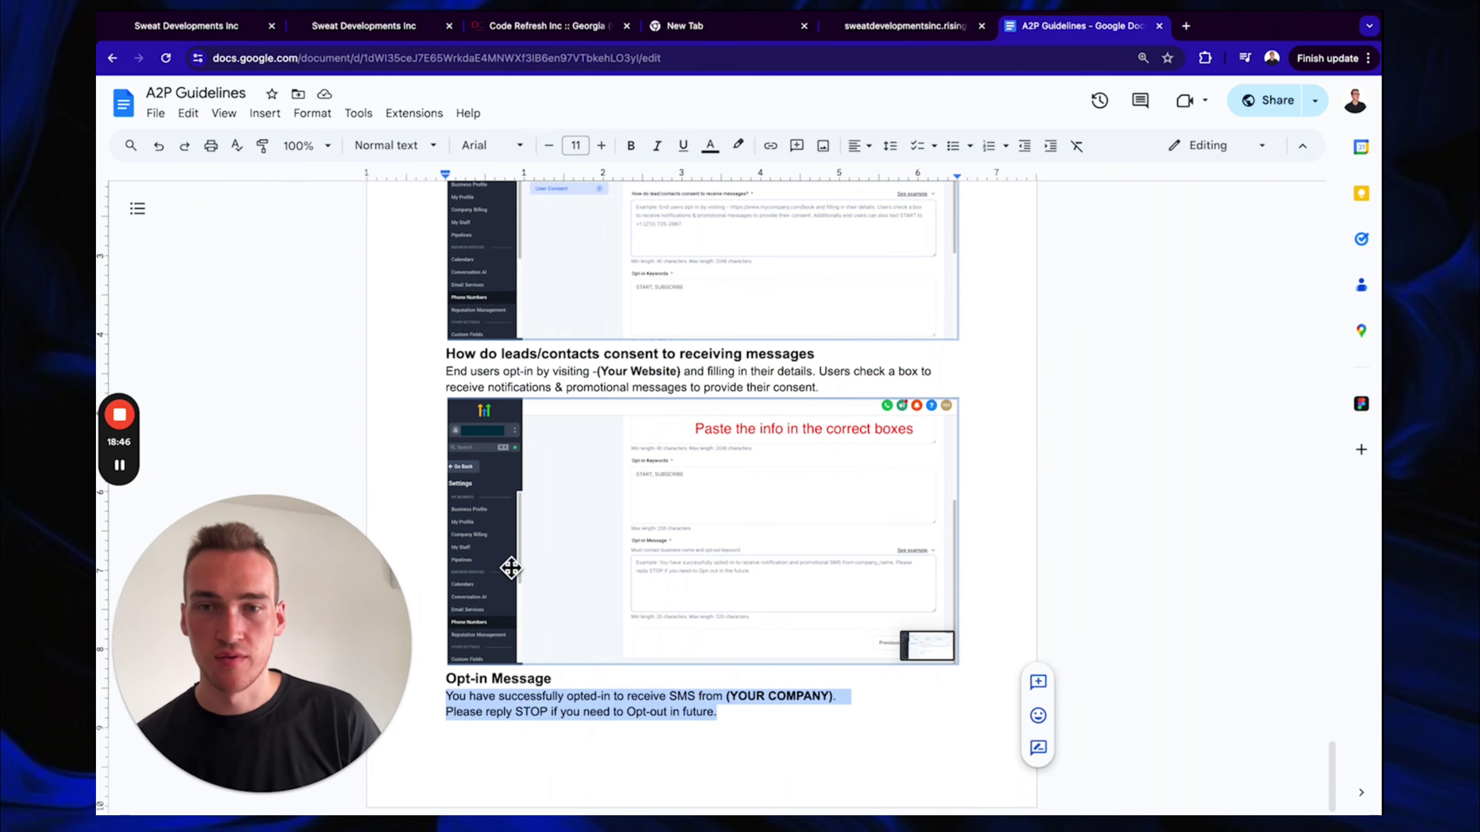
{"action": "left_click", "coordinate": [209, 26]}
{"action": "left_click", "coordinate": [885, 599]}
{"action": "key", "text": "super+v"}
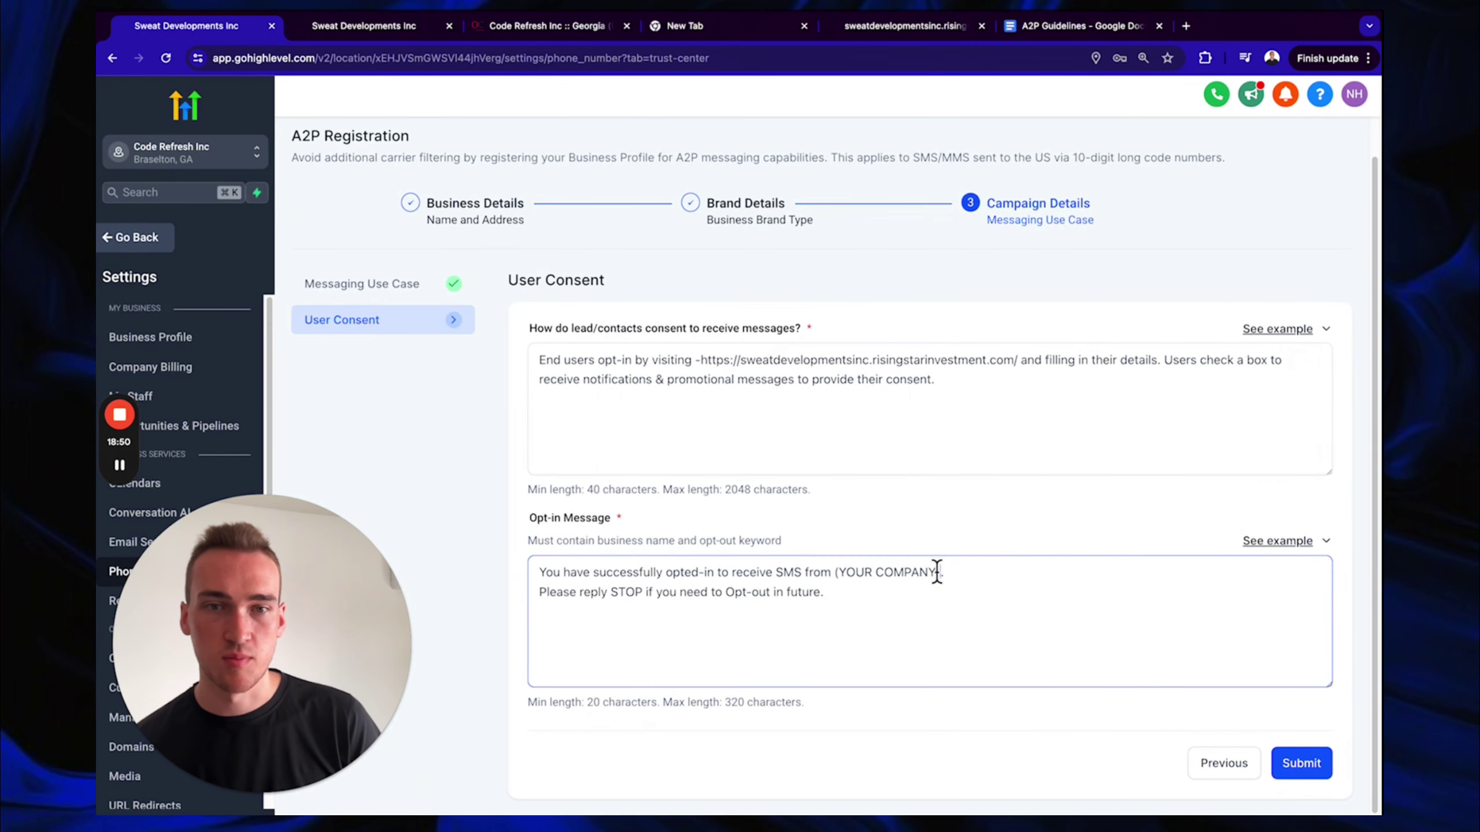
Replace the (YOUR COMPANY) placeholder in the opt-in message with Code Refresh Inc and submit the A2P registration
{"action": "left_click_drag", "start_coordinate": [939, 571], "coordinate": [850, 574]}
{"action": "key", "text": "BackSpace"}
{"action": "key", "text": "BackSpace"}
{"action": "key", "text": "BackSpace"}
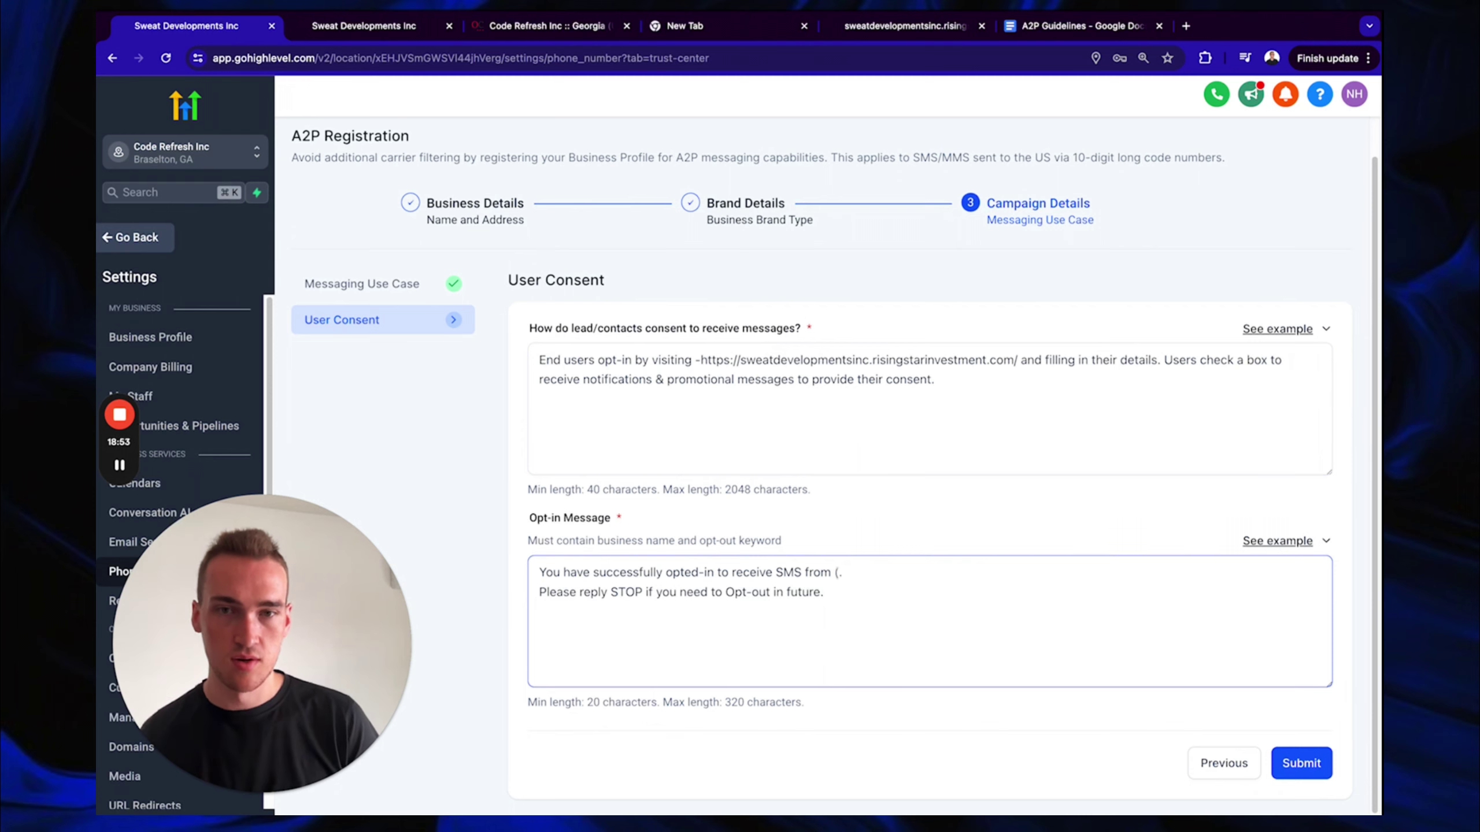
{"action": "type", "text": "Code"}
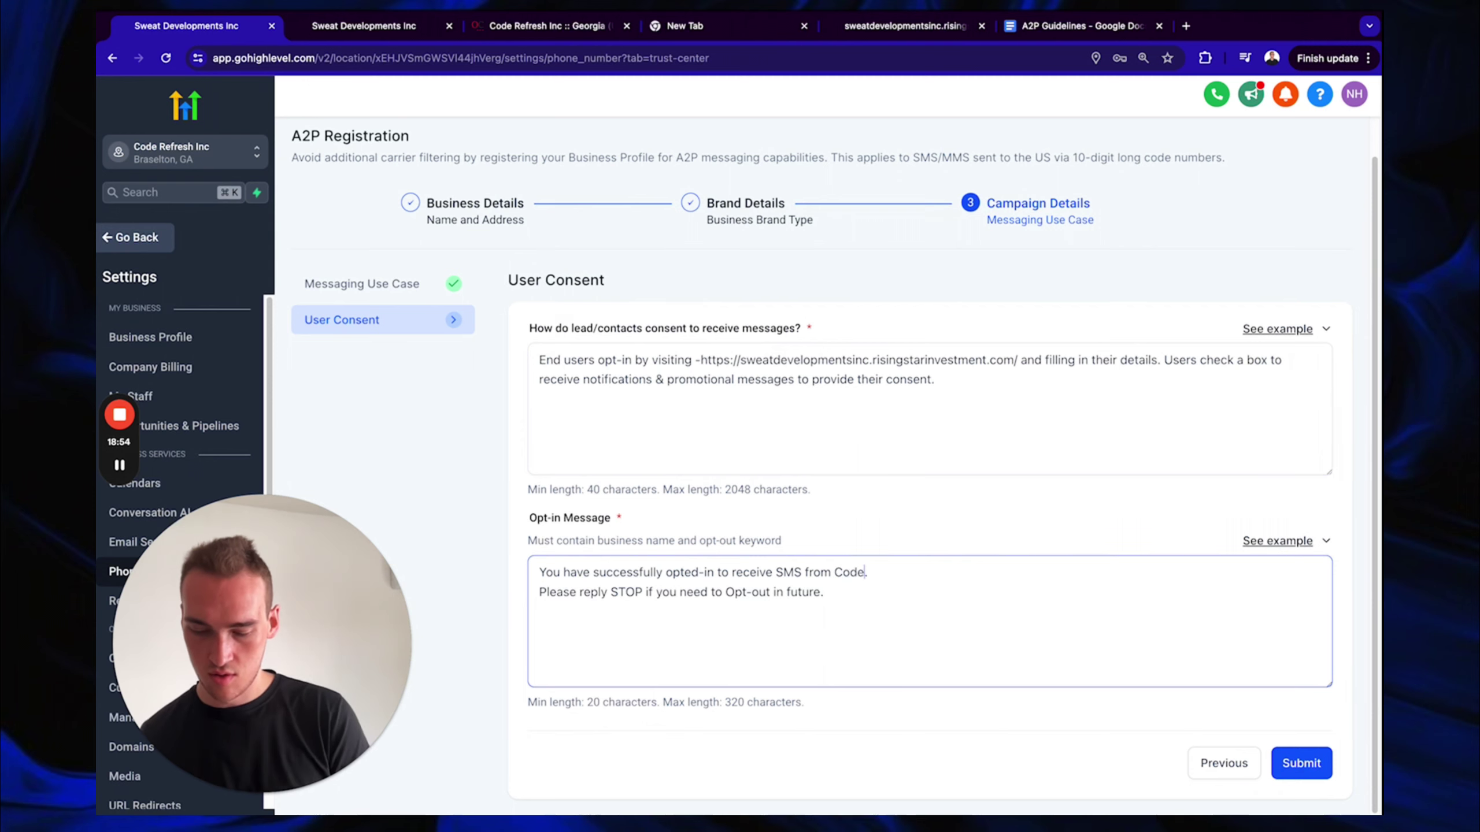
{"action": "type", "text": " Refre"}
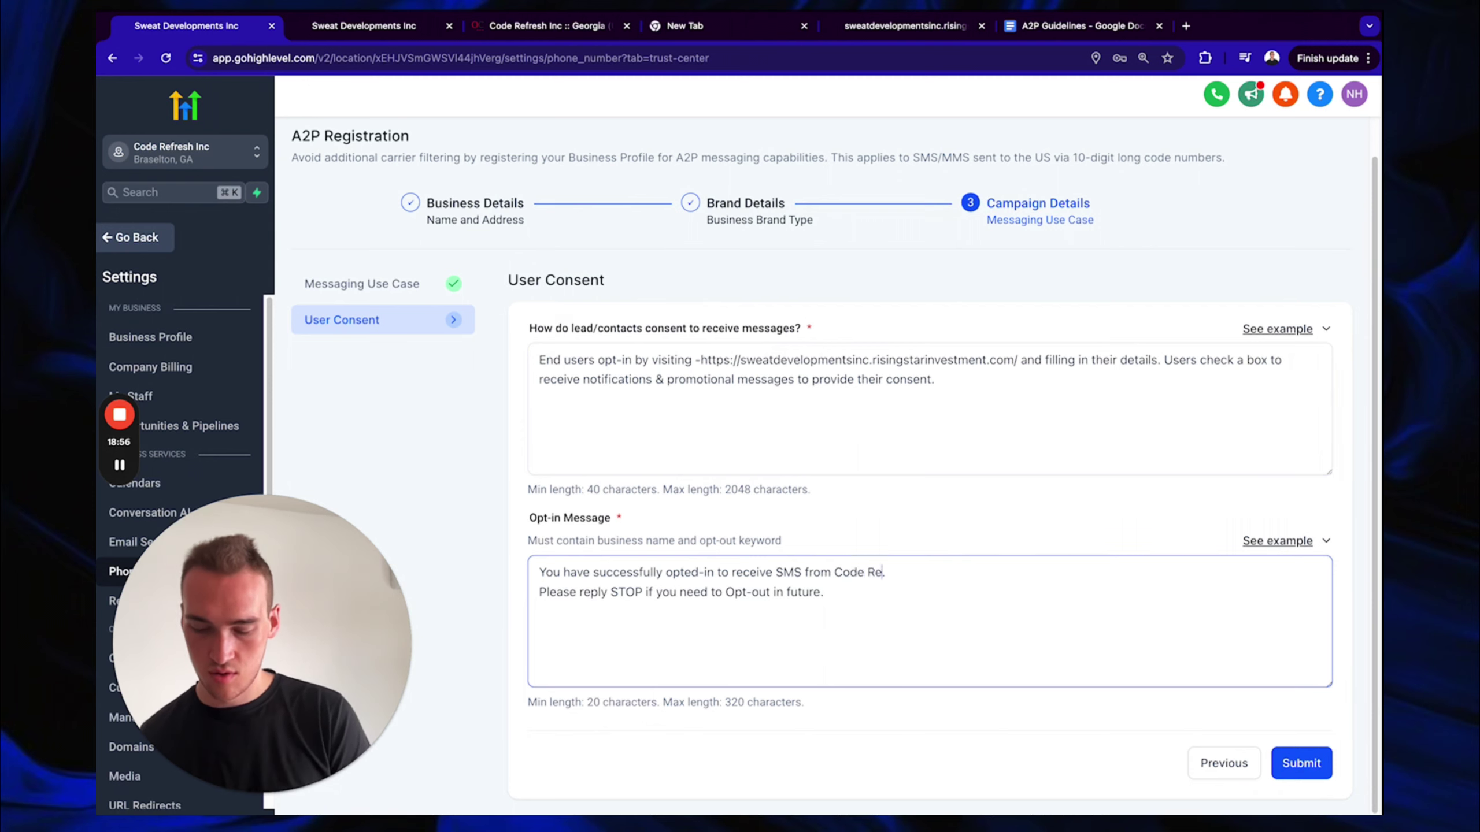
{"action": "type", "text": "sh I"}
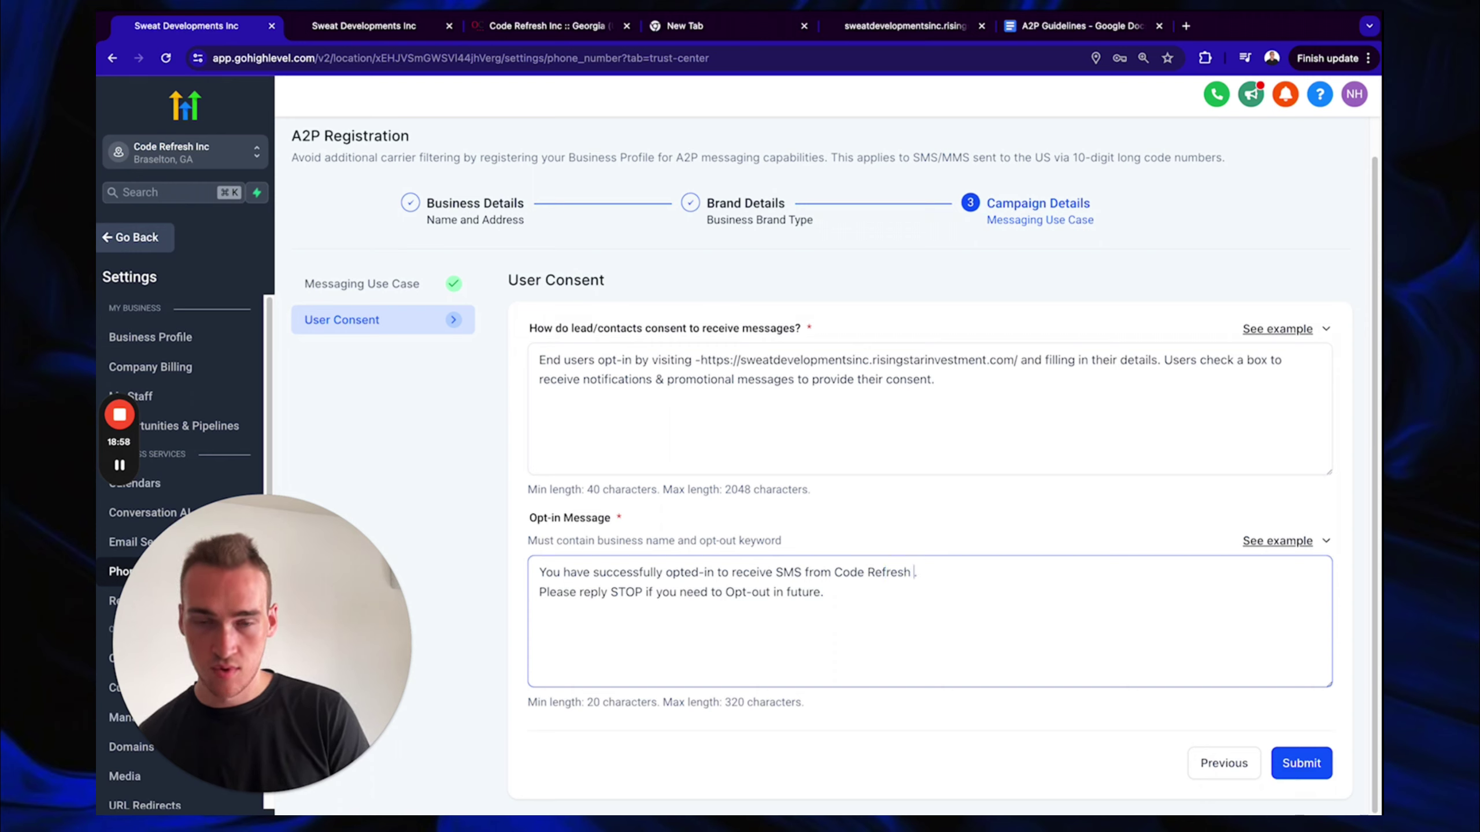
{"action": "type", "text": "nc"}
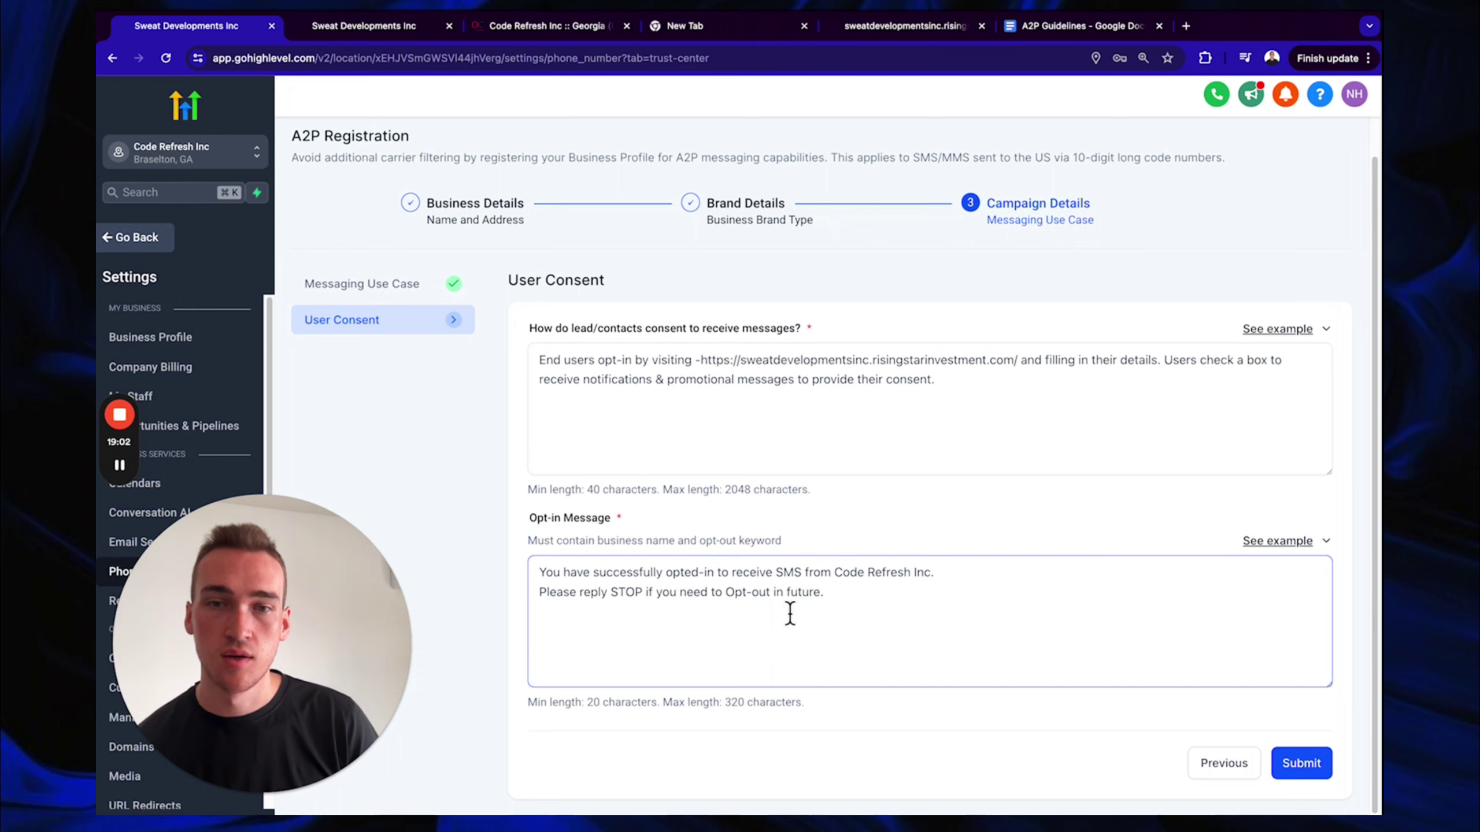
{"action": "left_click", "coordinate": [1300, 763]}
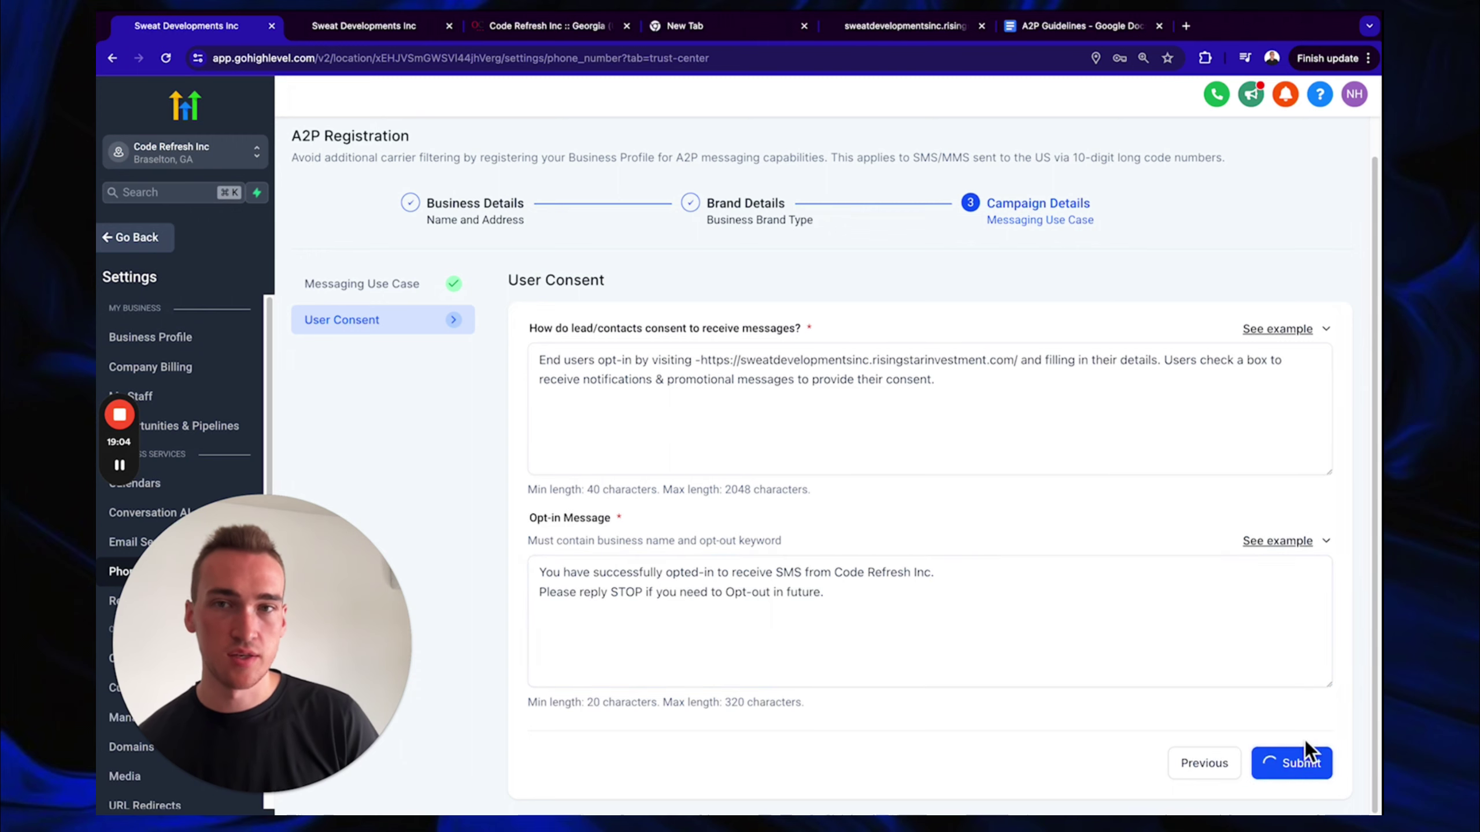